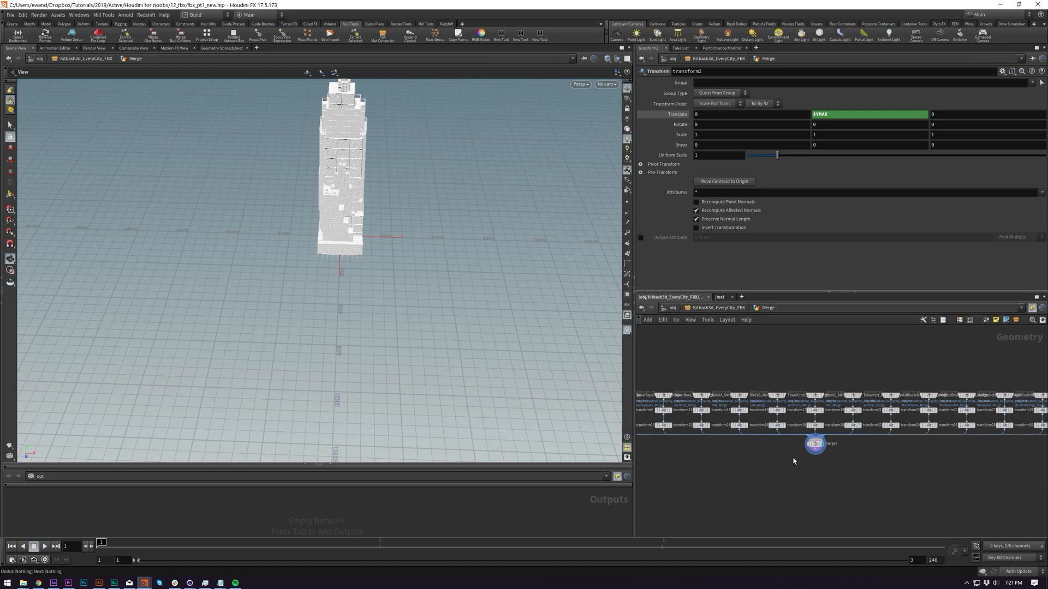
# - Delete the merge node that joins all the building chains
pyautogui.click(823, 445)
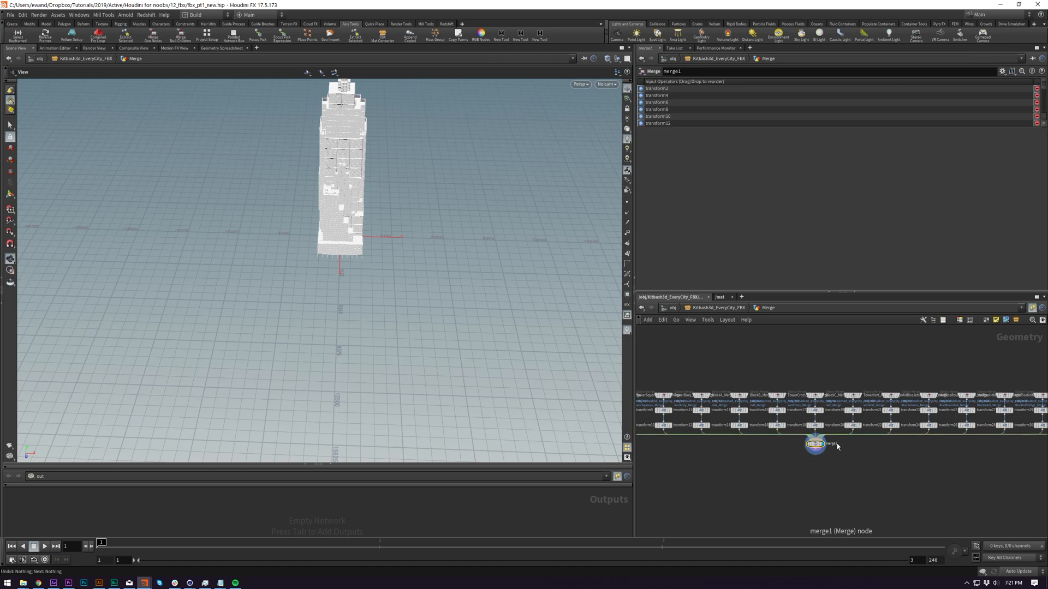
pyautogui.press('Delete')
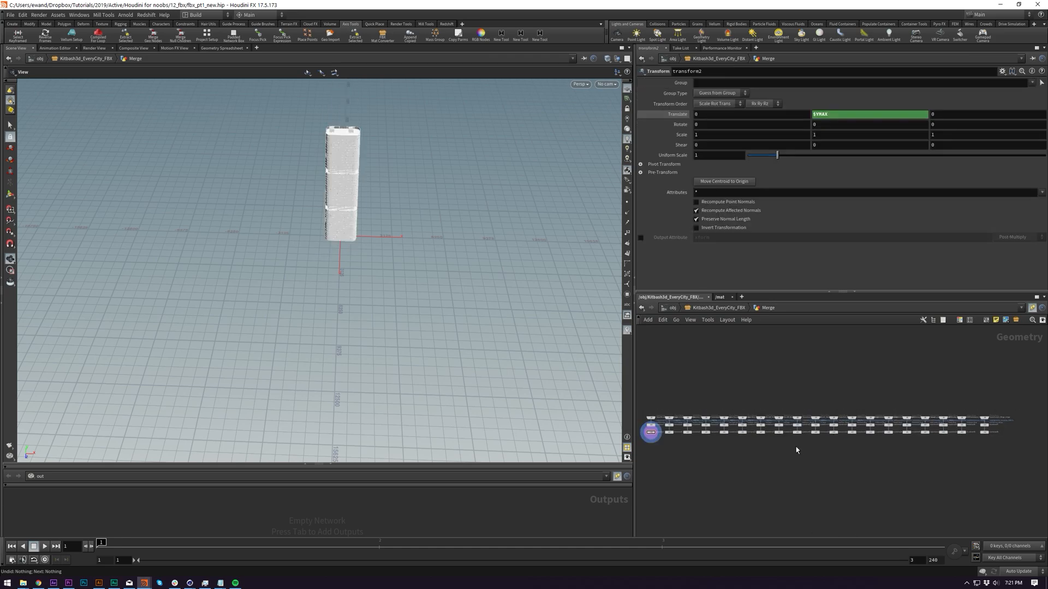
# - Add a Transform node in the empty area below the building chains and name it scale
pyautogui.scroll(3, 764, 436)
pyautogui.moveTo(724, 437); pyautogui.dragTo(766, 379)
pyautogui.click(758, 458)
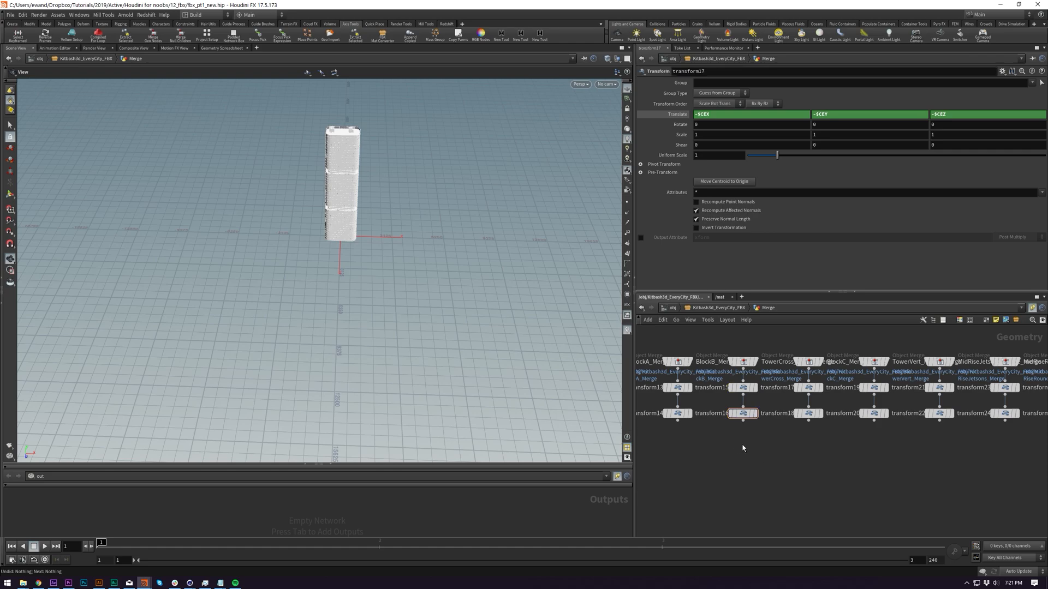
pyautogui.scroll(-2, 745, 453)
pyautogui.press('Tab')
pyautogui.write('trans')
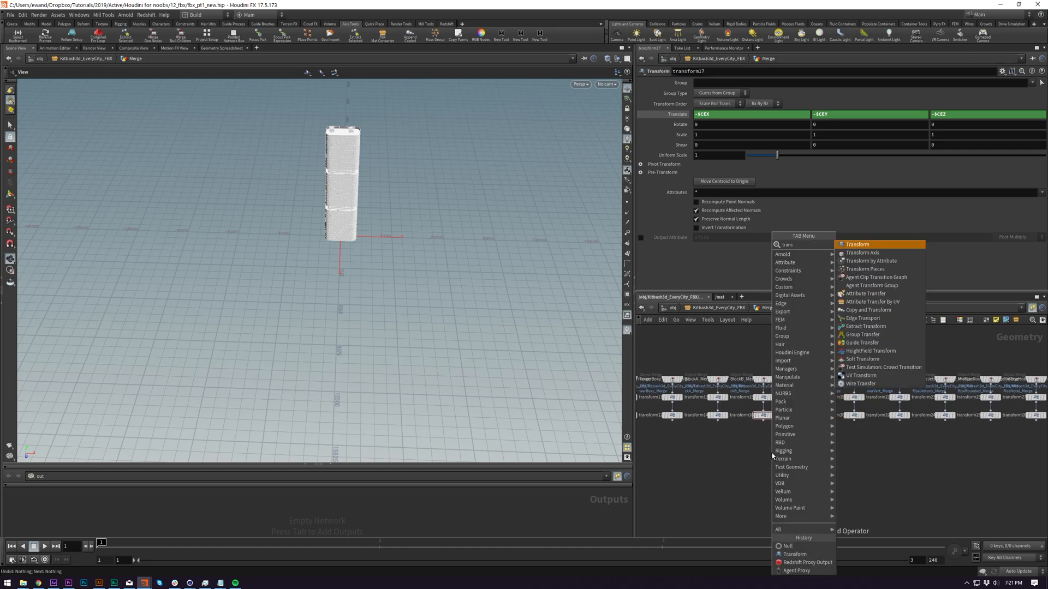
pyautogui.press('Return')
pyautogui.click(769, 448)
pyautogui.scroll(2, 805, 454)
pyautogui.doubleClick(806, 454)
pyautogui.write('scale')
pyautogui.press('Return')
# - Set the scale node's Uniform Scale to .00089
pyautogui.click(697, 156)
pyautogui.write('.00089')
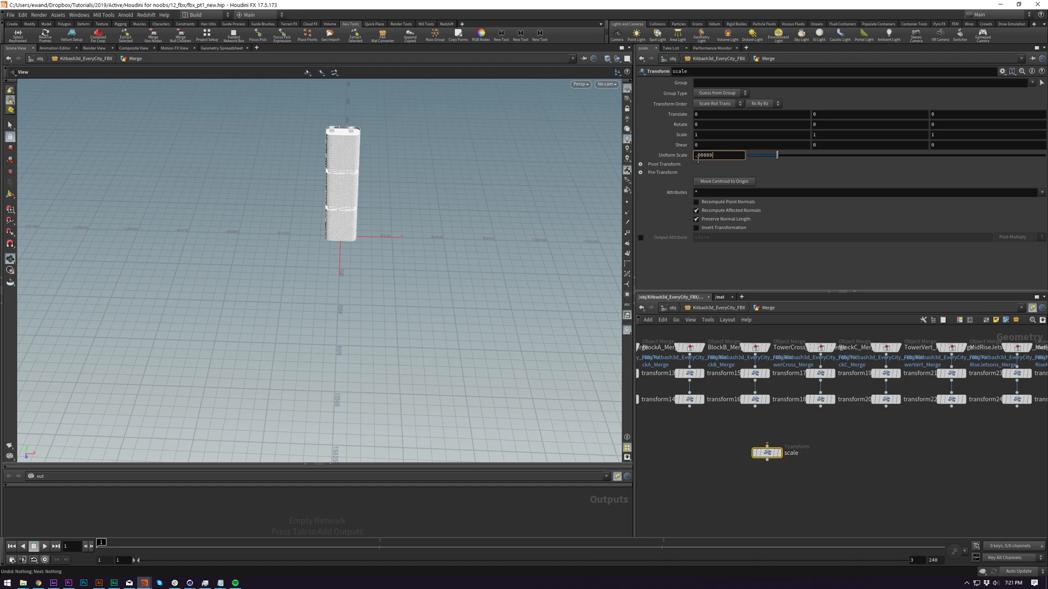
pyautogui.press('Return')
# - Add a Null node connected below the scale node and name it OUT
pyautogui.scroll(2, 796, 492)
pyautogui.moveTo(797, 490); pyautogui.dragTo(809, 468, button='middle')
pyautogui.press('Tab')
pyautogui.write('null')
pyautogui.press('Return')
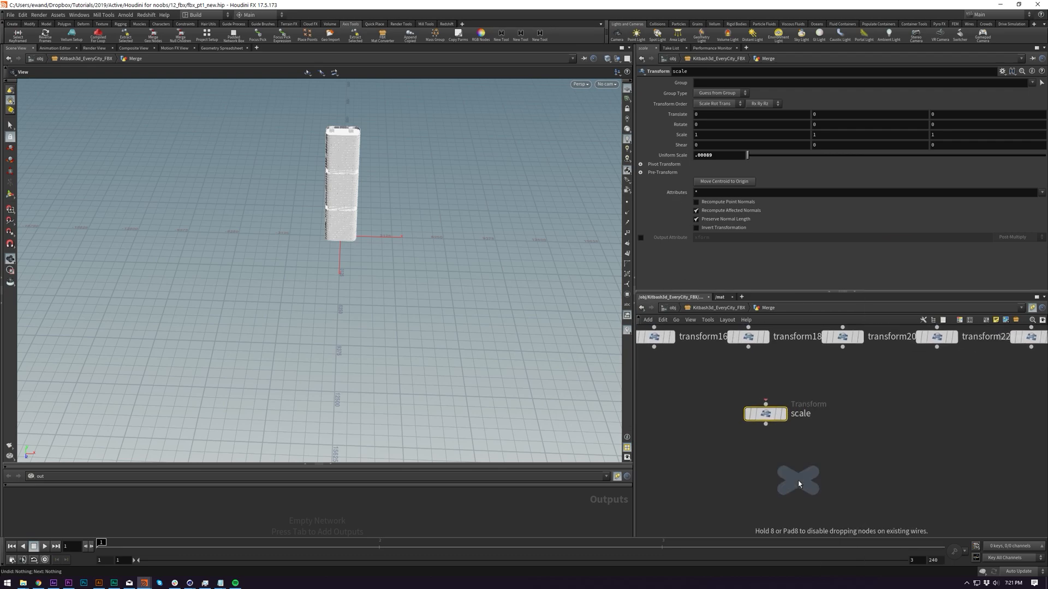
pyautogui.click(767, 458)
pyautogui.doubleClick(794, 459)
pyautogui.write('OUT')
pyautogui.press('Return')
# - Cut the scale and OUT node pair from the network
pyautogui.scroll(-5, 799, 467)
pyautogui.moveTo(754, 428); pyautogui.dragTo(837, 491)
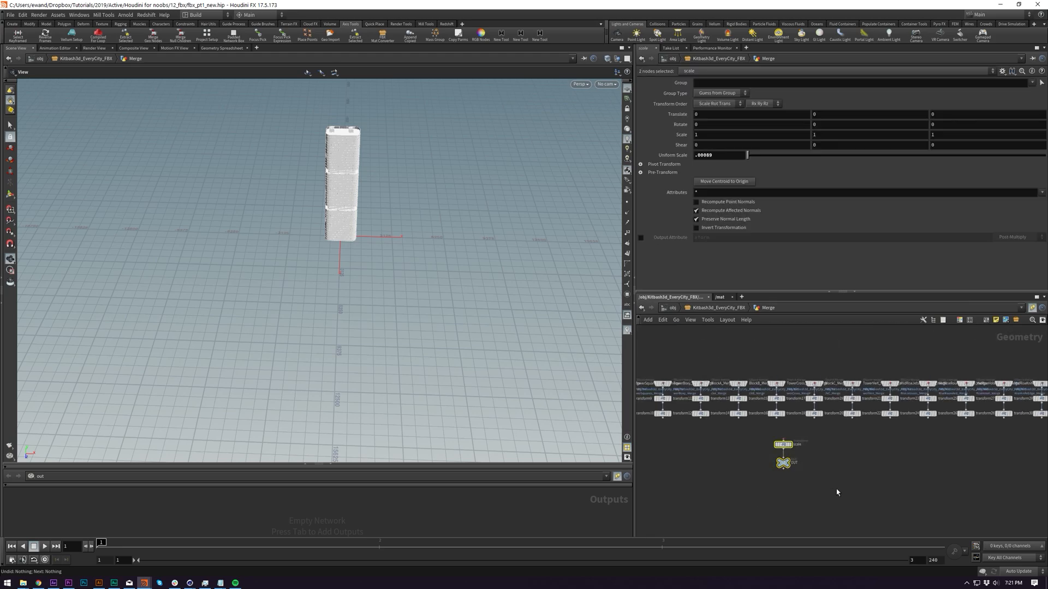
pyautogui.scroll(2, 797, 465)
pyautogui.click(796, 463)
pyautogui.click(811, 484)
pyautogui.moveTo(746, 431); pyautogui.dragTo(829, 486)
pyautogui.hotkey('ctrl', 'x')
# - Append the copied scale and OUT nodes to the last transform of every building chain
pyautogui.scroll(-8, 825, 474)
pyautogui.moveTo(762, 473); pyautogui.dragTo(788, 450, button='middle')
pyautogui.moveTo(723, 431); pyautogui.dragTo(941, 418)
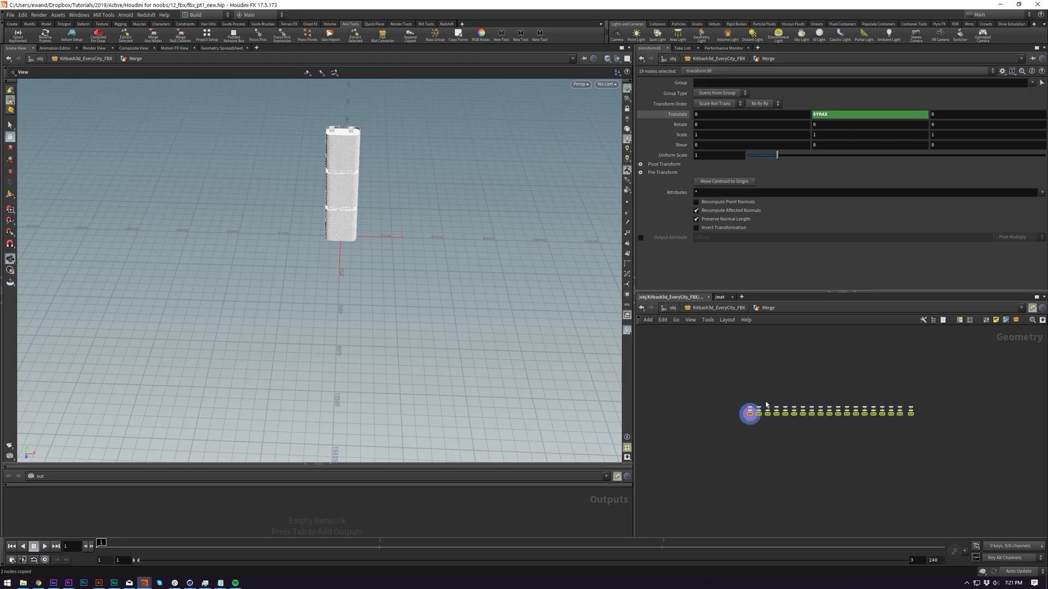
pyautogui.click(409, 34)
# - Examine the building chains to check that each one ends with its own scale and OUT nodes
pyautogui.scroll(5, 877, 428)
pyautogui.moveTo(894, 428); pyautogui.dragTo(873, 424, button='middle')
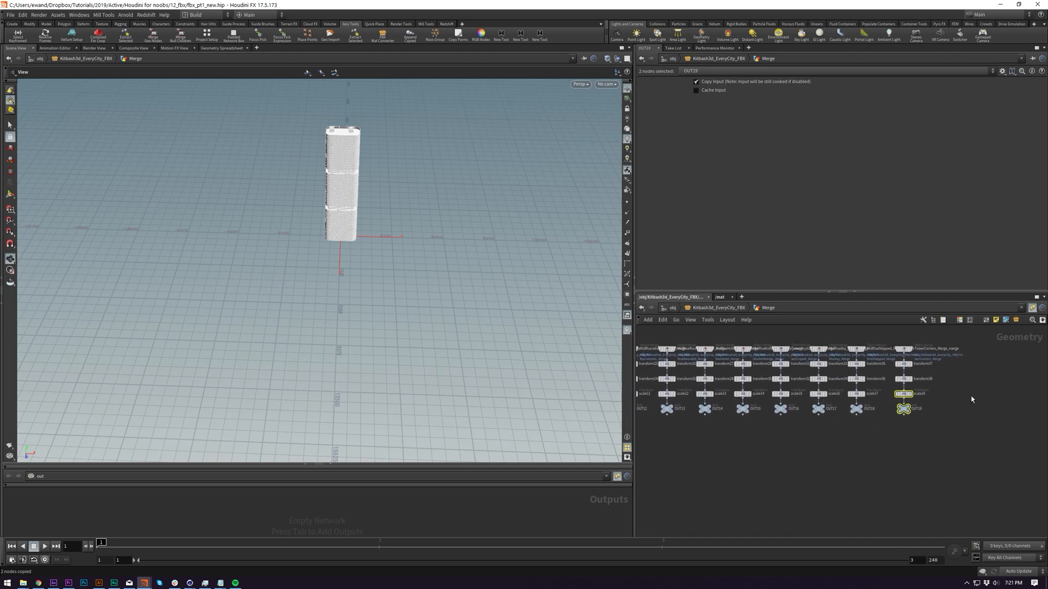
pyautogui.moveTo(975, 381); pyautogui.dragTo(936, 398, button='middle')
pyautogui.moveTo(891, 440); pyautogui.dragTo(916, 442, button='middle')
pyautogui.scroll(3, 952, 387)
pyautogui.moveTo(952, 387); pyautogui.dragTo(863, 419, button='middle')
pyautogui.scroll(-3, 862, 419)
pyautogui.scroll(2, 862, 423)
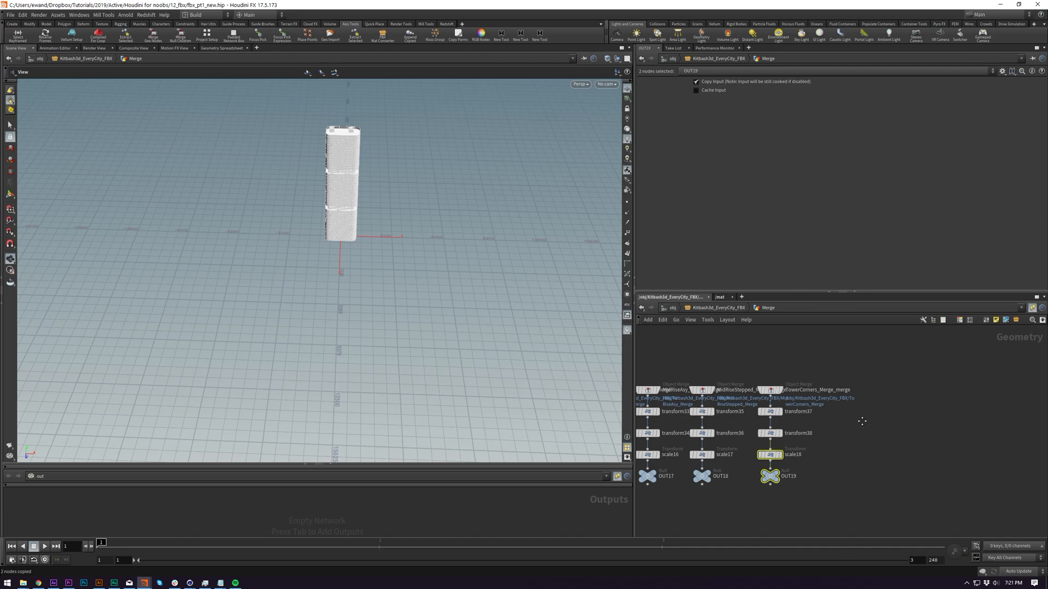
pyautogui.click(904, 389)
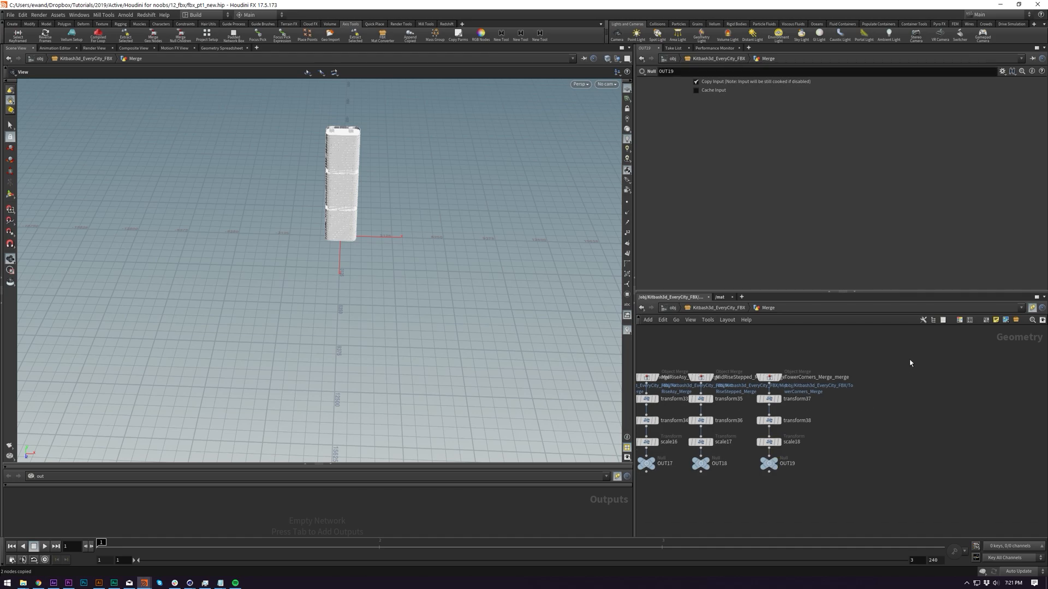
# - Add a Grid node in the empty area beside the TowerCorners chain
pyautogui.moveTo(910, 362); pyautogui.dragTo(887, 378, button='middle')
pyautogui.press('Tab')
pyautogui.write('grid')
pyautogui.press('Return')
pyautogui.click(864, 378)
pyautogui.moveTo(865, 378); pyautogui.dragTo(863, 357)
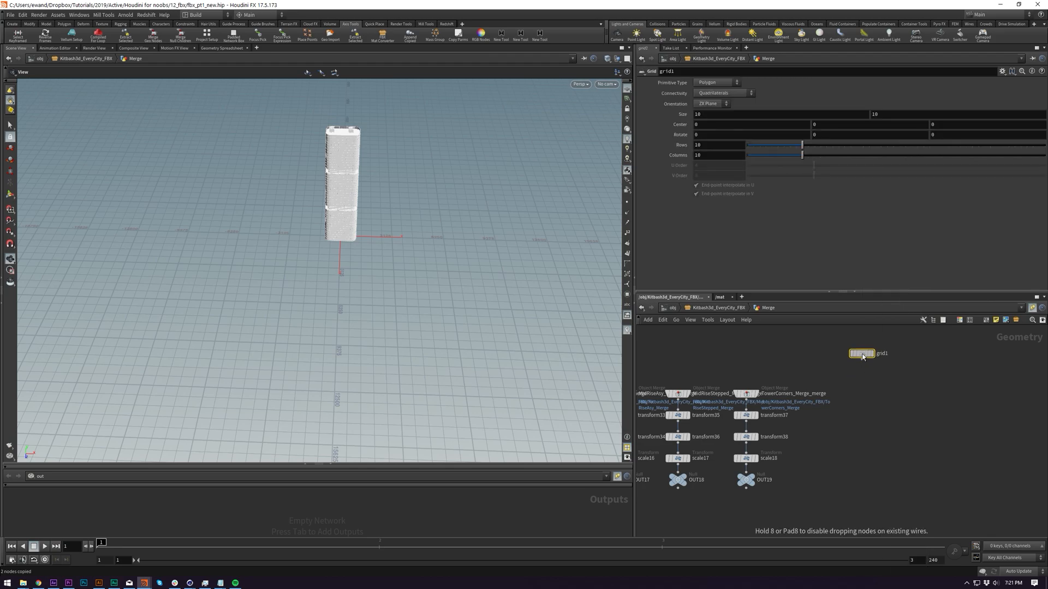
# - Set the grid's size to 20.5 by 20.5
pyautogui.click(709, 116)
pyautogui.write('20.5')
pyautogui.press('Tab')
pyautogui.write('20.5')
pyautogui.press('Return')
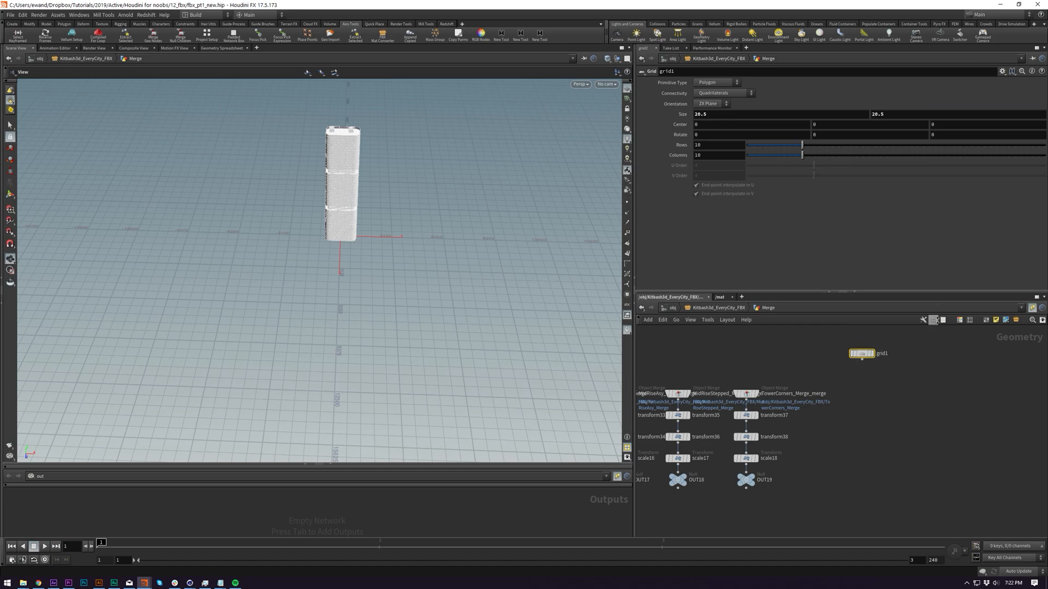
# - Add a Points from Volume node below the grid and display its output
pyautogui.moveTo(868, 374); pyautogui.dragTo(896, 377, button='middle')
pyautogui.press('Tab')
pyautogui.write('polyex')
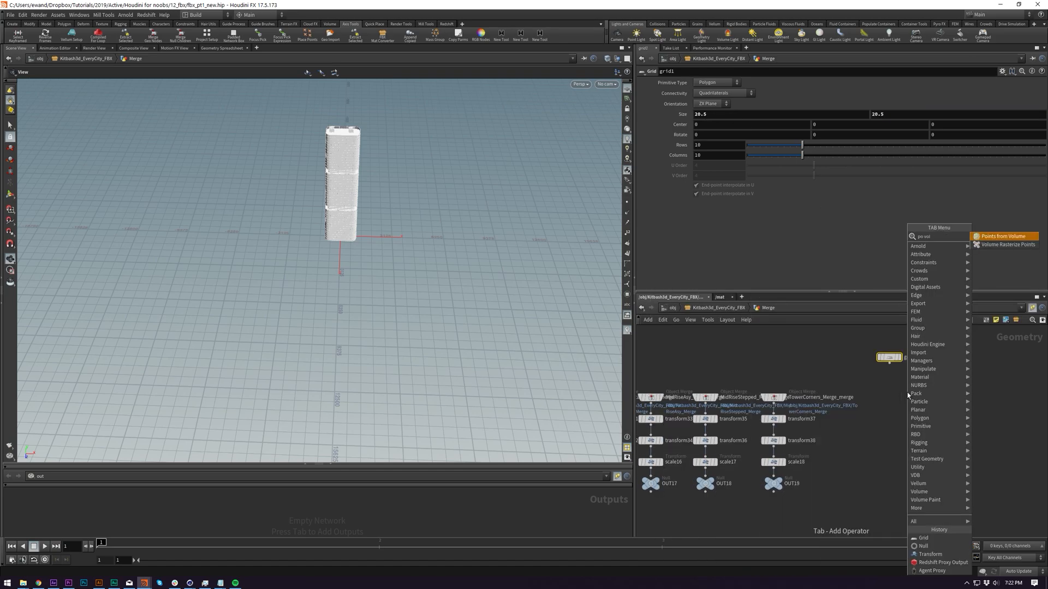
pyautogui.press('Return')
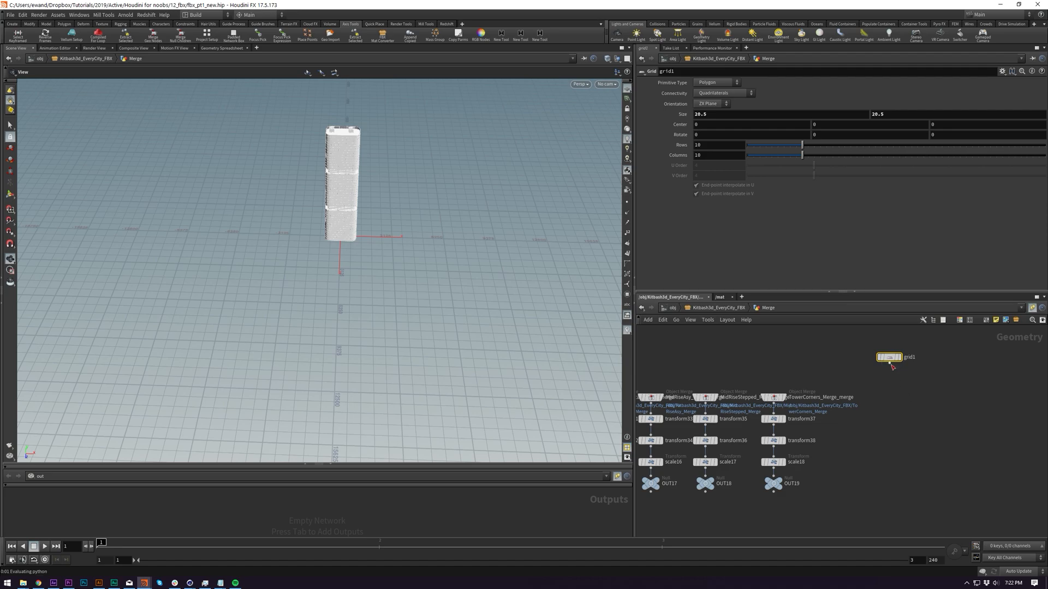
pyautogui.click(889, 385)
pyautogui.click(899, 385)
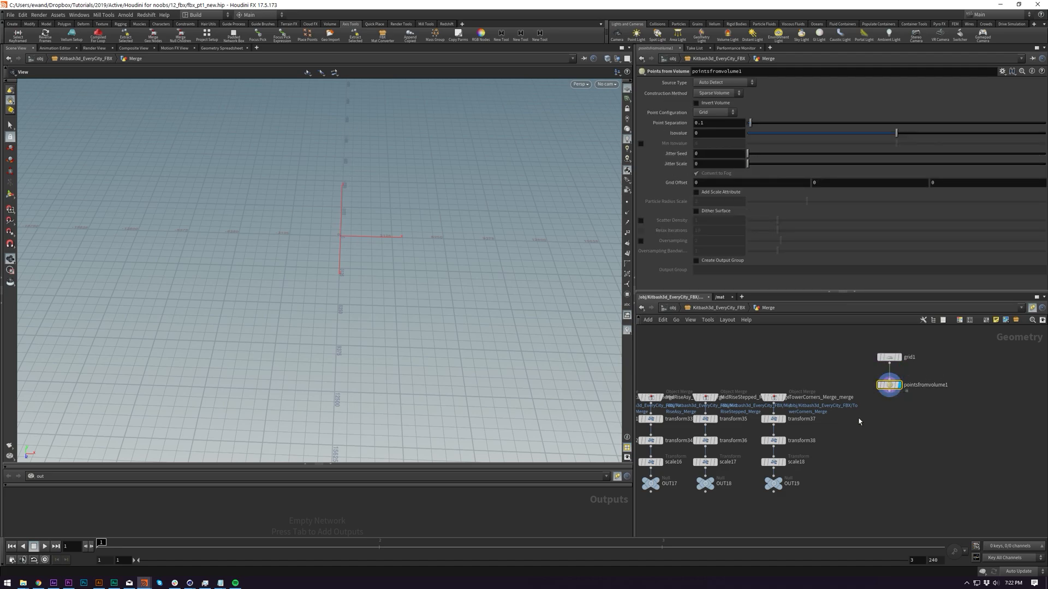
# - Set the Points from Volume node's Point Separation to 2.5 and its Point Configuration to Tetrahedral
pyautogui.hotkey('space', 'h')
pyautogui.moveTo(429, 300); pyautogui.dragTo(496, 327)
pyautogui.moveTo(397, 316); pyautogui.dragTo(365, 306)
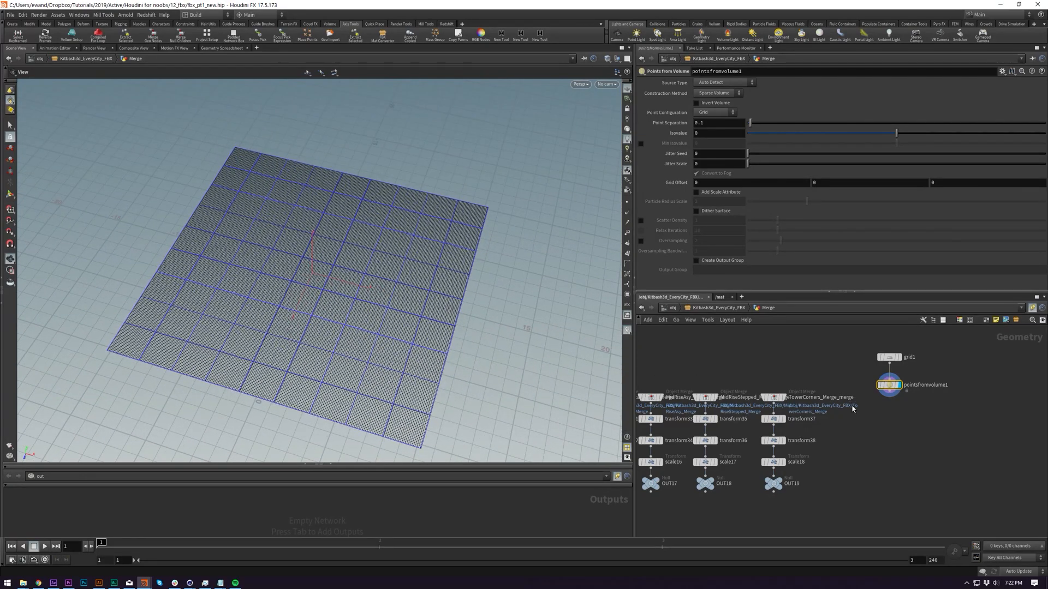
pyautogui.click(709, 124)
pyautogui.write('0.5')
pyautogui.press('Return')
pyautogui.click(715, 112)
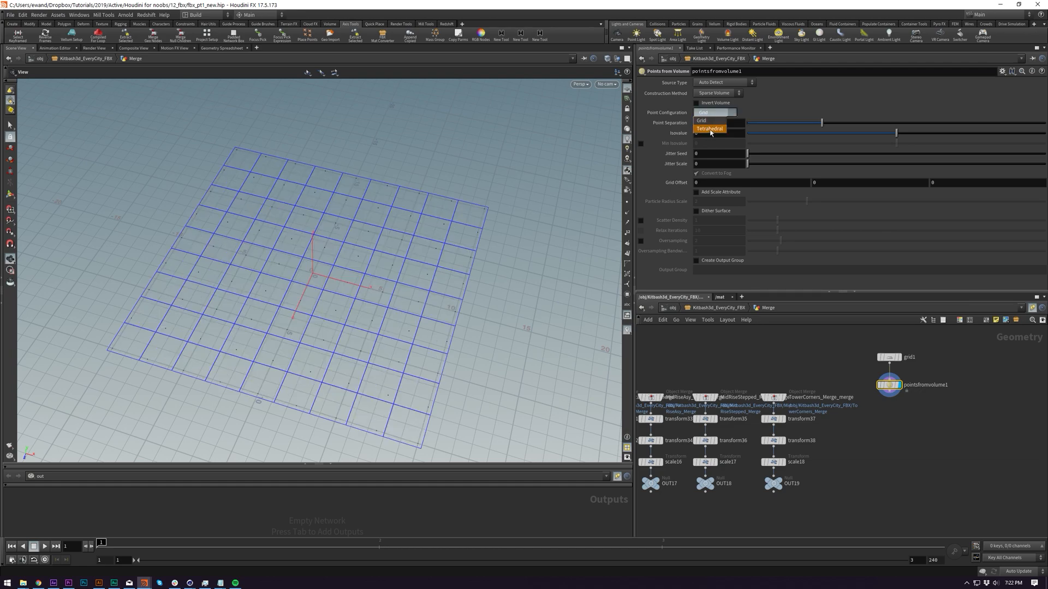
pyautogui.click(706, 129)
# - Add a Sort node below the Points from Volume node and display it
pyautogui.moveTo(446, 288); pyautogui.dragTo(461, 276, button='middle')
pyautogui.moveTo(918, 447); pyautogui.dragTo(944, 415, button='middle')
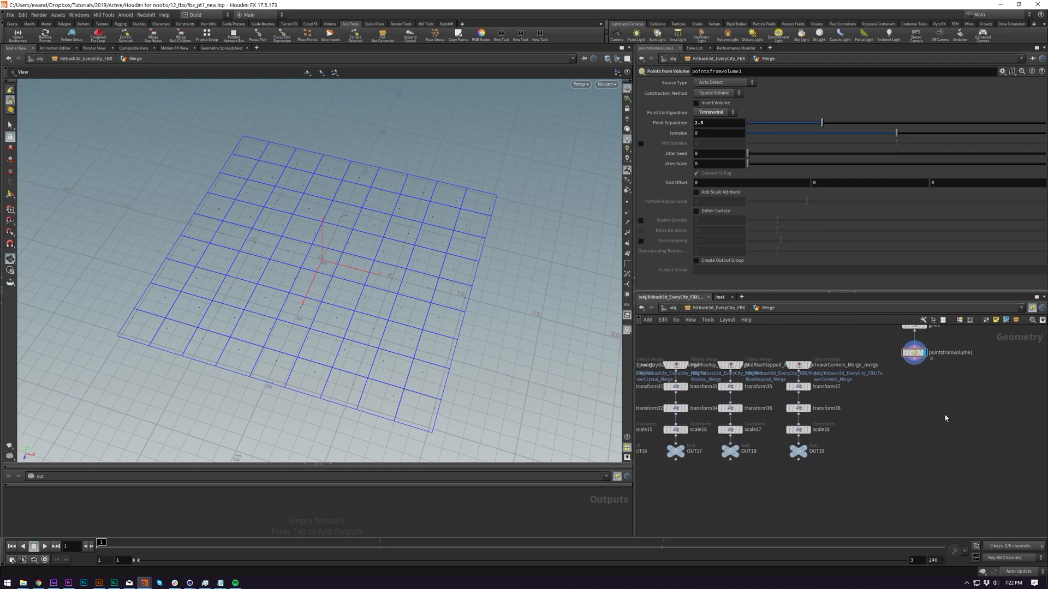
pyautogui.press('Tab')
pyautogui.write('box')
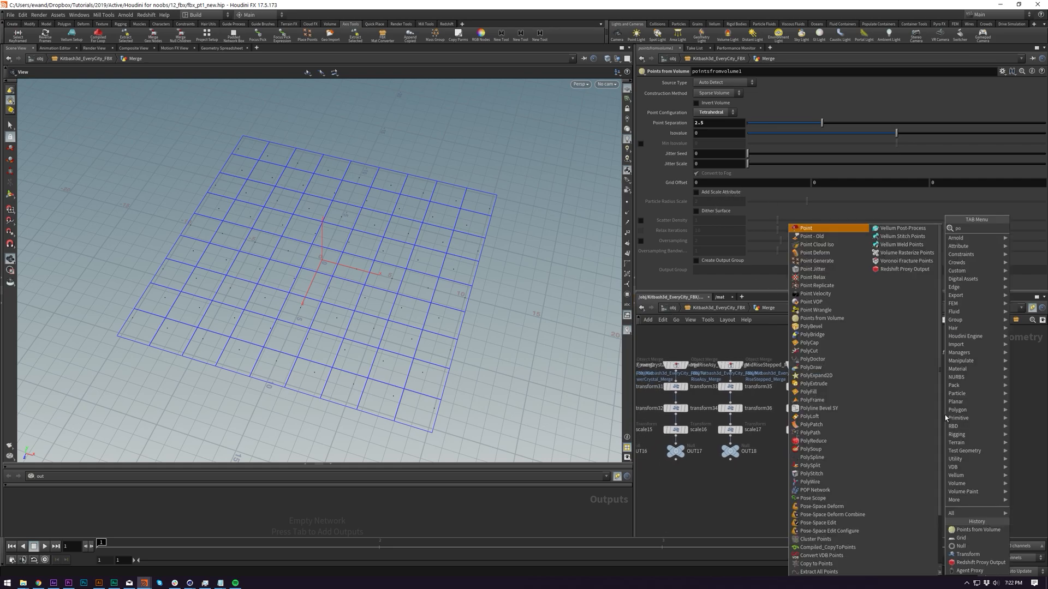
pyautogui.press('Return')
pyautogui.click(914, 361)
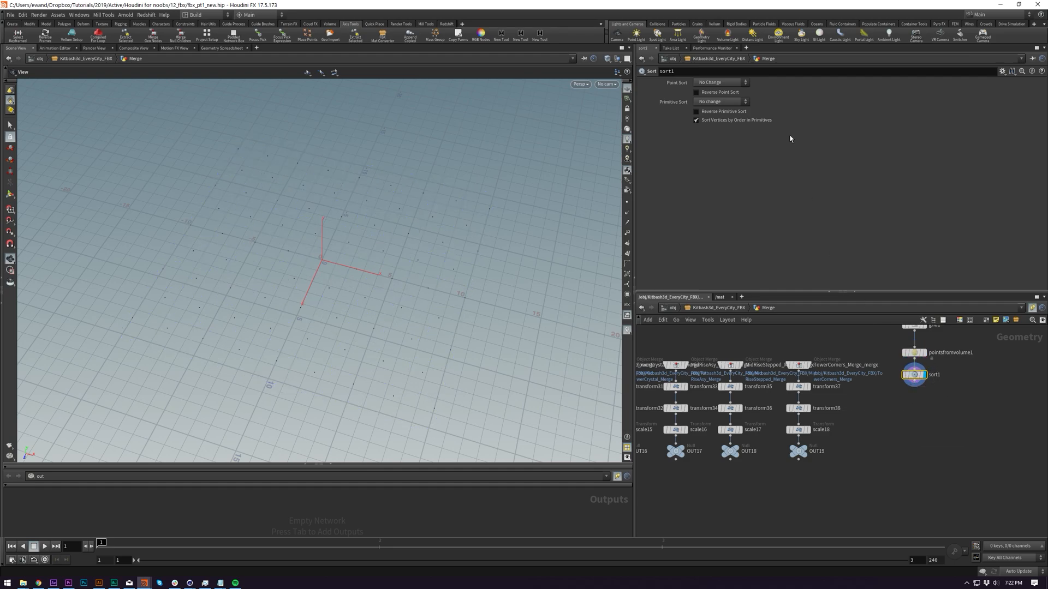
# - Set the Sort node's Point Sort to Random and show point numbers in the viewport
pyautogui.click(735, 82)
pyautogui.click(715, 137)
pyautogui.click(627, 233)
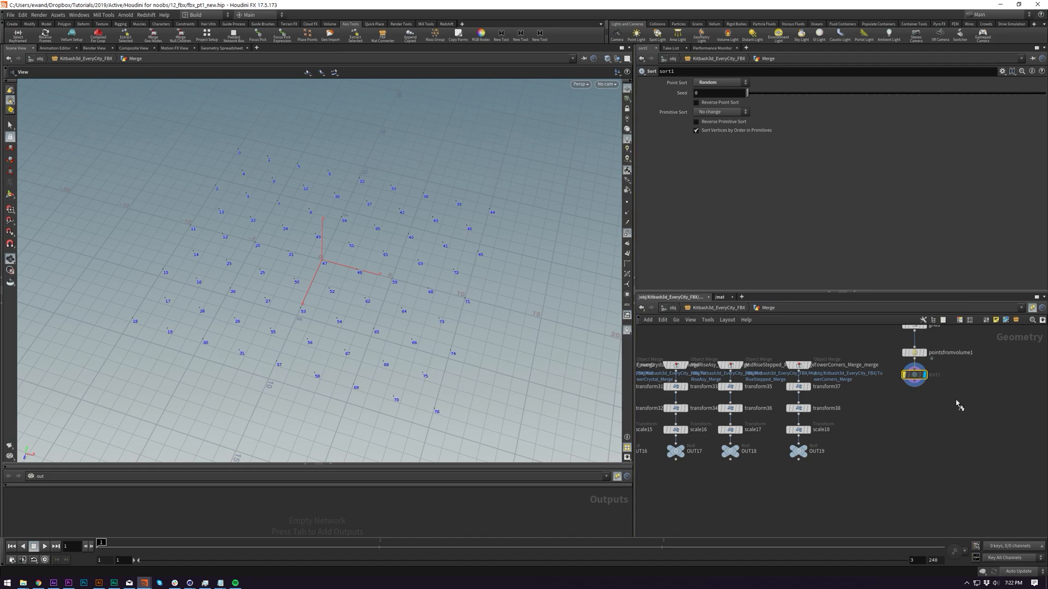
pyautogui.moveTo(954, 404); pyautogui.dragTo(895, 326)
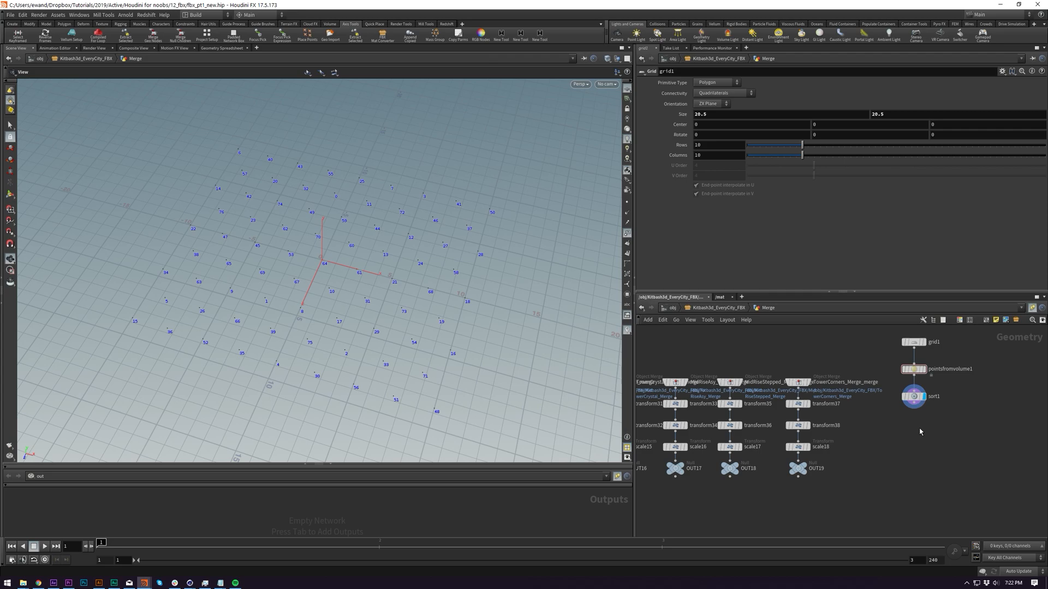
# - Add a For-Loop with Feedback block below the Sort node and connect the sorted points to its begin node
pyautogui.moveTo(330, 286); pyautogui.dragTo(330, 293, button='middle')
pyautogui.scroll(2, 303, 285)
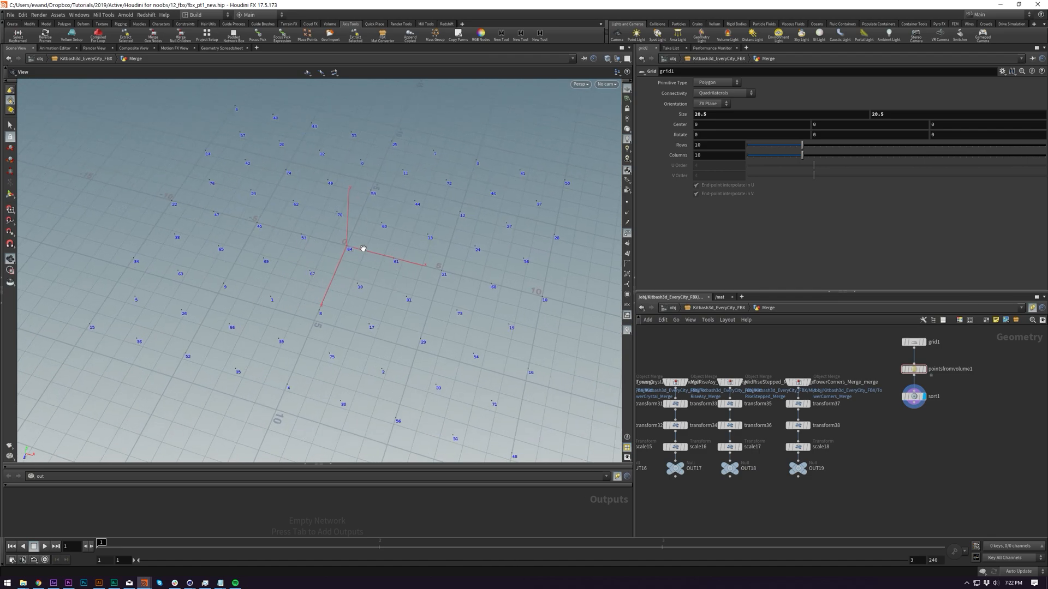
pyautogui.moveTo(940, 432); pyautogui.dragTo(914, 434, button='middle')
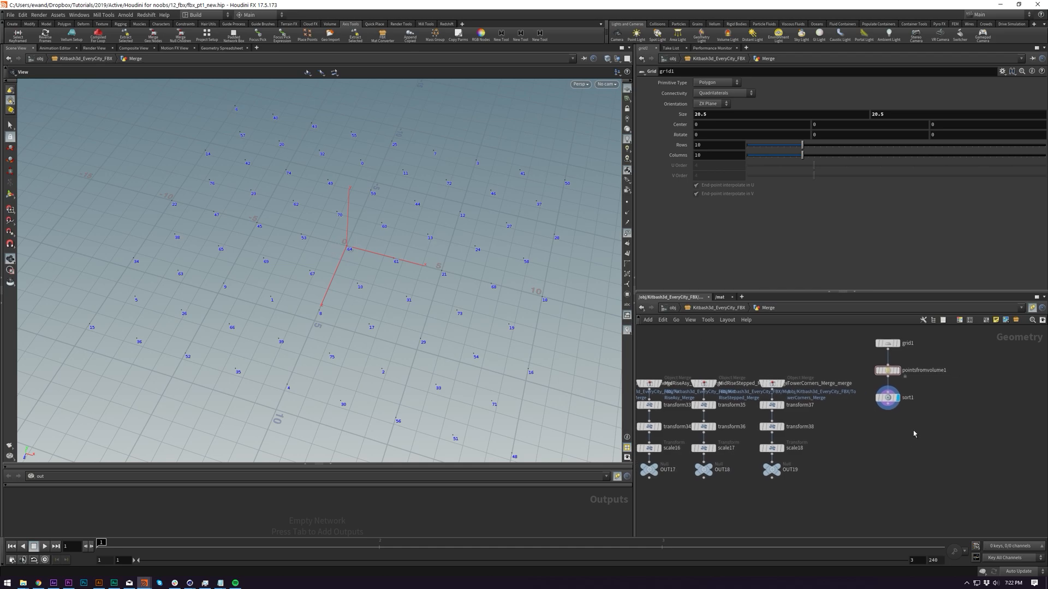
pyautogui.press('Tab')
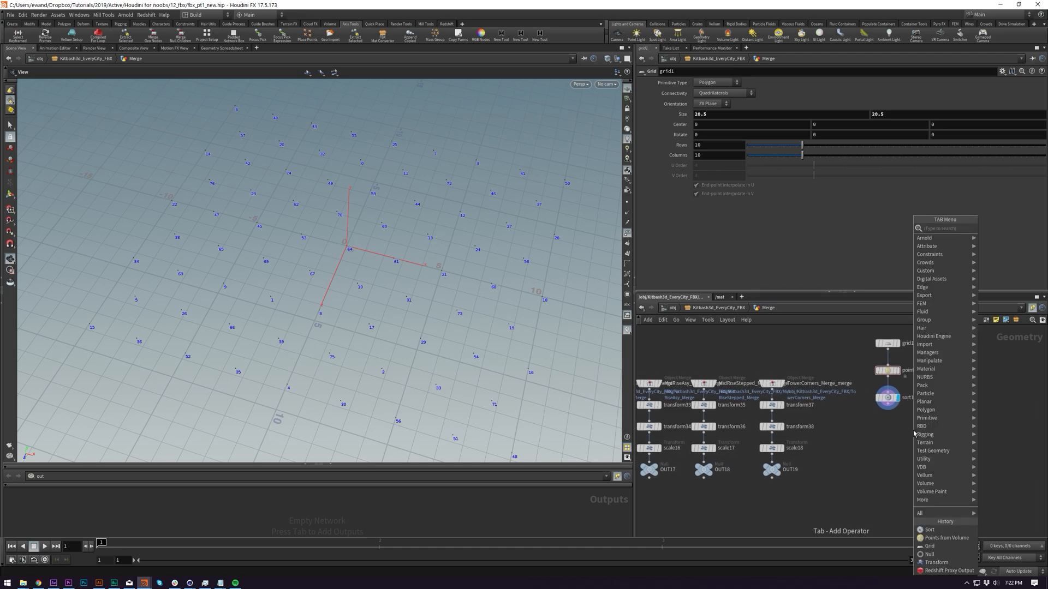
pyautogui.write('feed')
pyautogui.press('Return')
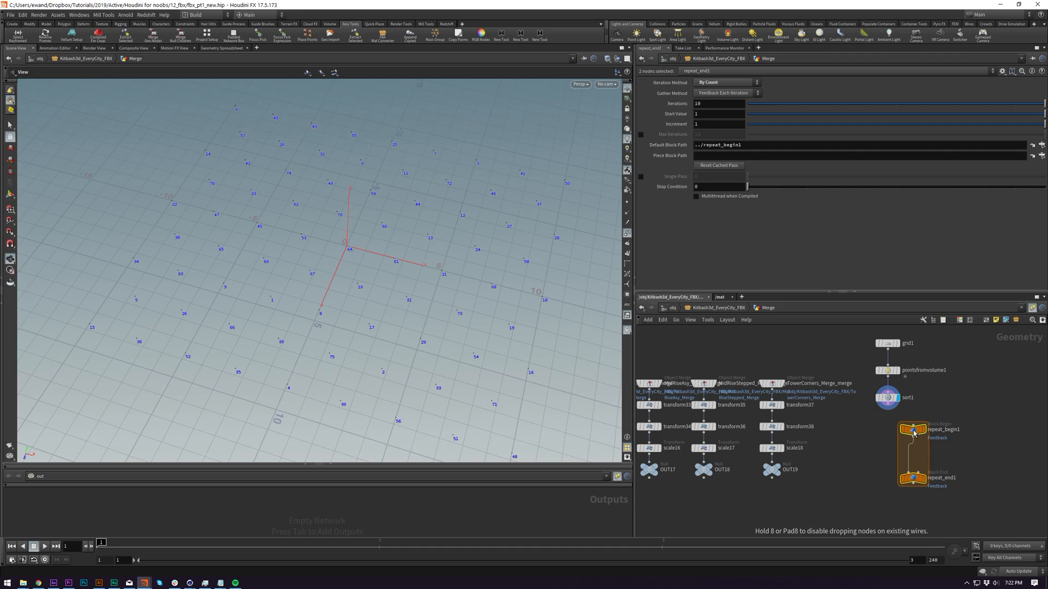
pyautogui.click(888, 431)
pyautogui.hotkey('ctrl', 'z')
pyautogui.click(892, 407)
pyautogui.click(887, 421)
pyautogui.scroll(3, 906, 415)
# - Insert a Group by Range node between the loop's begin and end nodes and display it
pyautogui.click(867, 434)
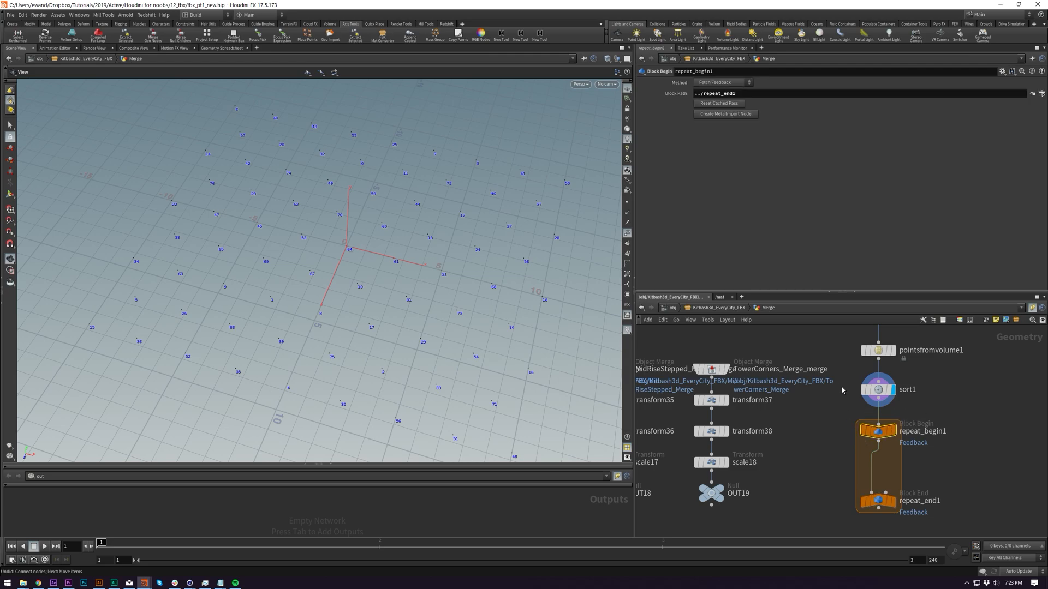
pyautogui.click(878, 500)
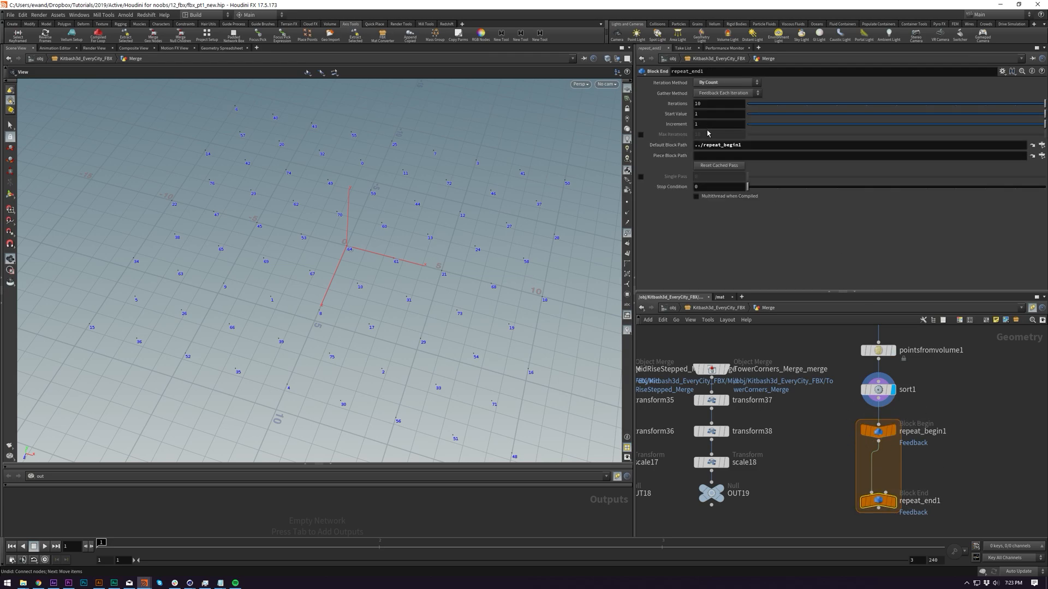
pyautogui.moveTo(838, 441); pyautogui.dragTo(838, 412, button='middle')
pyautogui.press('Tab')
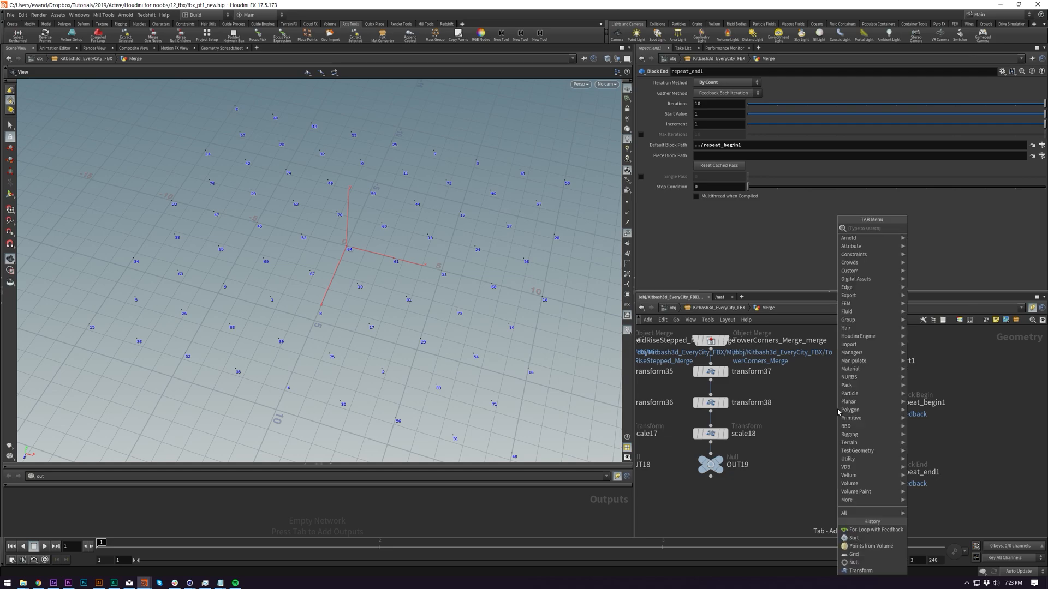
pyautogui.write('group range')
pyautogui.press('Return')
pyautogui.click(841, 410)
pyautogui.moveTo(841, 411); pyautogui.dragTo(876, 439)
pyautogui.click(893, 438)
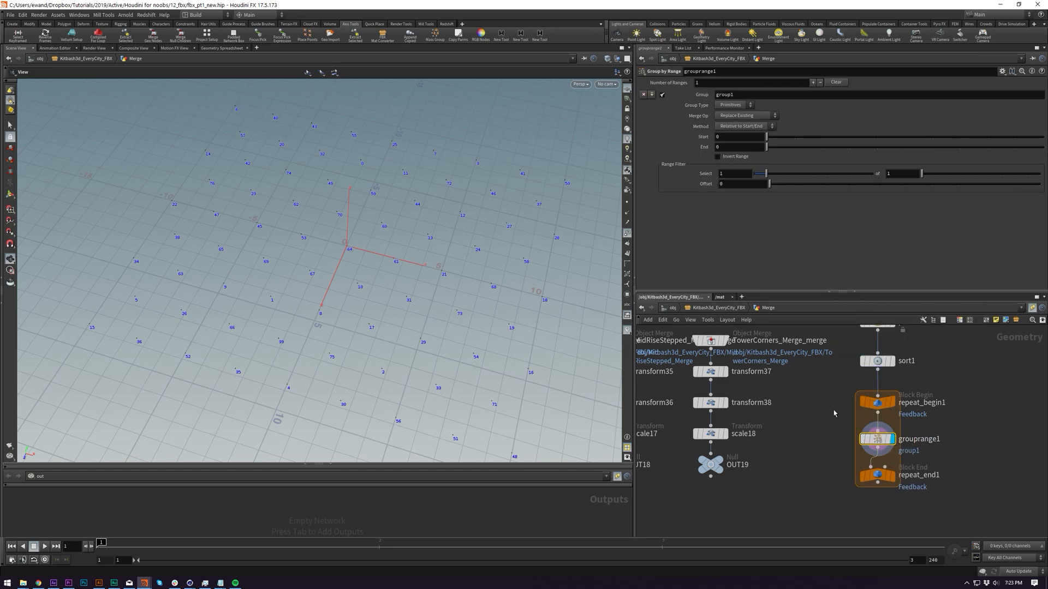
# - Set the range group's type to Points with a filter of 1 of 4, and hide the viewport point numbers
pyautogui.click(726, 105)
pyautogui.click(730, 116)
pyautogui.click(628, 233)
pyautogui.doubleClick(892, 174)
pyautogui.write('4')
pyautogui.press('Return')
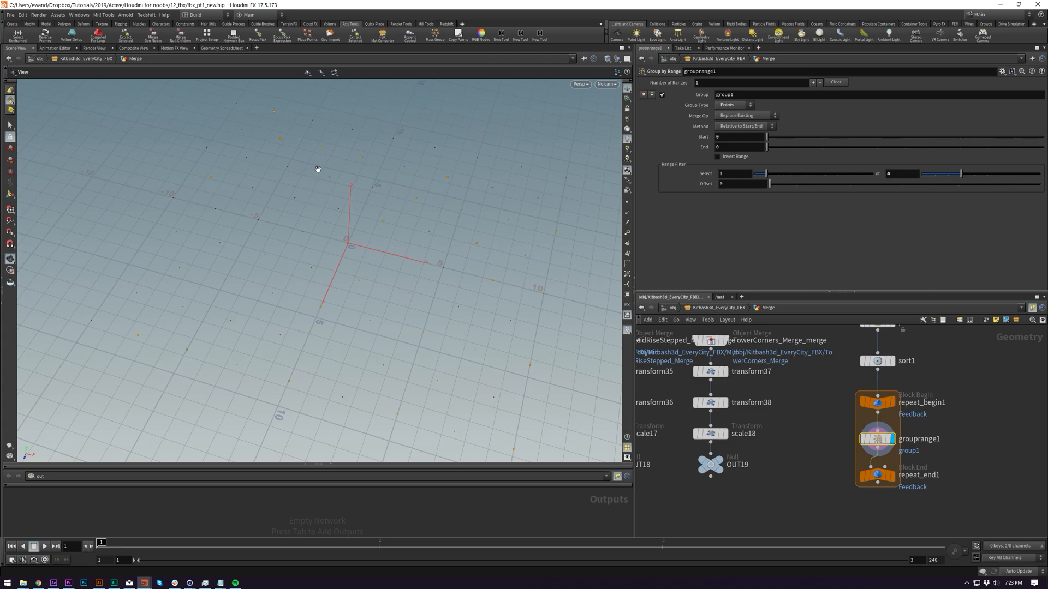
pyautogui.moveTo(318, 169); pyautogui.dragTo(321, 147, button='middle')
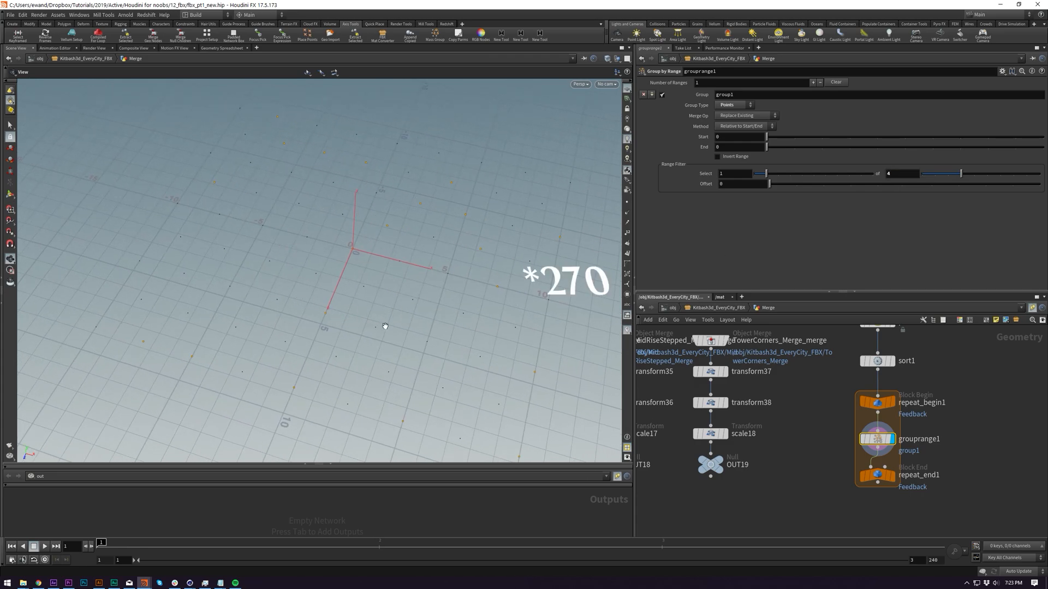
pyautogui.moveTo(404, 285); pyautogui.dragTo(361, 289)
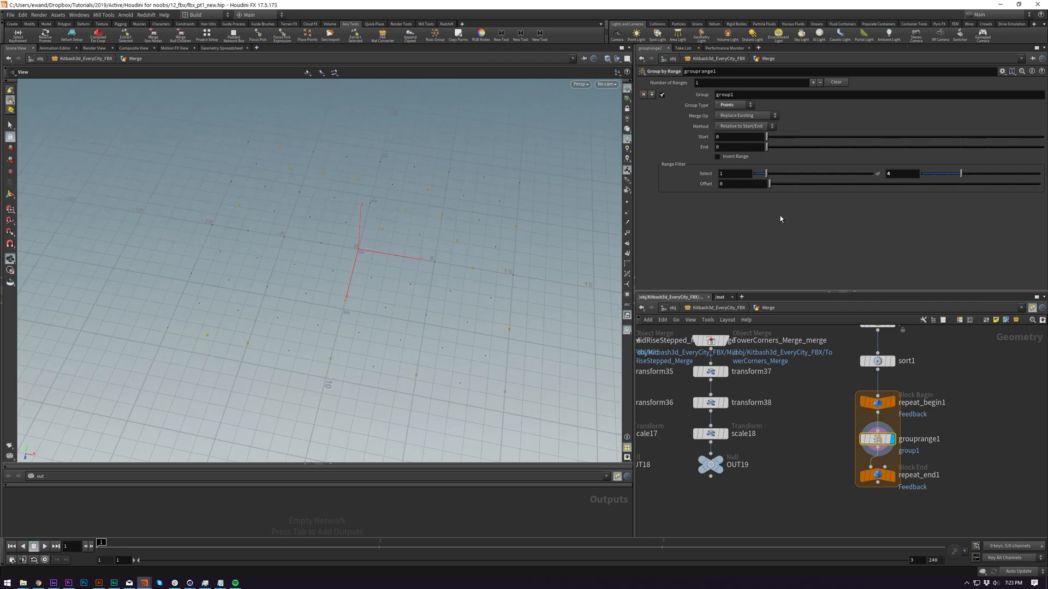
pyautogui.scroll(2, 919, 460)
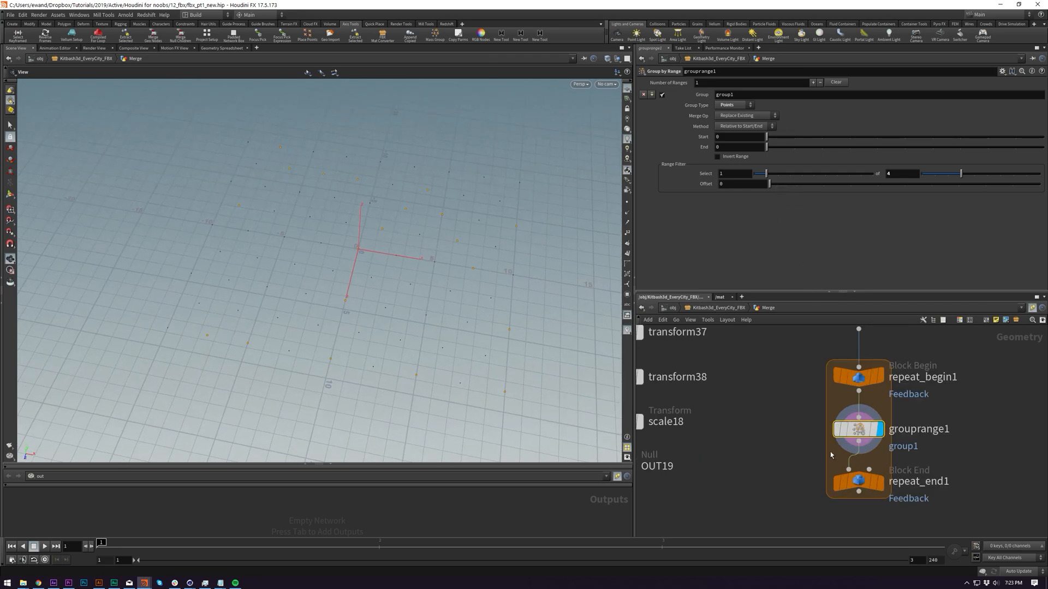
# - Link the loop end node's Iterations to the range group's "of" filter value with a relative reference
pyautogui.moveTo(781, 185); pyautogui.dragTo(875, 189)
pyautogui.rightClick(898, 175)
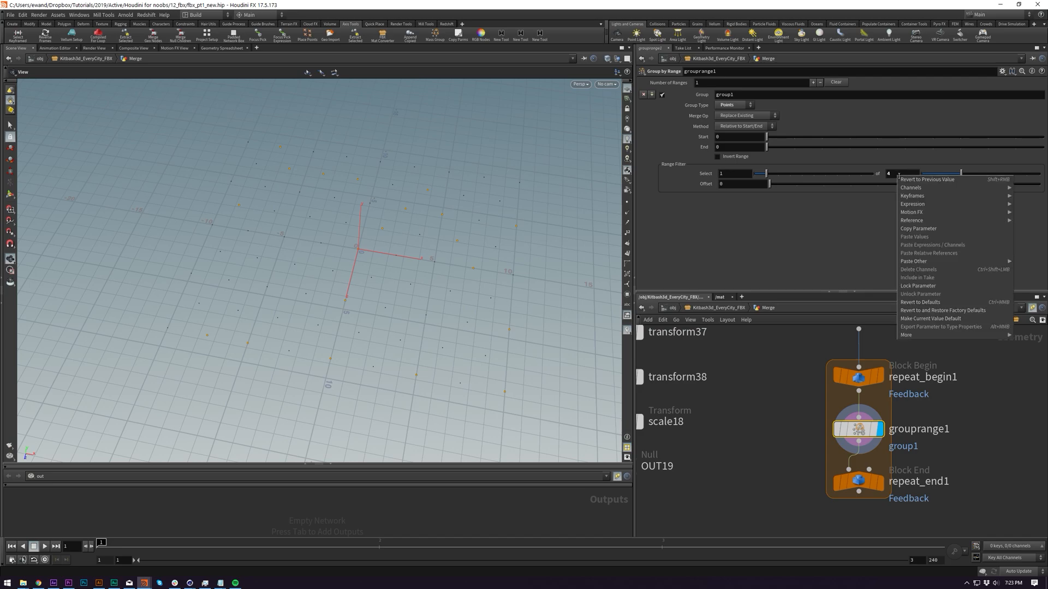
pyautogui.click(913, 230)
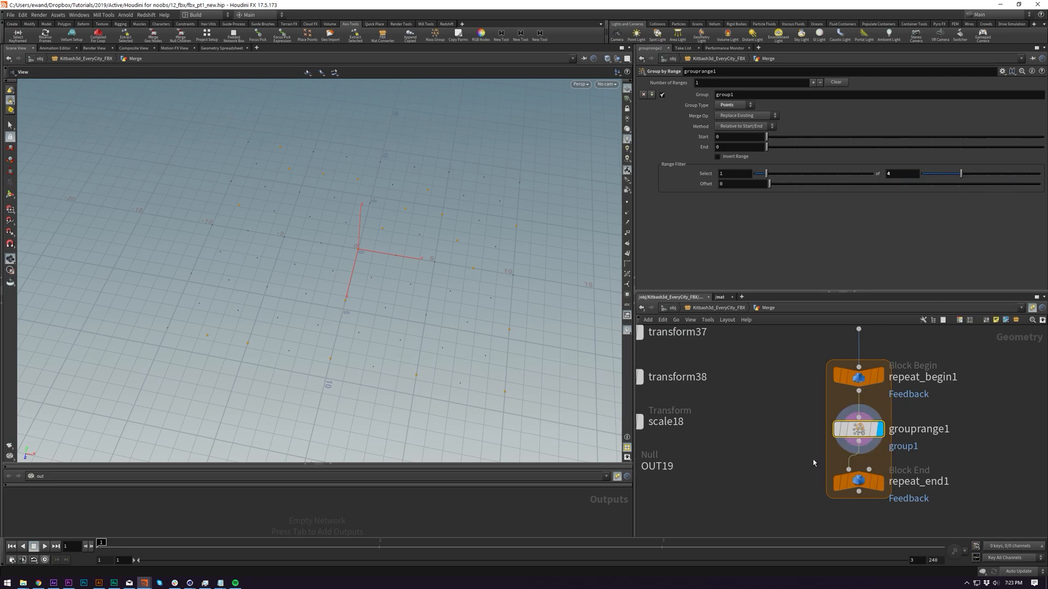
pyautogui.click(858, 482)
pyautogui.rightClick(711, 106)
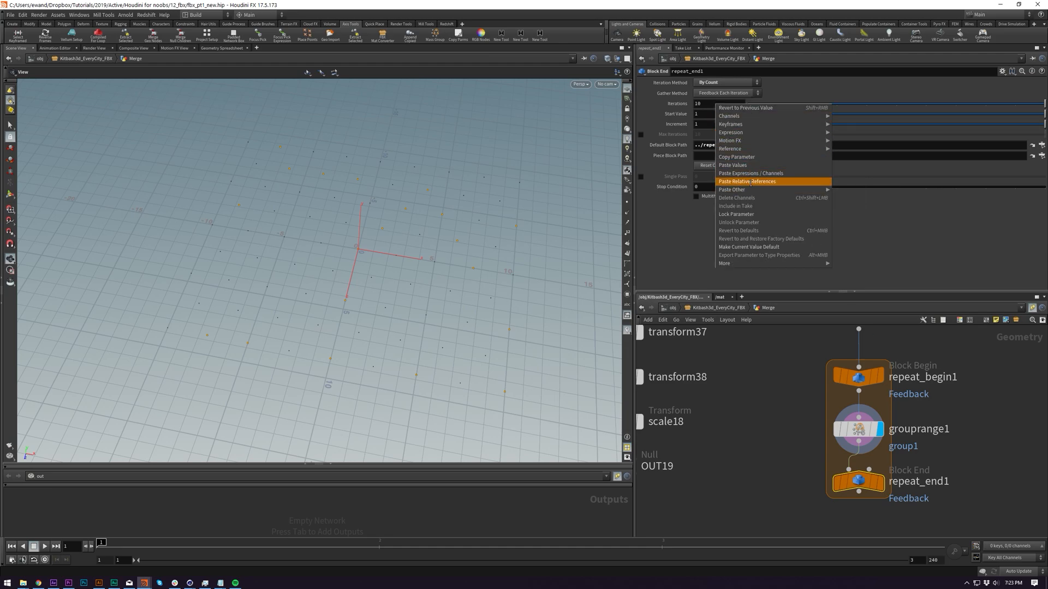
pyautogui.click(752, 184)
pyautogui.click(676, 104)
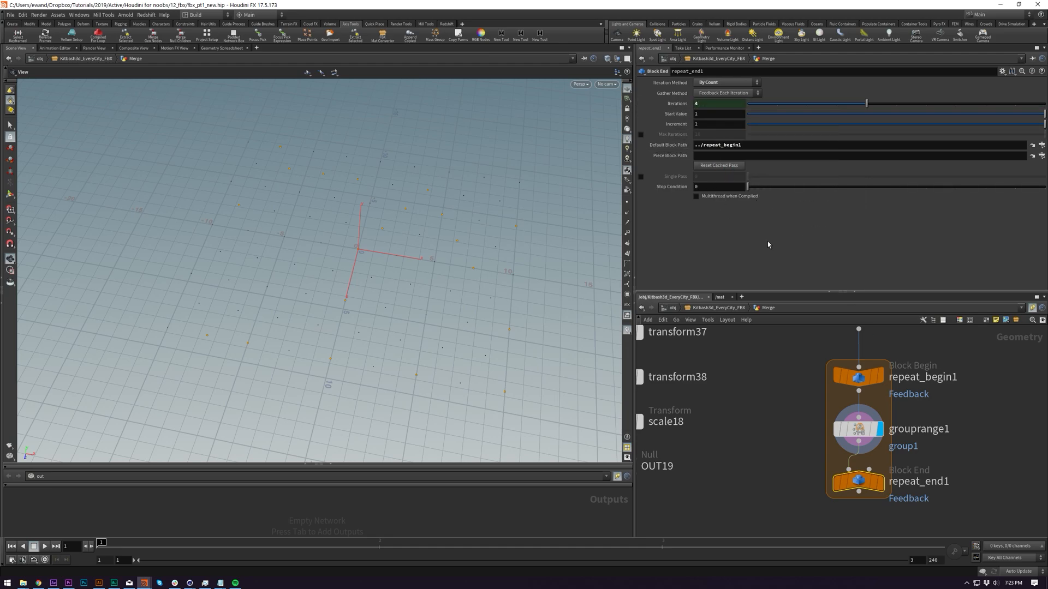
# - Create a meta import node from the loop's begin node
pyautogui.click(860, 432)
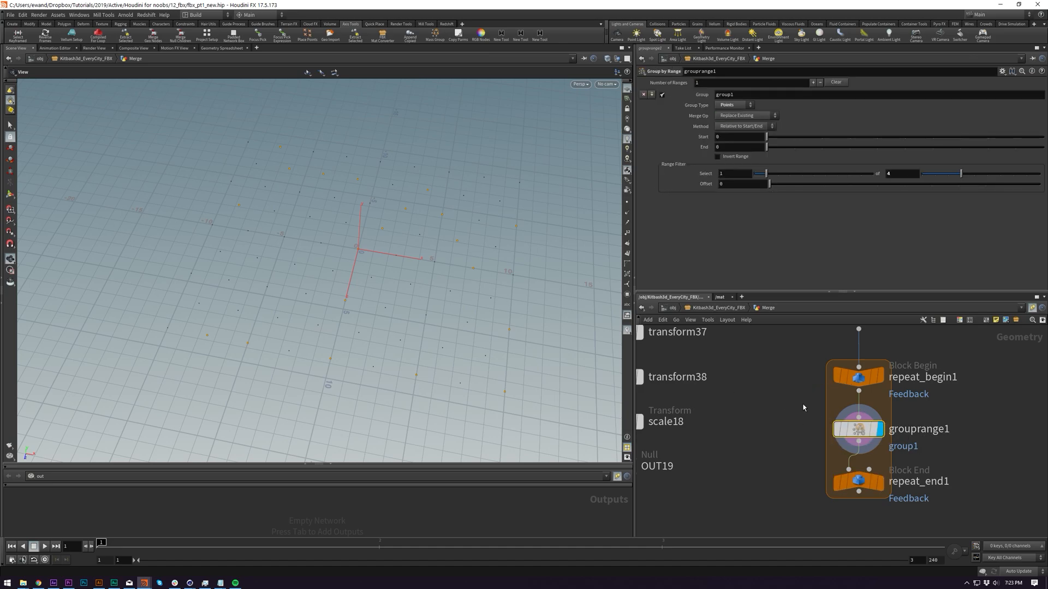
pyautogui.click(858, 377)
pyautogui.click(725, 114)
pyautogui.moveTo(919, 428); pyautogui.dragTo(836, 417, button='middle')
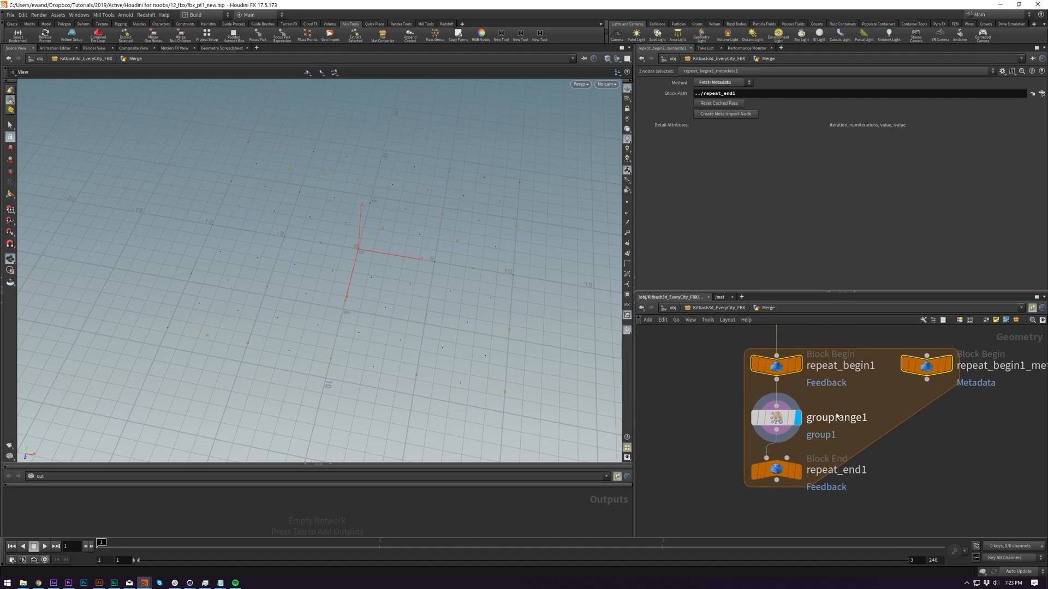
# - Set the range group's filter Offset to the expression detail('../repeat_begin1_metadata1/','iteration',0)
pyautogui.click(836, 417)
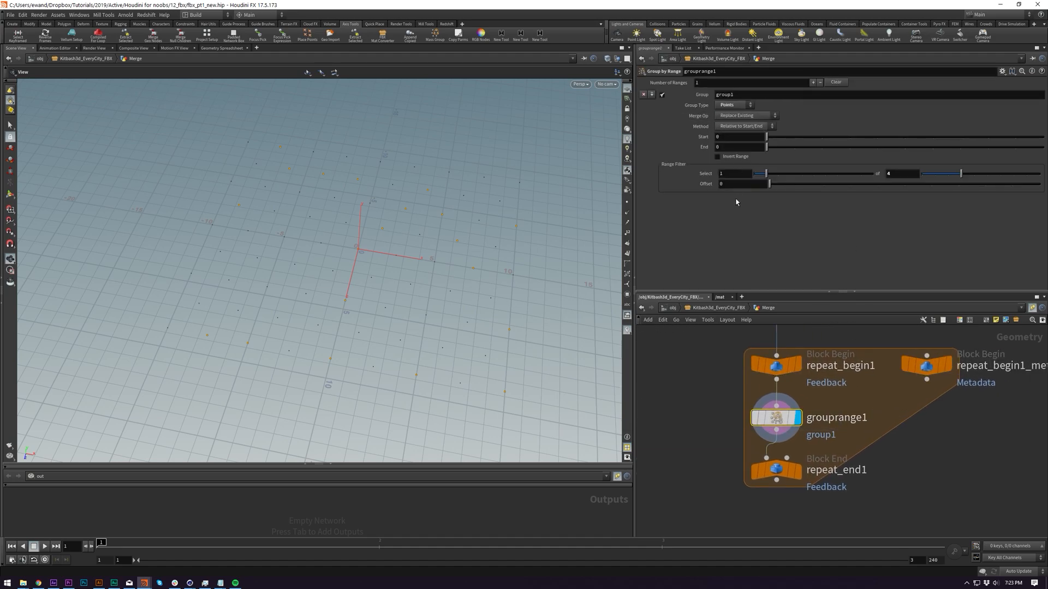
pyautogui.click(756, 187)
pyautogui.click(925, 365)
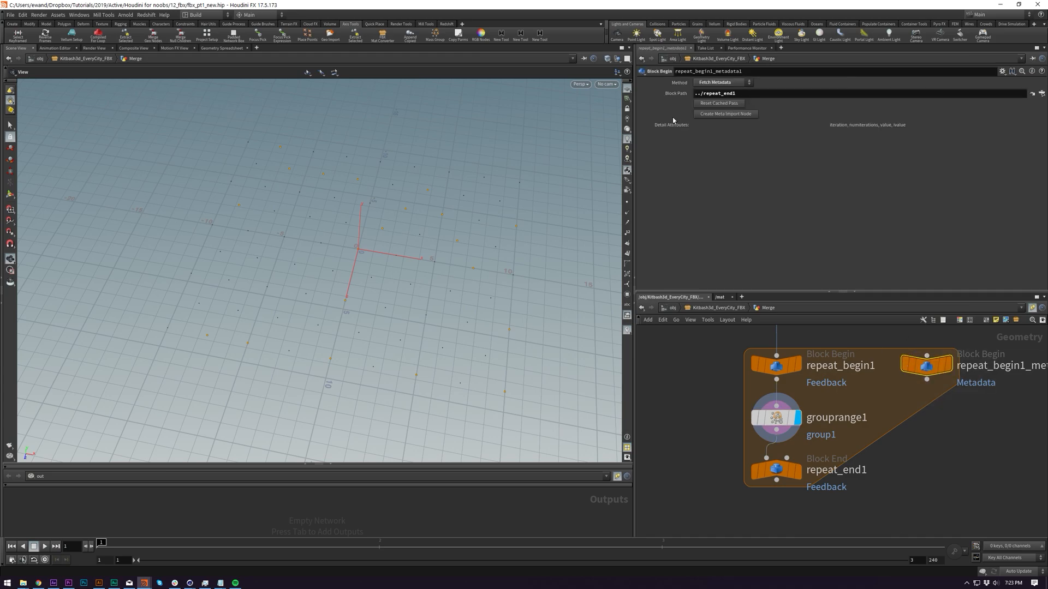
pyautogui.click(767, 418)
pyautogui.click(737, 185)
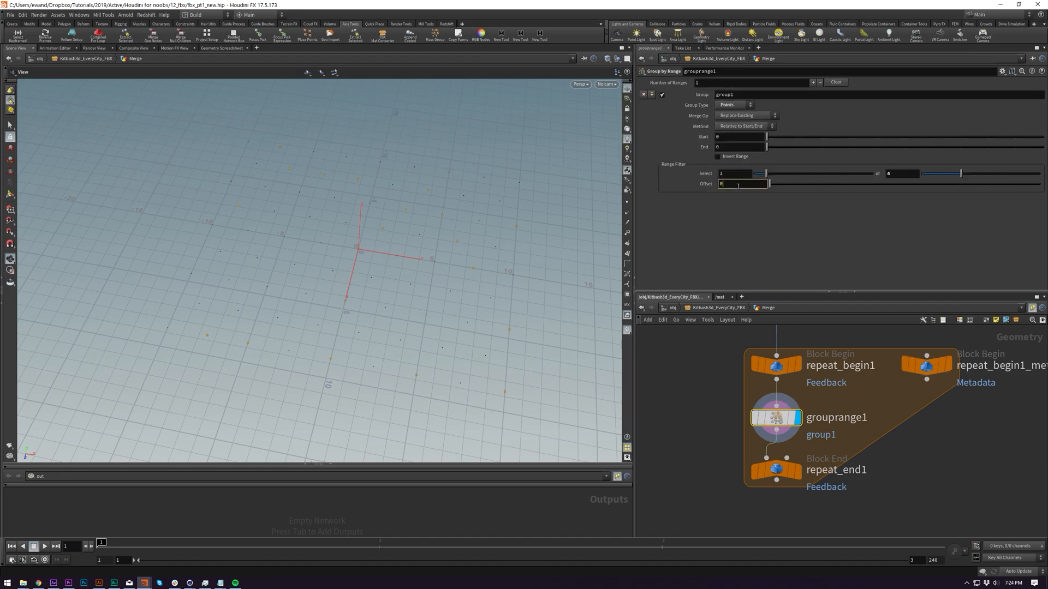
pyautogui.write("detail('")
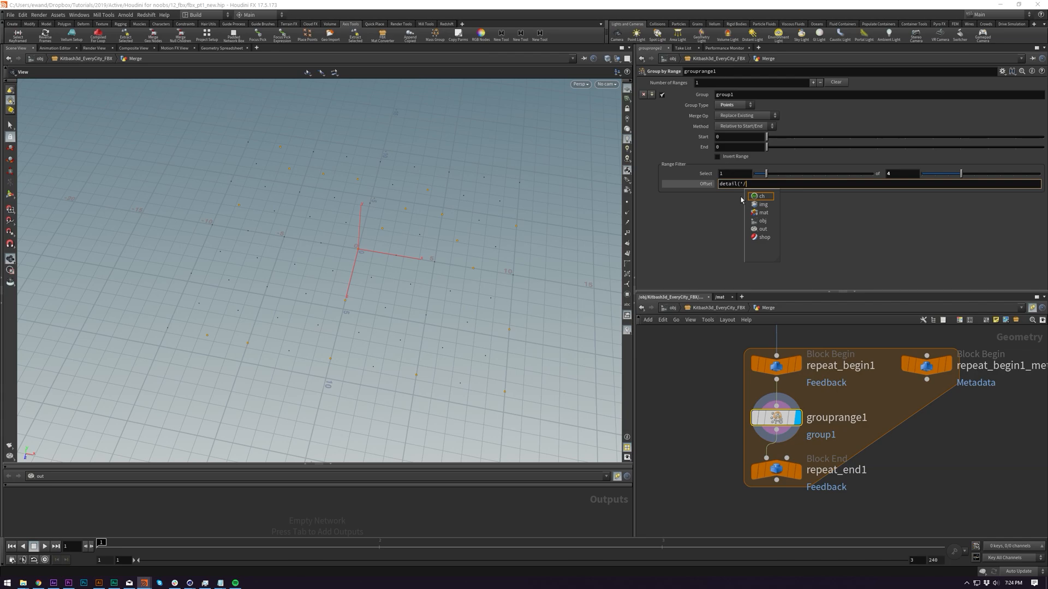
pyautogui.write('../repea')
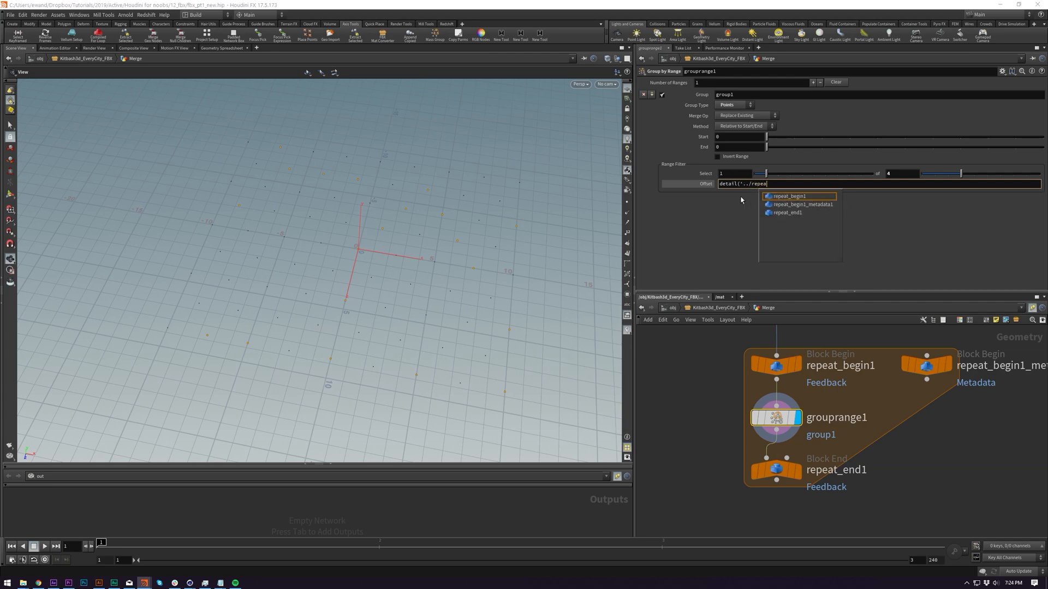
pyautogui.press('Down')
pyautogui.press('Return')
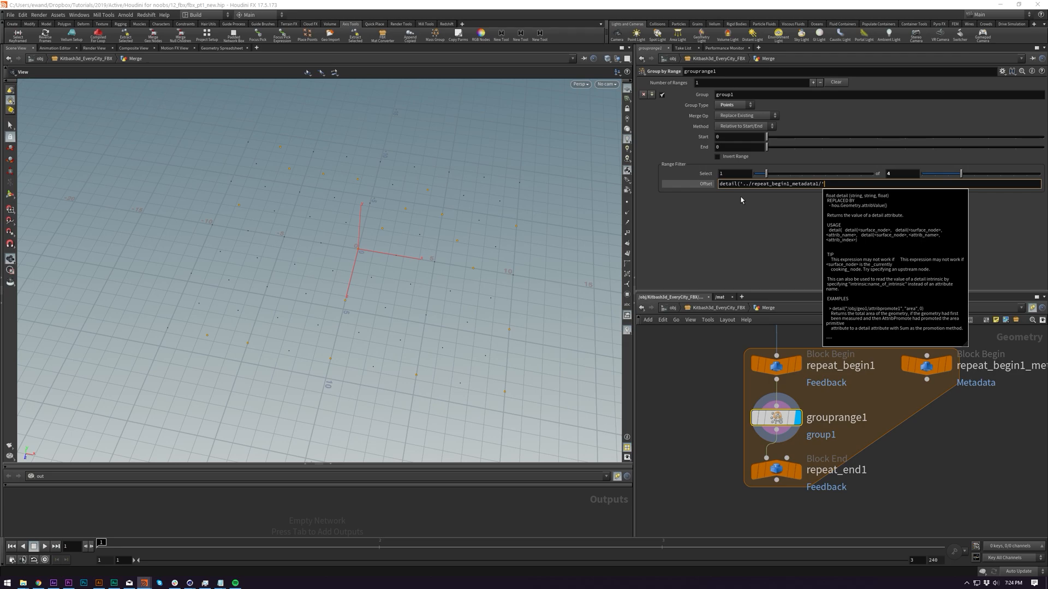
pyautogui.press('BackSpace')
pyautogui.write("iteration',0")
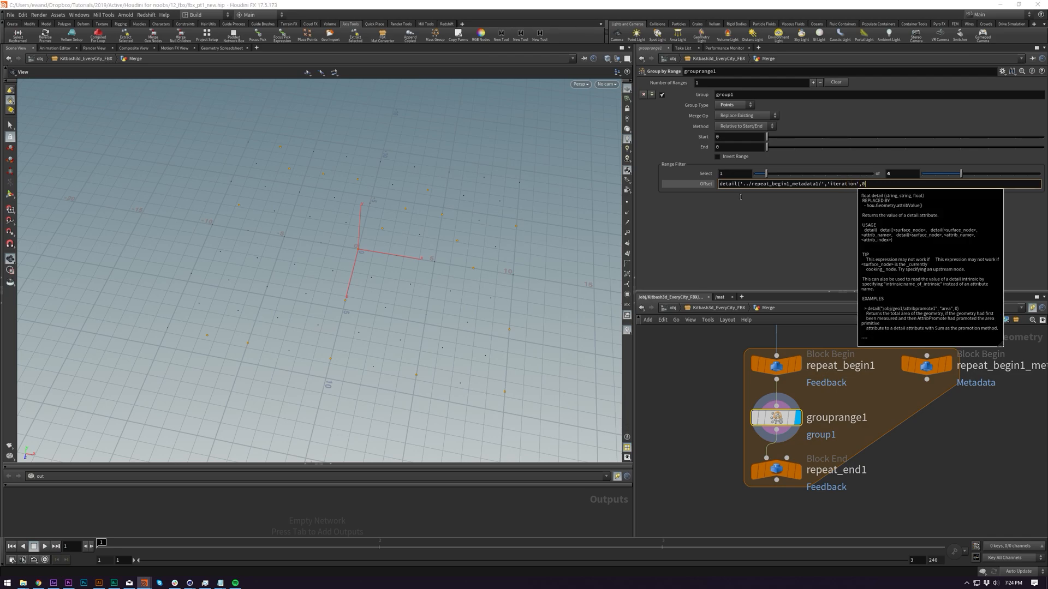
pyautogui.write(')')
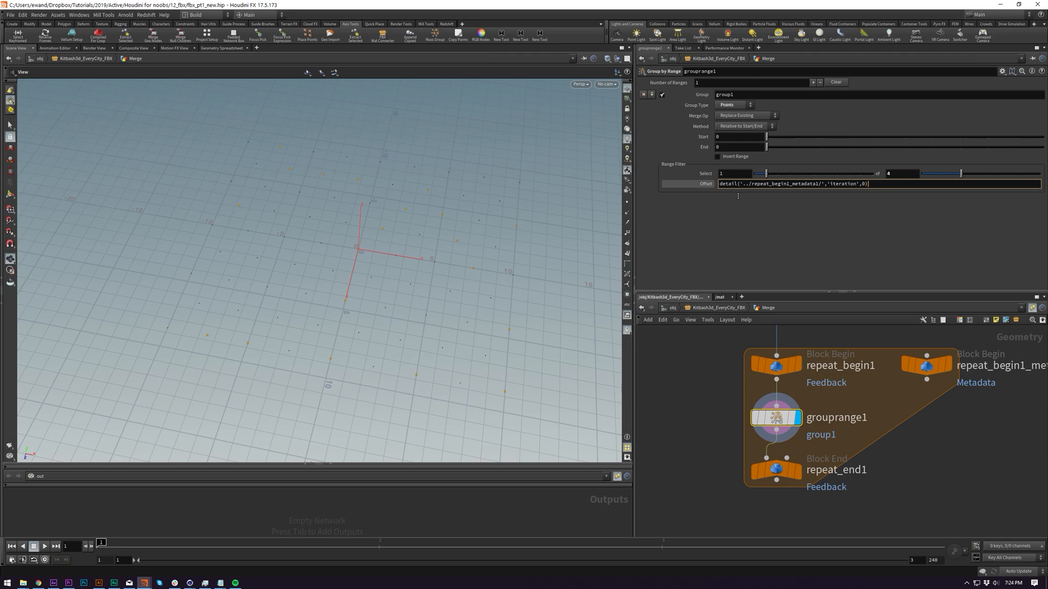
pyautogui.press('Return')
pyautogui.click(695, 183)
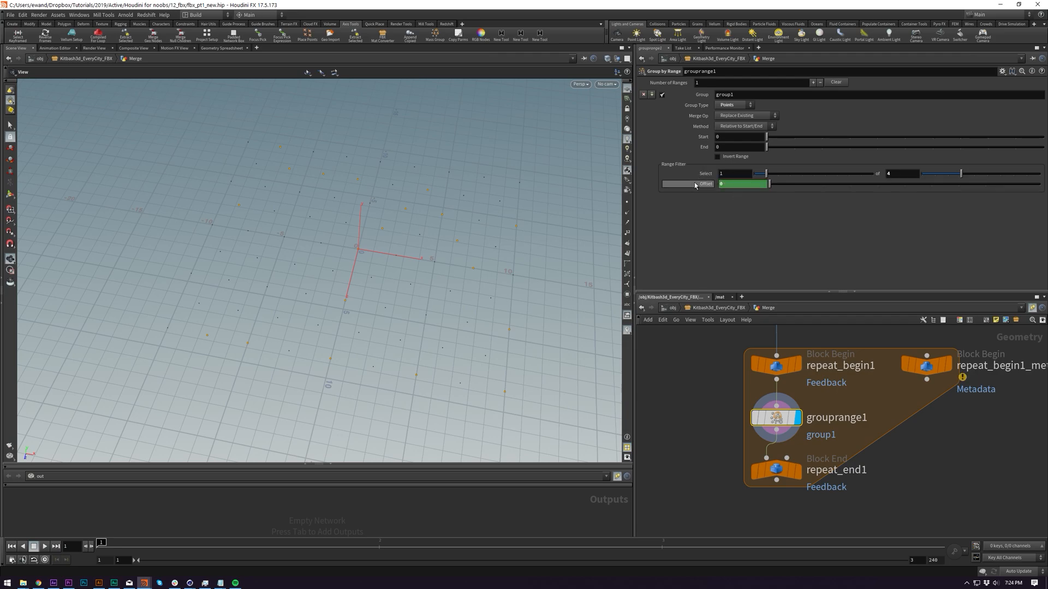
pyautogui.click(701, 186)
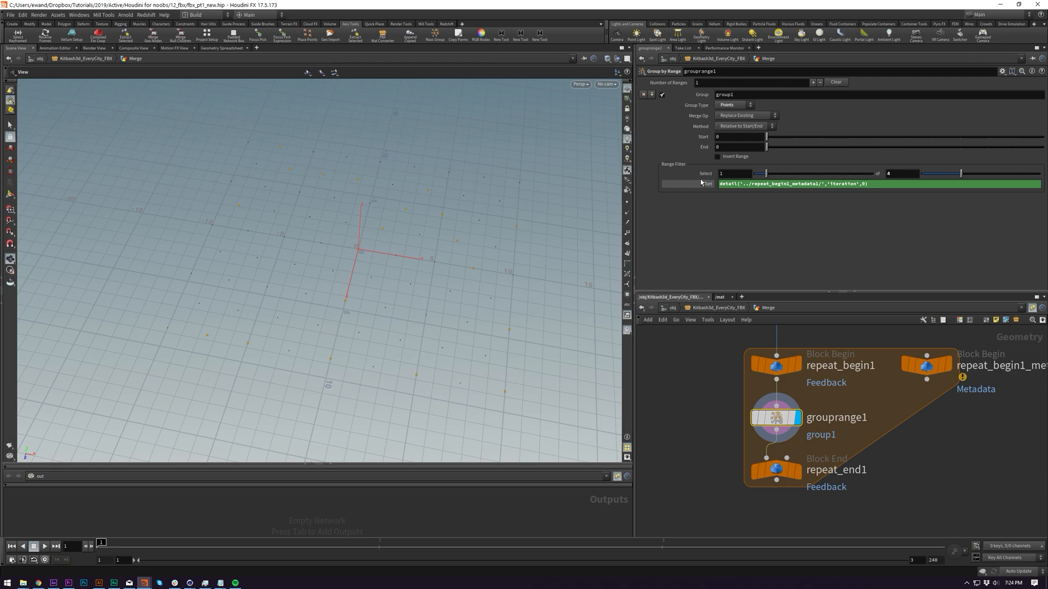
# - Display the loop's end node and switch the range group's Offset from its expression to its evaluated value
pyautogui.click(775, 470)
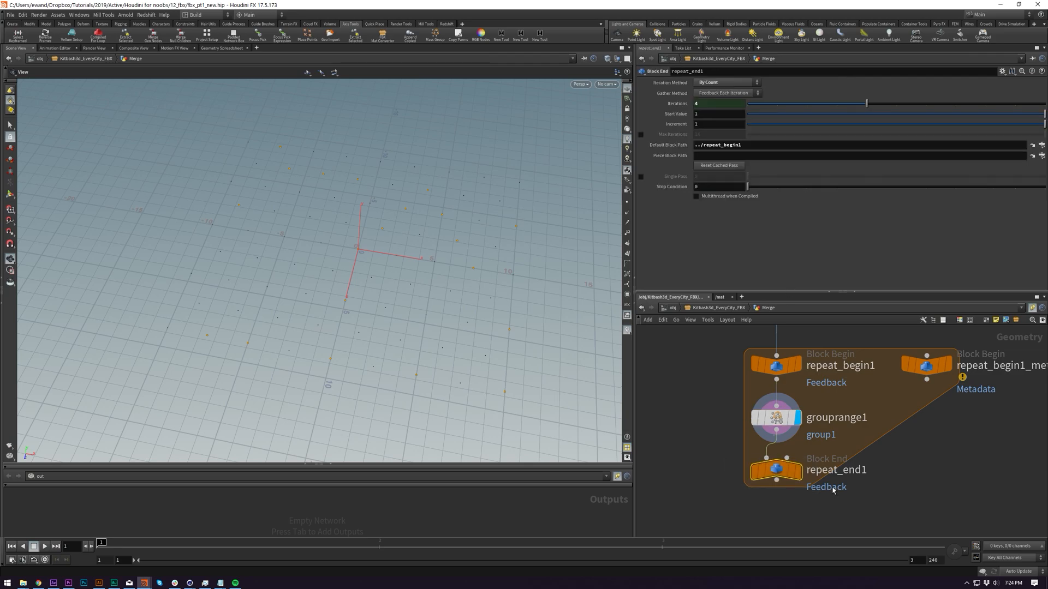
pyautogui.press('r')
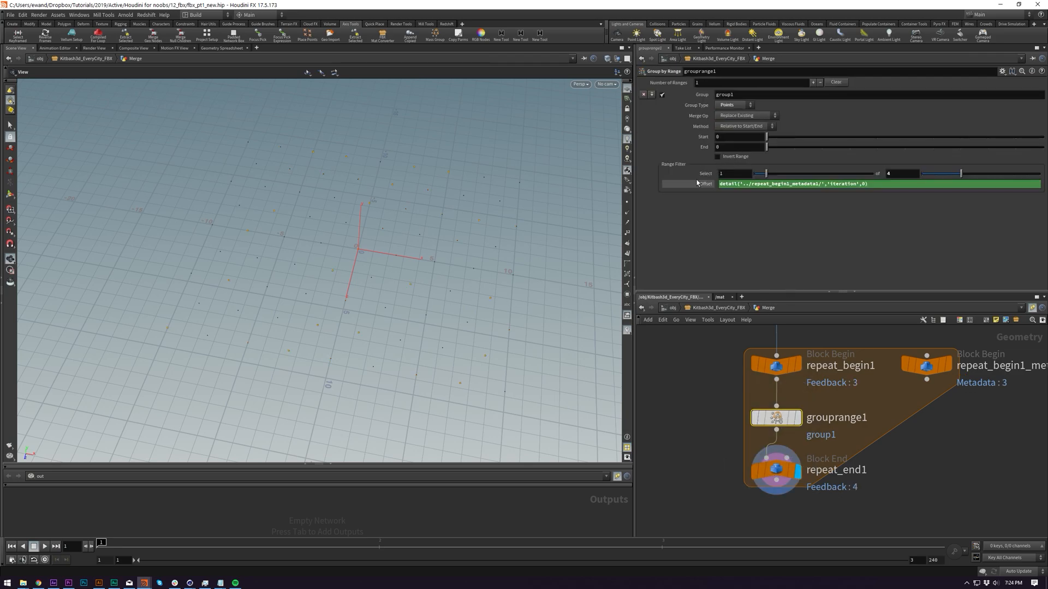
pyautogui.click(705, 184)
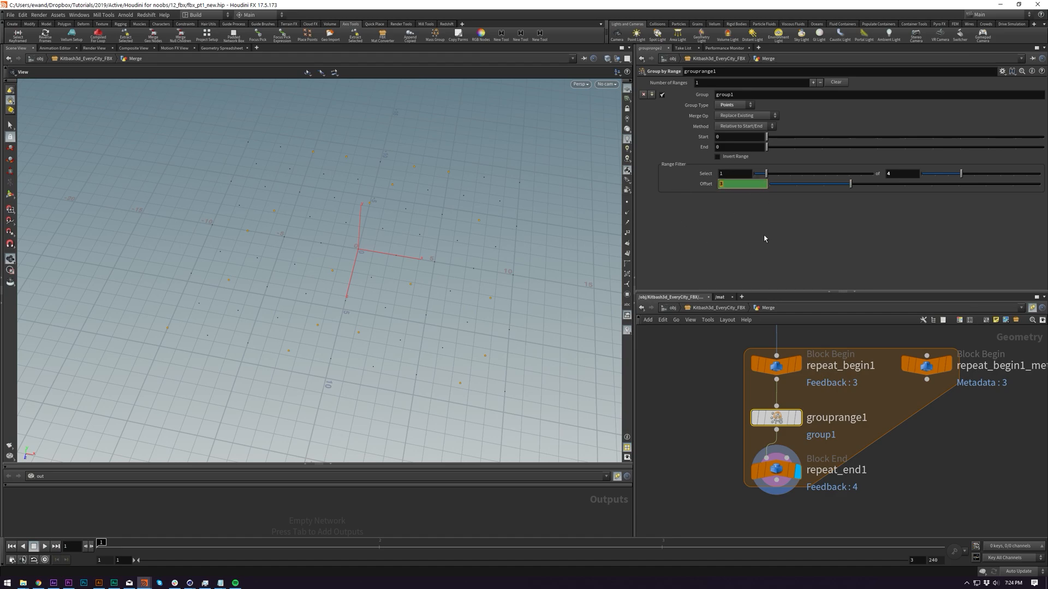
# - Insert a Point Wrangle between the range group and the loop's end node and restrict it to group1
pyautogui.moveTo(717, 444); pyautogui.dragTo(753, 419, button='middle')
pyautogui.moveTo(475, 235); pyautogui.dragTo(513, 249)
pyautogui.press('Tab')
pyautogui.write('pointw')
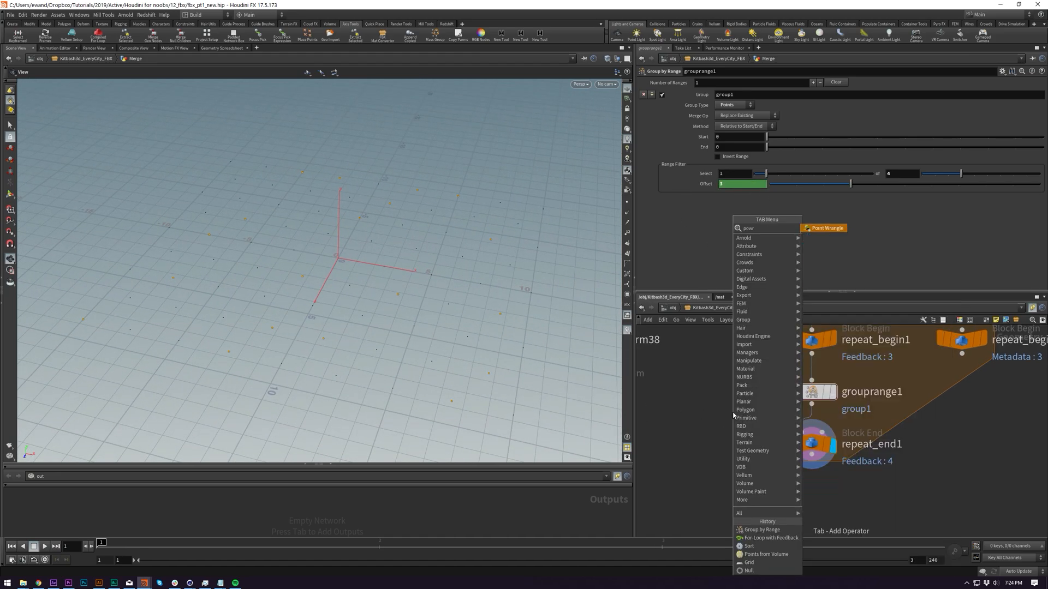
pyautogui.press('Return')
pyautogui.press('Return')
pyautogui.moveTo(735, 413); pyautogui.dragTo(815, 428)
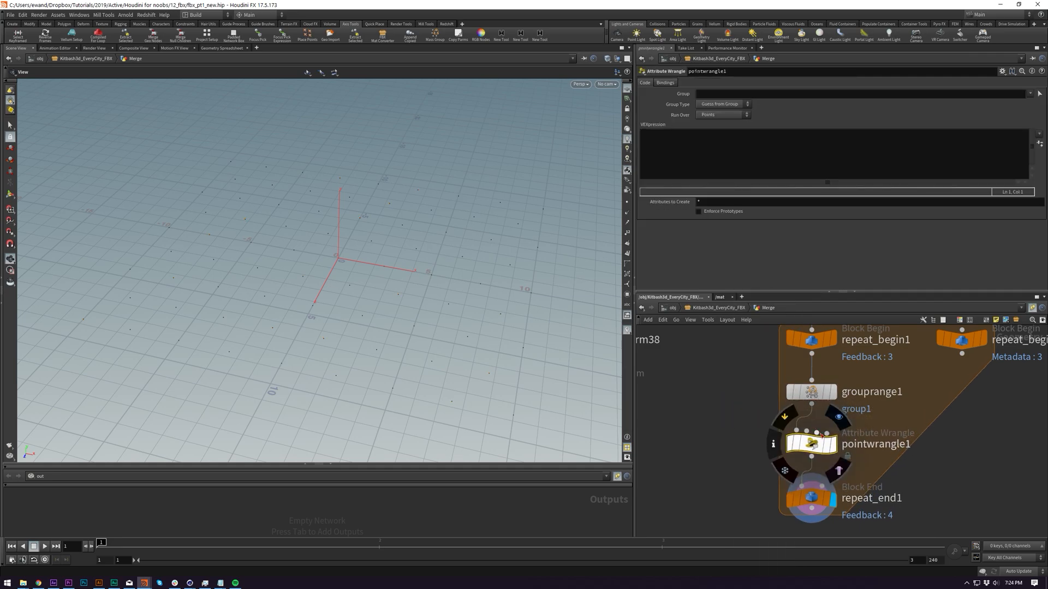
pyautogui.click(1029, 93)
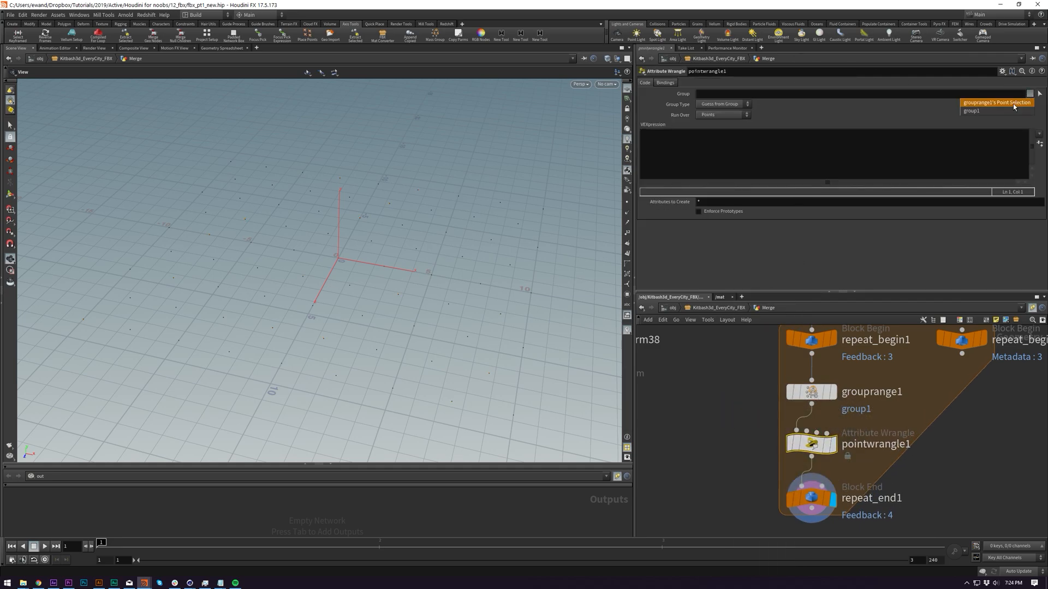
pyautogui.click(1009, 109)
# - Write vector rotation = {0,1,0} * radians(ch('rotation')); in the wrangle and generate its Rotation parameter
pyautogui.click(752, 163)
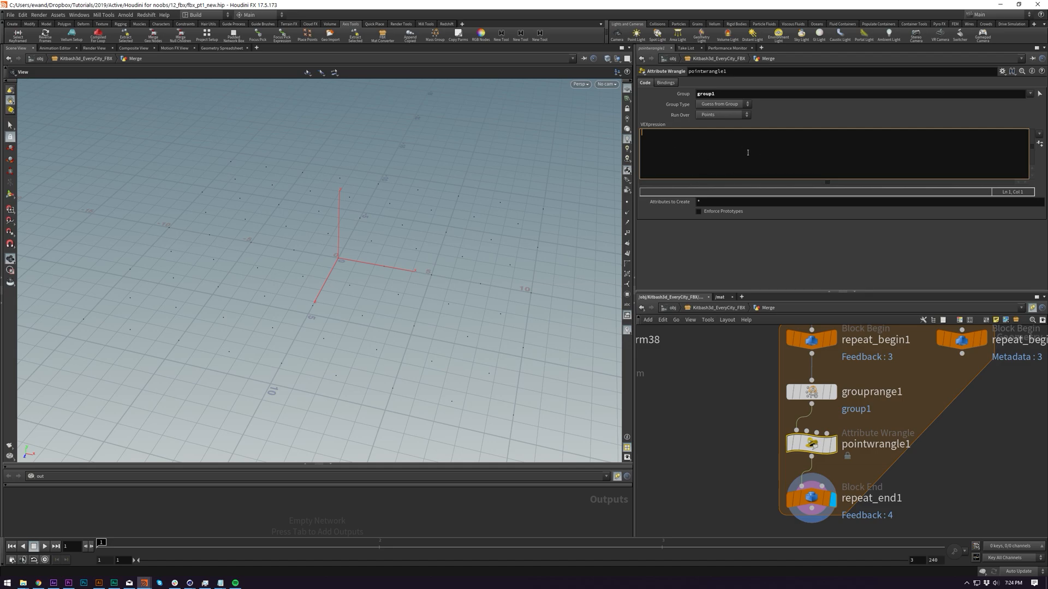
pyautogui.write("ector rotation = {0,1,0} * radians(ch('rotation'));")
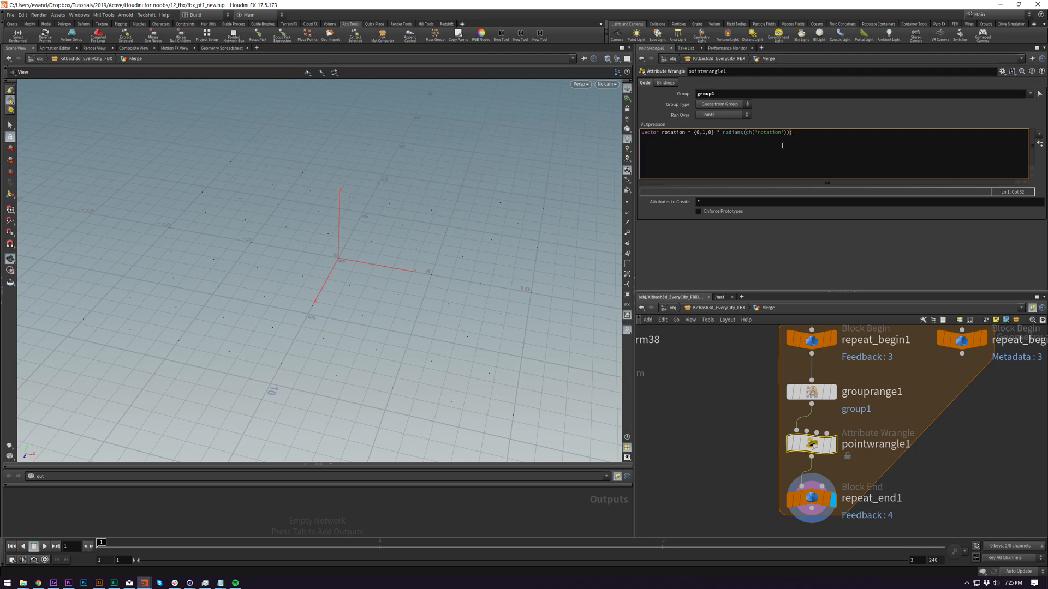
pyautogui.click(1040, 144)
pyautogui.click(719, 225)
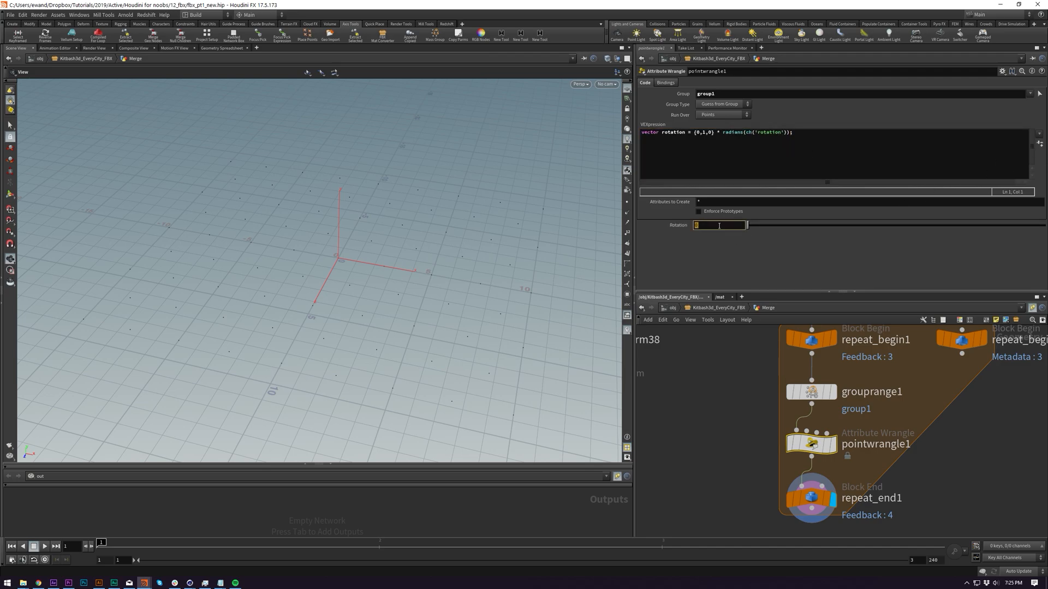
# - Set the wrangle's Rotation to the expression 90*detail('../repeat_begin1_metadata1/','iteration',0)
pyautogui.write('90')
pyautogui.press('Return')
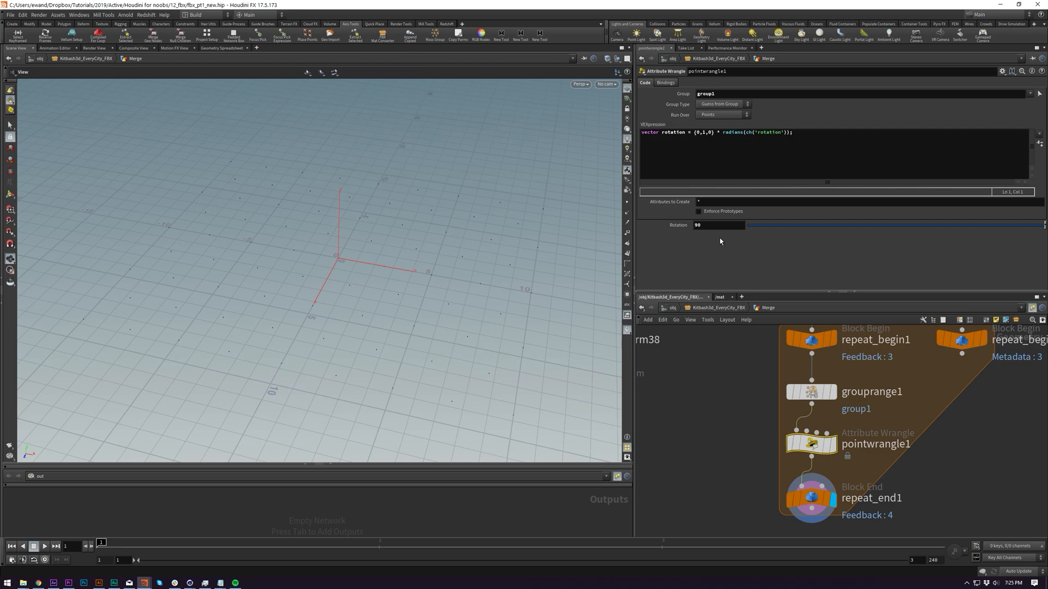
pyautogui.click(811, 392)
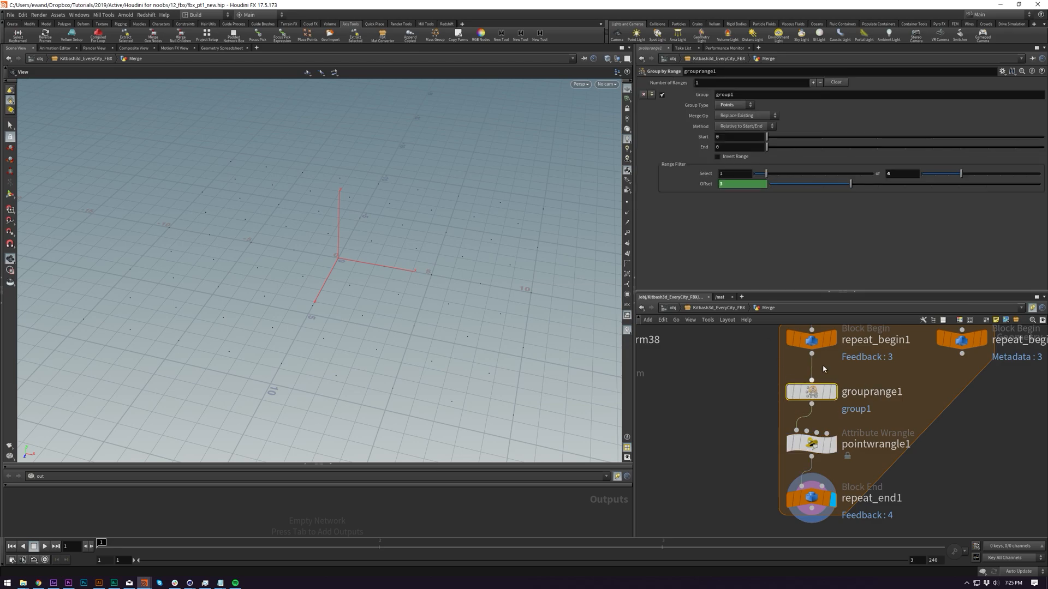
pyautogui.click(810, 445)
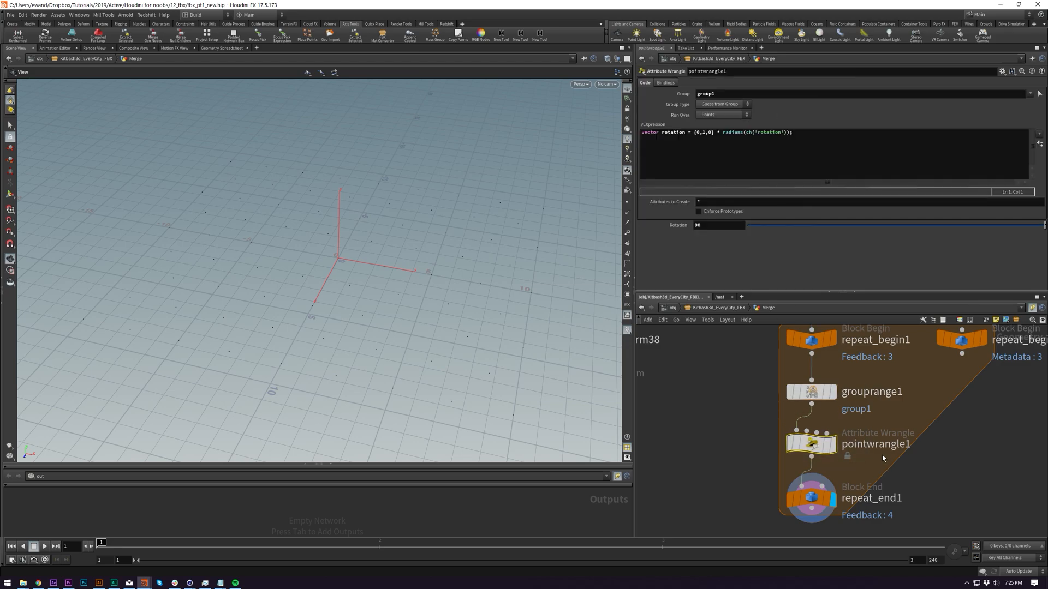
pyautogui.click(728, 227)
pyautogui.write('*')
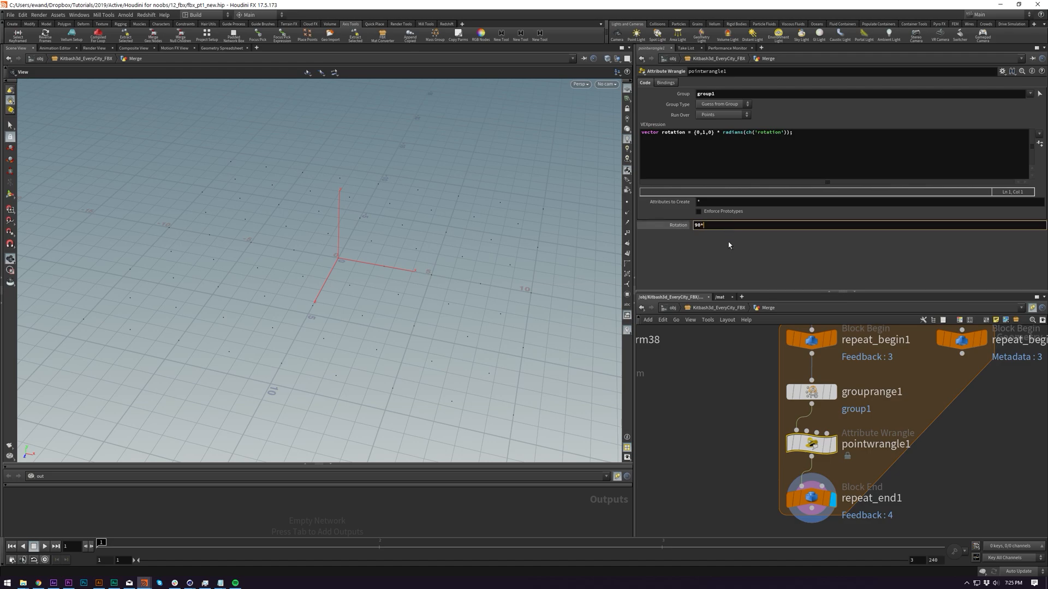
pyautogui.write("detail('../repeat_begin1_metadata1/','iteration',0)")
pyautogui.press('Return')
pyautogui.click(674, 225)
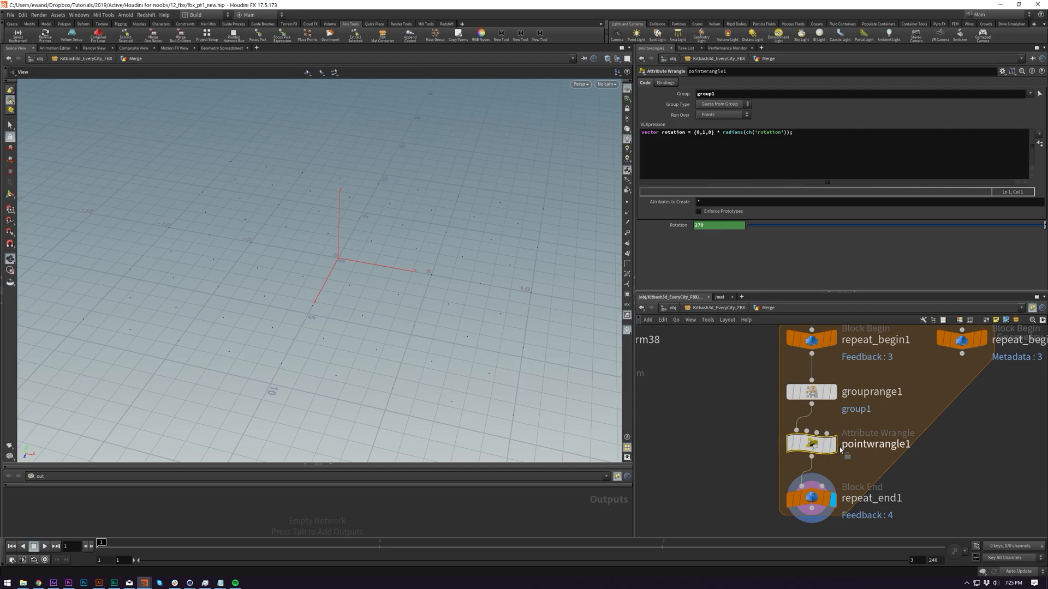
pyautogui.click(804, 151)
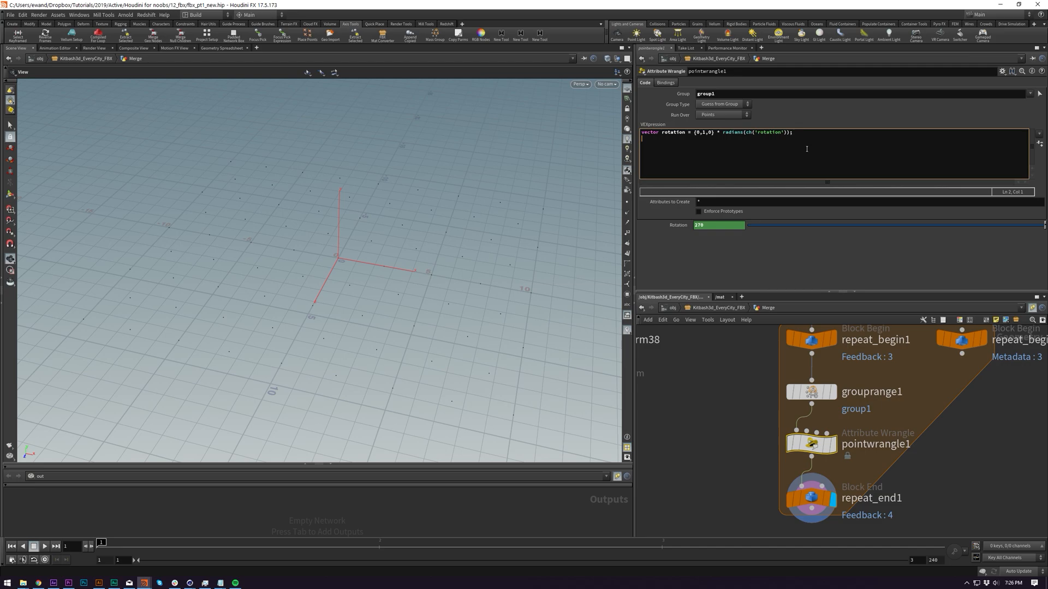
pyautogui.write('@orient = quaterni')
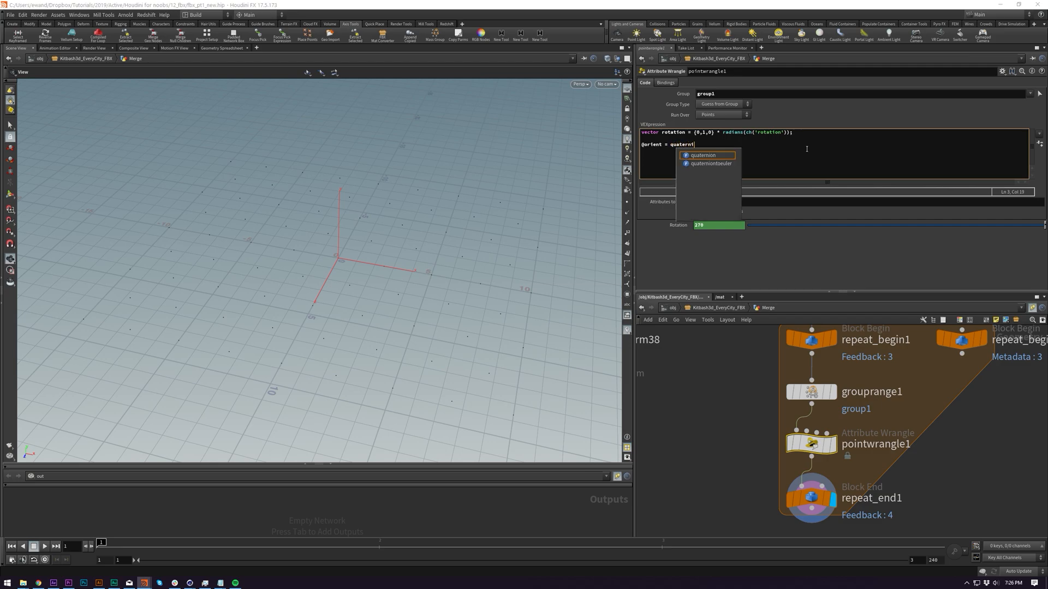
pyautogui.write('on(')
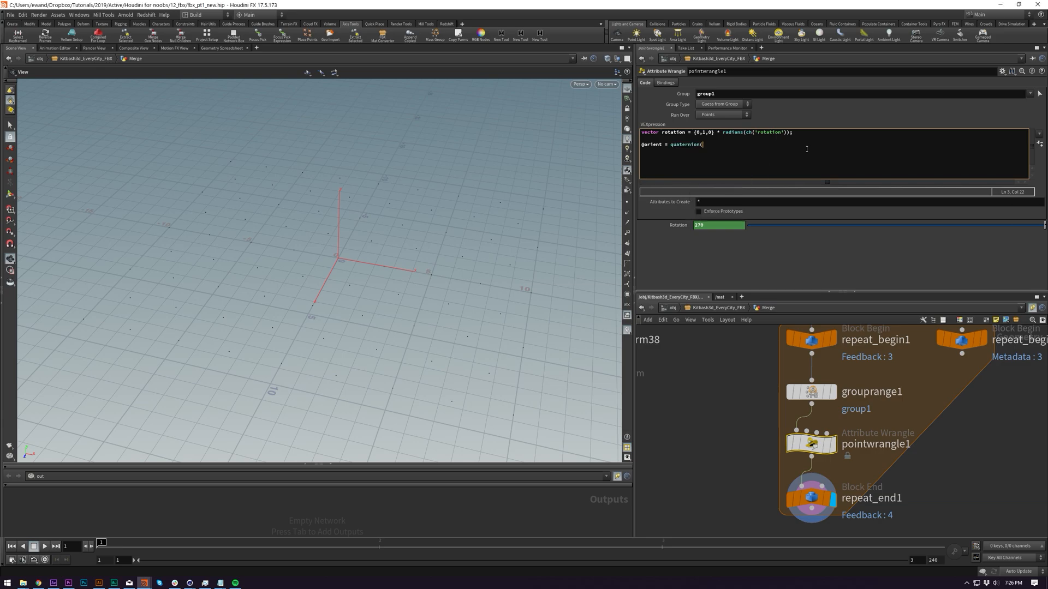
pyautogui.write('rotation);')
pyautogui.click(766, 258)
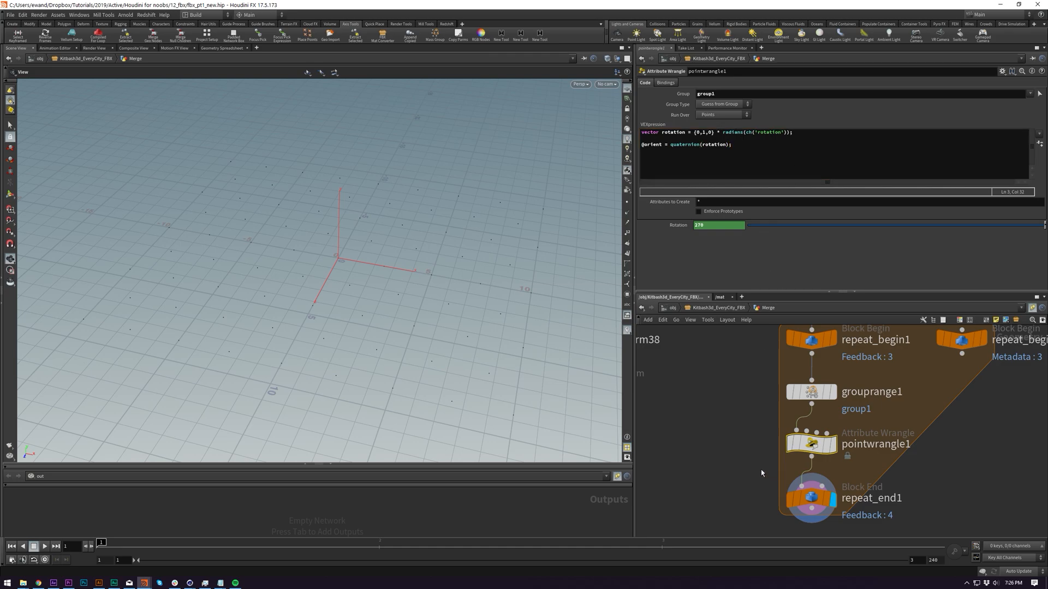
pyautogui.click(221, 48)
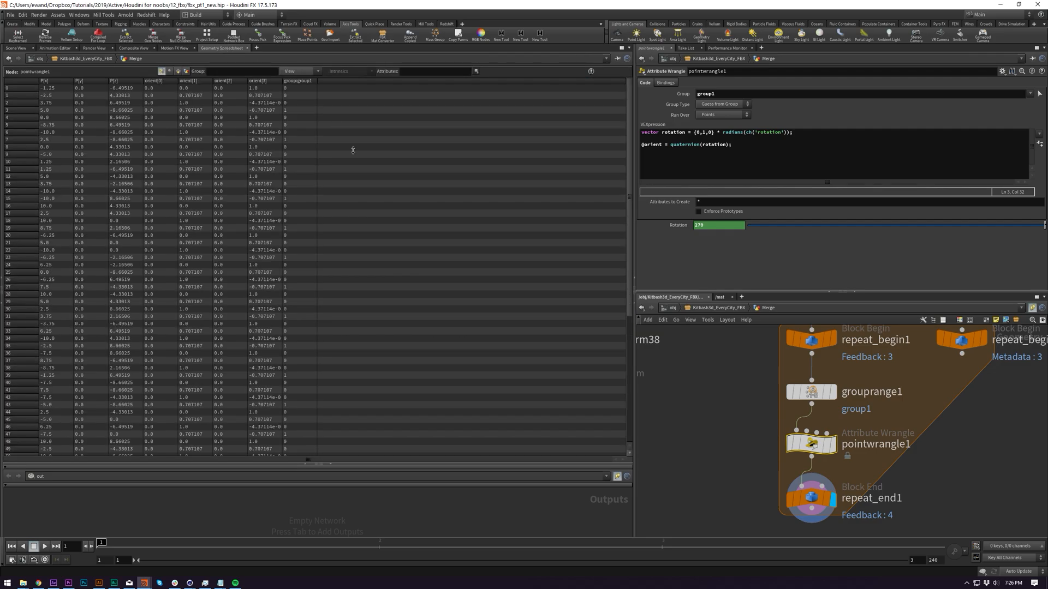
# - Check the orient and group1 values across the points in the spreadsheet and return to the 3D scene view
pyautogui.scroll(-9, 186, 100)
pyautogui.scroll(7, 204, 182)
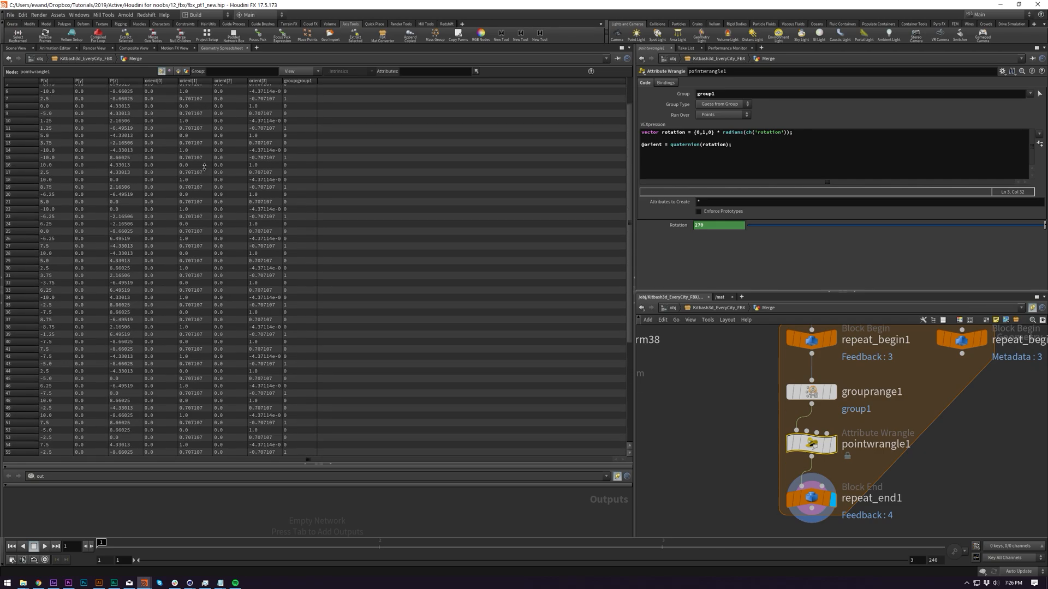
pyautogui.scroll(2, 205, 167)
pyautogui.scroll(-9, 199, 162)
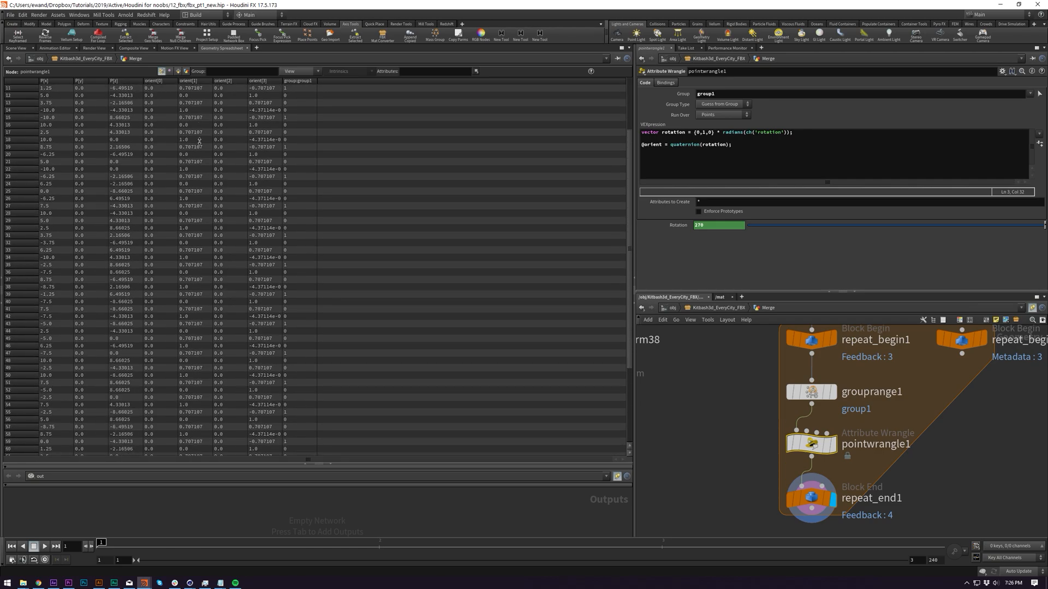
pyautogui.scroll(-1, 205, 159)
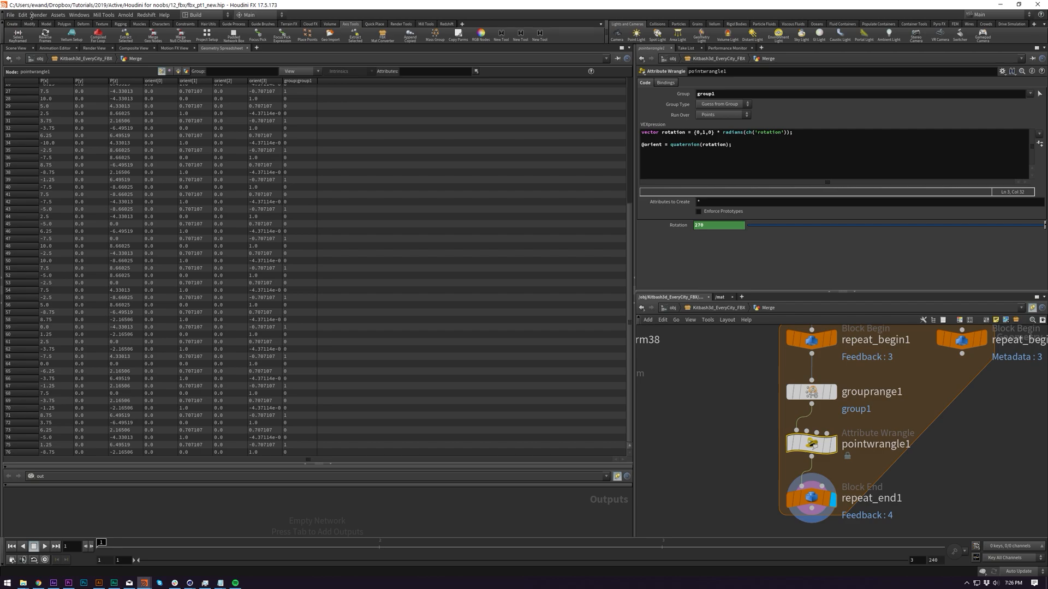
pyautogui.click(15, 48)
# - Shift the grid and loop node chain up level with the OUT nulls and select repeat_end1
pyautogui.scroll(-3, 743, 382)
pyautogui.scroll(-2, 758, 445)
pyautogui.scroll(5, 764, 436)
pyautogui.press('Tab')
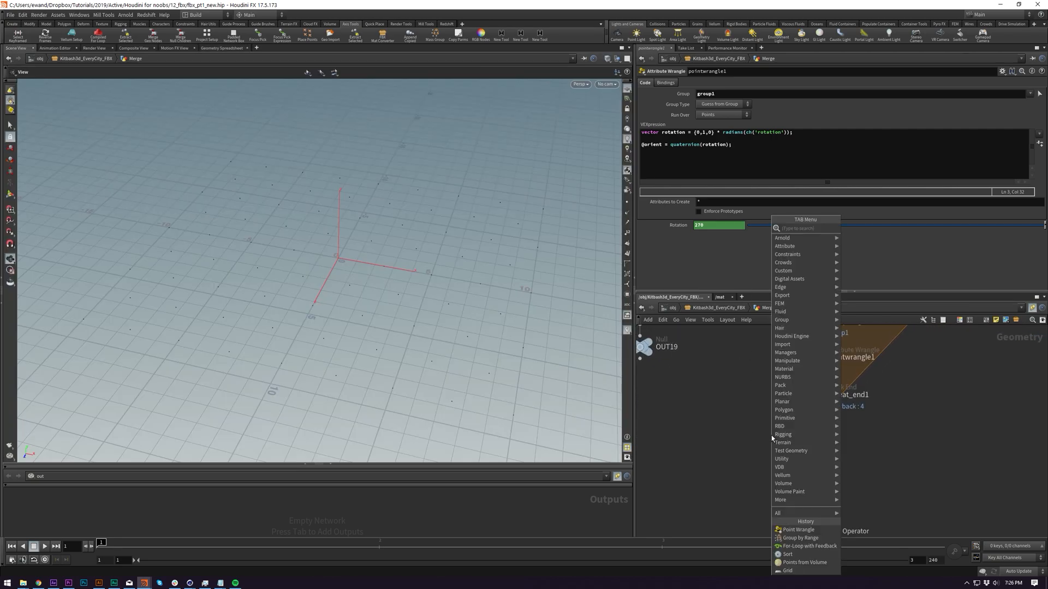
pyautogui.press('Escape')
pyautogui.moveTo(771, 393); pyautogui.dragTo(783, 440, button='middle')
pyautogui.scroll(-3, 820, 473)
pyautogui.moveTo(760, 491); pyautogui.dragTo(830, 496, button='middle')
pyautogui.moveTo(821, 499); pyautogui.dragTo(939, 358)
pyautogui.moveTo(859, 492); pyautogui.dragTo(857, 465)
pyautogui.click(855, 465)
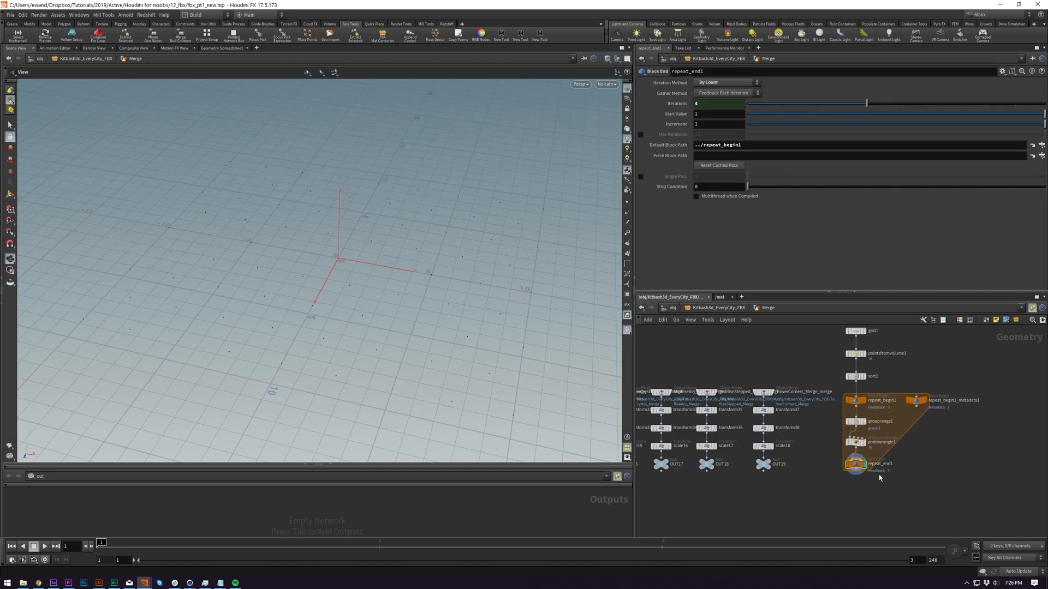
# - Build a compiled loop from repeat_end1 with 19 geometry inputs
pyautogui.click(98, 39)
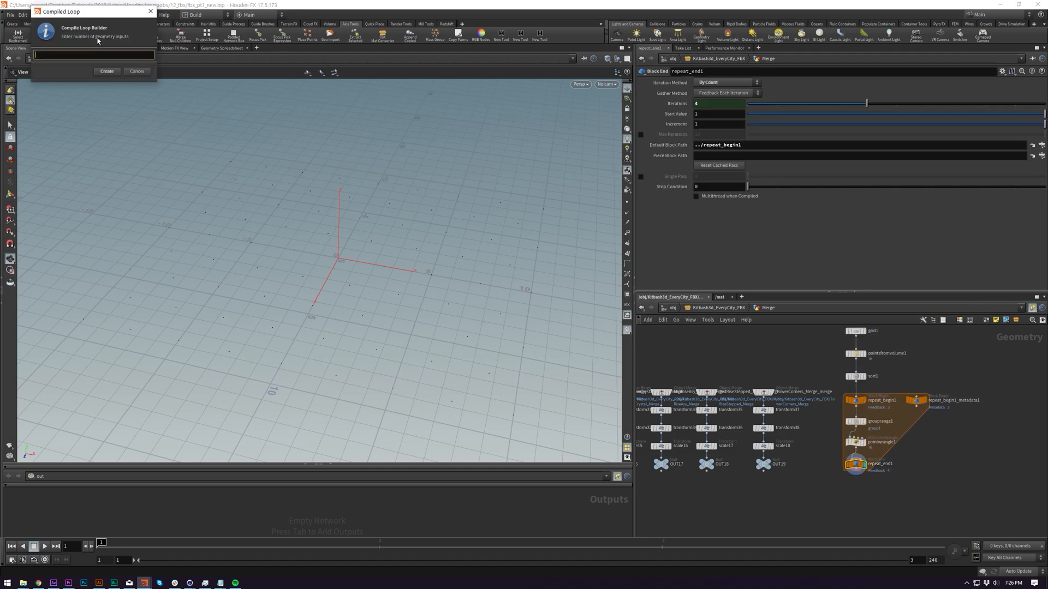
pyautogui.write('19')
pyautogui.click(112, 72)
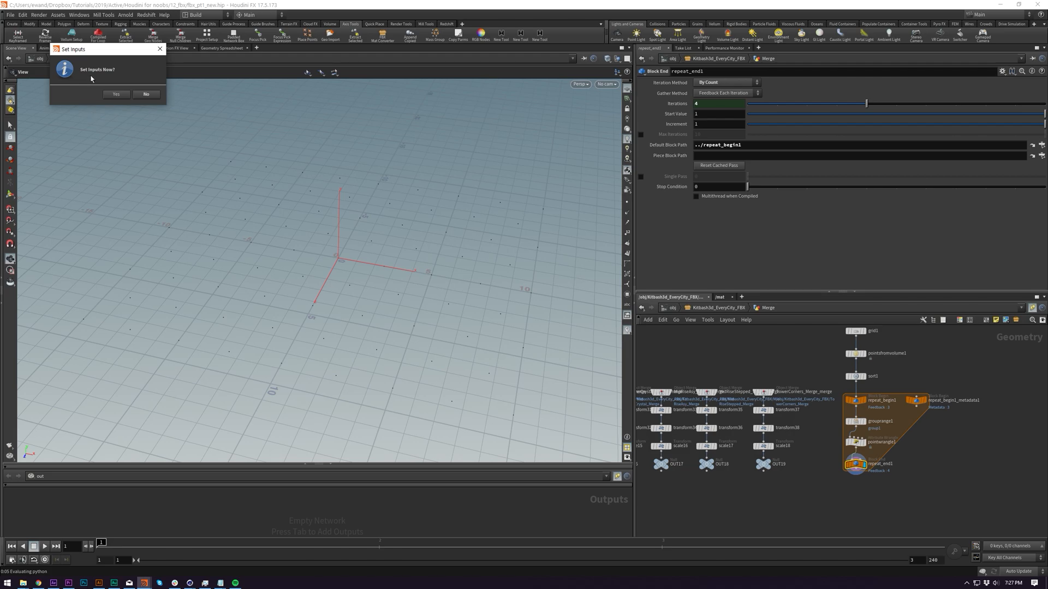
# - Assign the nulls OUT1 to OUT19 from the Merge network as the compiled loop's inputs
pyautogui.click(118, 94)
pyautogui.click(110, 143)
pyautogui.write('out')
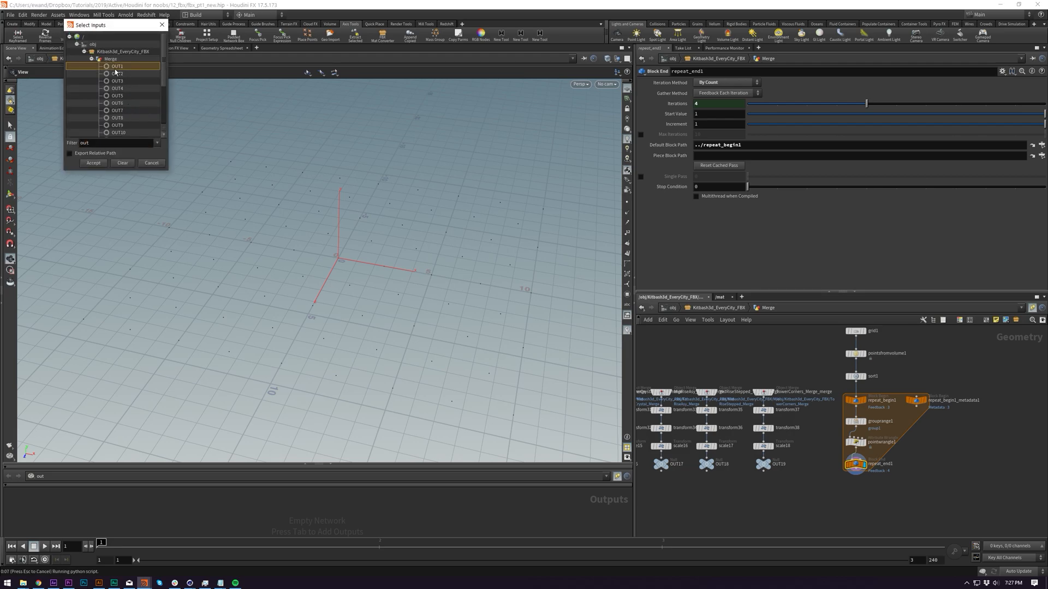
pyautogui.scroll(-3, 128, 93)
pyautogui.keyDown('shift'); pyautogui.click(129, 127); pyautogui.keyUp('shift')
pyautogui.click(94, 163)
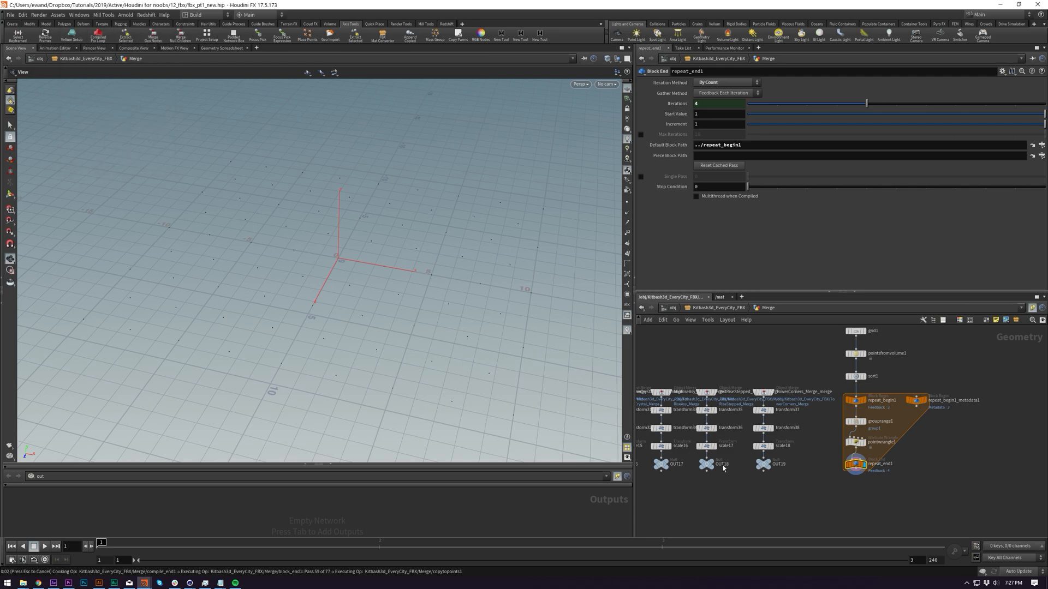
# - Examine the generated city and the attribwrangle1 code that gives each point a random switch value
pyautogui.moveTo(481, 167); pyautogui.dragTo(519, 201)
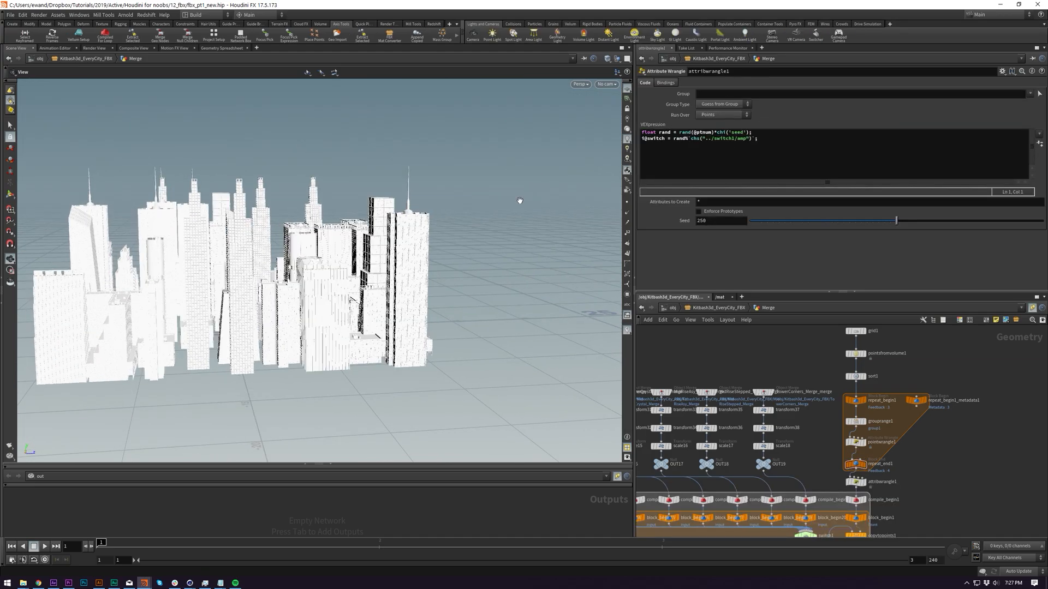
pyautogui.moveTo(389, 264); pyautogui.dragTo(433, 272)
pyautogui.moveTo(808, 453); pyautogui.dragTo(796, 411, button='middle')
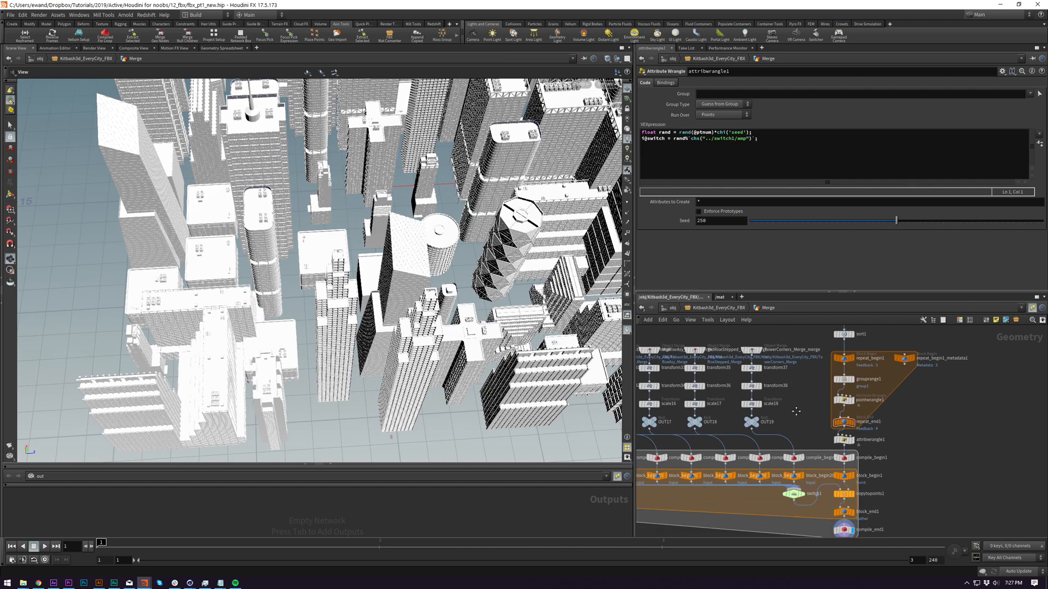
pyautogui.scroll(3, 796, 411)
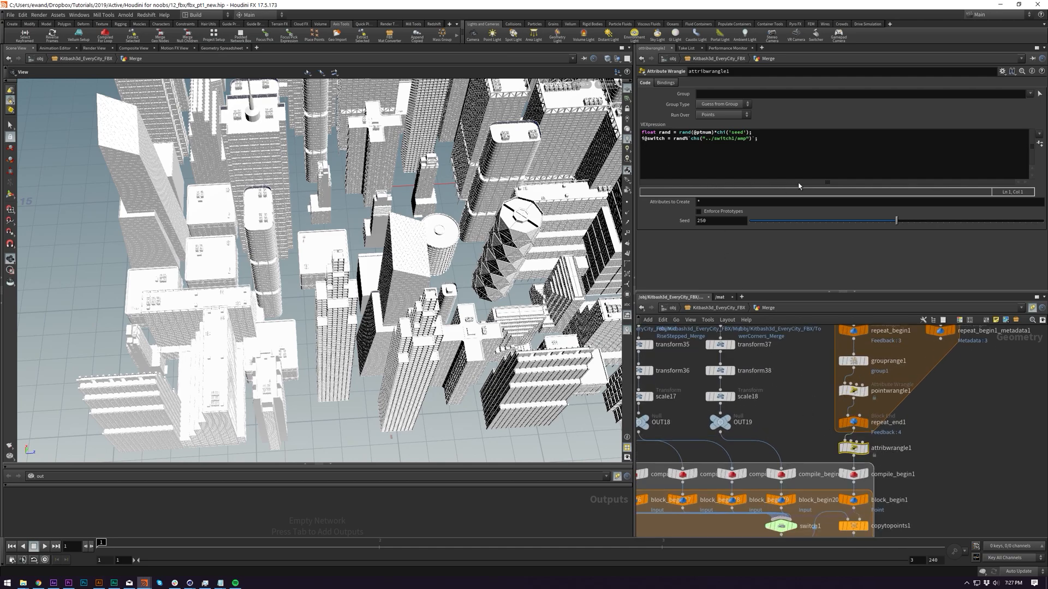
pyautogui.hotkey('ctrl', 'a')
pyautogui.click(731, 146)
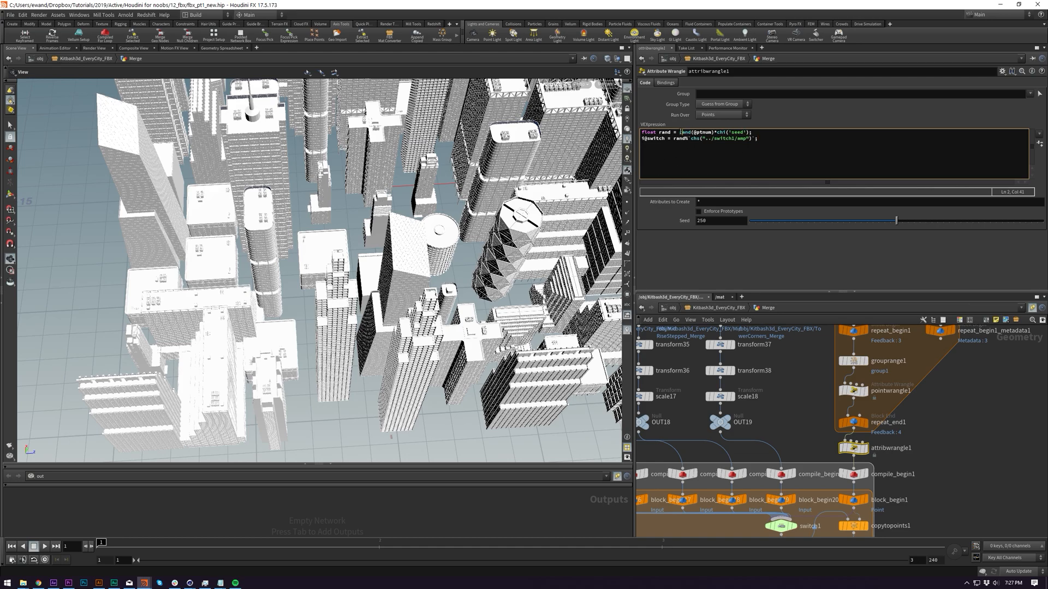
pyautogui.moveTo(714, 133); pyautogui.dragTo(689, 132)
pyautogui.click(755, 138)
pyautogui.write('(')
pyautogui.click(716, 139)
pyautogui.moveTo(815, 408); pyautogui.dragTo(850, 406, button='middle')
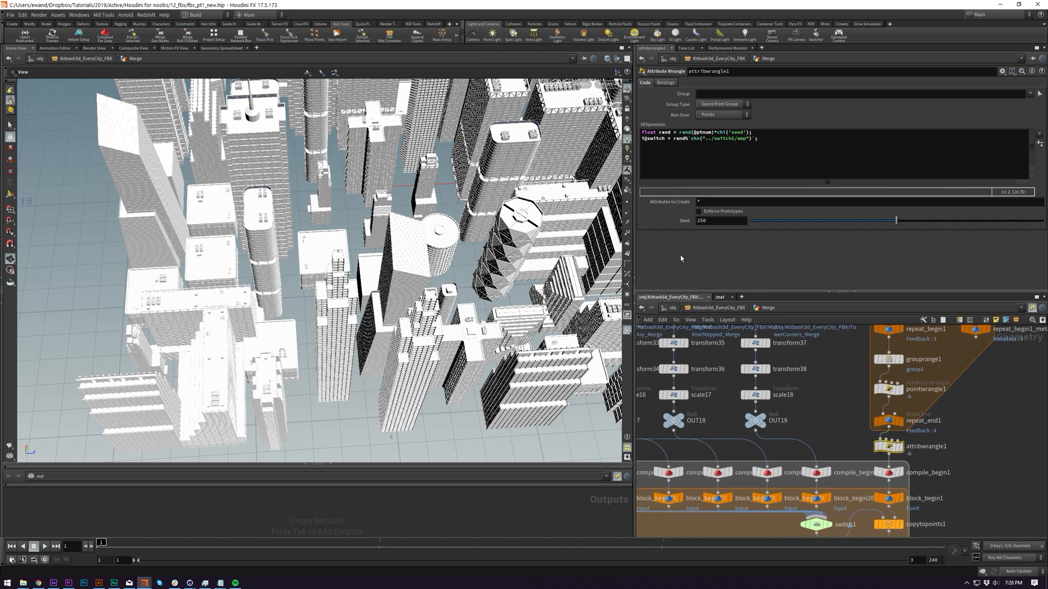
# - Inspect switch1's spare amp parameter and input list, and compare them with attribwrangle1 in the compiled block
pyautogui.scroll(-4, 841, 434)
pyautogui.scroll(3, 828, 435)
pyautogui.moveTo(831, 435); pyautogui.dragTo(823, 373, button='middle')
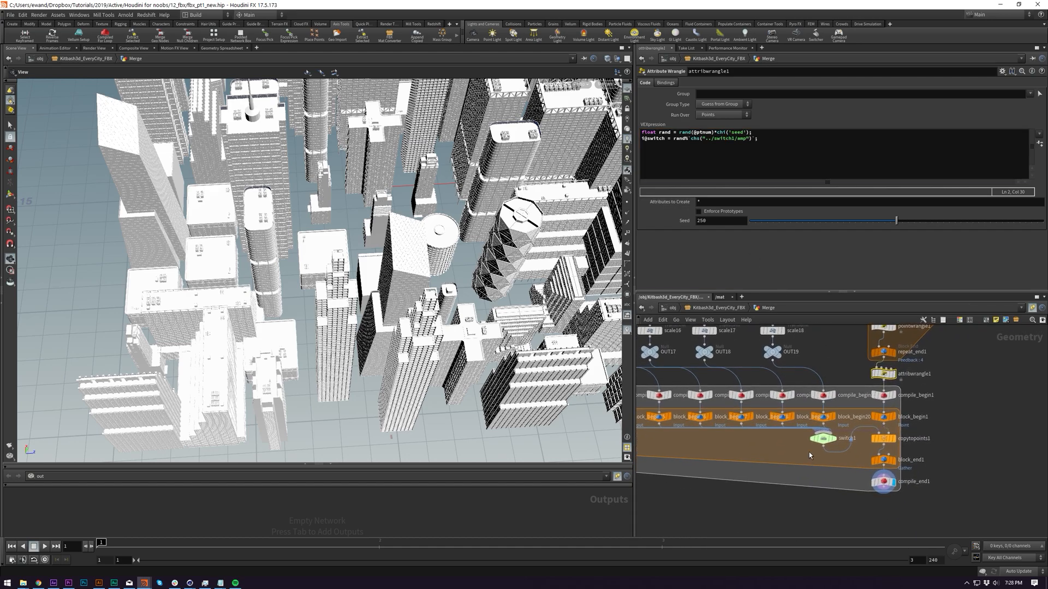
pyautogui.click(821, 440)
pyautogui.click(673, 84)
pyautogui.click(691, 83)
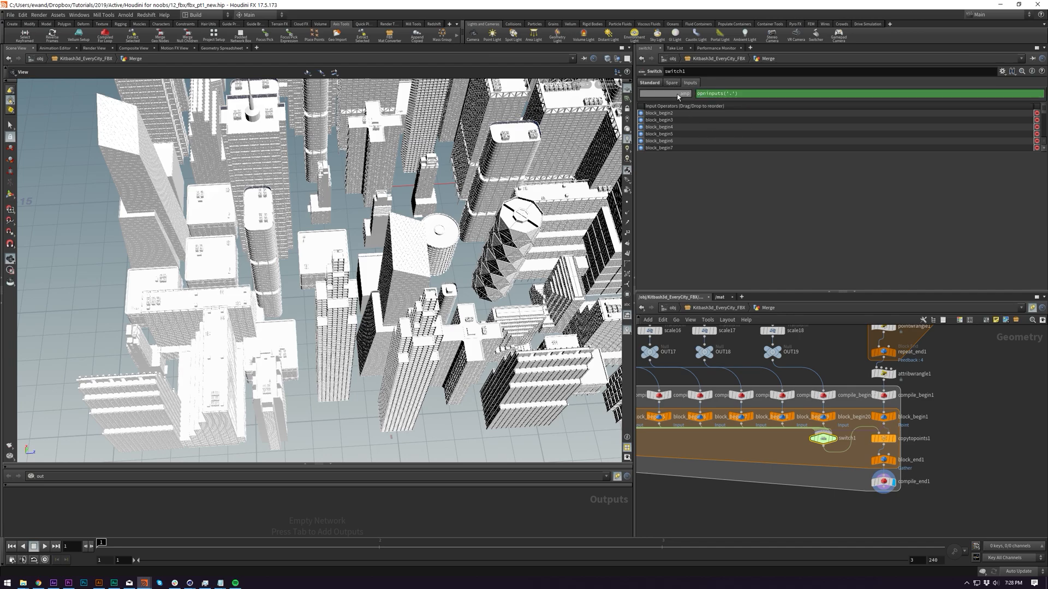
pyautogui.scroll(3, 828, 392)
pyautogui.scroll(-2, 829, 392)
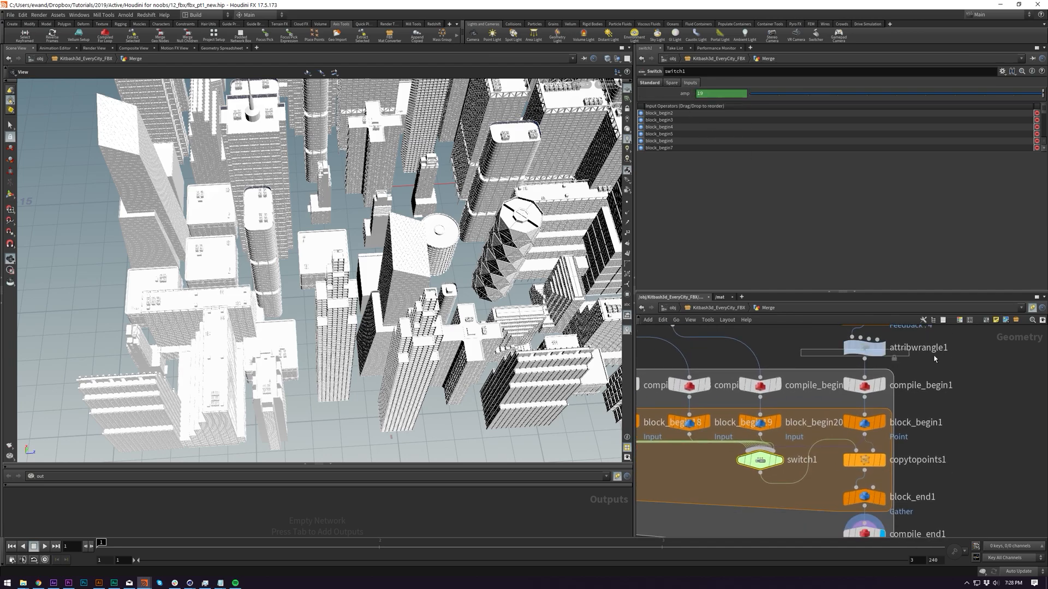
pyautogui.click(905, 348)
pyautogui.scroll(-3, 952, 359)
pyautogui.scroll(2, 964, 437)
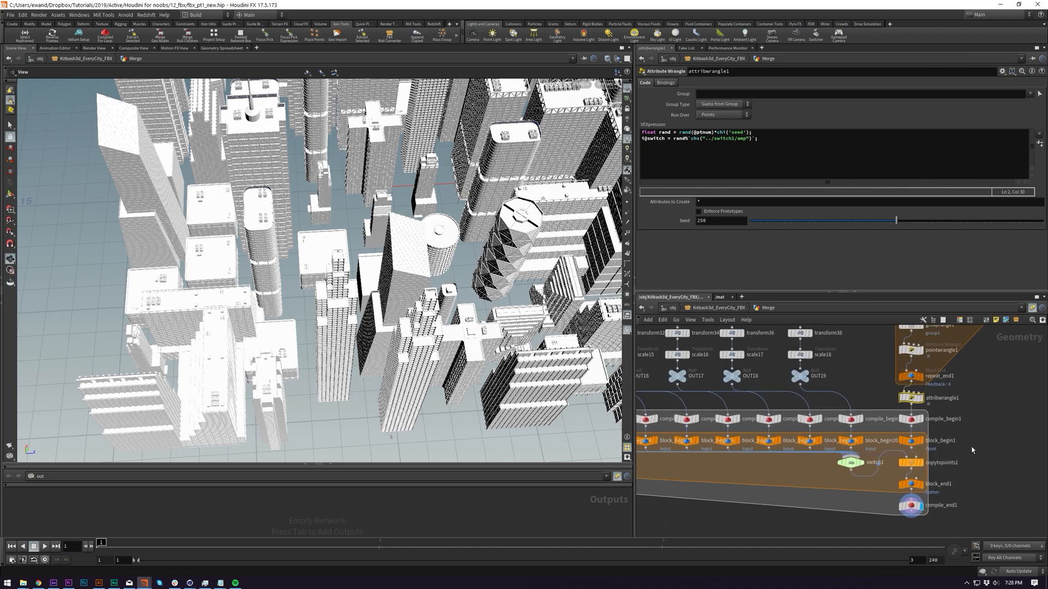
pyautogui.scroll(-2, 972, 450)
pyautogui.scroll(-1, 980, 413)
pyautogui.scroll(5, 555, 206)
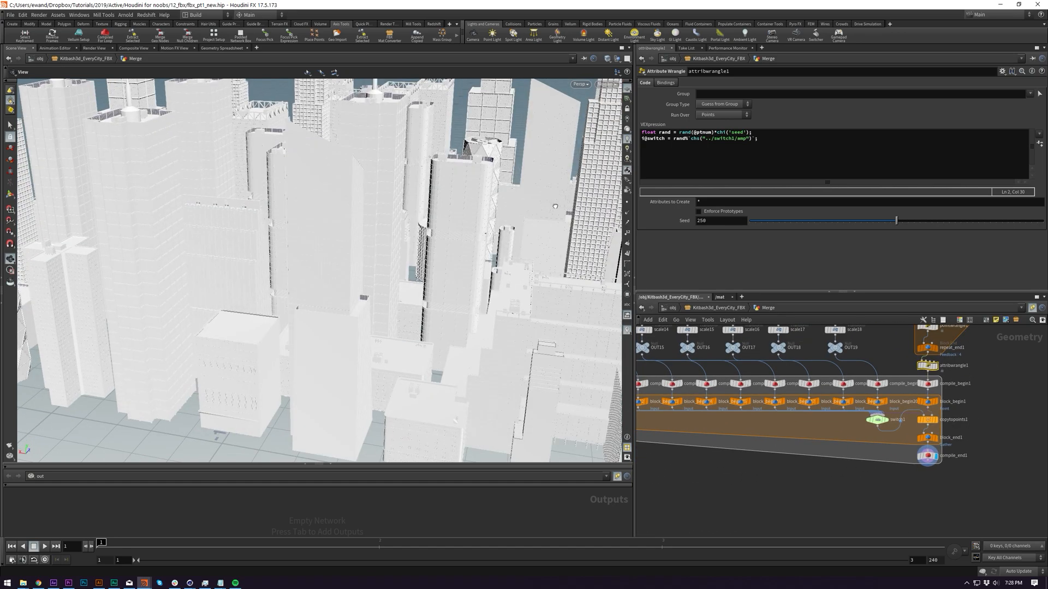
# - Examine the scattered buildings from several angles to judge their variation and orientation
pyautogui.moveTo(555, 206); pyautogui.dragTo(382, 198)
pyautogui.scroll(-6, 382, 197)
pyautogui.moveTo(348, 280); pyautogui.dragTo(405, 220)
pyautogui.scroll(4, 345, 318)
pyautogui.moveTo(835, 480)
pyautogui.mouseDown(button='middle')
pyautogui.moveTo(795, 488)
pyautogui.moveTo(826, 474)
pyautogui.mouseUp(button='middle')
pyautogui.scroll(-4, 795, 489)
pyautogui.scroll(3, 795, 489)
pyautogui.moveTo(418, 224)
pyautogui.mouseDown()
pyautogui.moveTo(410, 289)
pyautogui.moveTo(399, 232)
pyautogui.mouseUp()
pyautogui.scroll(3, 950, 378)
# - Bypass pointwrangle1 and re-enable it to compare the buildings with and without the rotation
pyautogui.moveTo(950, 378); pyautogui.dragTo(967, 486, button='middle')
pyautogui.click(885, 437)
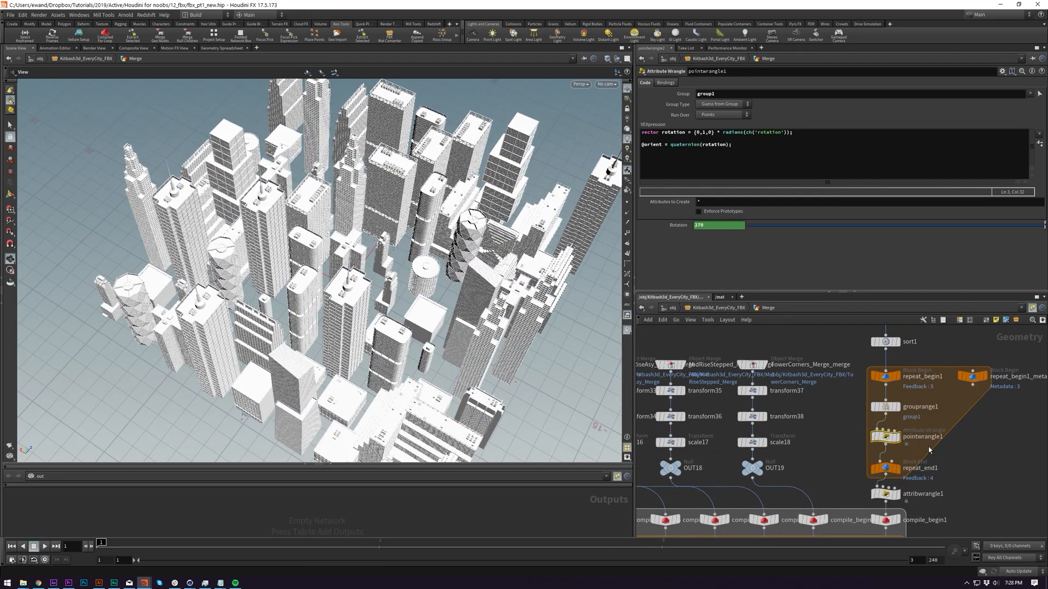
pyautogui.press('b')
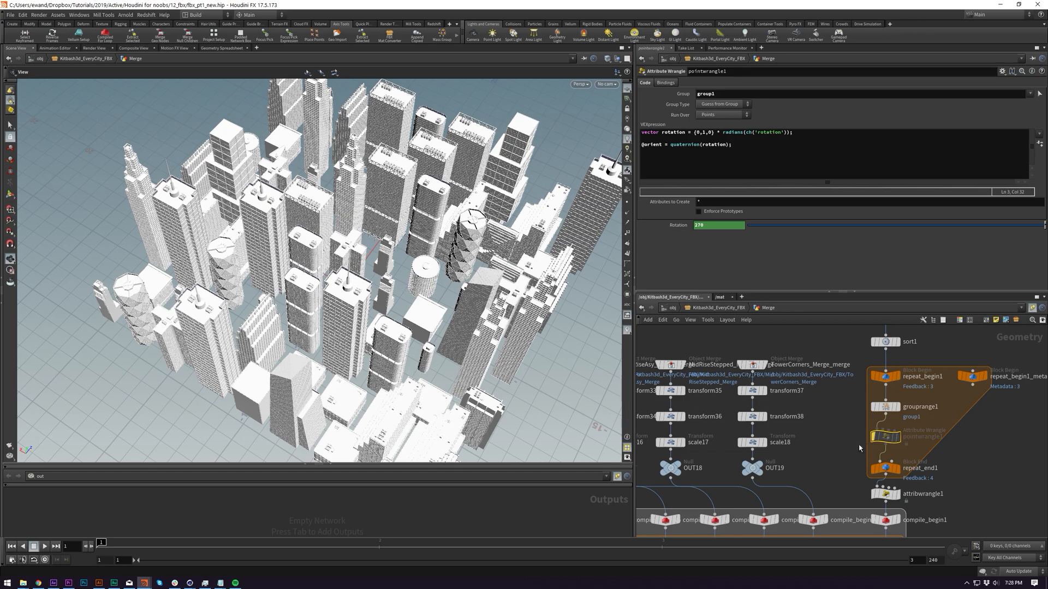
pyautogui.press('b')
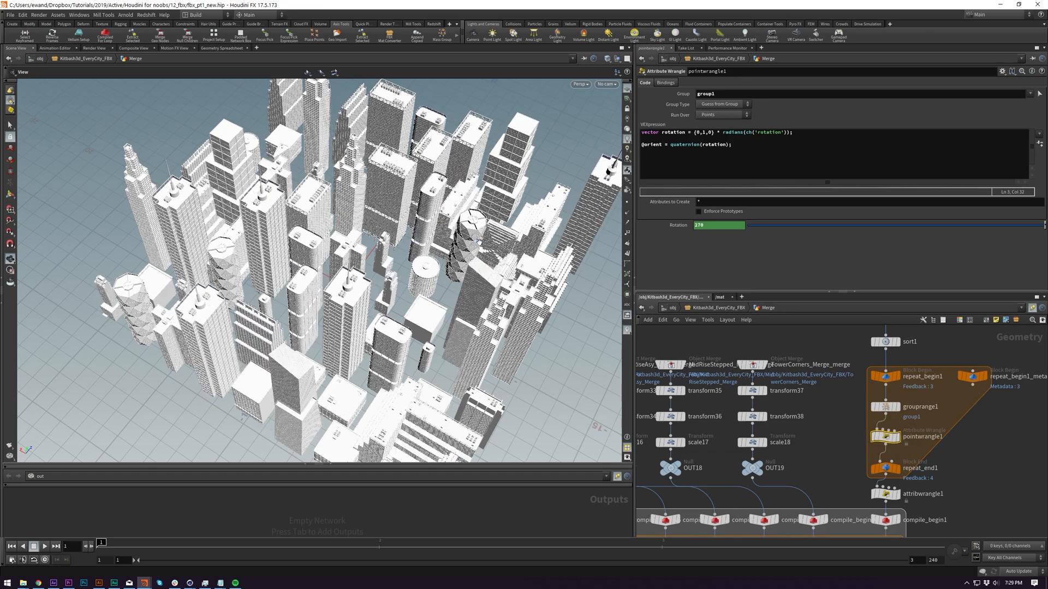
pyautogui.moveTo(970, 505); pyautogui.dragTo(910, 414, button='middle')
pyautogui.scroll(-5, 933, 437)
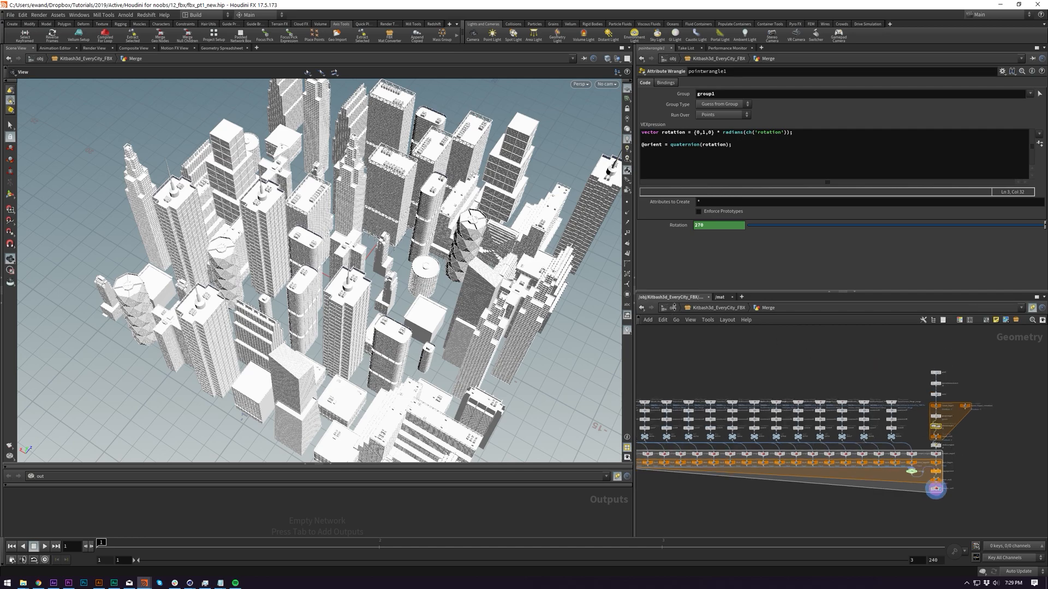
pyautogui.scroll(5, 954, 457)
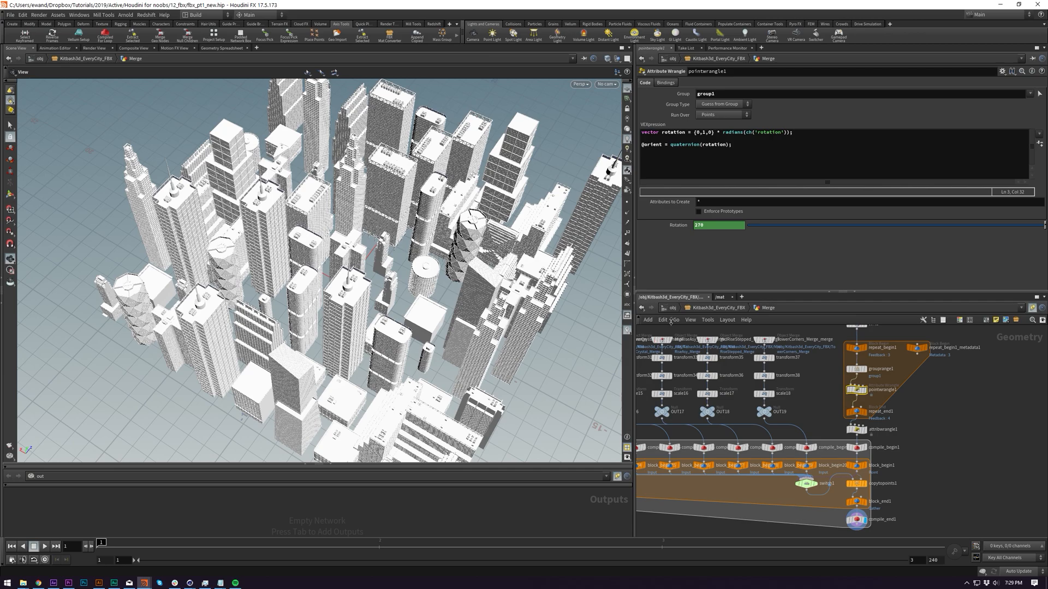
# - Go up to the obj level and add a Grid object beside the Kitbash3d_EveryCity_FBX subnetwork
pyautogui.click(674, 308)
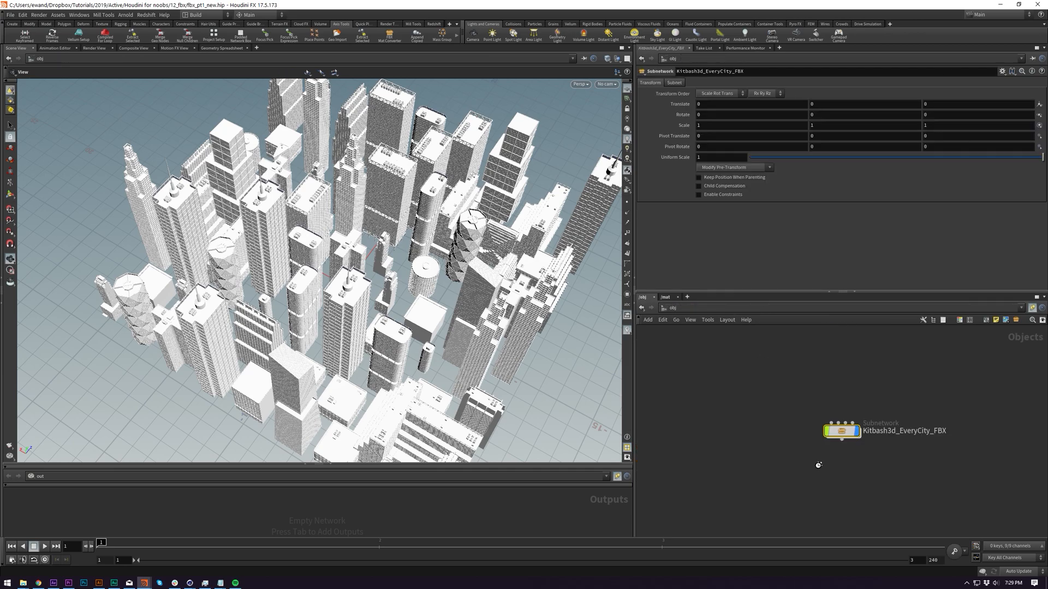
pyautogui.moveTo(843, 429); pyautogui.dragTo(822, 392)
pyautogui.click(785, 462)
pyautogui.scroll(3, 758, 410)
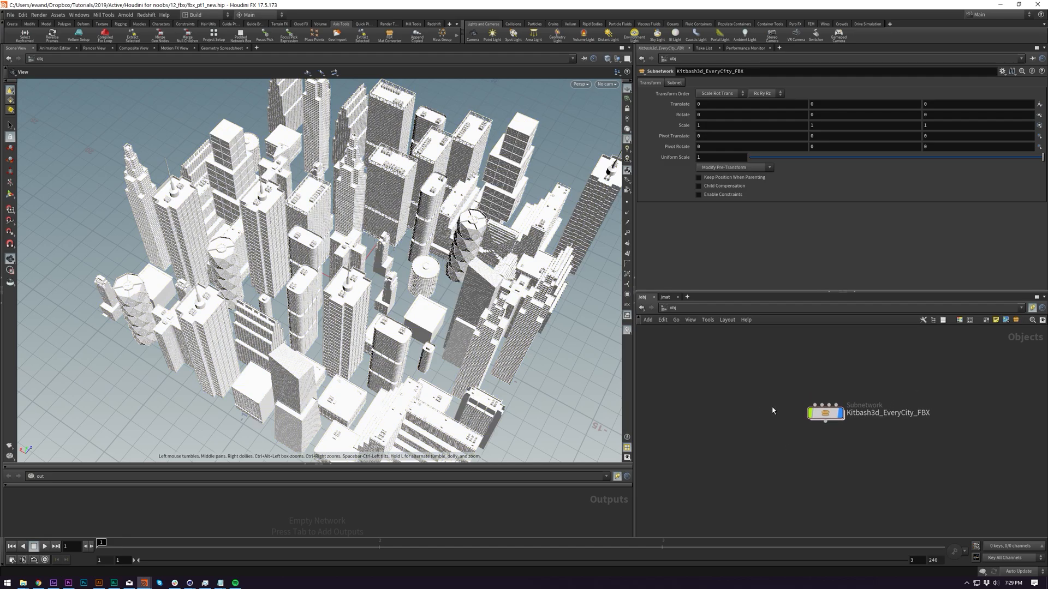
pyautogui.press('Tab')
pyautogui.write('grid')
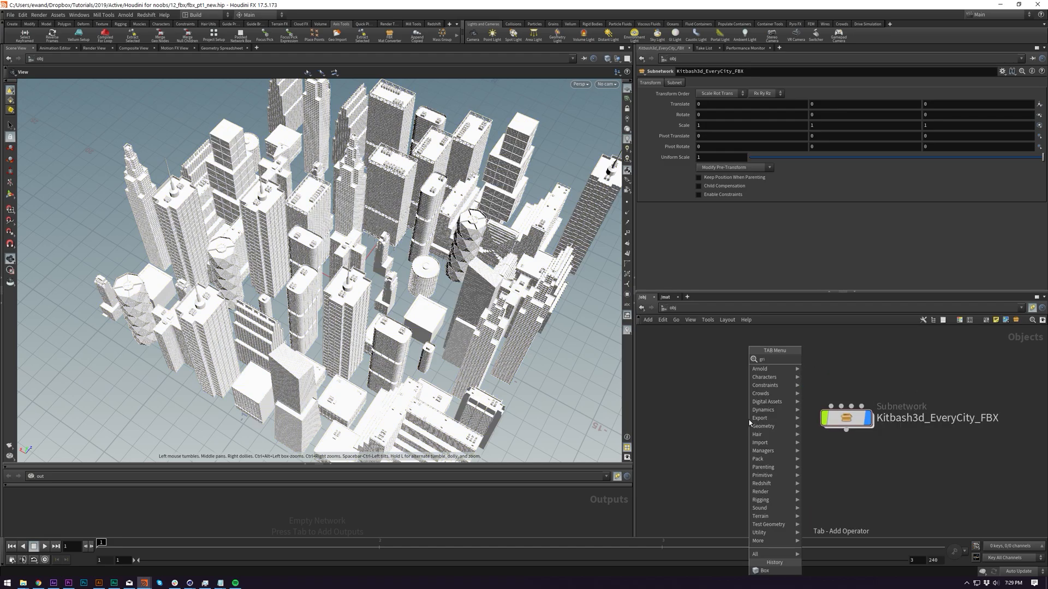
pyautogui.press('Return')
pyautogui.click(749, 418)
# - Set the grid object's Uniform Scale to 10
pyautogui.click(721, 158)
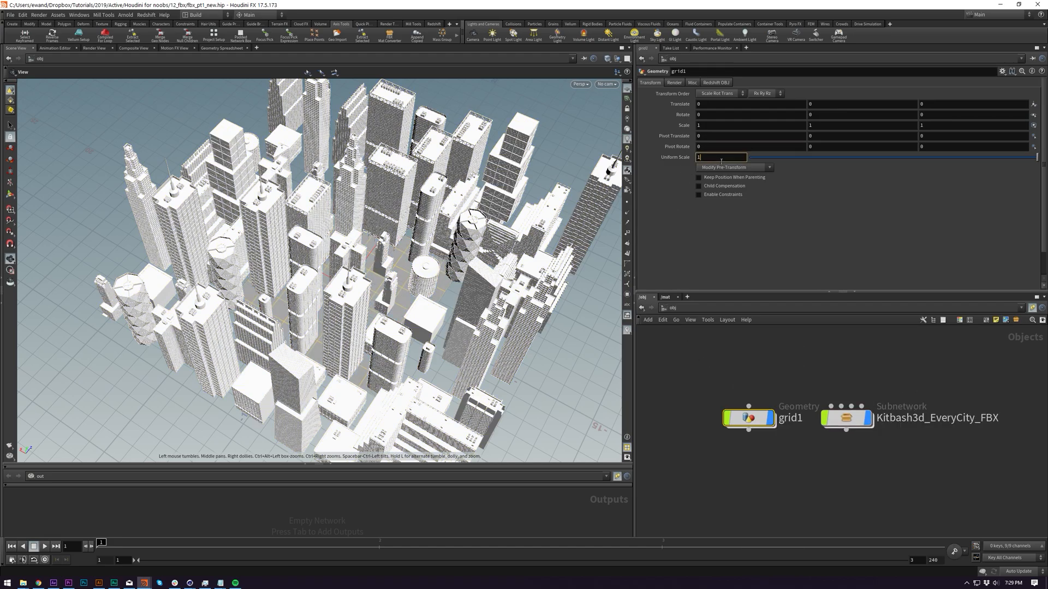
pyautogui.press('Return')
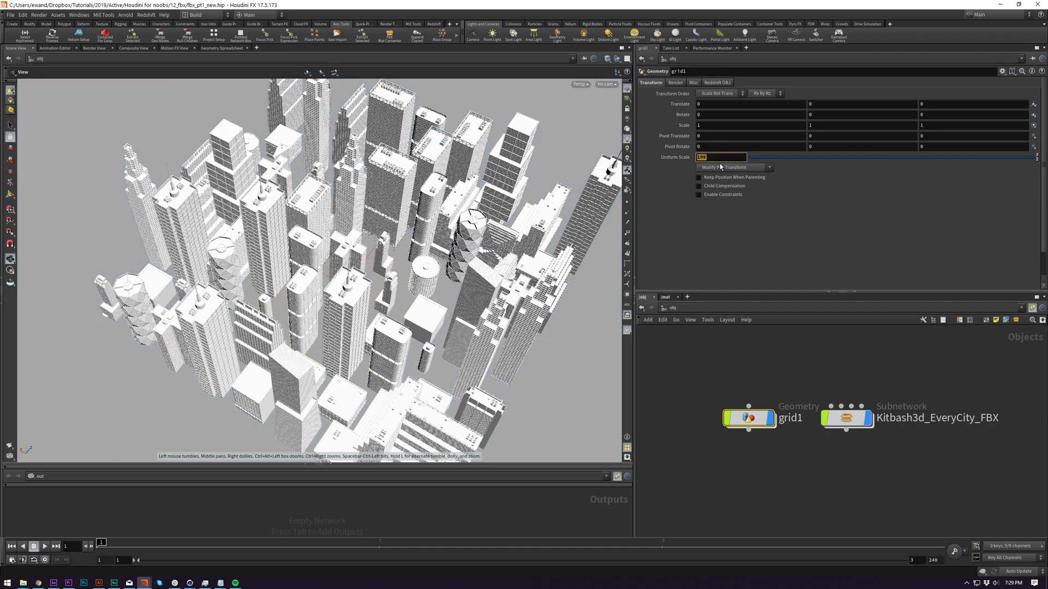
pyautogui.press('BackSpace')
pyautogui.press('Return')
# - Rename the grid object as ground1 and reposition it in the object network
pyautogui.doubleClick(792, 416)
pyautogui.write('ground1')
pyautogui.press('Return')
pyautogui.doubleClick(796, 418)
pyautogui.moveTo(740, 423); pyautogui.dragTo(696, 458)
pyautogui.click(815, 495)
pyautogui.moveTo(816, 496); pyautogui.dragTo(856, 440, button='middle')
pyautogui.moveTo(744, 452); pyautogui.dragTo(835, 400, button='middle')
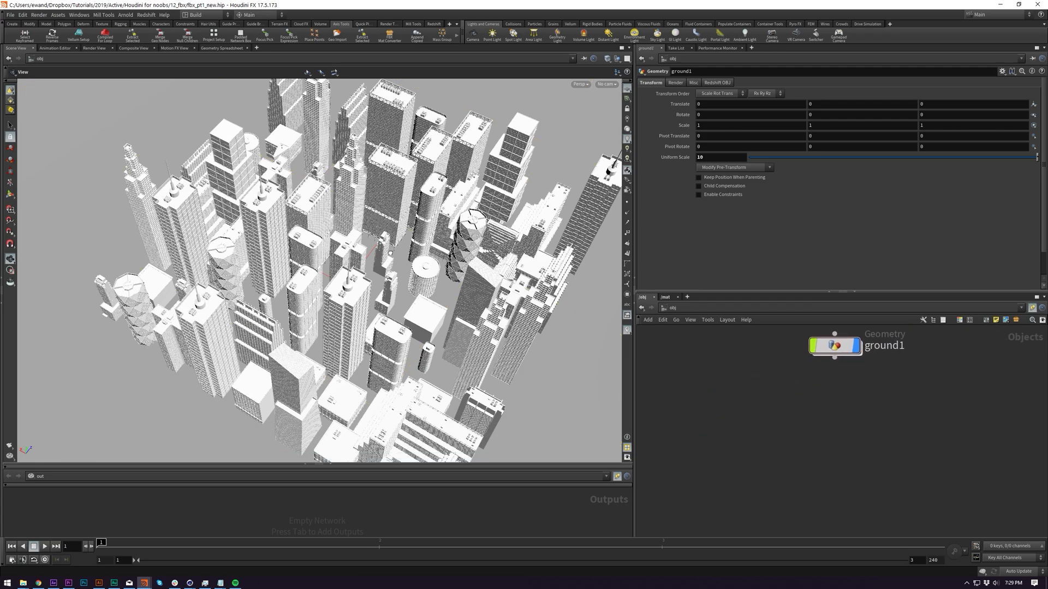
# - Frame the whole skyline from near ground level and create a camera from that view
pyautogui.moveTo(349, 382); pyautogui.dragTo(331, 322)
pyautogui.moveTo(331, 322); pyautogui.dragTo(364, 249, button='middle')
pyautogui.moveTo(364, 248); pyautogui.dragTo(394, 306)
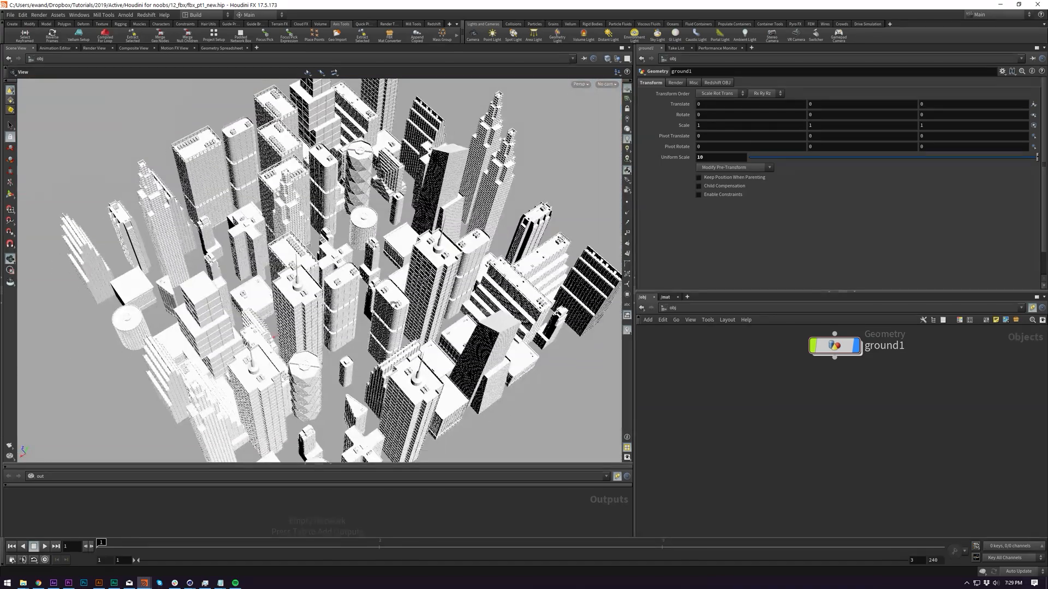
pyautogui.hotkey('space', 'h')
pyautogui.moveTo(354, 203); pyautogui.dragTo(543, 107, button='right')
pyautogui.moveTo(371, 278); pyautogui.dragTo(412, 254, button='right')
pyautogui.moveTo(411, 254); pyautogui.dragTo(571, 267)
pyautogui.moveTo(527, 266); pyautogui.dragTo(381, 287, button='middle')
pyautogui.moveTo(381, 287); pyautogui.dragTo(503, 297)
pyautogui.moveTo(502, 298); pyautogui.dragTo(401, 376, button='right')
pyautogui.moveTo(401, 376); pyautogui.dragTo(438, 314, button='middle')
pyautogui.moveTo(438, 314); pyautogui.dragTo(435, 297)
pyautogui.moveTo(783, 384); pyautogui.dragTo(798, 386, button='middle')
pyautogui.moveTo(330, 220); pyautogui.dragTo(352, 192, button='right')
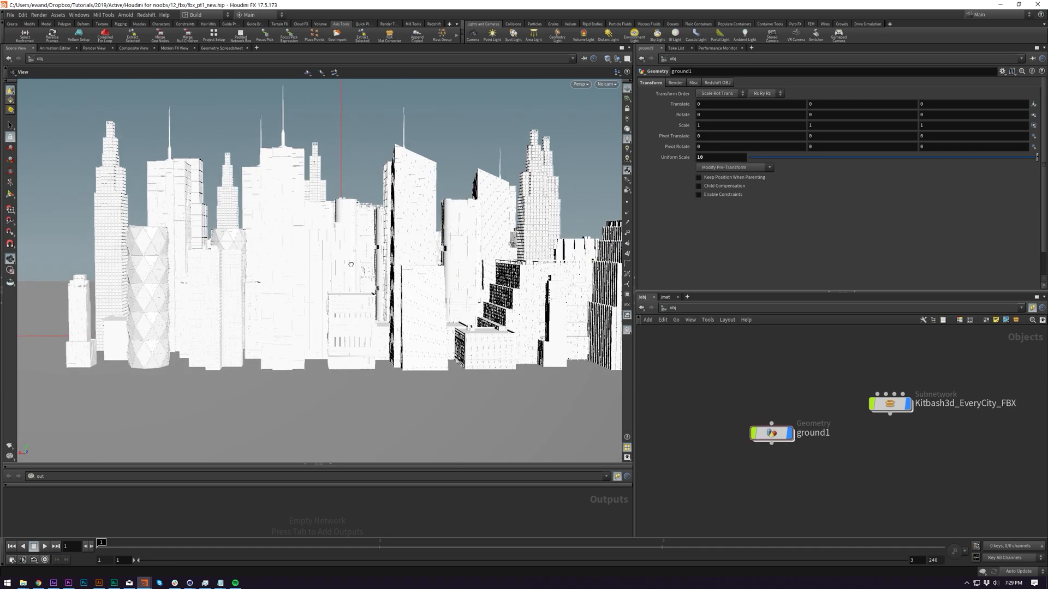
pyautogui.moveTo(351, 275); pyautogui.dragTo(351, 269)
pyautogui.moveTo(350, 269); pyautogui.dragTo(332, 278, button='middle')
pyautogui.moveTo(346, 259); pyautogui.dragTo(337, 280, button='right')
pyautogui.moveTo(337, 280); pyautogui.dragTo(341, 277, button='middle')
pyautogui.moveTo(341, 278); pyautogui.dragTo(339, 275)
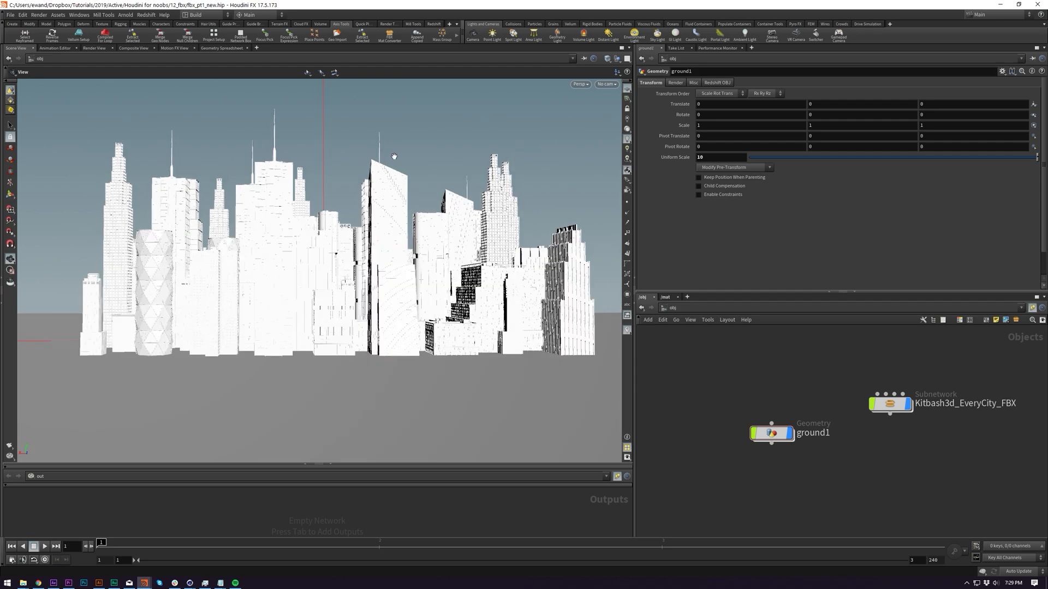
pyautogui.keyDown('ctrl'); pyautogui.click(474, 35); pyautogui.keyUp('ctrl')
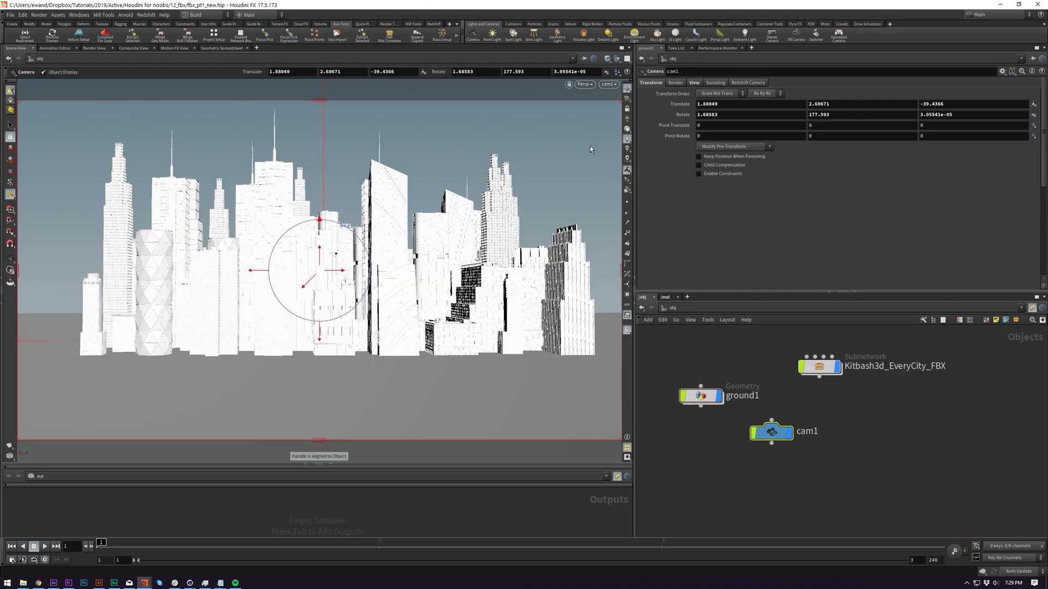
# - Set cam1's Translate X to 0 and Translate Y to 2.3
pyautogui.click(721, 107)
pyautogui.write('0')
pyautogui.press('Tab')
pyautogui.write('0')
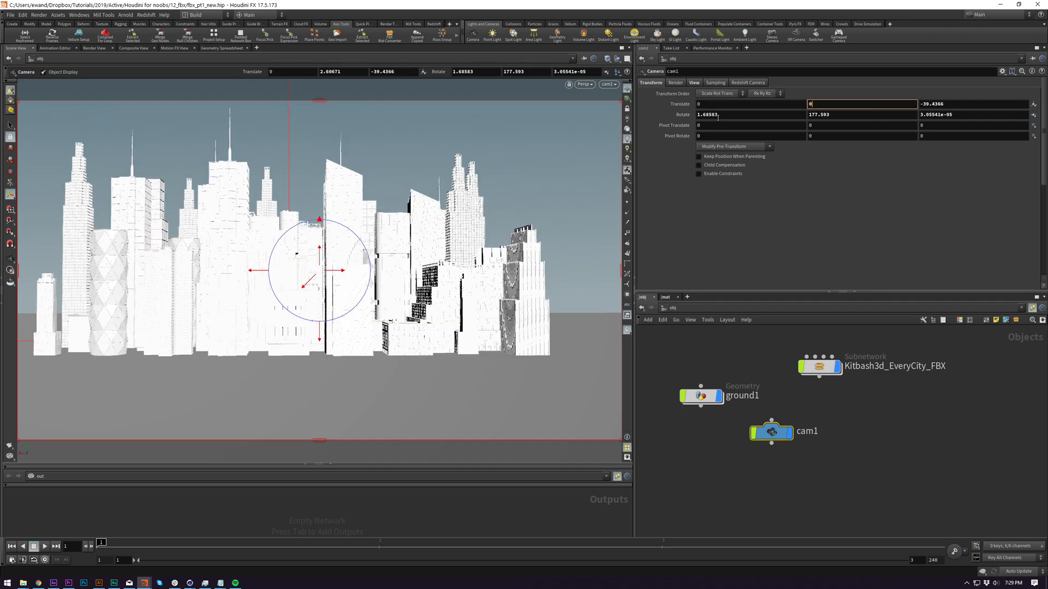
pyautogui.press('Return')
pyautogui.click(812, 104)
pyautogui.write('2.3')
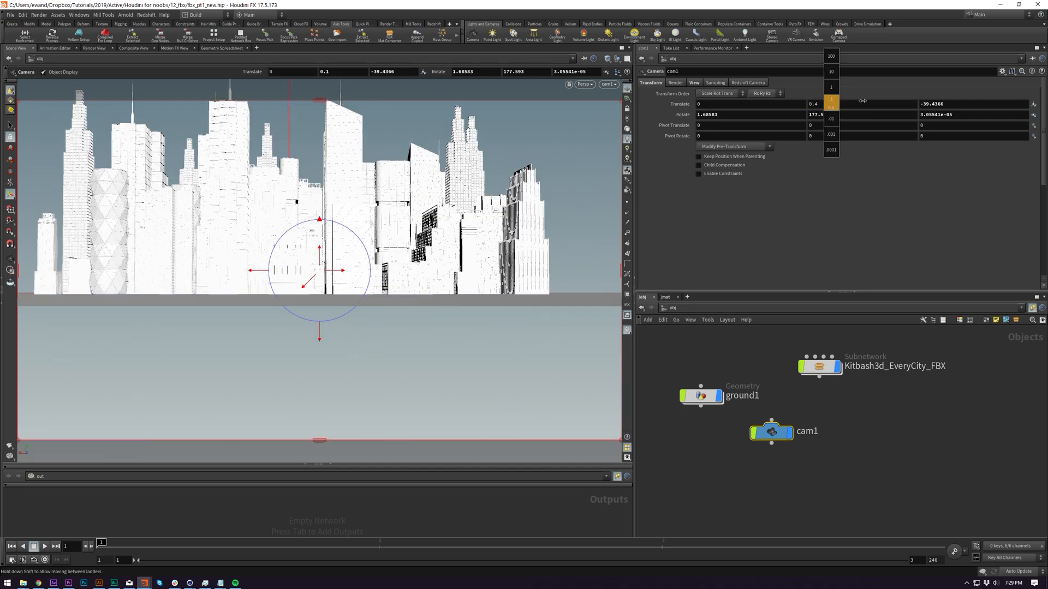
pyautogui.press('Return')
# - Set cam1's Rotate values to 0, 180 and 0
pyautogui.click(729, 115)
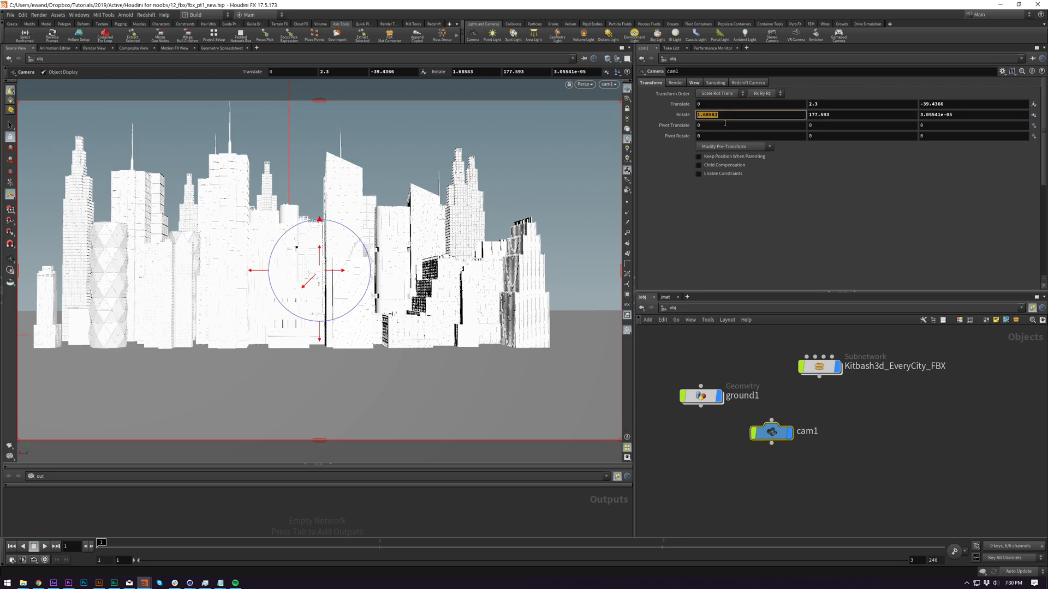
pyautogui.write('0')
pyautogui.press('Tab')
pyautogui.press('Tab')
pyautogui.write('0')
pyautogui.press('Return')
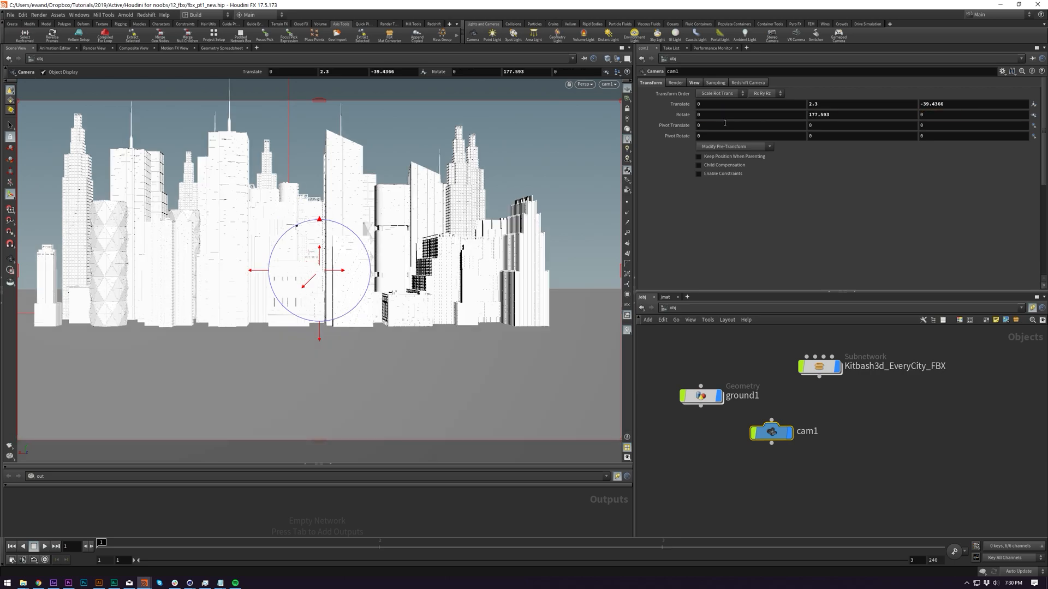
pyautogui.click(828, 115)
pyautogui.write('180')
pyautogui.press('Return')
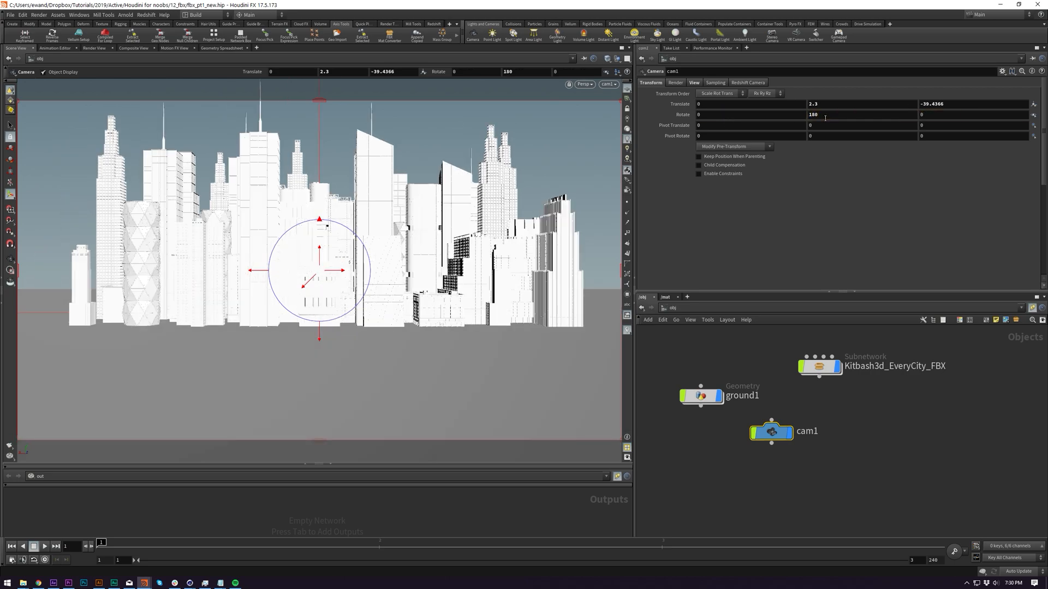
# - Adjust cam1's framing with Rotate X at 3.4, Translate Z at -35.6366 and Translate Y at 1.6
pyautogui.moveTo(823, 117); pyautogui.dragTo(867, 113, button='middle')
pyautogui.hotkey('ctrl', 'z')
pyautogui.moveTo(746, 117); pyautogui.dragTo(862, 114, button='middle')
pyautogui.moveTo(938, 104)
pyautogui.mouseDown(button='middle')
pyautogui.moveTo(971, 104)
pyautogui.moveTo(949, 104)
pyautogui.mouseUp(button='middle')
pyautogui.moveTo(860, 104); pyautogui.dragTo(828, 103, button='middle')
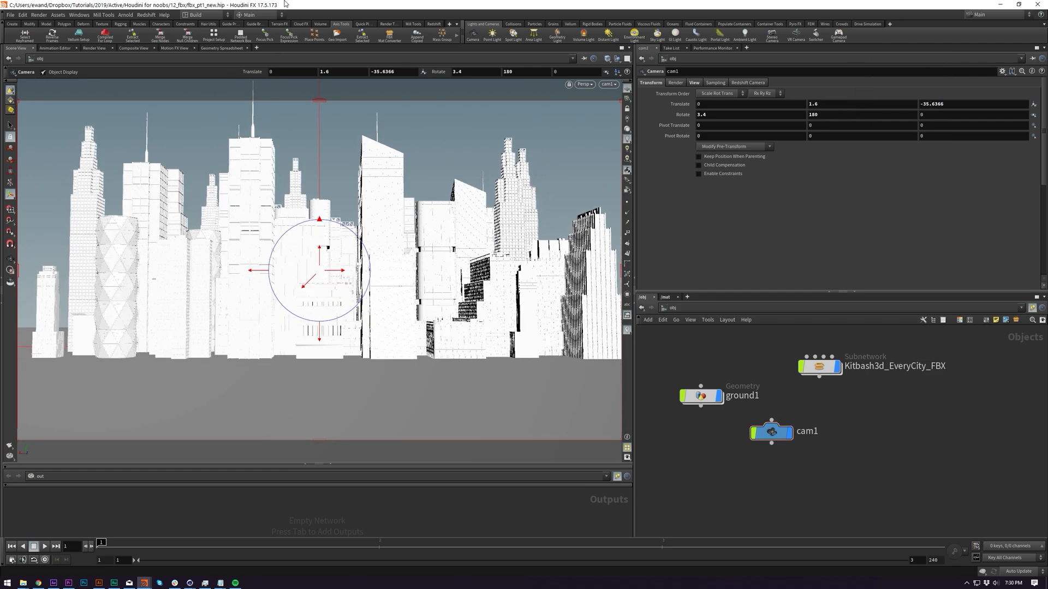
# - Save the scene as a new file named fbx_pt2.hip
pyautogui.hotkey('ctrl', 'shift', 's')
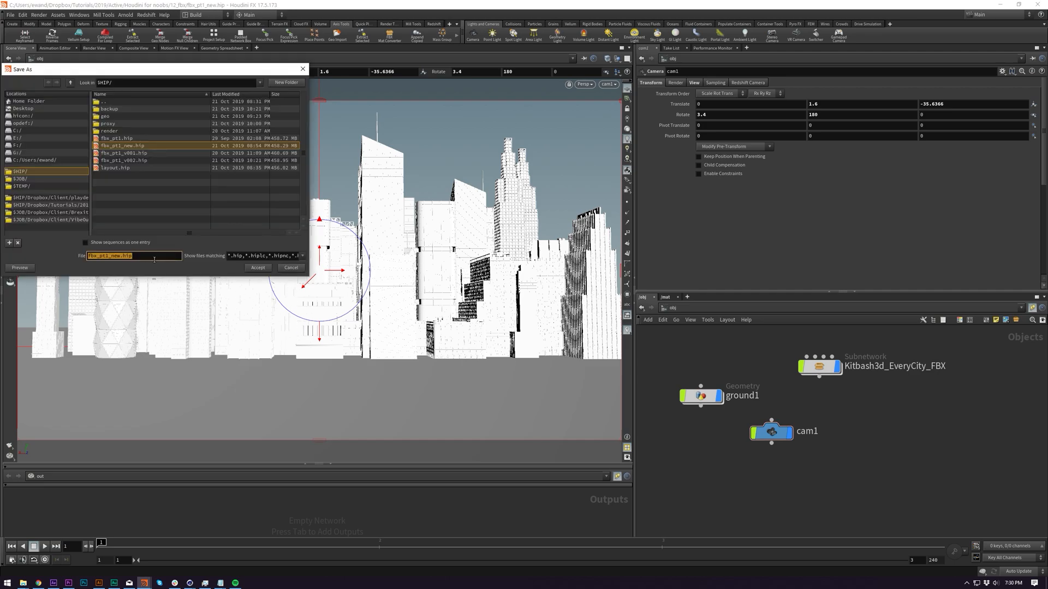
pyautogui.click(120, 255)
pyautogui.press('BackSpace')
pyautogui.press('BackSpace')
pyautogui.press('BackSpace')
pyautogui.write('2')
pyautogui.press('Return')
pyautogui.click(665, 297)
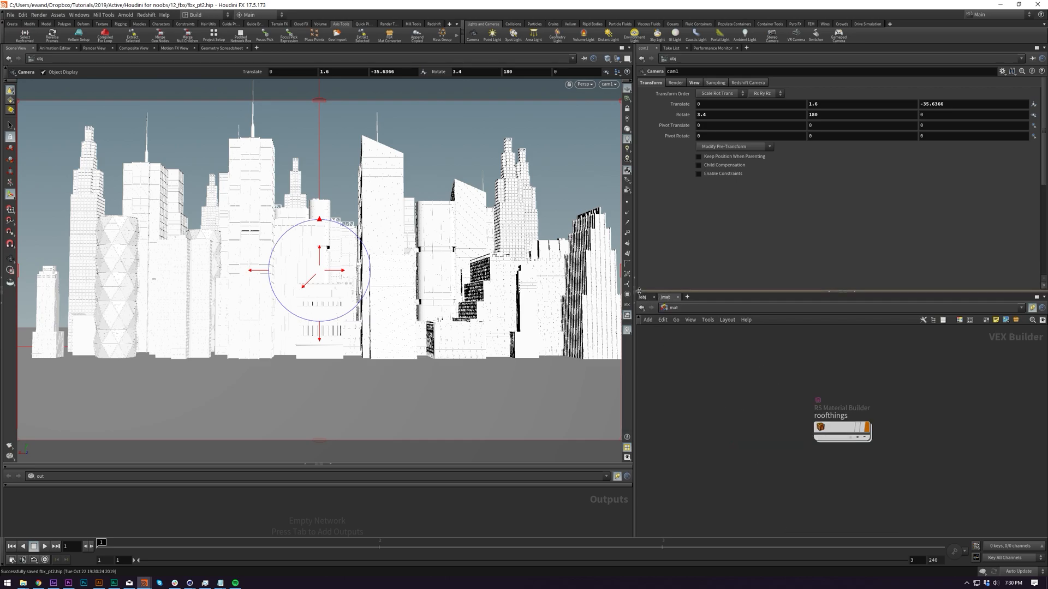
pyautogui.click(644, 297)
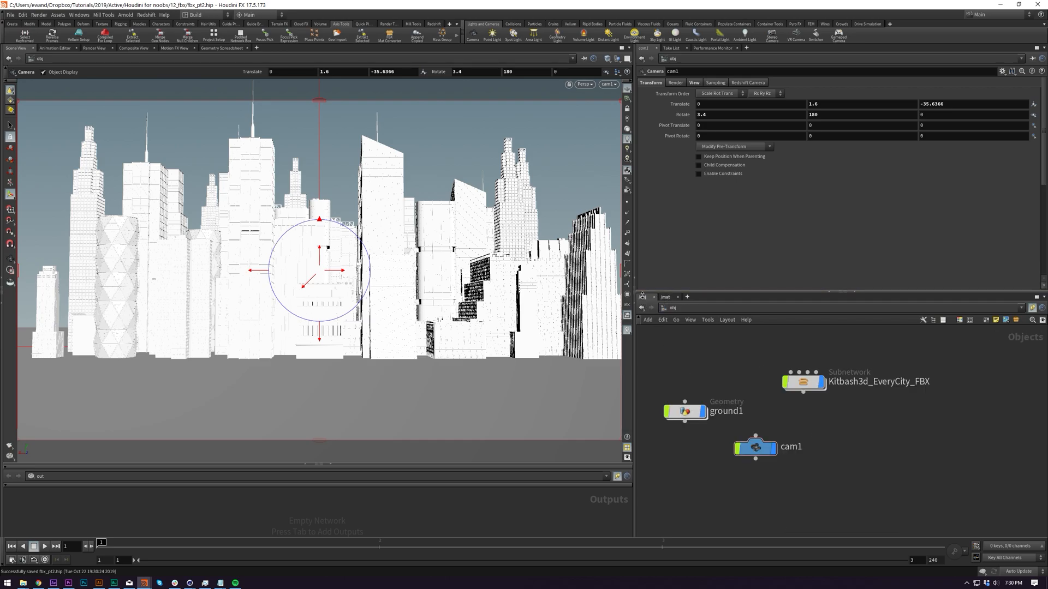
pyautogui.doubleClick(796, 382)
pyautogui.doubleClick(796, 441)
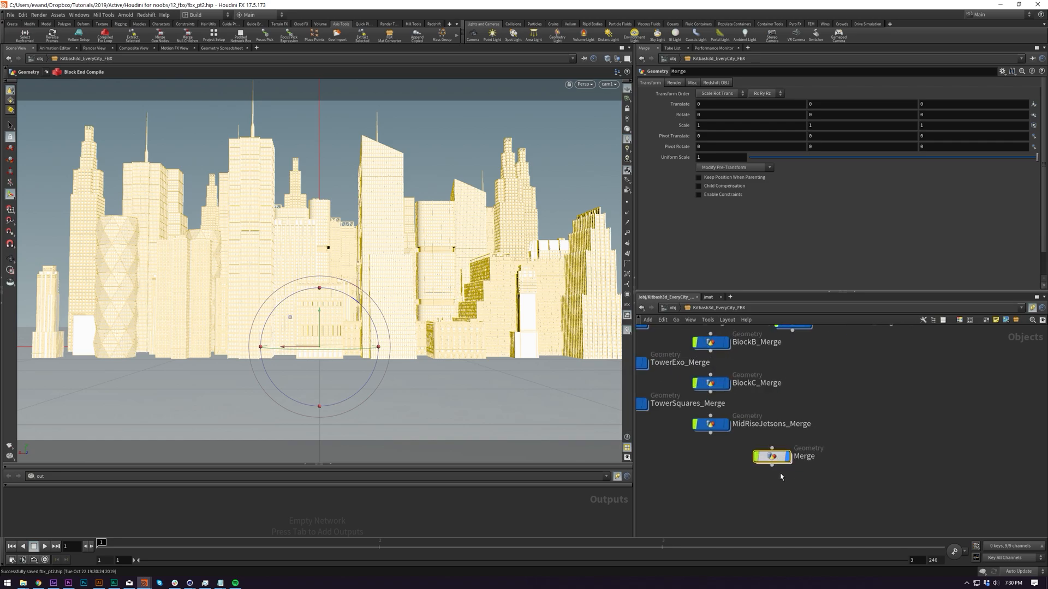
pyautogui.scroll(8, 895, 419)
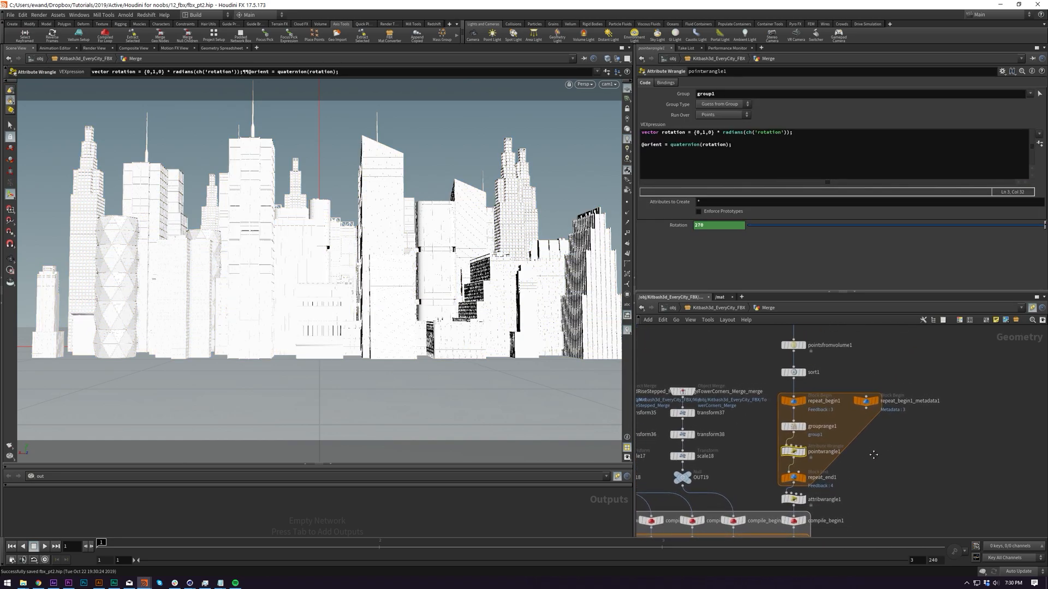
pyautogui.click(843, 419)
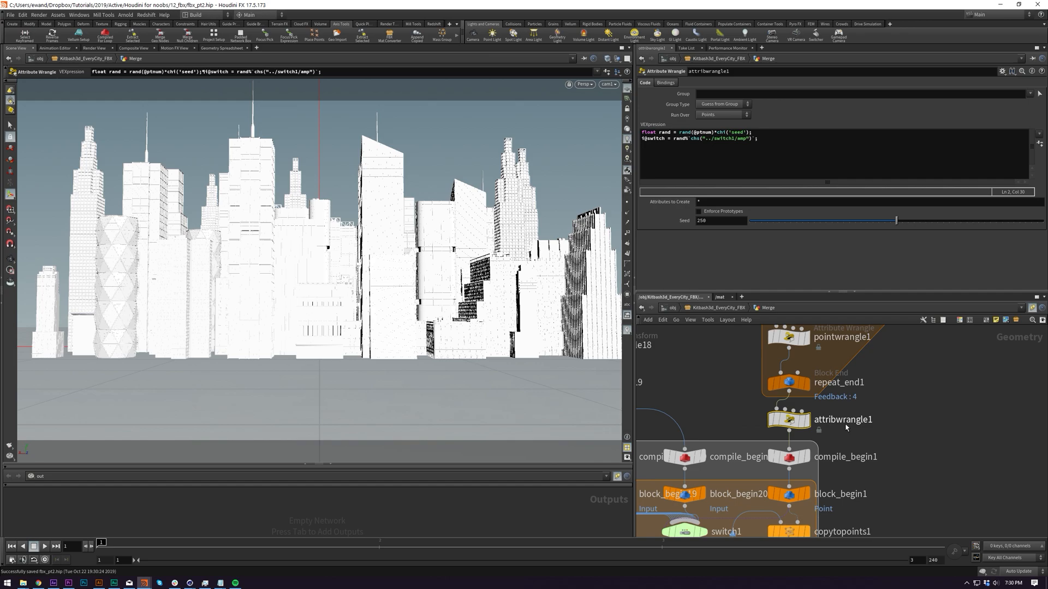
pyautogui.press('Return')
pyautogui.write('@')
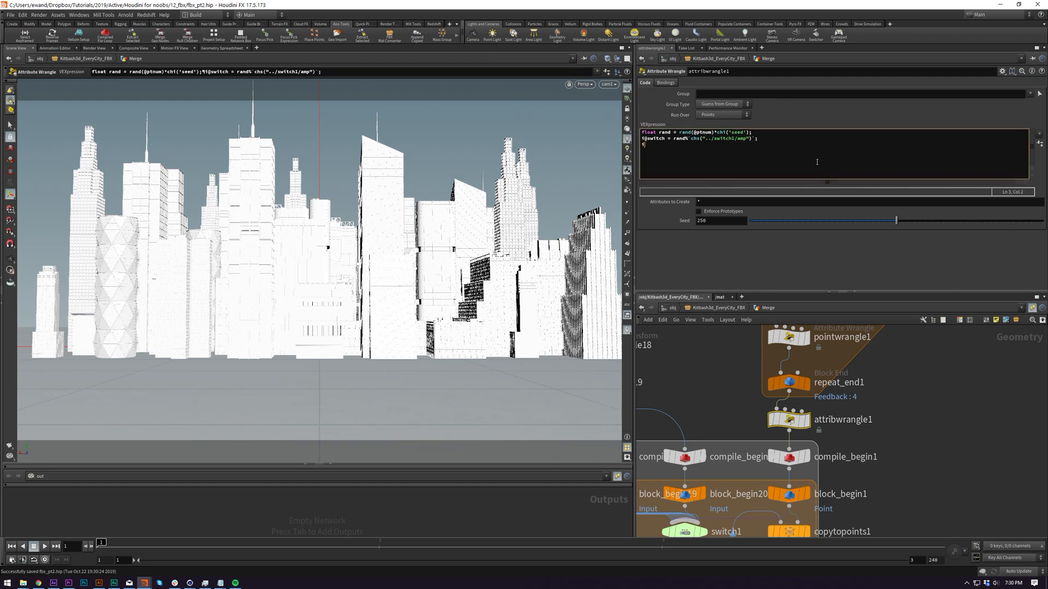
pyautogui.write('rand = @ptnum%4;')
pyautogui.click(732, 254)
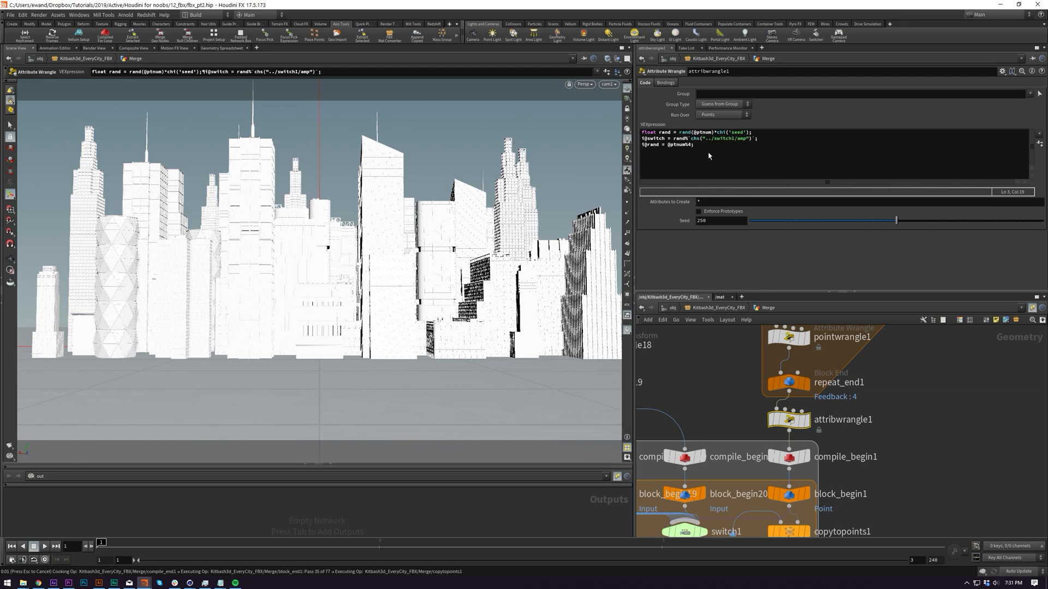
# - Save the scene and set Quickmark 1 at the Merge network around the compiled loop
pyautogui.moveTo(724, 399); pyautogui.dragTo(754, 342, button='middle')
pyautogui.hotkey('ctrl', 's')
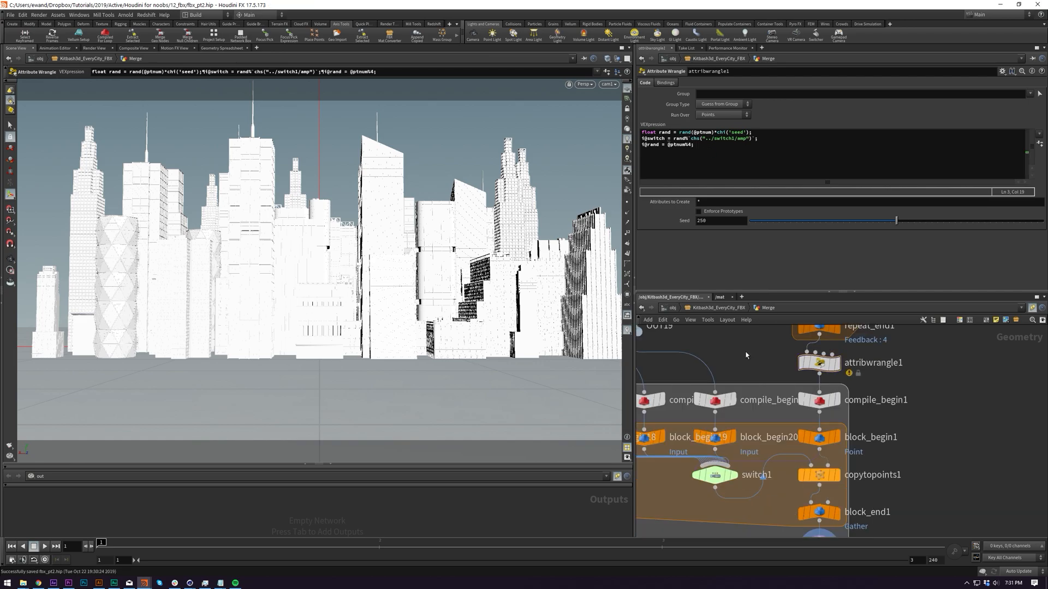
pyautogui.hotkey('ctrl', '1')
# - Go up to Kitbash3d_EveryCity_FBX, enter its materials network, and set Quickmark 2 there
pyautogui.press('u')
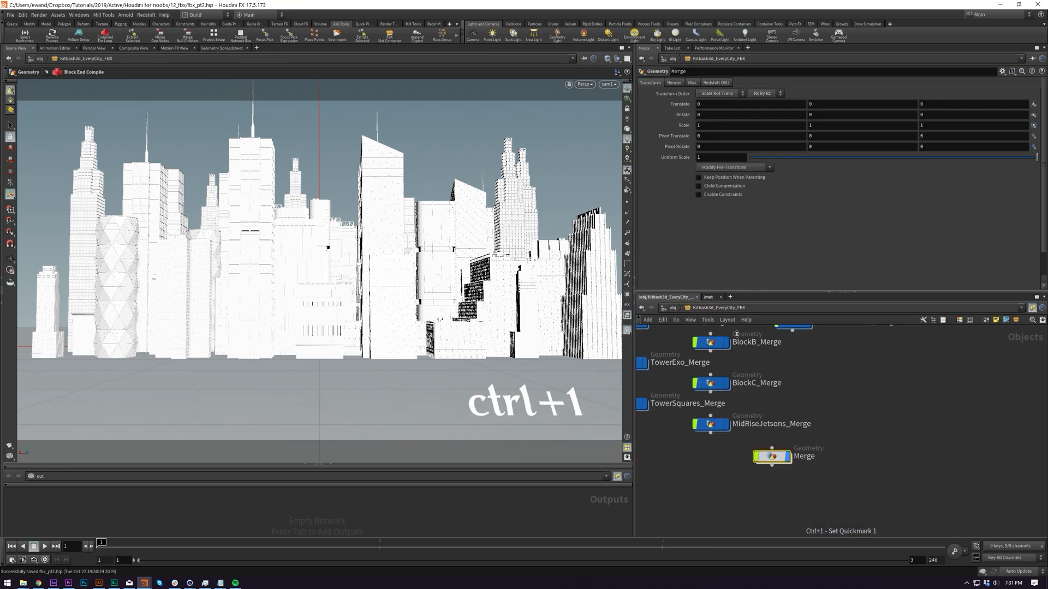
pyautogui.scroll(-5, 801, 436)
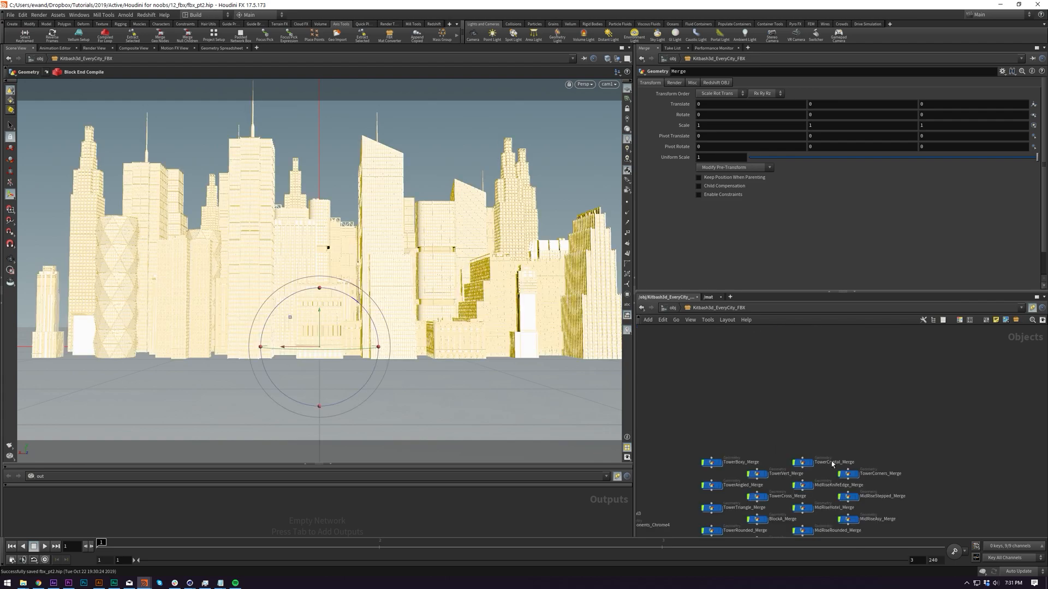
pyautogui.moveTo(831, 461); pyautogui.dragTo(823, 327, button='middle')
pyautogui.scroll(-5, 814, 364)
pyautogui.moveTo(813, 364); pyautogui.dragTo(796, 455, button='middle')
pyautogui.moveTo(800, 338); pyautogui.dragTo(789, 422, button='middle')
pyautogui.scroll(-4, 805, 390)
pyautogui.scroll(7, 826, 349)
pyautogui.doubleClick(811, 372)
pyautogui.hotkey('ctrl', '2')
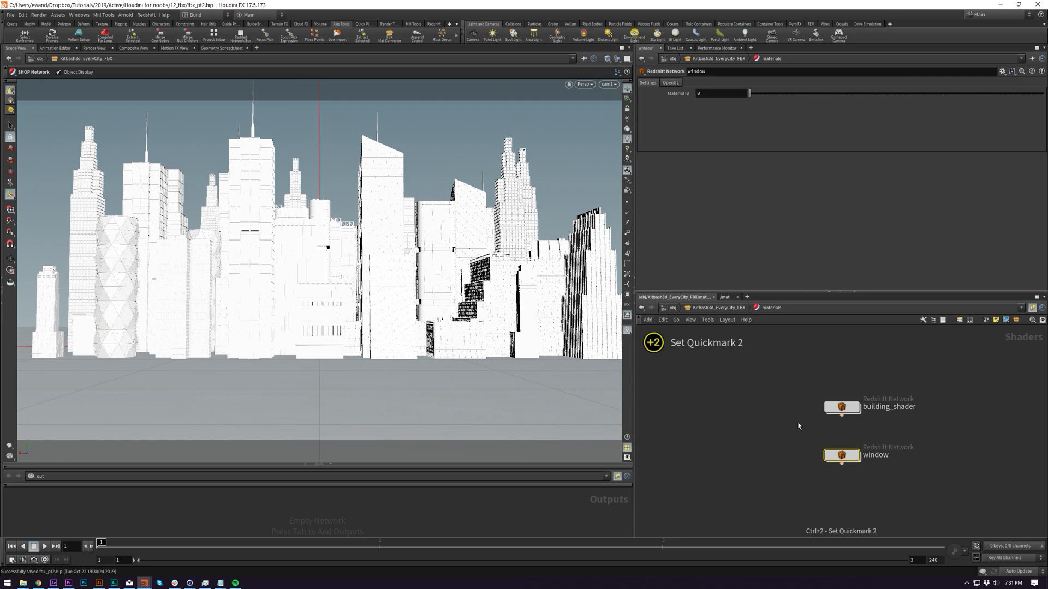
# - Enter building_shader and add an RS Material node wired into the Surface input of redshift_material1
pyautogui.press('1')
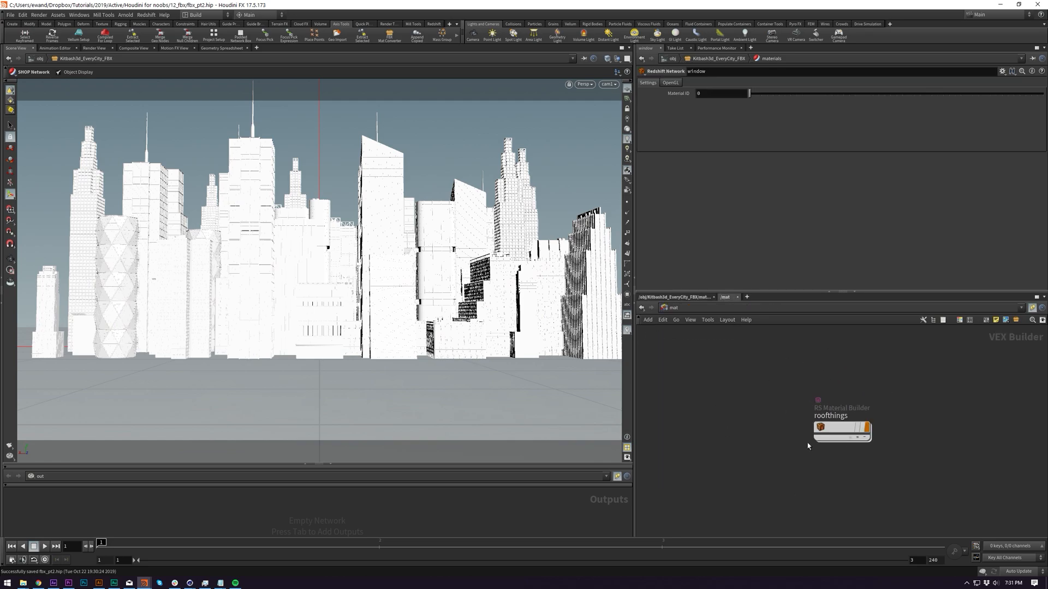
pyautogui.click(675, 301)
pyautogui.moveTo(777, 374); pyautogui.dragTo(734, 413, button='middle')
pyautogui.scroll(4, 805, 414)
pyautogui.doubleClick(800, 387)
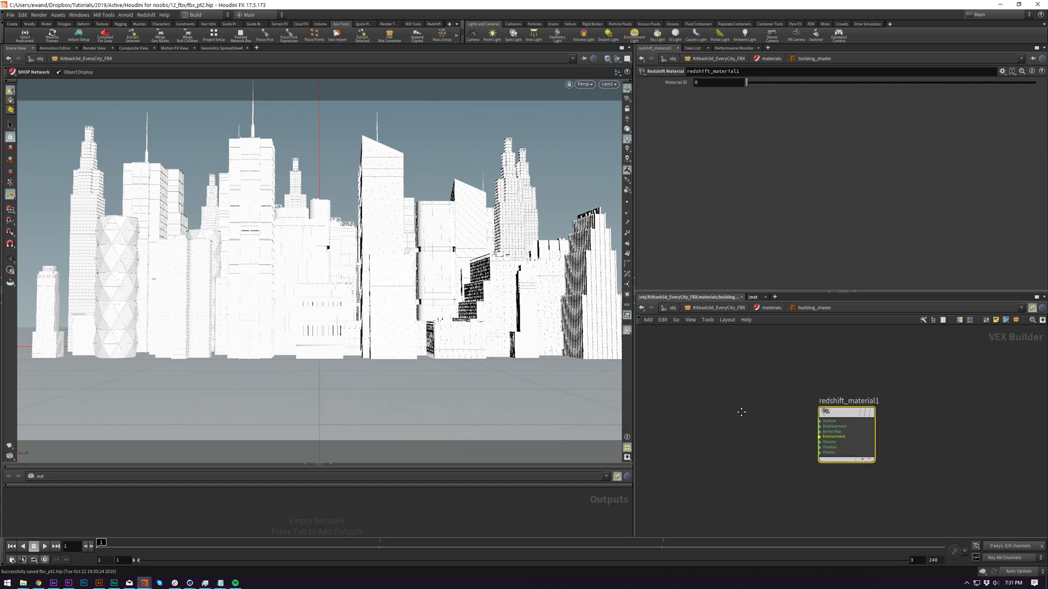
pyautogui.press('Tab')
pyautogui.write('rsmat')
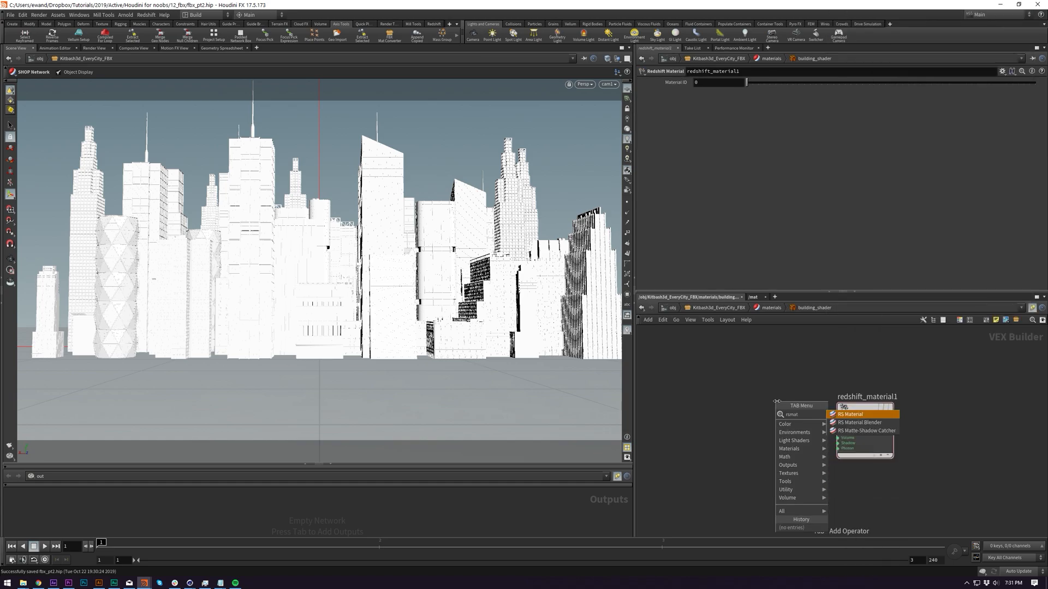
pyautogui.press('Return')
pyautogui.click(772, 406)
pyautogui.click(794, 416)
pyautogui.click(837, 417)
# - Add an RS Integer User Data node to the left of Material1
pyautogui.moveTo(767, 472); pyautogui.dragTo(855, 464, button='middle')
pyautogui.moveTo(730, 431); pyautogui.dragTo(716, 425, button='middle')
pyautogui.click(666, 409)
pyautogui.press('Tab')
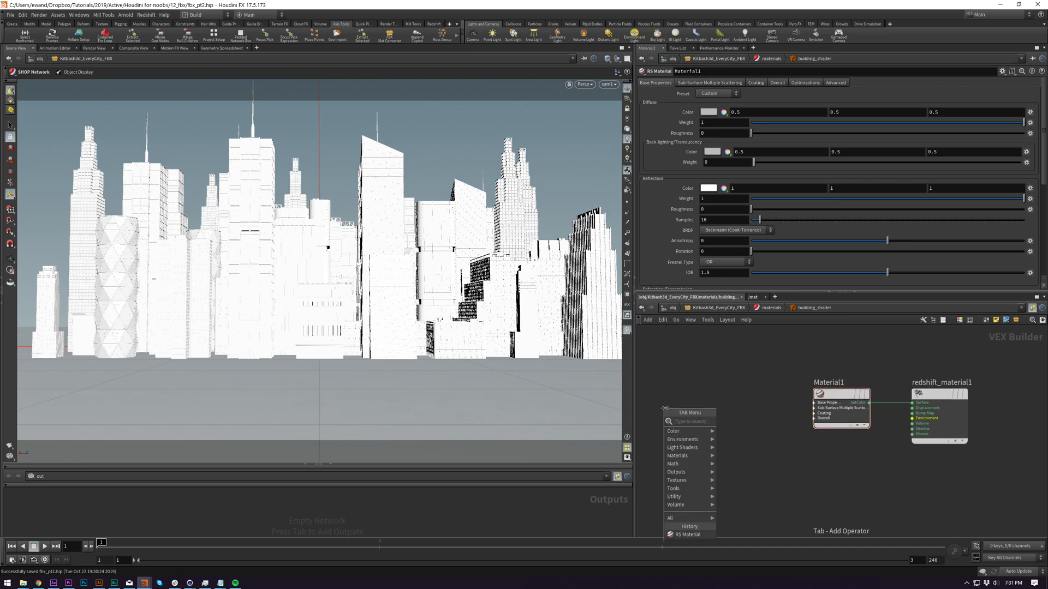
pyautogui.write('int')
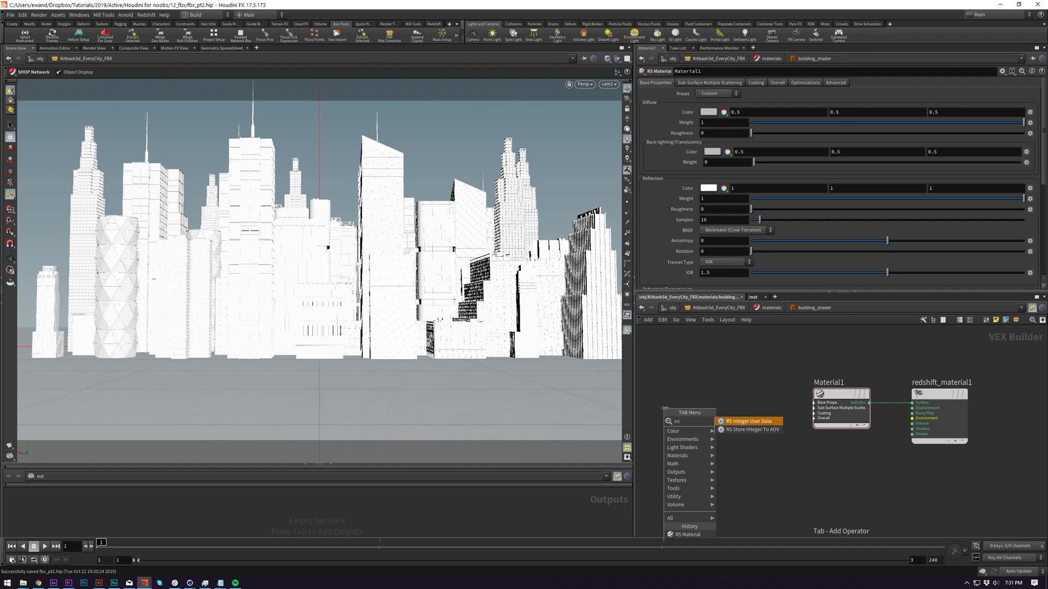
pyautogui.press('Return')
pyautogui.click(666, 408)
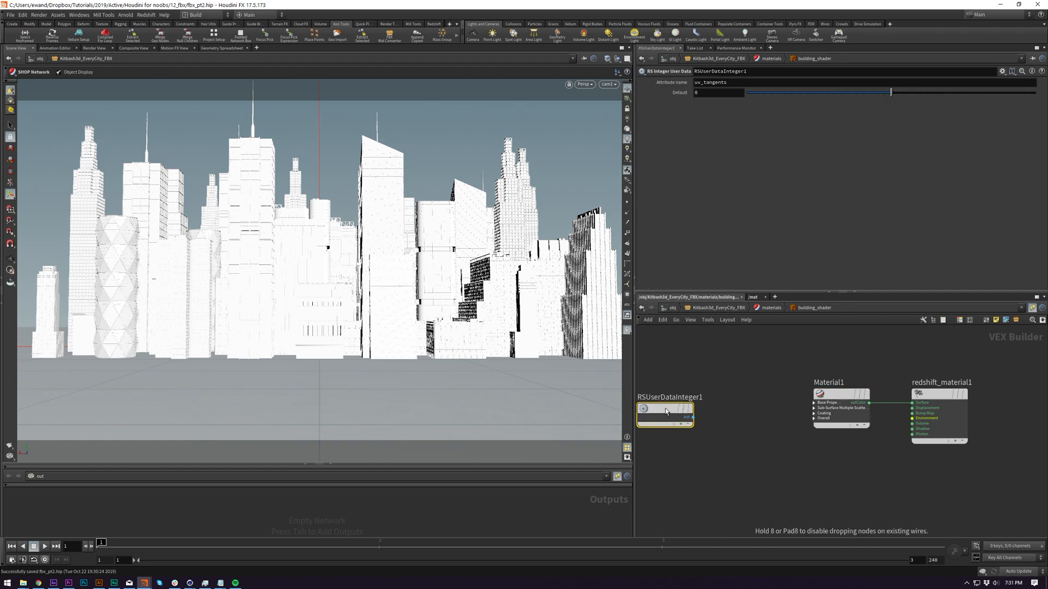
pyautogui.moveTo(666, 408); pyautogui.dragTo(696, 377)
pyautogui.press('Tab')
pyautogui.write('poi')
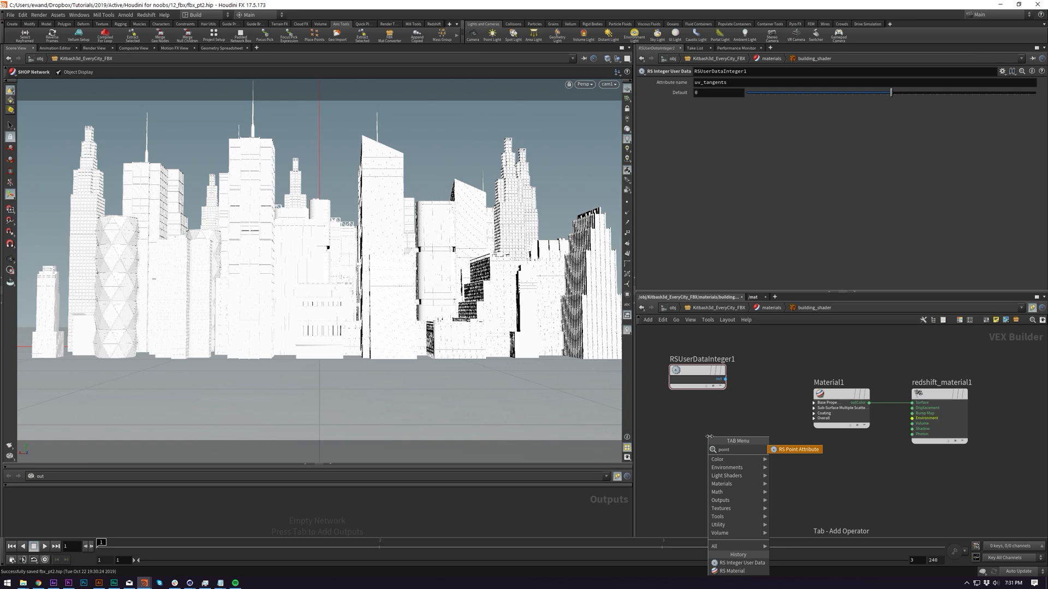
pyautogui.press('Escape')
# - Set RSUserDataInteger1's attribute name to rand and move the node farther away from Material1
pyautogui.moveTo(716, 431); pyautogui.dragTo(686, 329)
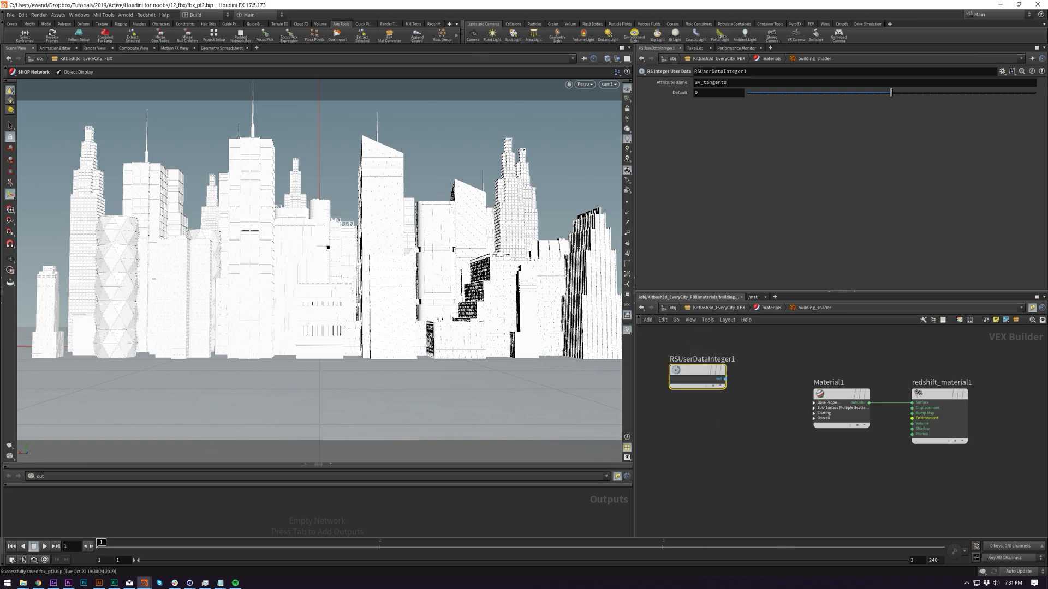
pyautogui.doubleClick(710, 83)
pyautogui.write('rand')
pyautogui.moveTo(752, 419); pyautogui.dragTo(793, 407, button='middle')
pyautogui.moveTo(739, 358); pyautogui.dragTo(687, 390)
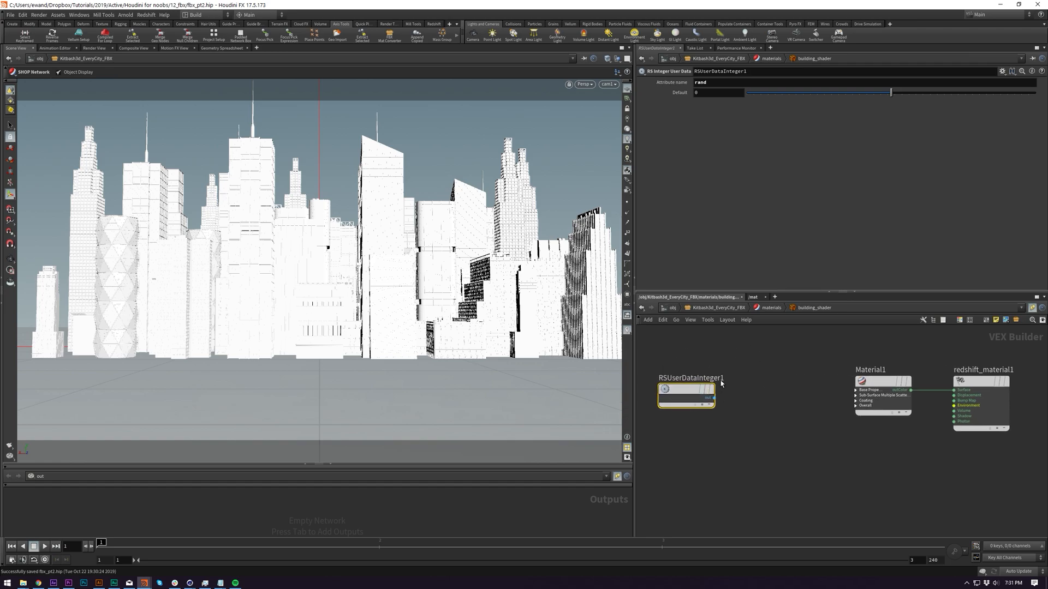
# - Add an RS Shader Switch node between RSUserDataInteger1 and Material1
pyautogui.moveTo(747, 357); pyautogui.dragTo(768, 382, button='middle')
pyautogui.click(784, 391)
pyautogui.press('Tab')
pyautogui.write('ram')
pyautogui.press('Down')
pyautogui.press('Down')
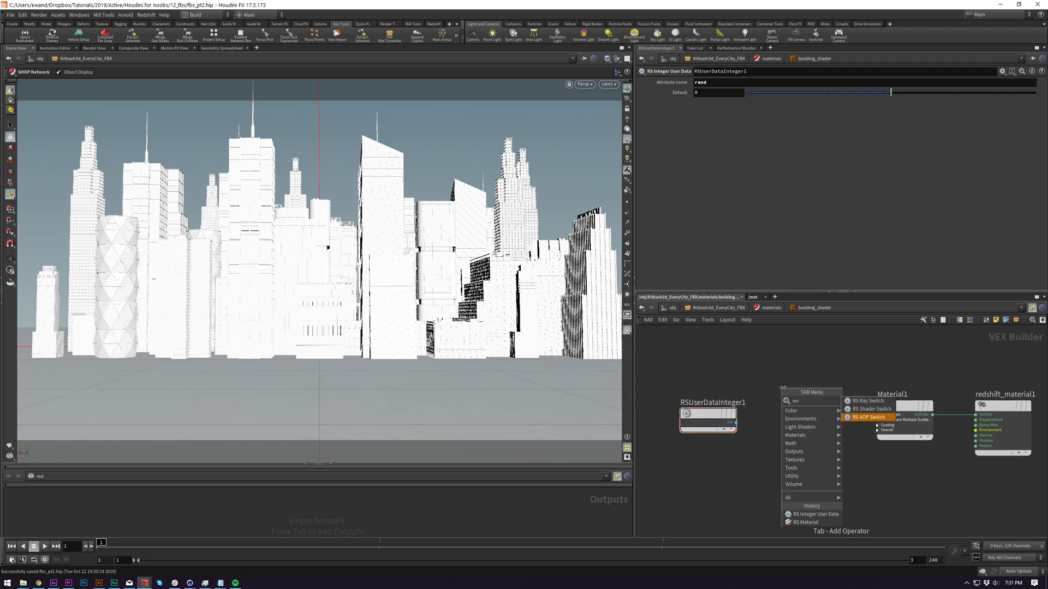
pyautogui.press('Up')
pyautogui.press('Return')
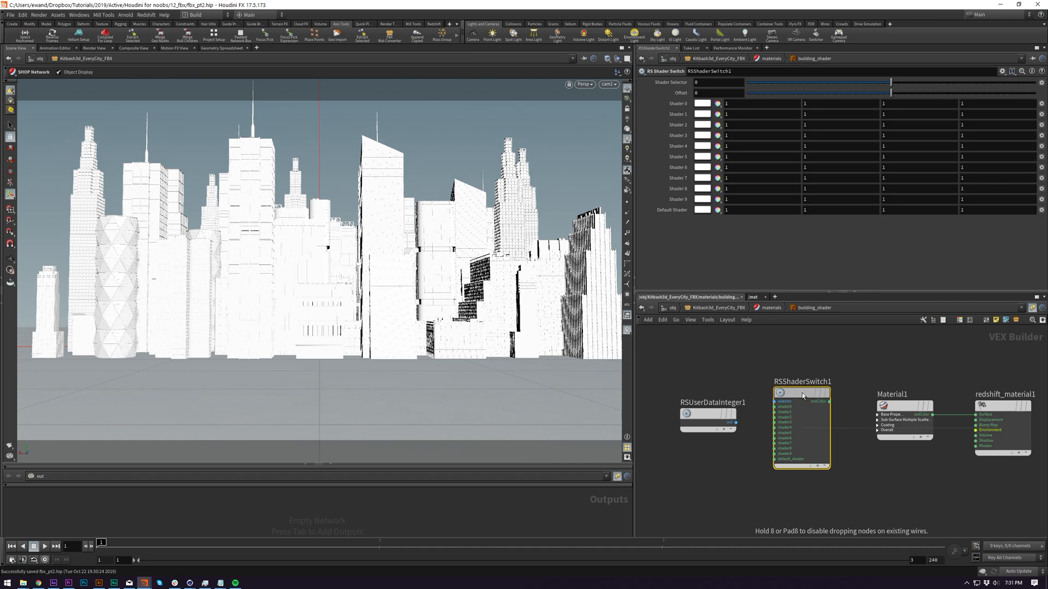
pyautogui.click(804, 398)
# - Connect RSUserDataInteger1's output to the selector input of RSShaderSwitch1
pyautogui.scroll(2, 802, 430)
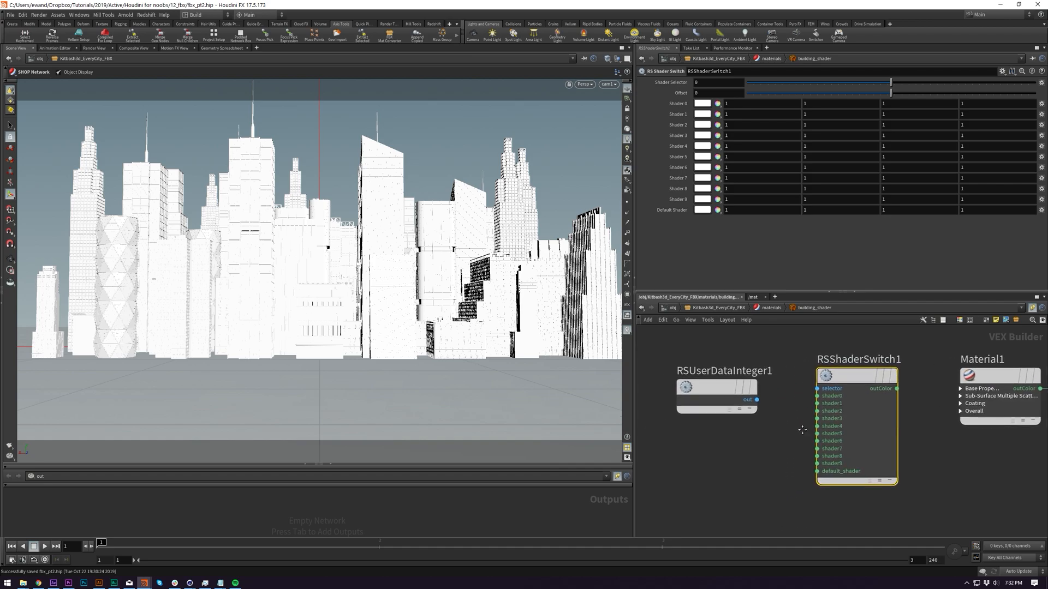
pyautogui.moveTo(800, 426); pyautogui.dragTo(769, 442, button='middle')
pyautogui.click(715, 424)
pyautogui.click(776, 413)
pyautogui.moveTo(721, 412); pyautogui.dragTo(719, 400)
pyautogui.moveTo(761, 469); pyautogui.dragTo(737, 431, button='middle')
pyautogui.moveTo(736, 431); pyautogui.dragTo(759, 442)
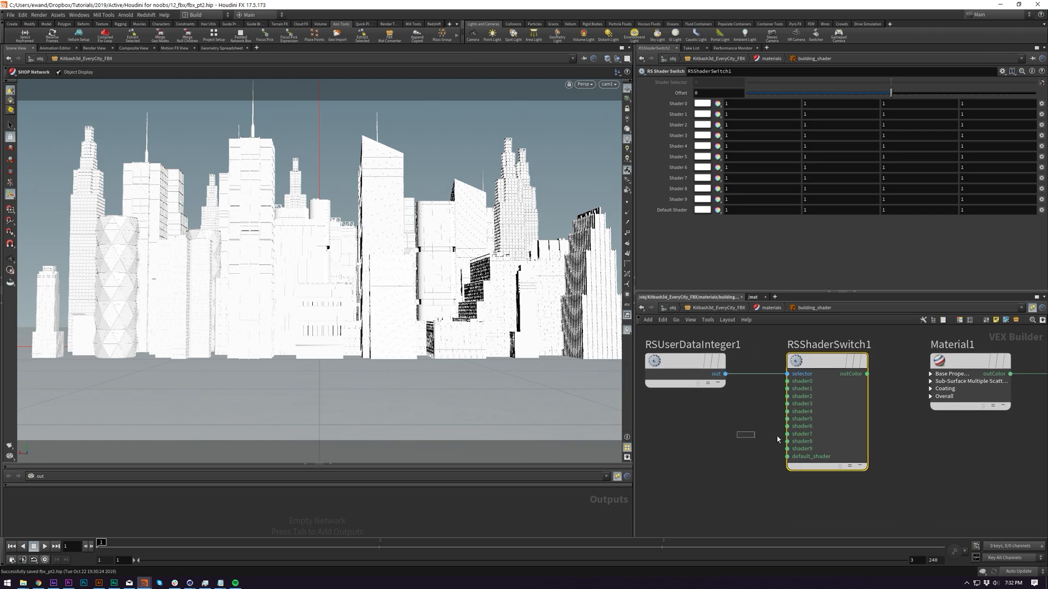
# - Color the switch's Shader 2 blue, Shader 1 orange with green at 0.375, and Shader 0 pink at 1, 0.14, 0.25
pyautogui.click(718, 114)
pyautogui.click(718, 103)
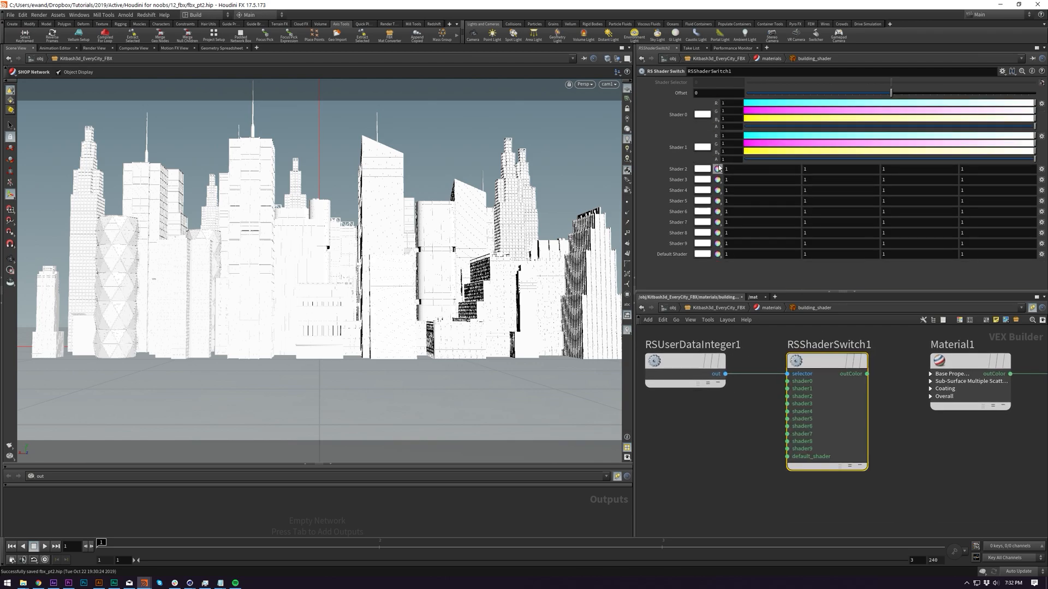
pyautogui.click(717, 170)
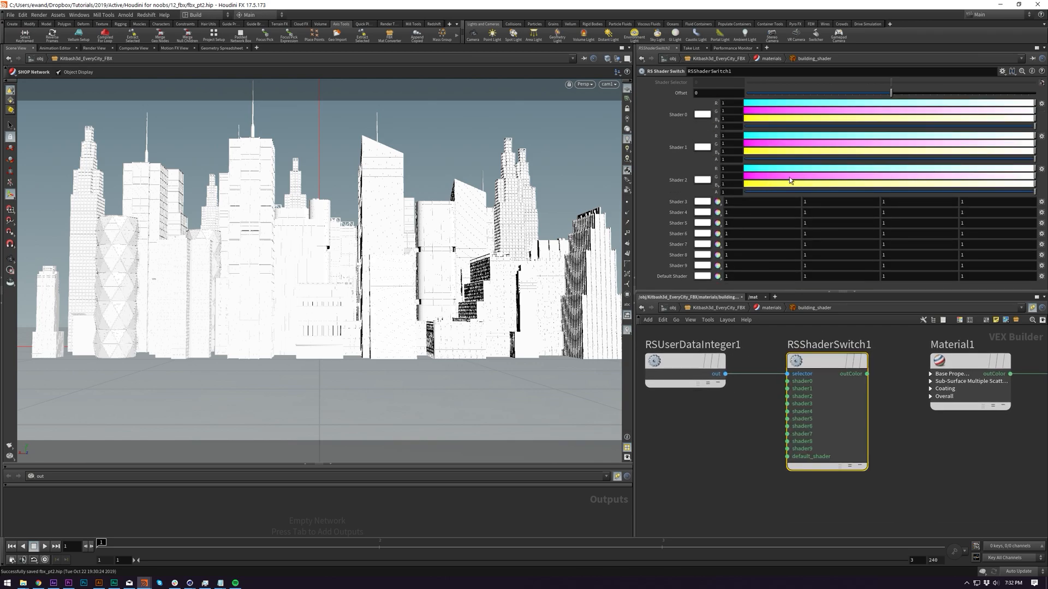
pyautogui.moveTo(882, 169); pyautogui.dragTo(821, 168)
pyautogui.click(898, 177)
pyautogui.moveTo(898, 176); pyautogui.dragTo(804, 151)
pyautogui.moveTo(971, 143); pyautogui.dragTo(861, 143)
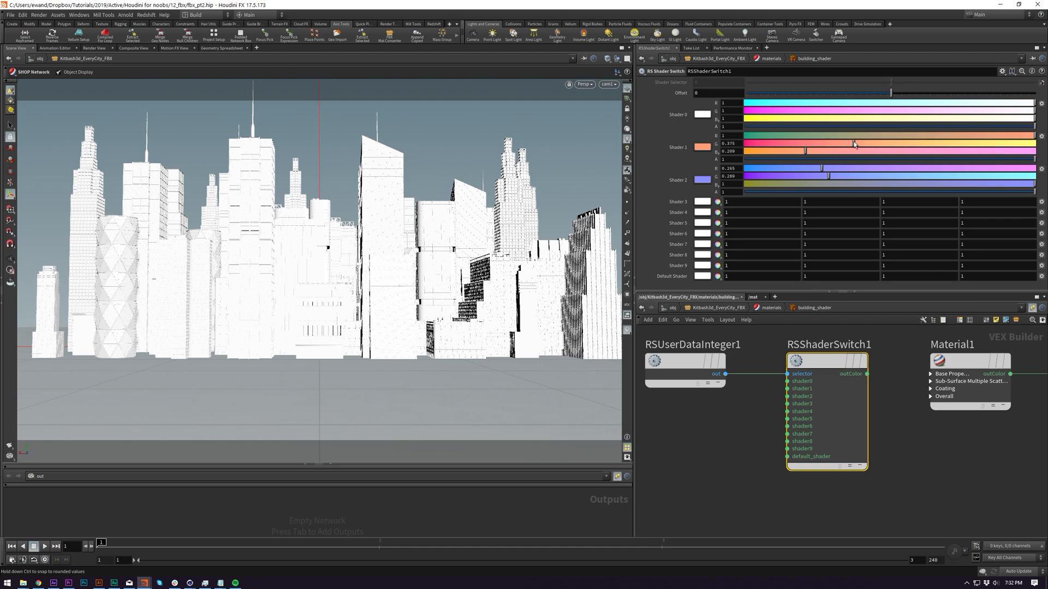
pyautogui.moveTo(771, 110); pyautogui.dragTo(817, 118)
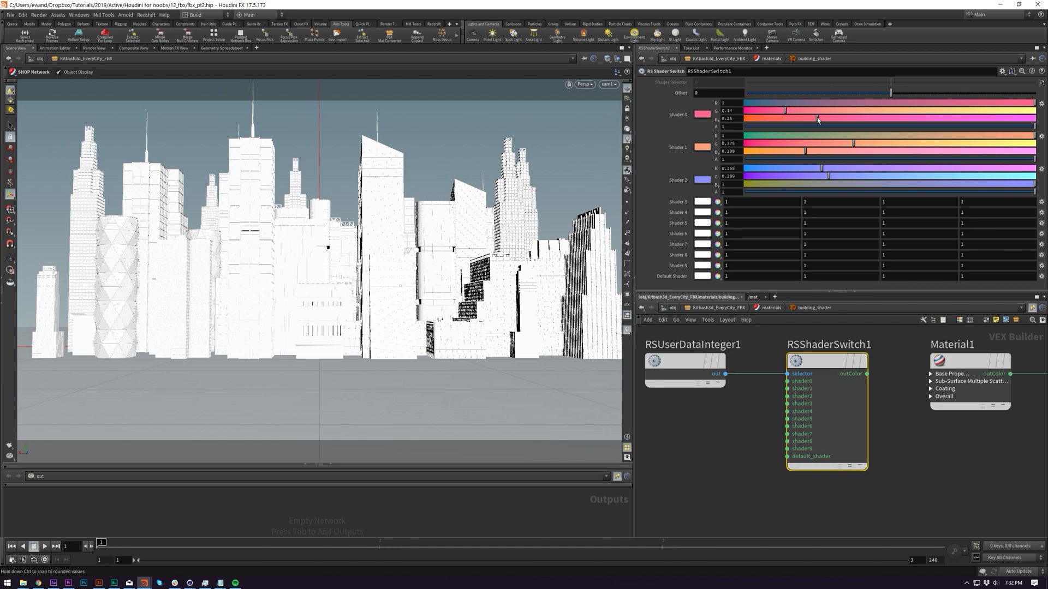
# - Color Shader 3 of RSShaderSwitch1 teal, with red at 0.01
pyautogui.click(718, 202)
pyautogui.click(786, 209)
pyautogui.moveTo(799, 218); pyautogui.dragTo(885, 214)
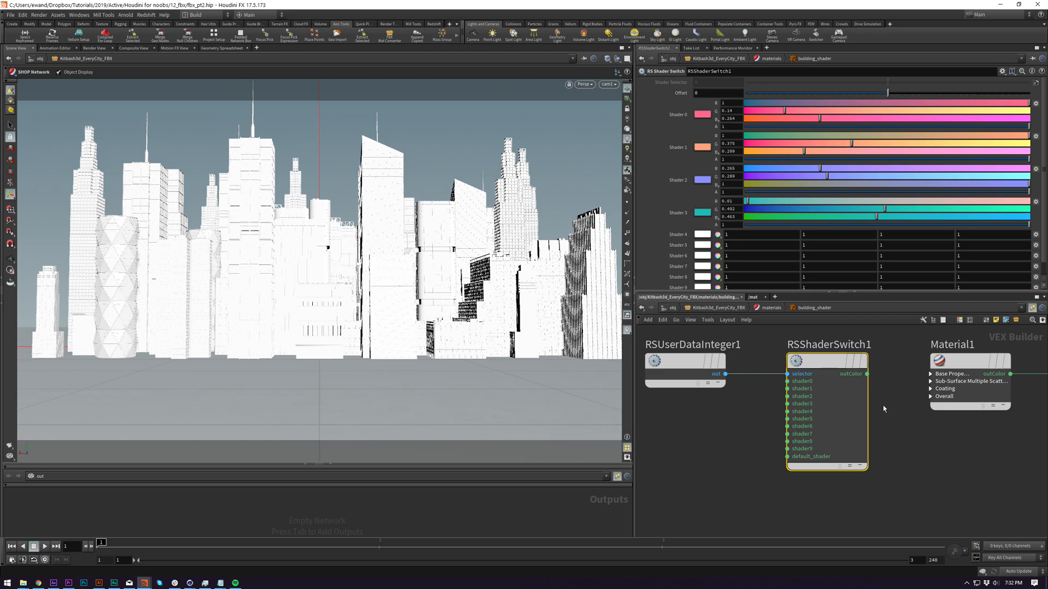
# - Connect RSShaderSwitch1's outColor to the diffuse_color input of Material1
pyautogui.moveTo(884, 408); pyautogui.dragTo(851, 414, button='middle')
pyautogui.moveTo(832, 380); pyautogui.dragTo(900, 379)
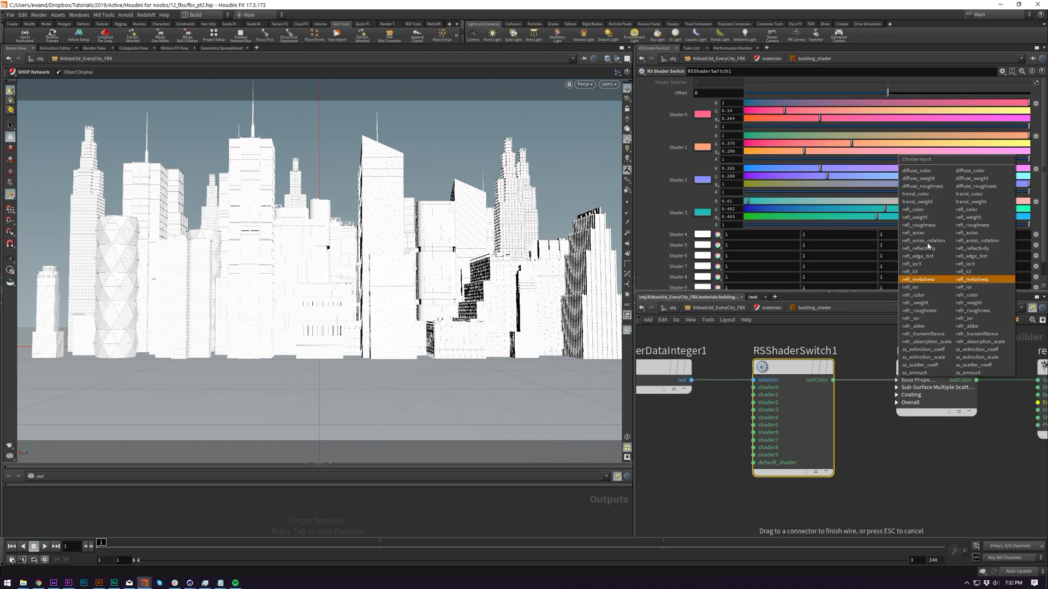
pyautogui.click(917, 171)
pyautogui.scroll(-2, 871, 446)
pyautogui.click(871, 445)
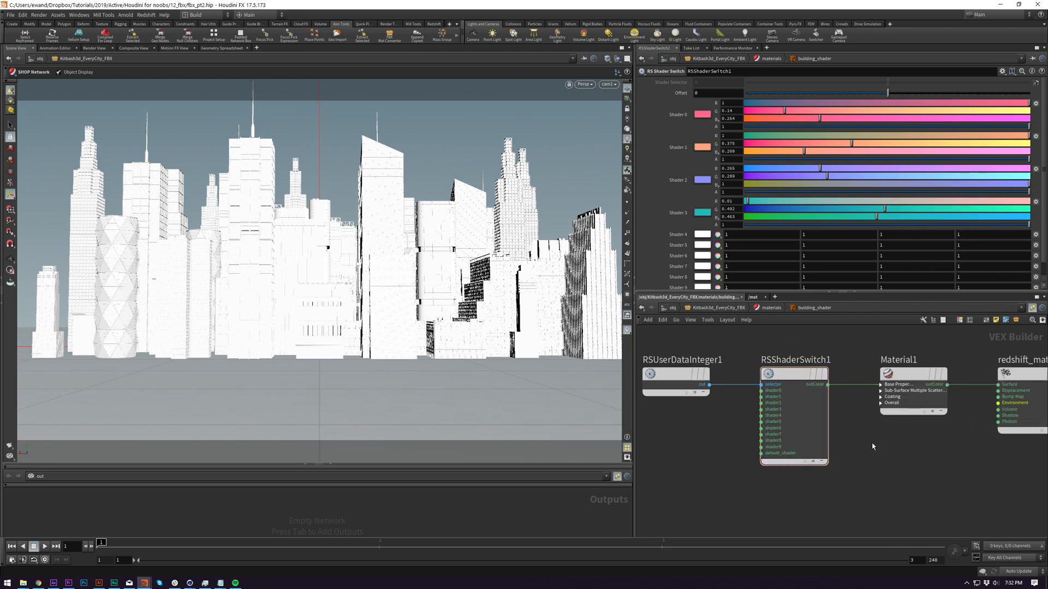
# - Open the window shader network and apply the Glass preset to its Material1
pyautogui.click(767, 308)
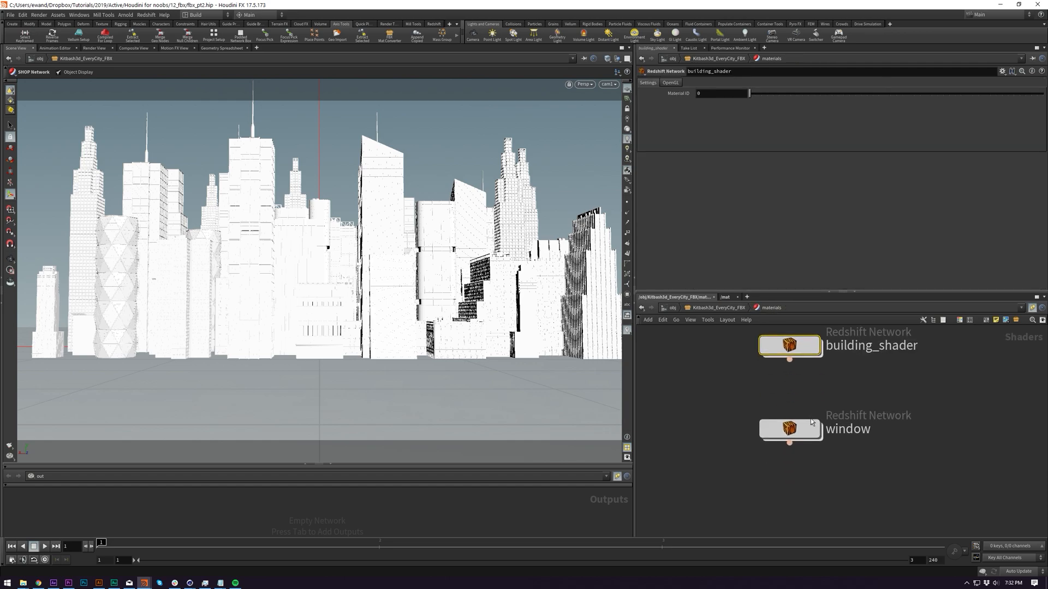
pyautogui.doubleClick(797, 429)
pyautogui.press('Tab')
pyautogui.write('mat')
pyautogui.press('Return')
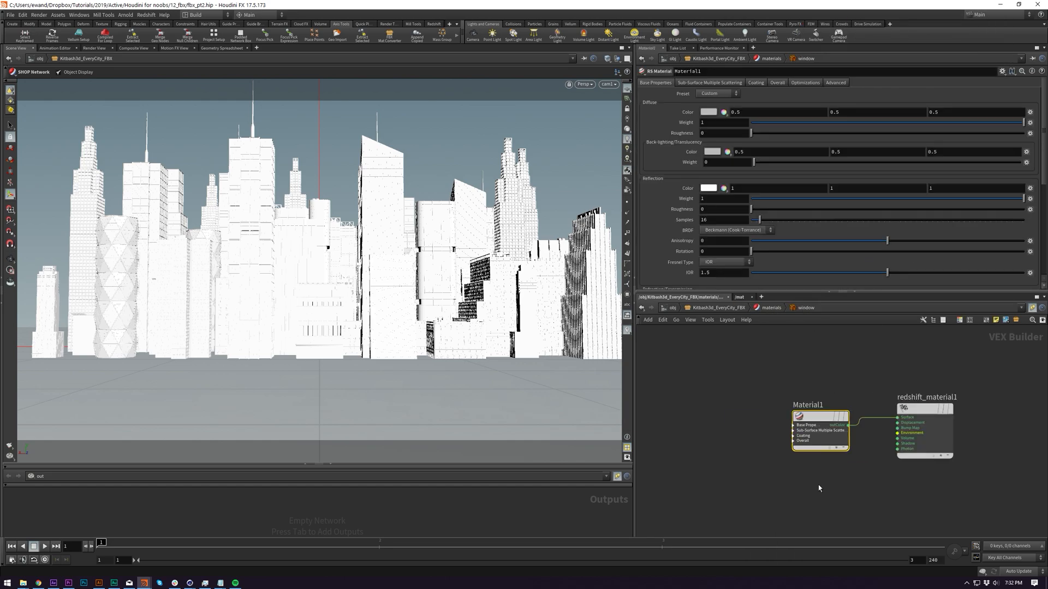
pyautogui.click(719, 94)
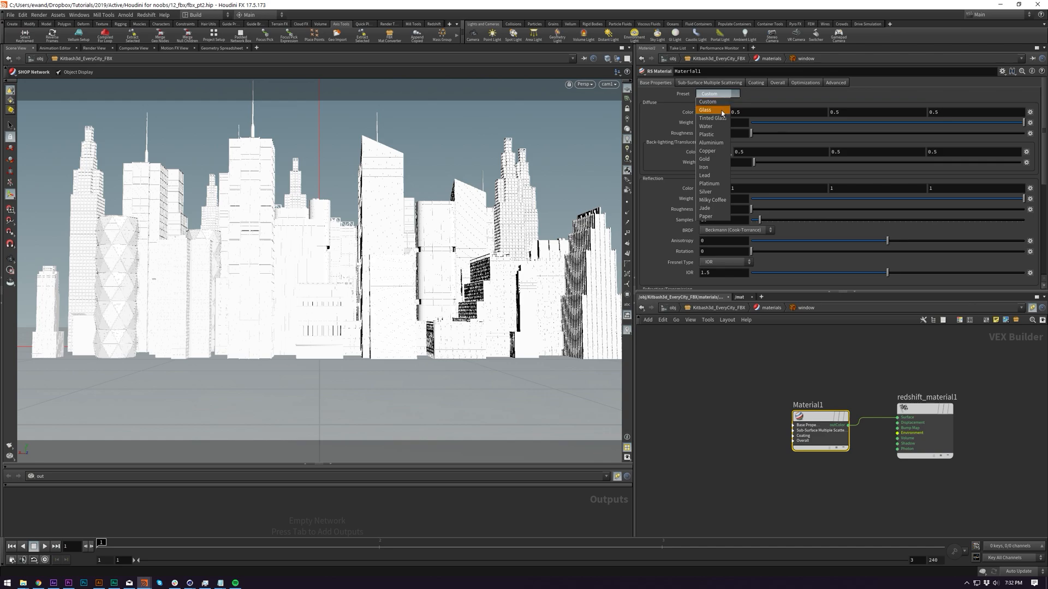
pyautogui.click(720, 111)
pyautogui.scroll(-3, 681, 186)
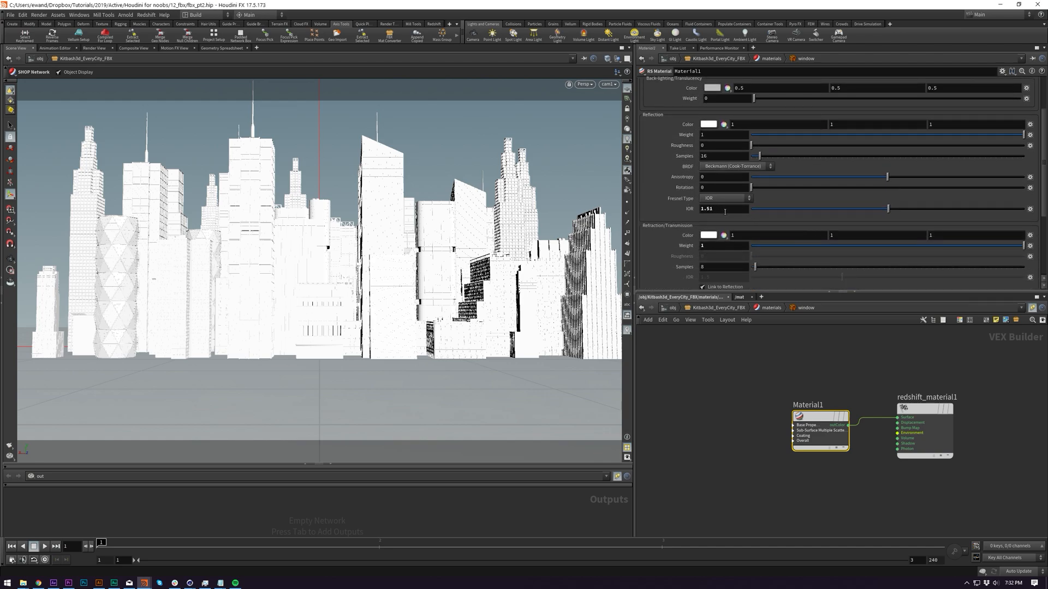
pyautogui.scroll(-1, 709, 232)
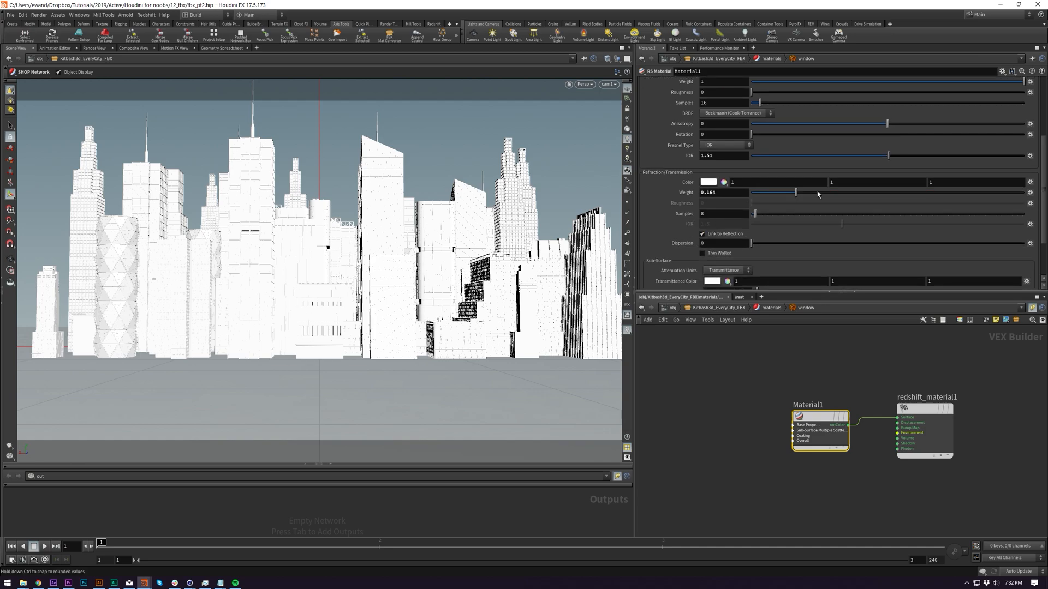
# - Return from the window shader to the object-level network and save the scene
pyautogui.click(755, 404)
pyautogui.scroll(-3, 751, 382)
pyautogui.scroll(3, 752, 381)
pyautogui.moveTo(752, 382); pyautogui.dragTo(792, 383, button='middle')
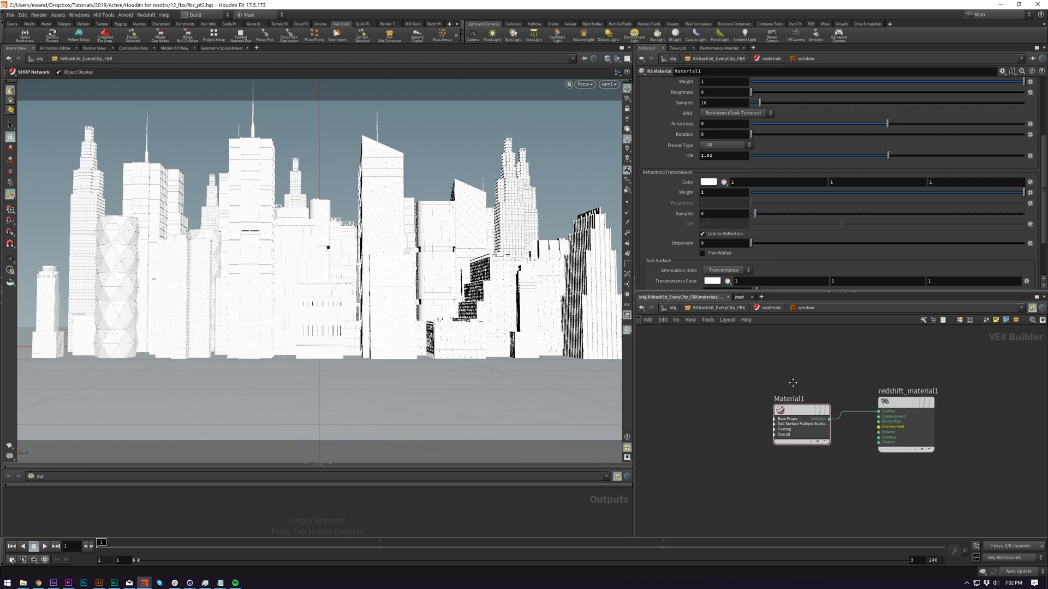
pyautogui.press('u')
pyautogui.press('u')
pyautogui.press('u')
pyautogui.press('Escape')
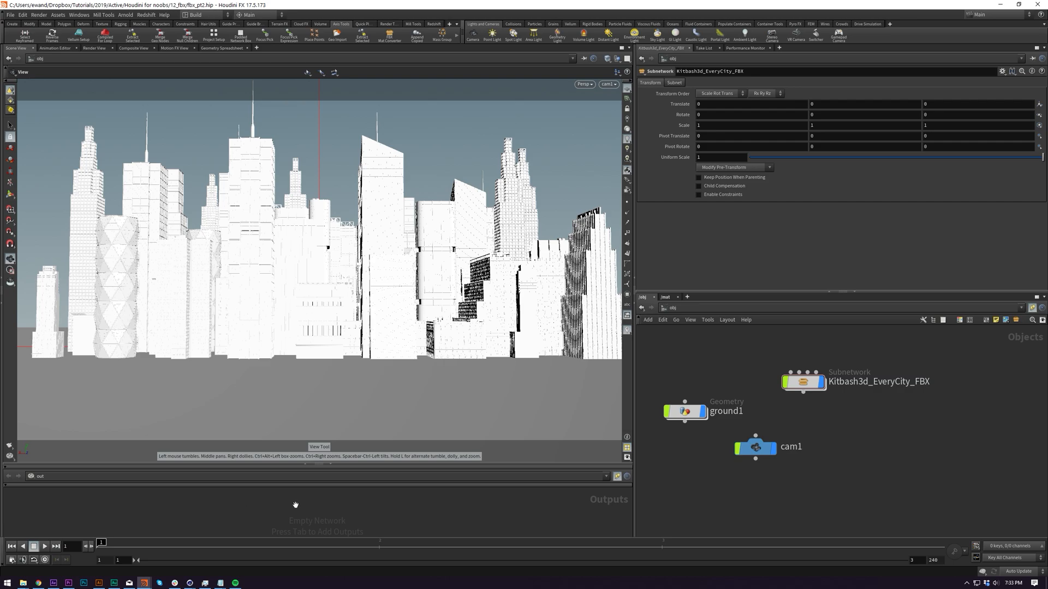
pyautogui.hotkey('ctrl', 's')
# - Add a Redshift (Custom) render node to the output network
pyautogui.press('Tab')
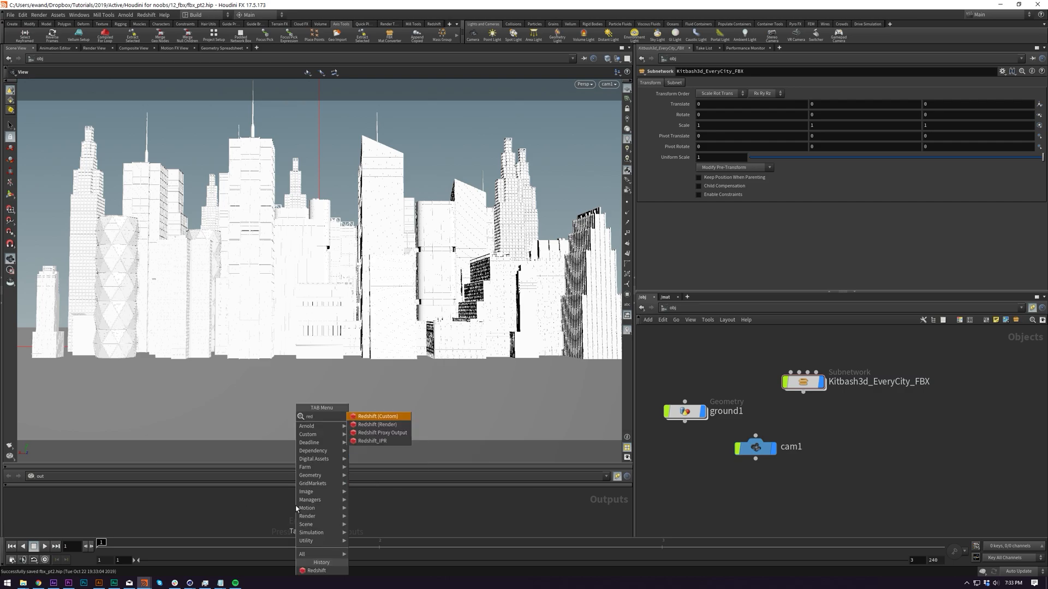
pyautogui.press('Return')
pyautogui.click(295, 506)
pyautogui.scroll(3, 295, 507)
pyautogui.press('Tab')
pyautogui.write('red')
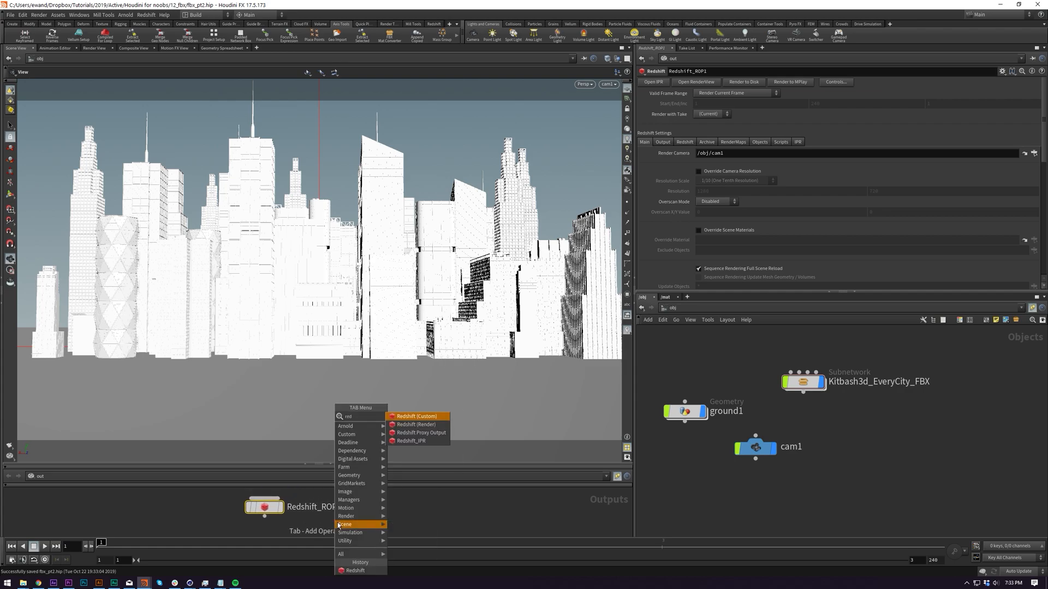
pyautogui.press('Down')
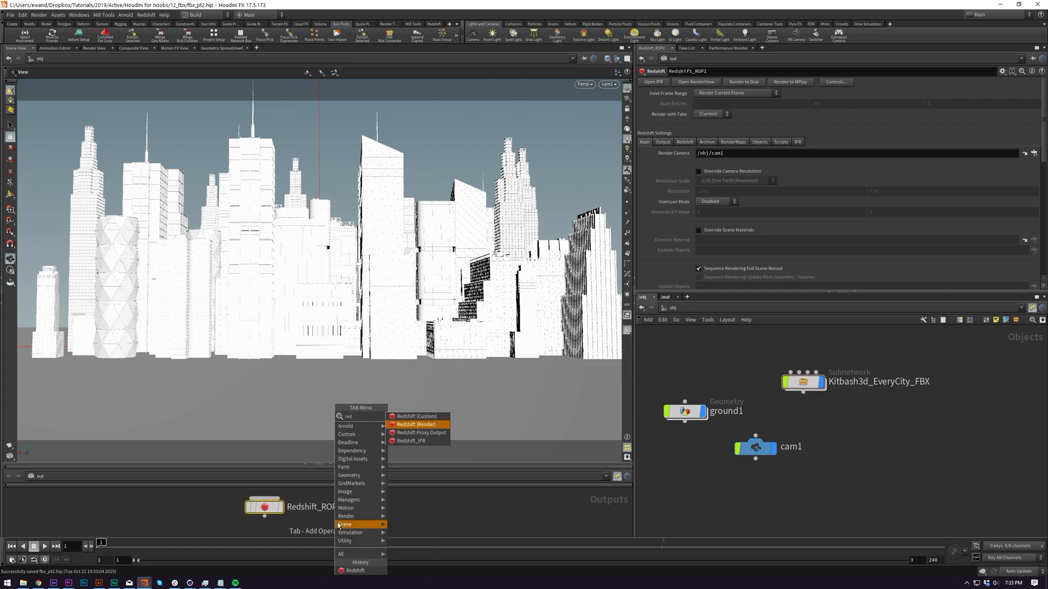
pyautogui.press('Escape')
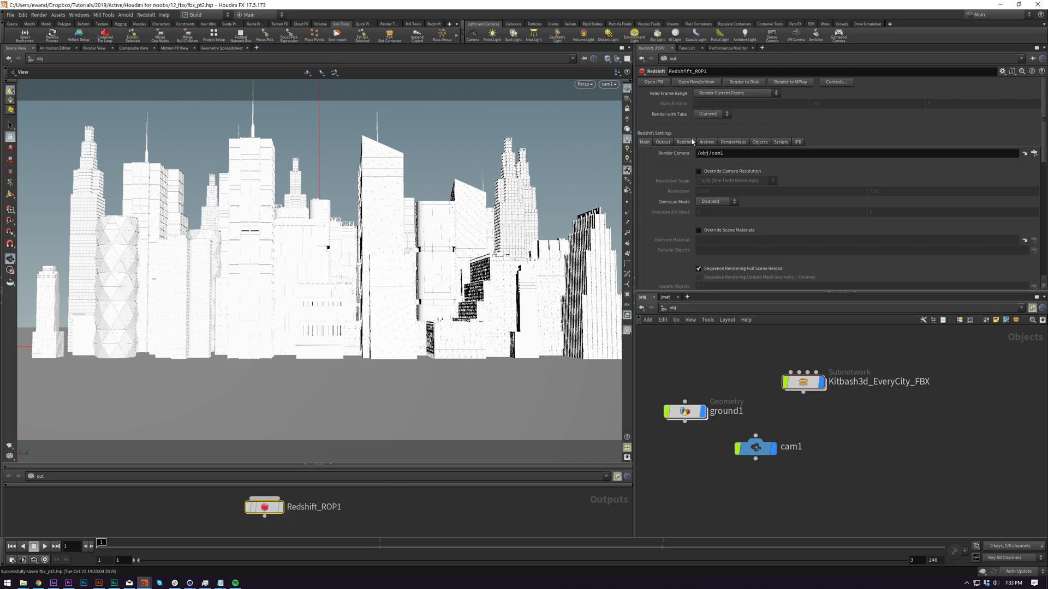
pyautogui.scroll(-2, 357, 499)
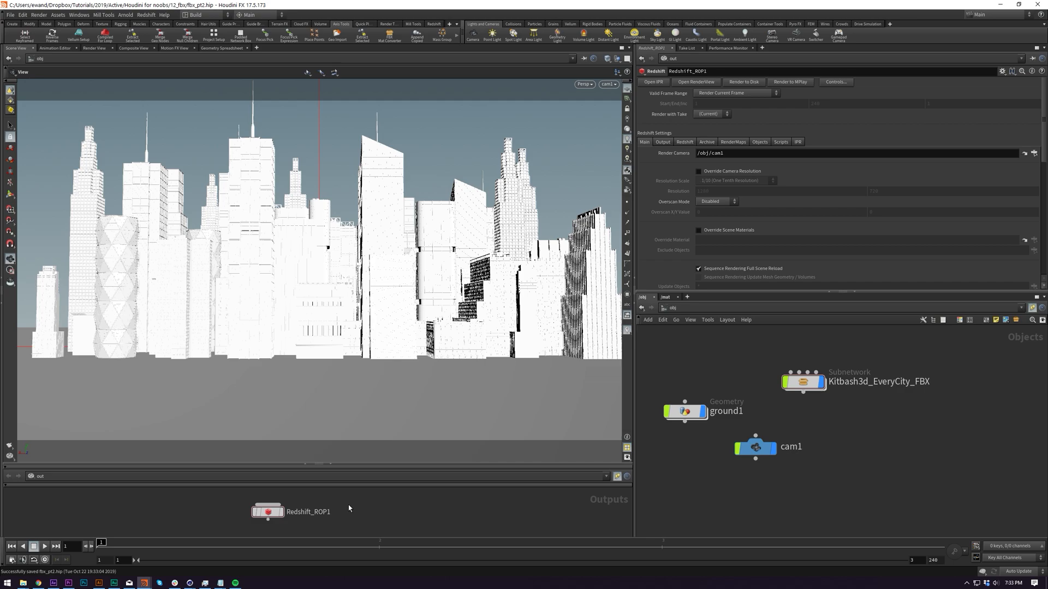
pyautogui.press('Tab')
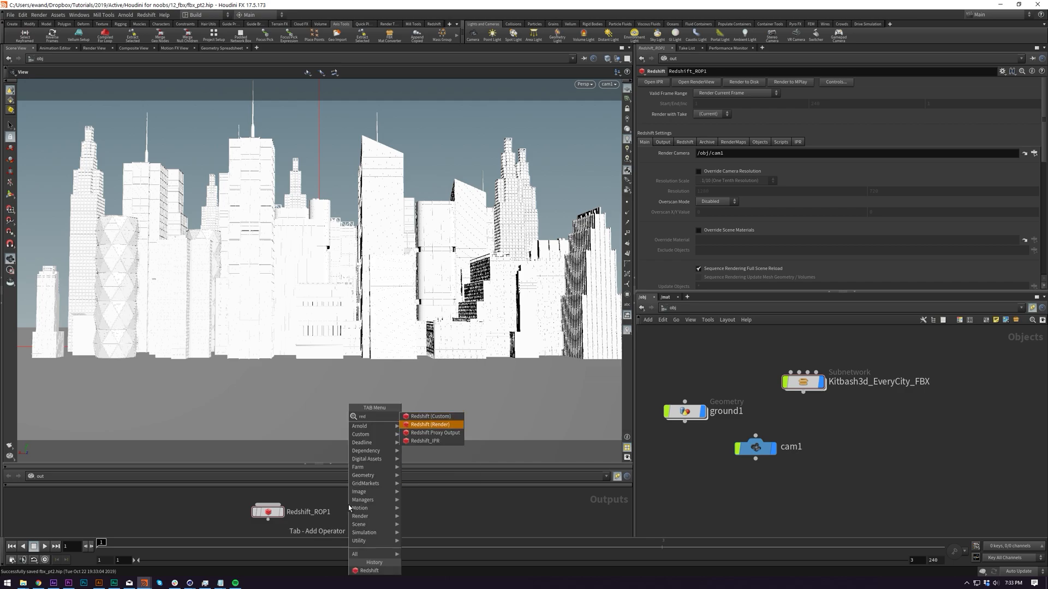
pyautogui.press('Escape')
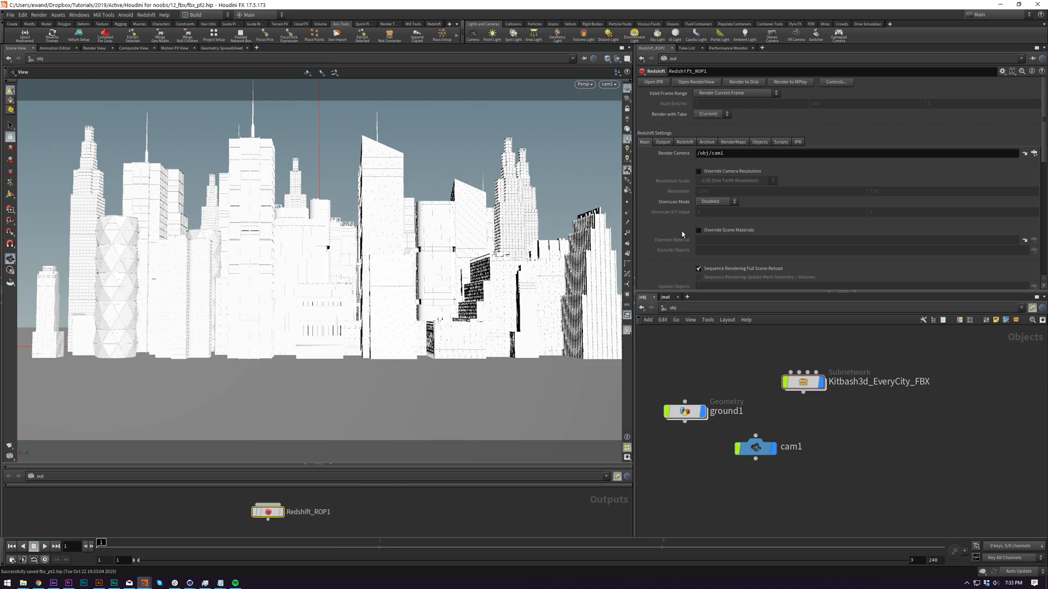
# - Set the Redshift render node's primary GI engine to Brute Force and return to its sampling options
pyautogui.click(685, 142)
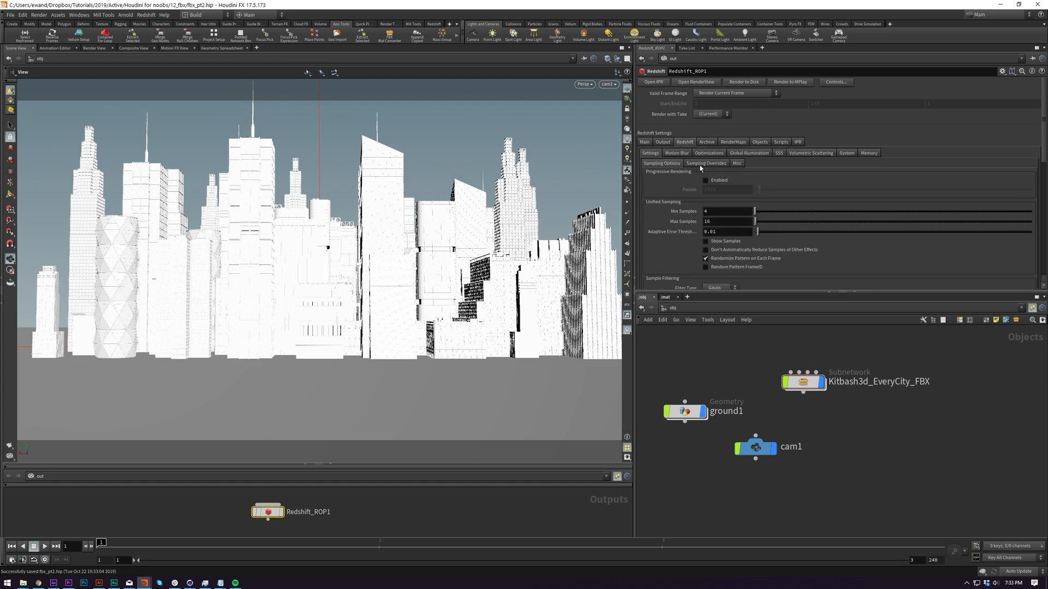
pyautogui.click(749, 153)
pyautogui.click(733, 174)
pyautogui.click(718, 184)
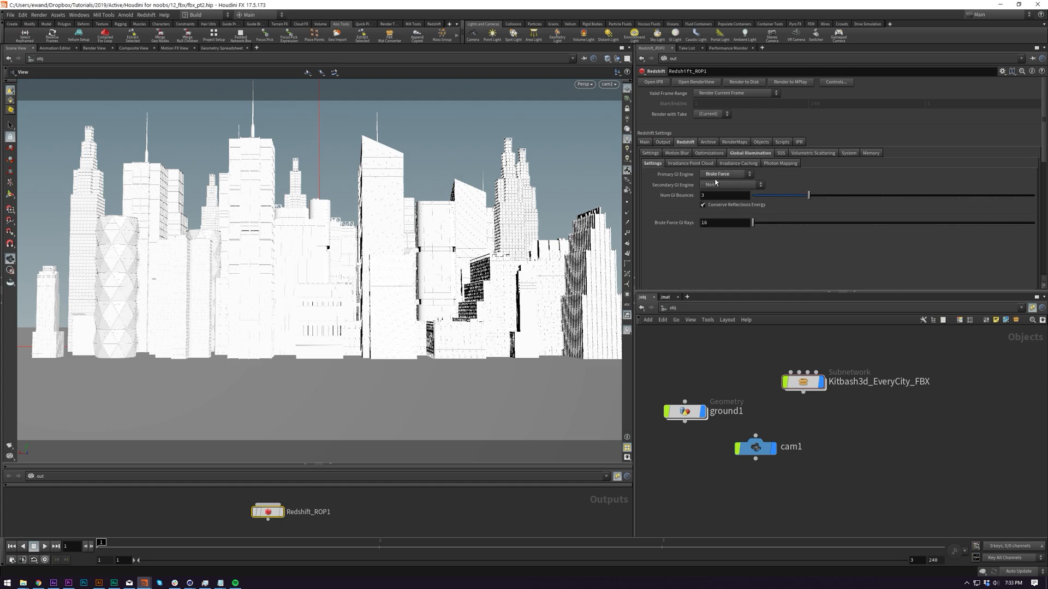
pyautogui.click(649, 154)
# - Add a Redshift sun light to the object network beside the camera and city subnetwork
pyautogui.moveTo(782, 409); pyautogui.dragTo(813, 416, button='middle')
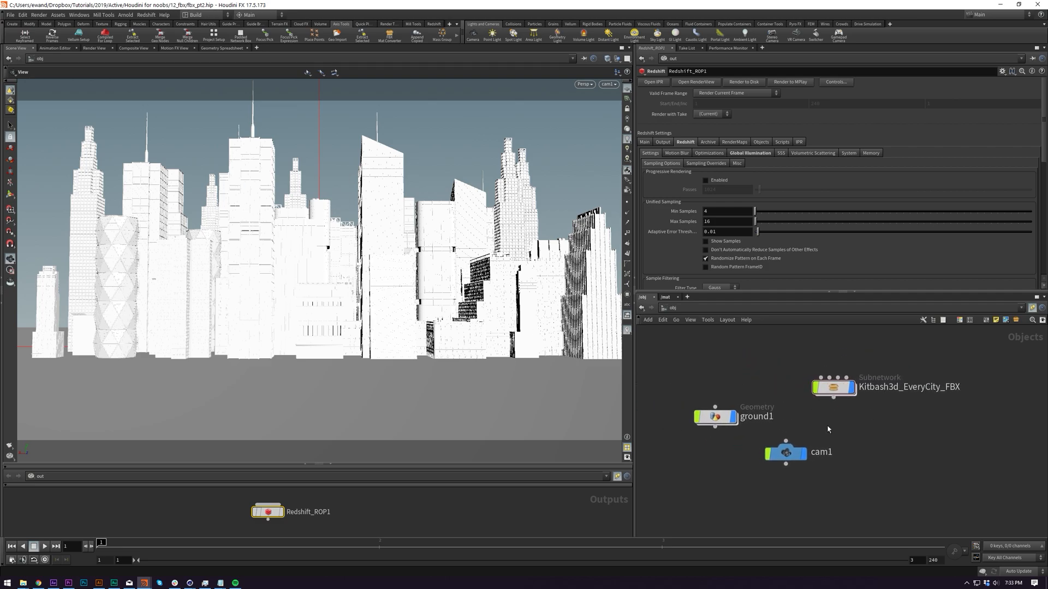
pyautogui.moveTo(827, 430); pyautogui.dragTo(777, 441, button='middle')
pyautogui.press('Tab')
pyautogui.write('re')
pyautogui.press('BackSpace')
pyautogui.press('BackSpace')
pyautogui.write('sun')
pyautogui.press('Return')
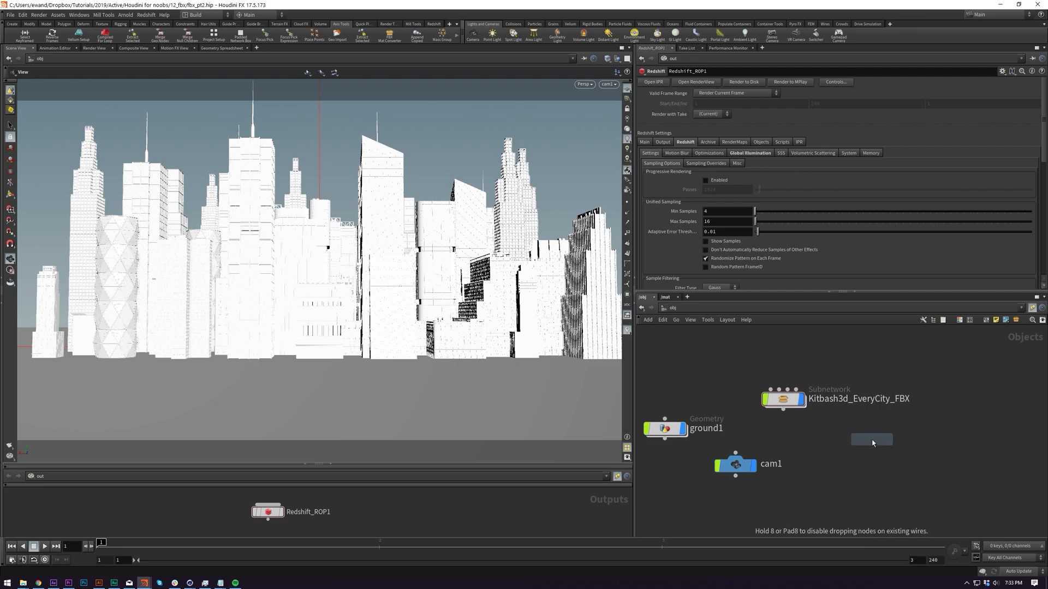
pyautogui.click(872, 441)
# - Rotate the sun light to about -17.4 degrees in X and -240 degrees in Y so it lights the skyline from the side
pyautogui.press('r')
pyautogui.moveTo(346, 355); pyautogui.dragTo(244, 354)
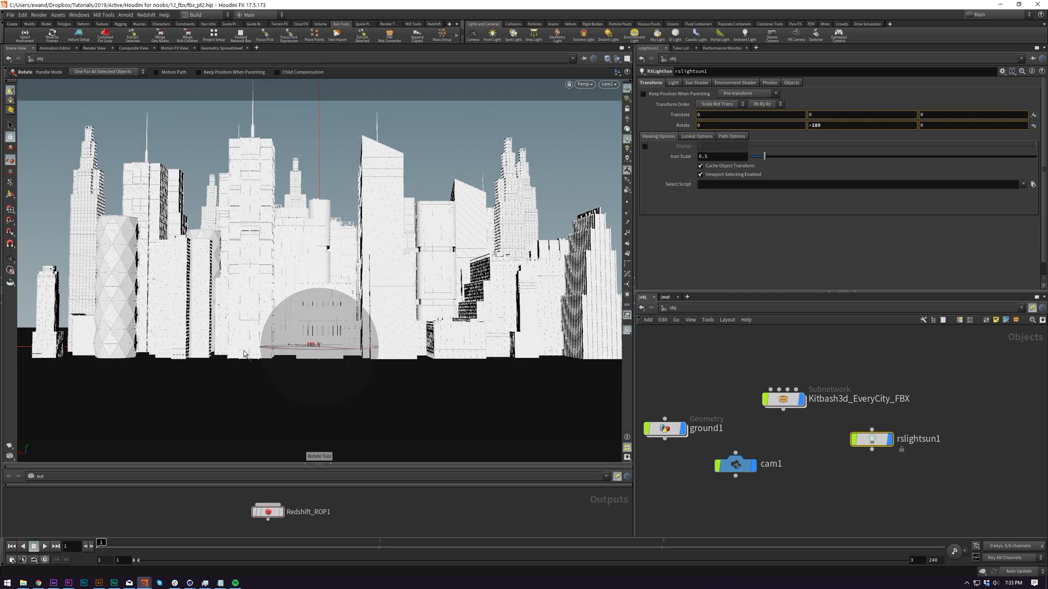
pyautogui.moveTo(319, 341); pyautogui.dragTo(320, 327)
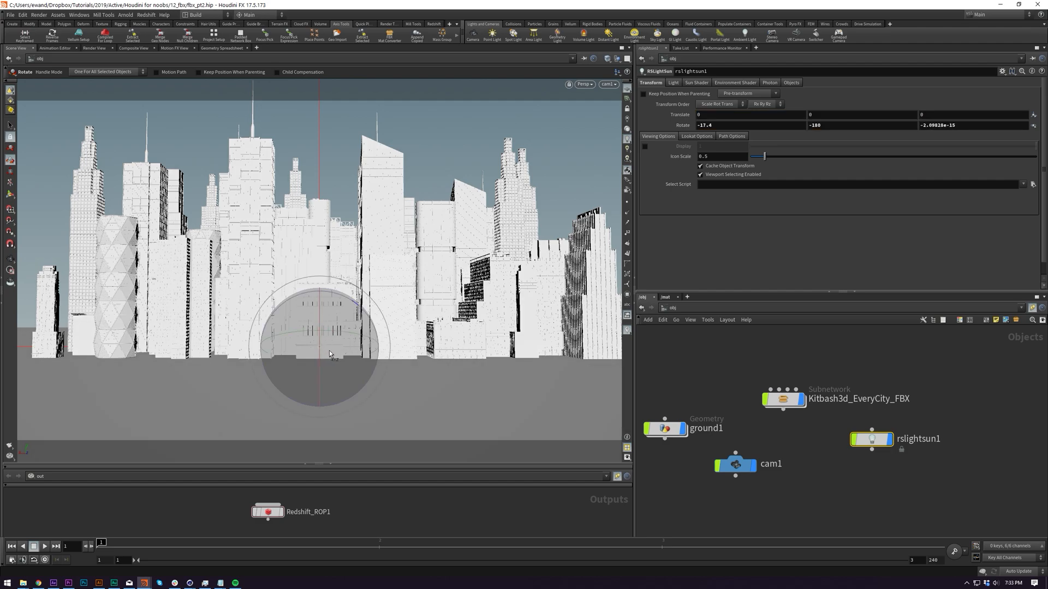
pyautogui.press('m')
pyautogui.moveTo(352, 353); pyautogui.dragTo(311, 353)
pyautogui.press('Escape')
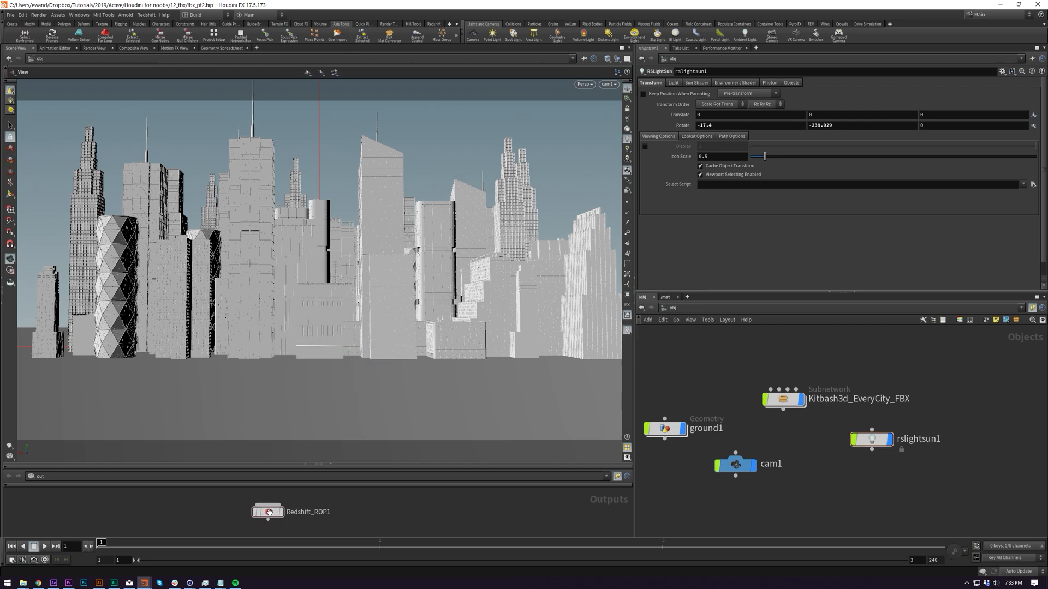
# - Open the Redshift Render View from the render node and start rendering the skyline
pyautogui.click(268, 512)
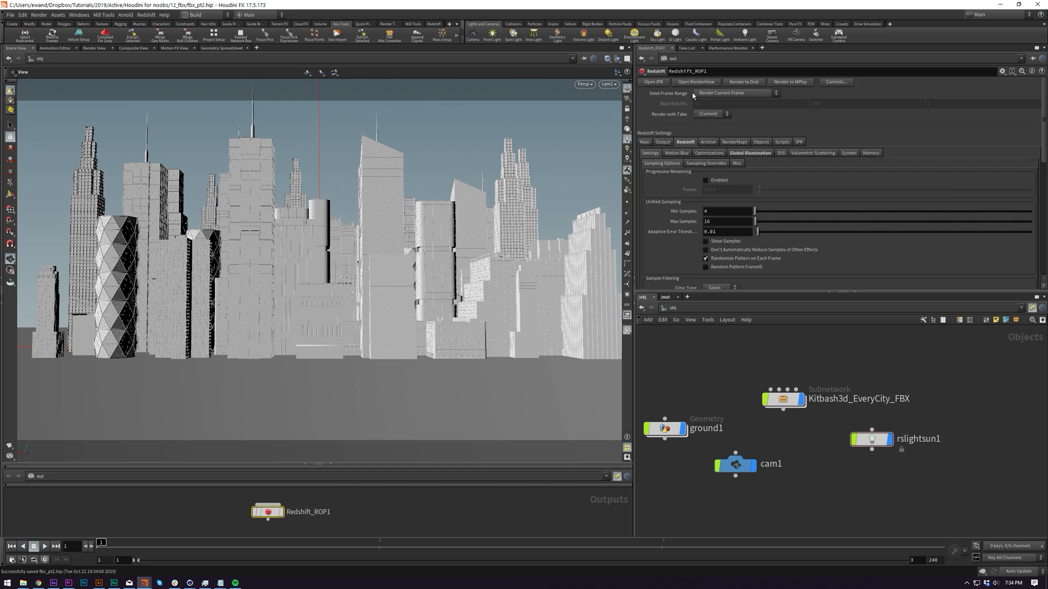
pyautogui.click(697, 83)
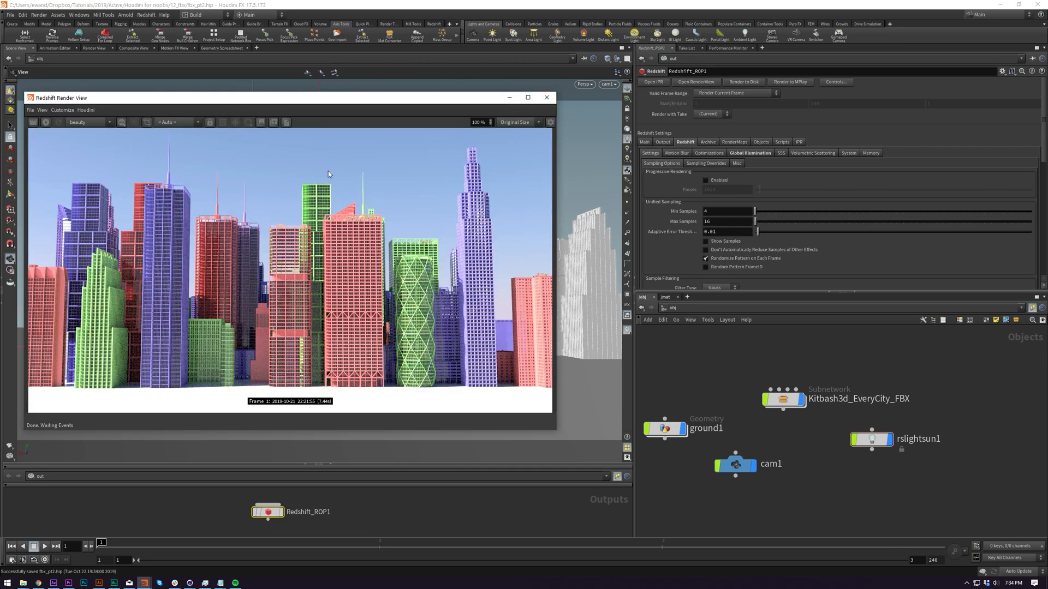
pyautogui.click(85, 110)
pyautogui.click(86, 110)
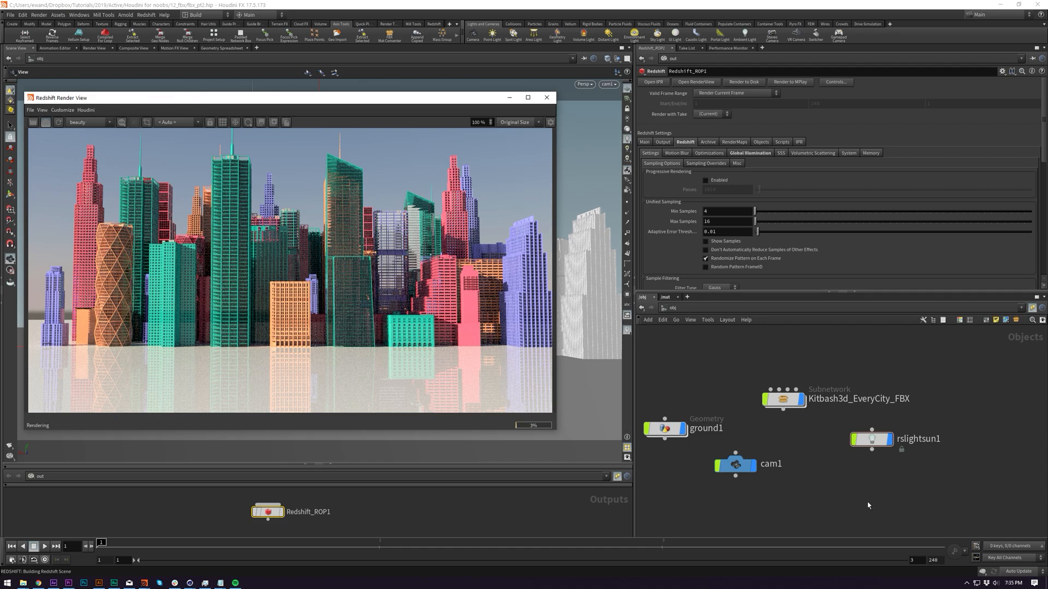
# - Select cam1 and move the Redshift Render View window lower so the upper part of the viewport is uncovered
pyautogui.click(735, 464)
pyautogui.moveTo(477, 107); pyautogui.dragTo(491, 209)
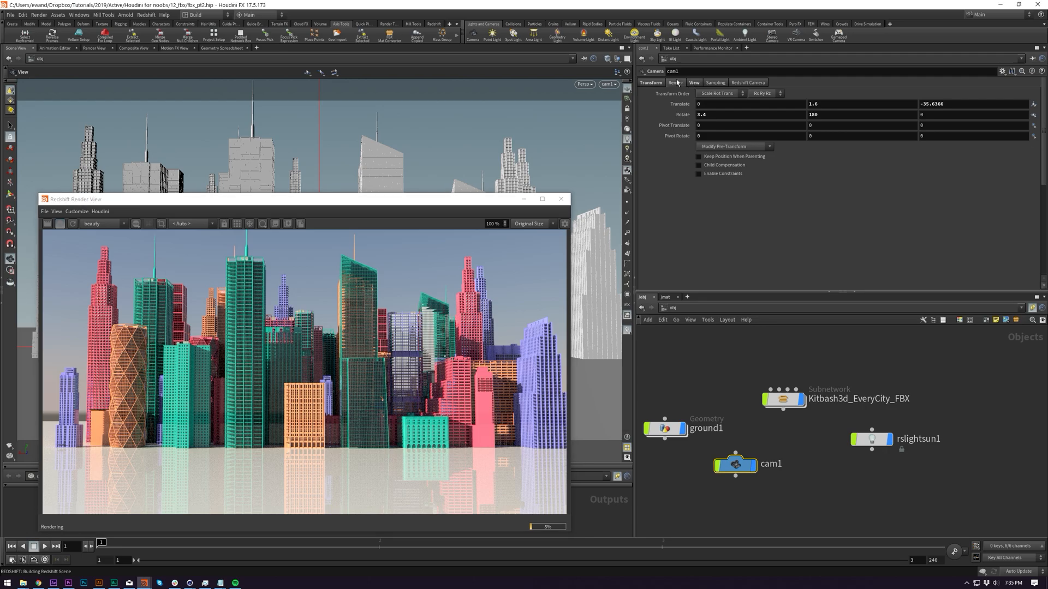
pyautogui.click(693, 83)
pyautogui.click(649, 83)
pyautogui.moveTo(483, 204); pyautogui.dragTo(512, 269)
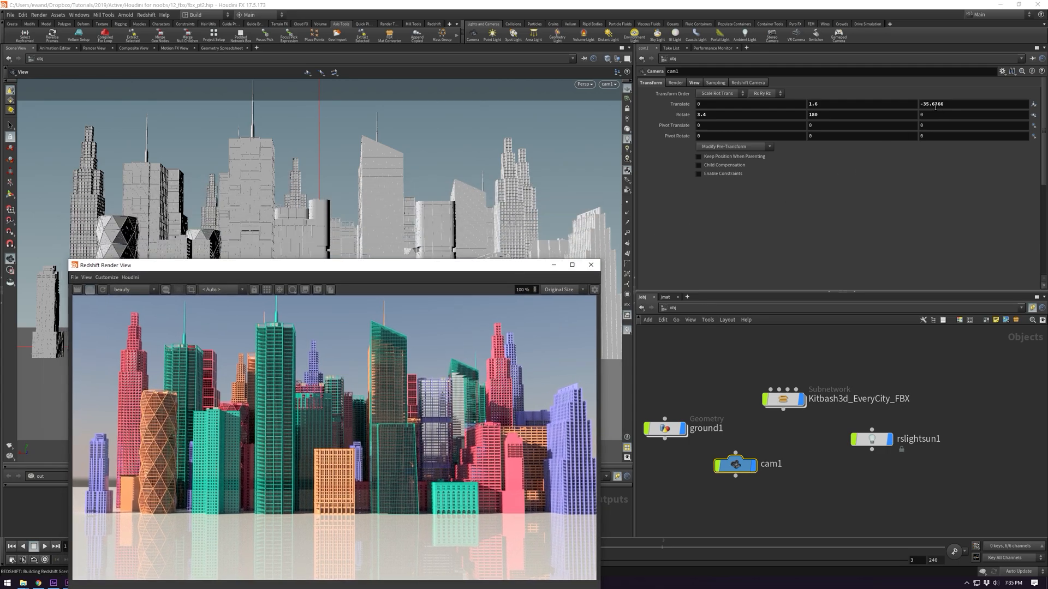
pyautogui.moveTo(763, 447); pyautogui.dragTo(817, 437, button='middle')
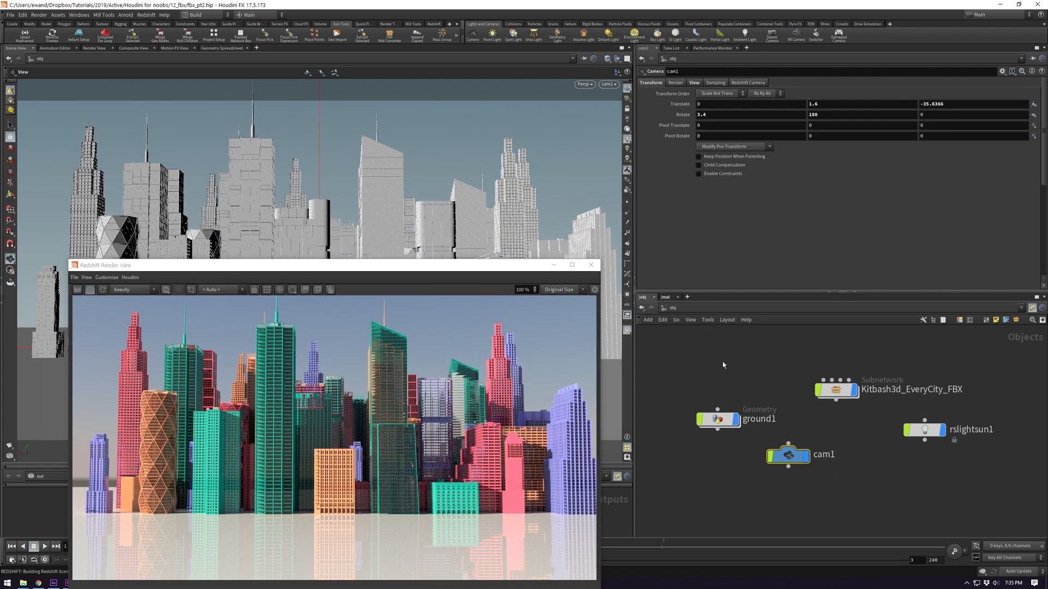
# - Tilt cam1 to an X rotation of 6.2 and move it closer to the city at Z -31.2366
pyautogui.click(718, 419)
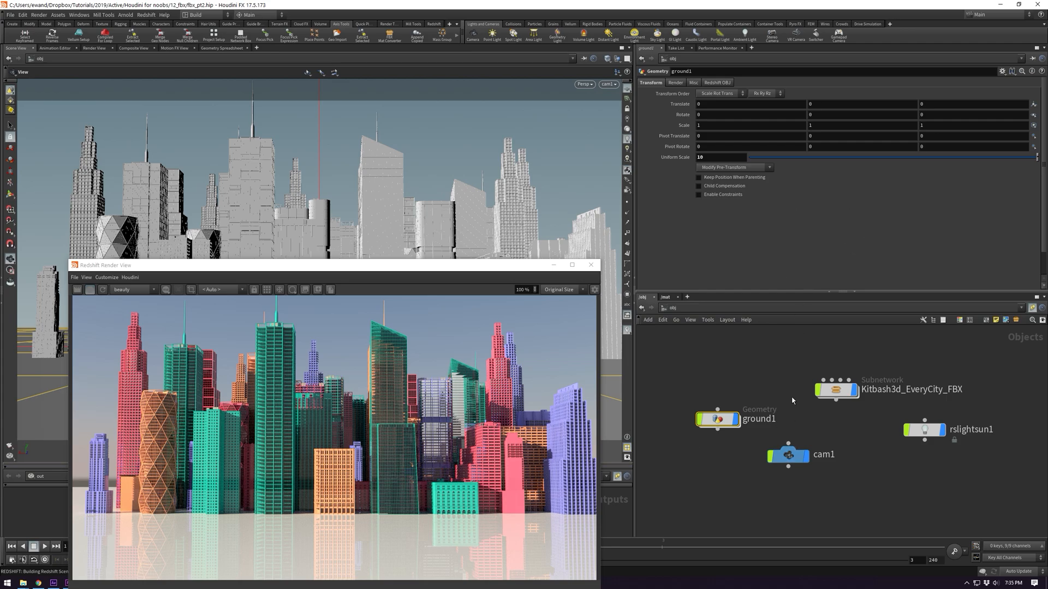
pyautogui.click(787, 455)
pyautogui.moveTo(768, 116); pyautogui.dragTo(873, 110, button='middle')
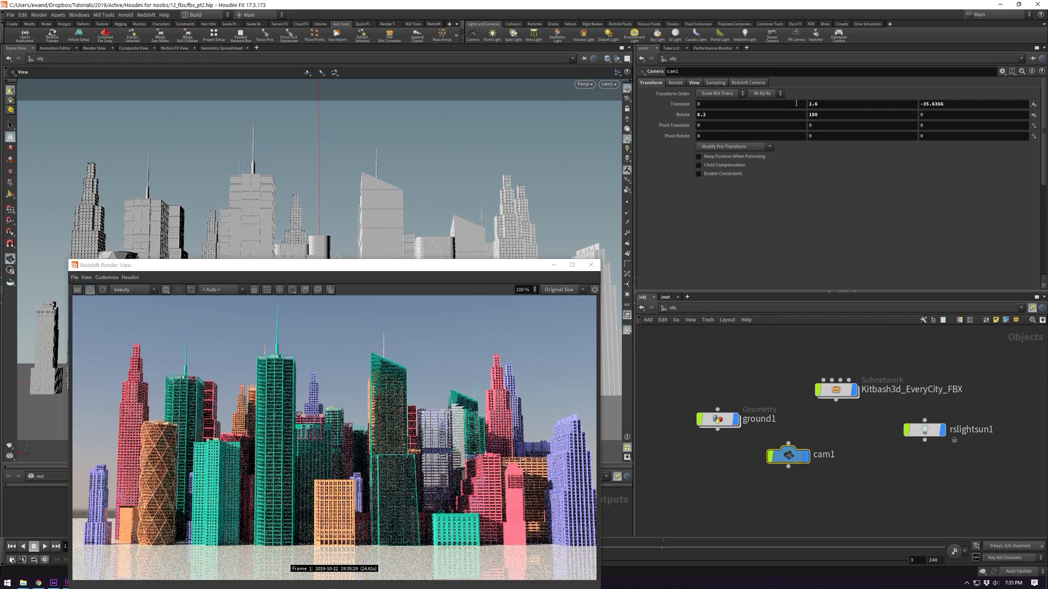
pyautogui.moveTo(939, 105); pyautogui.dragTo(990, 105, button='middle')
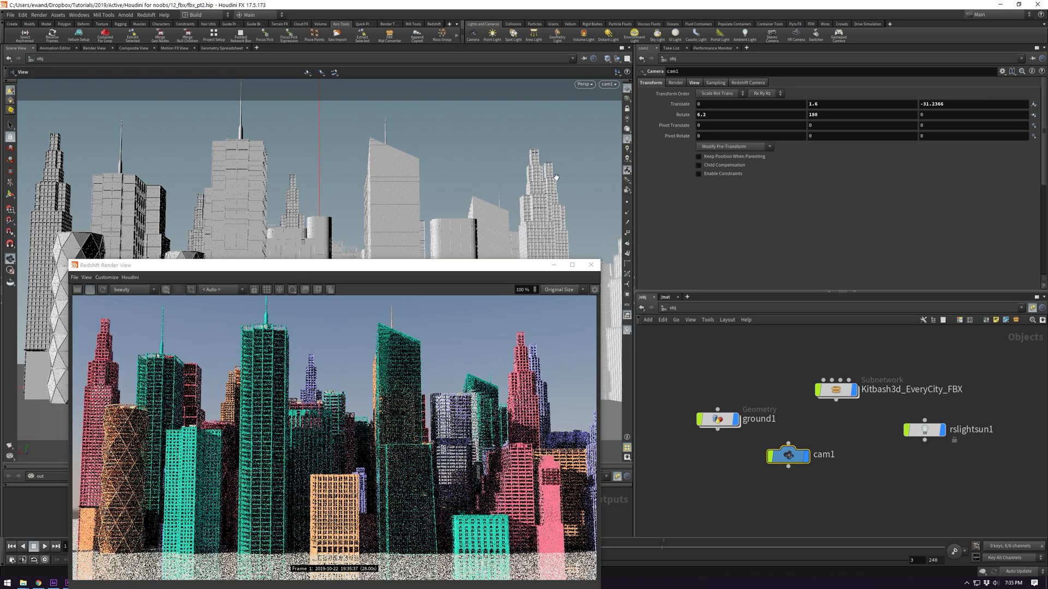
# - Choose a camera refresh mode for the Redshift Render View
pyautogui.click(130, 277)
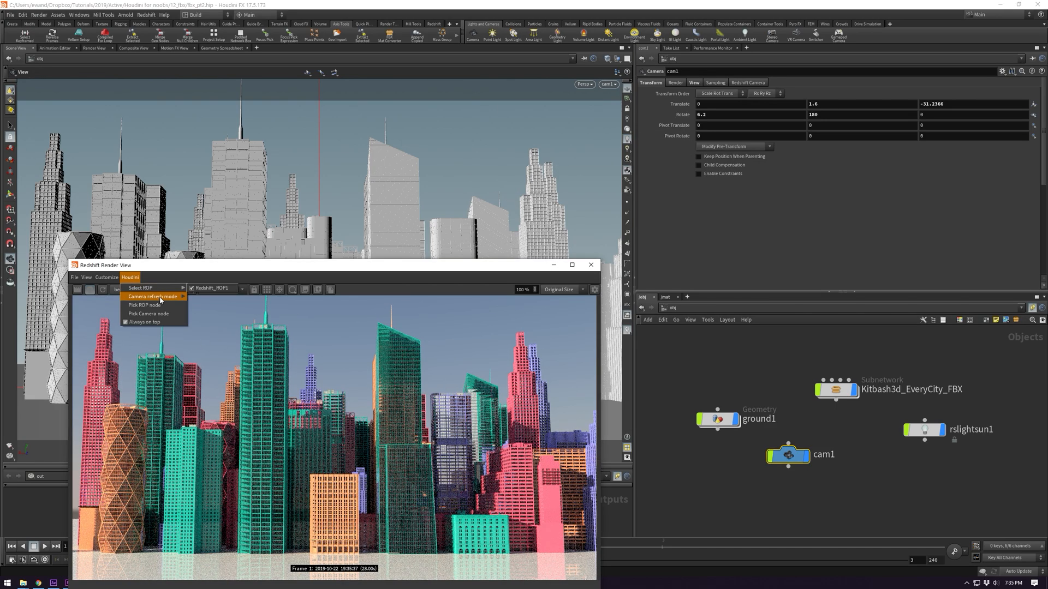
pyautogui.moveTo(161, 297)
pyautogui.click(224, 312)
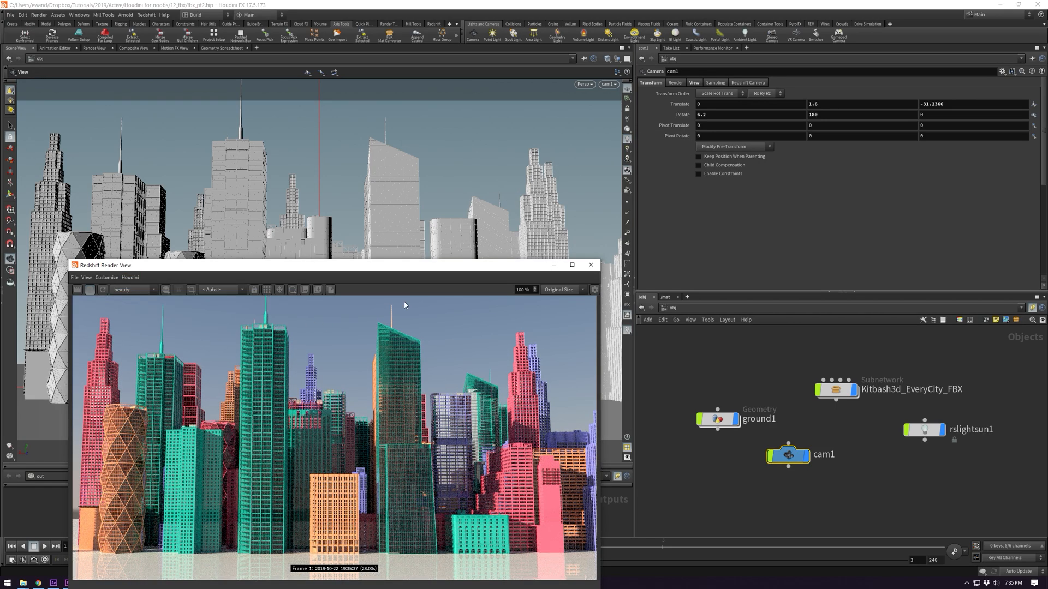
# - Examine the rooftops and their equipment from above in the viewport and the live render
pyautogui.moveTo(462, 228); pyautogui.dragTo(526, 129)
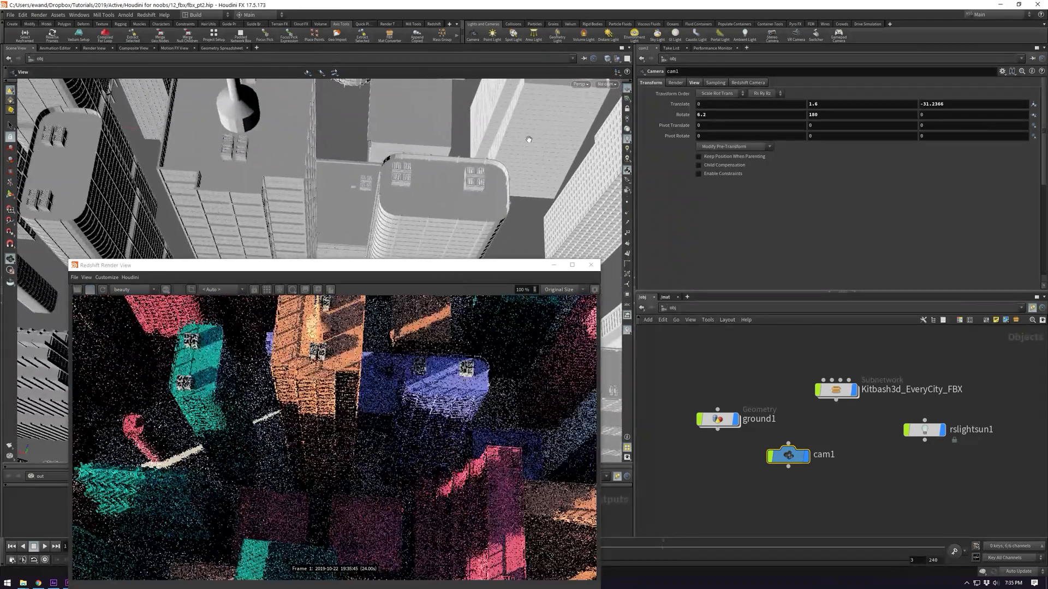
pyautogui.scroll(5, 424, 147)
pyautogui.scroll(-5, 423, 147)
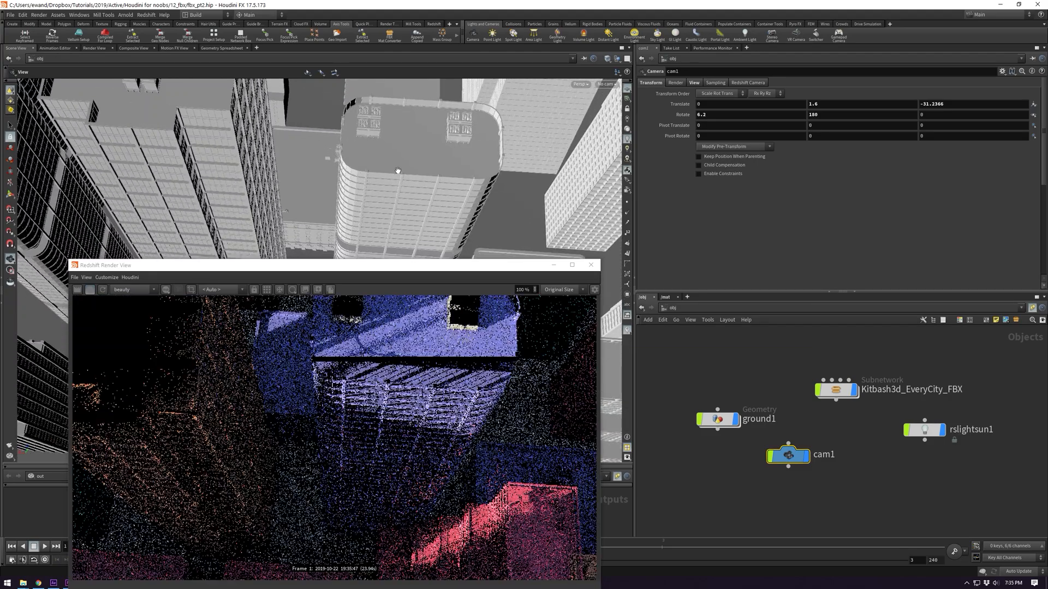
pyautogui.scroll(3, 431, 183)
pyautogui.moveTo(431, 183); pyautogui.dragTo(416, 212, button='middle')
pyautogui.scroll(-4, 425, 178)
pyautogui.scroll(2, 427, 182)
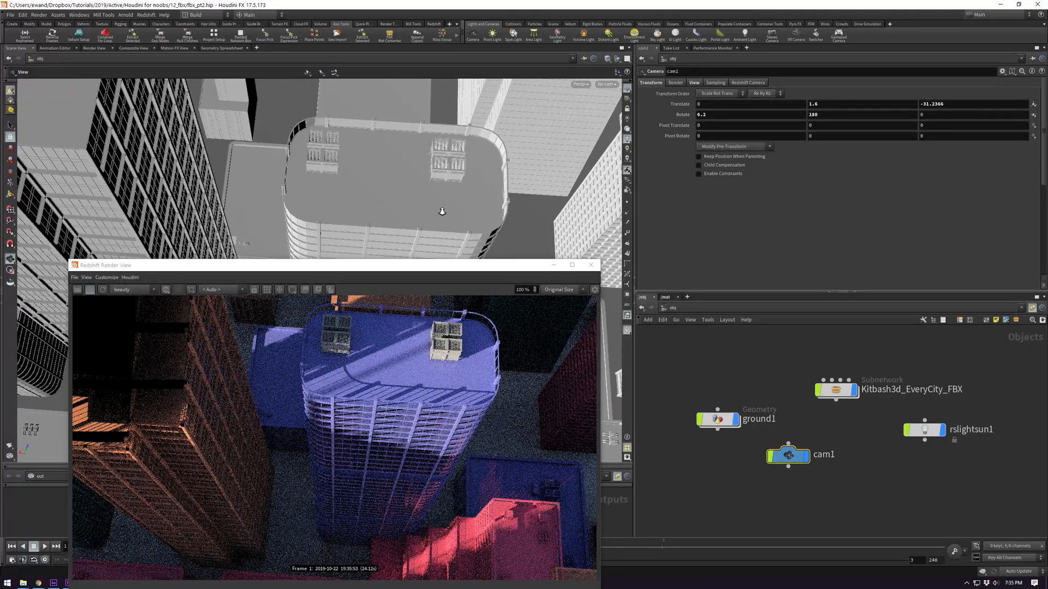
pyautogui.scroll(-4, 440, 215)
# - Apply the Copper preset to the Redshift material inside the roofthings material builder
pyautogui.click(665, 297)
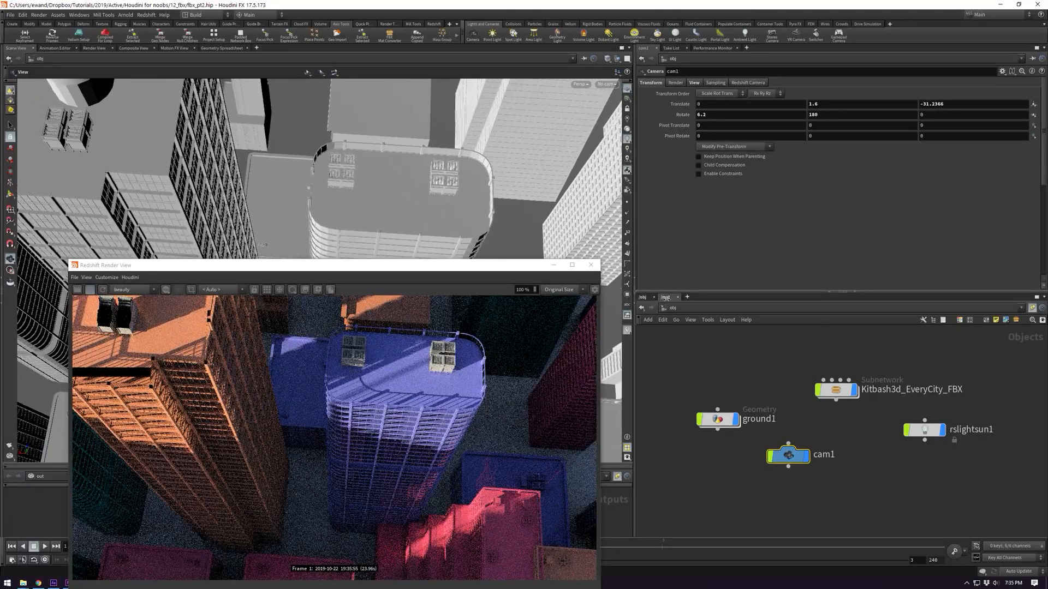
pyautogui.doubleClick(841, 428)
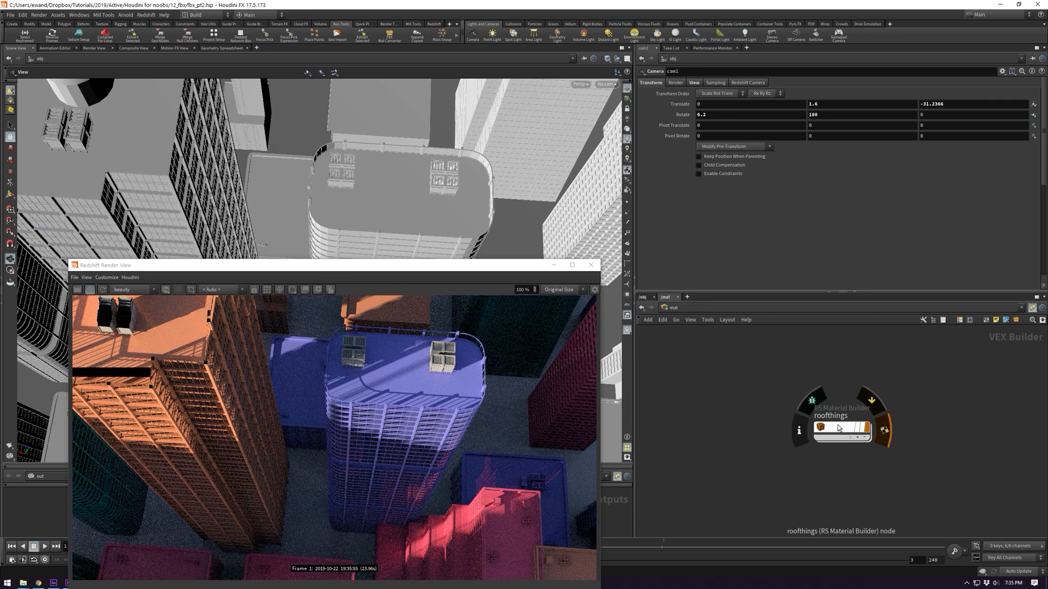
pyautogui.scroll(4, 675, 136)
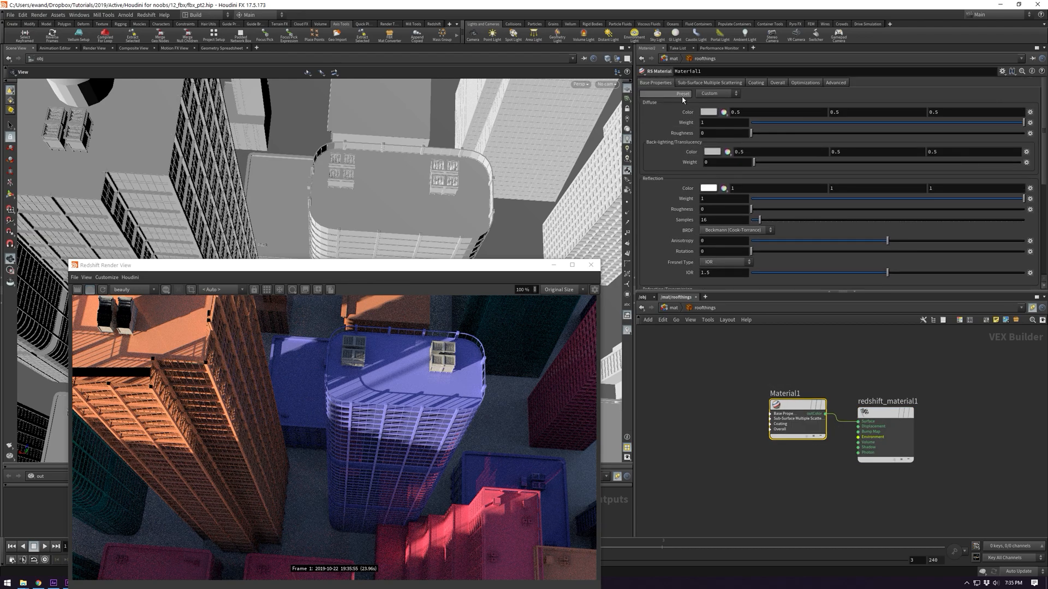
pyautogui.click(709, 93)
pyautogui.click(708, 151)
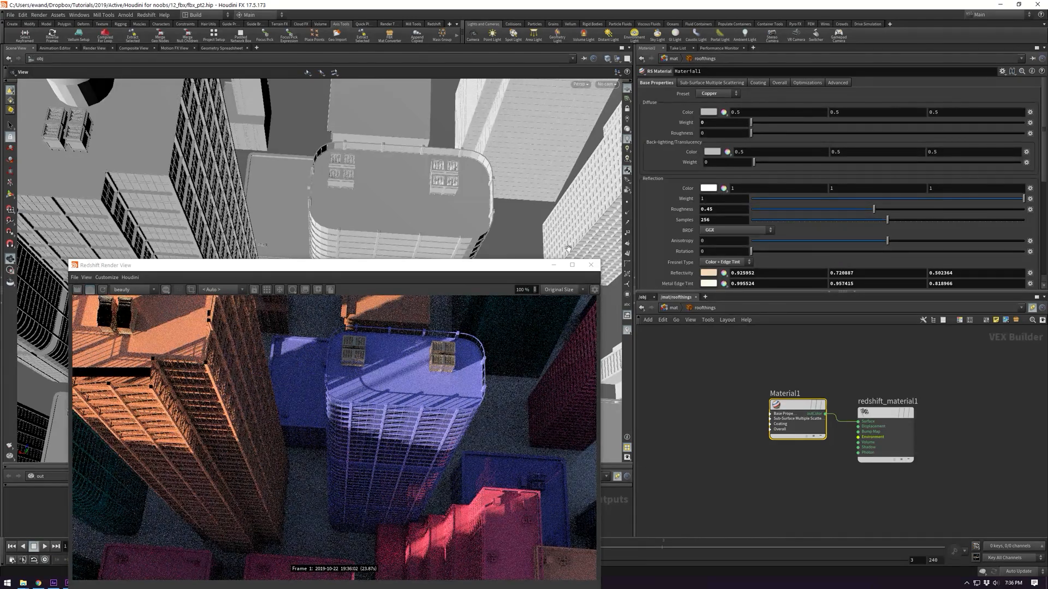
# - Look through cam1 again and close the Redshift Render View after checking the skyline
pyautogui.click(607, 84)
pyautogui.click(617, 124)
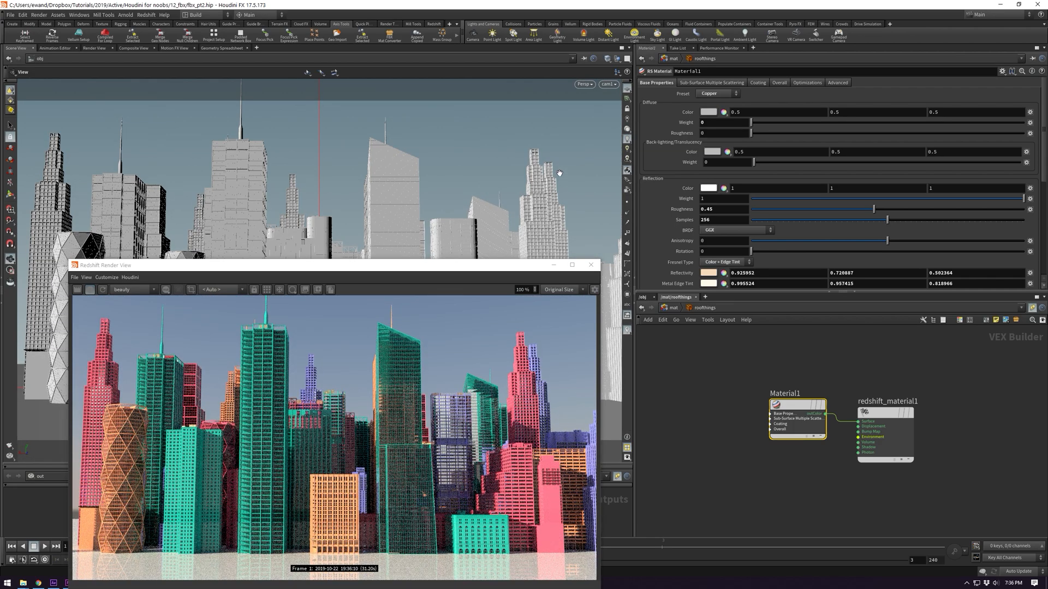
pyautogui.moveTo(457, 270); pyautogui.dragTo(452, 120)
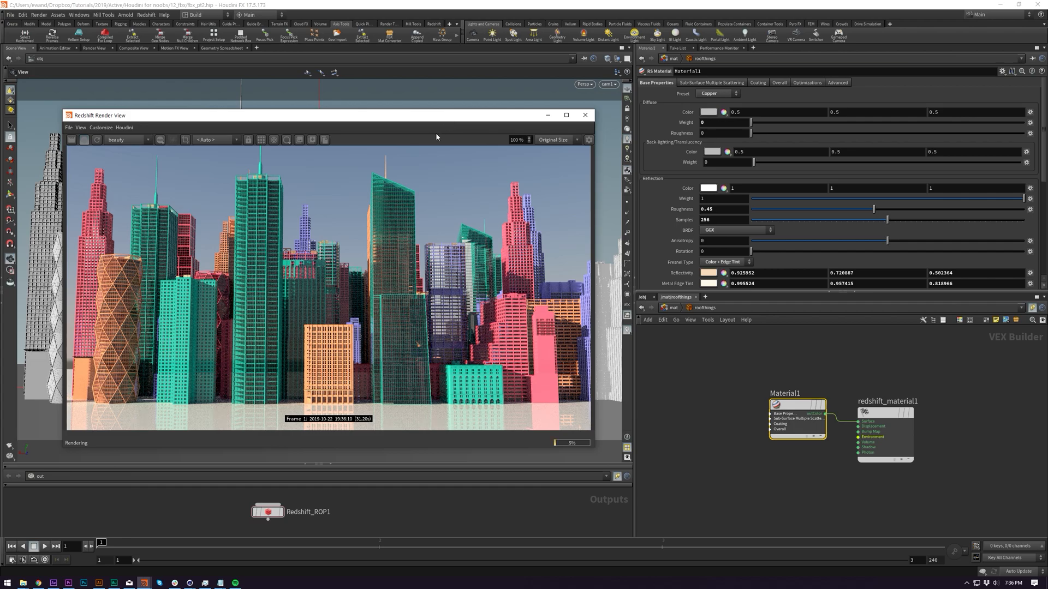
pyautogui.moveTo(429, 120); pyautogui.dragTo(425, 105)
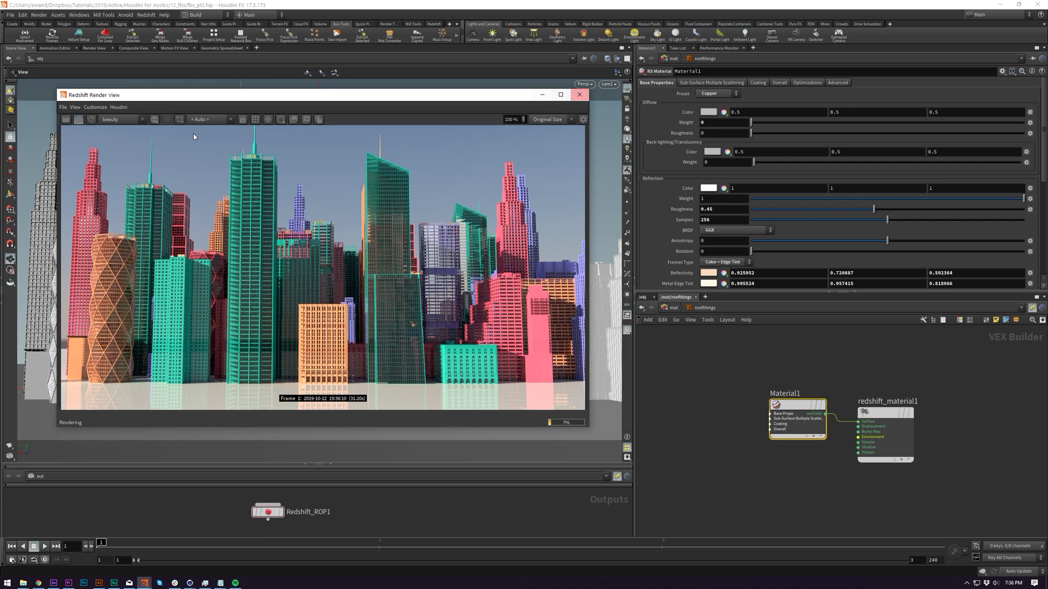
pyautogui.click(579, 96)
# - Return to the object-level network and save the scene file
pyautogui.click(686, 431)
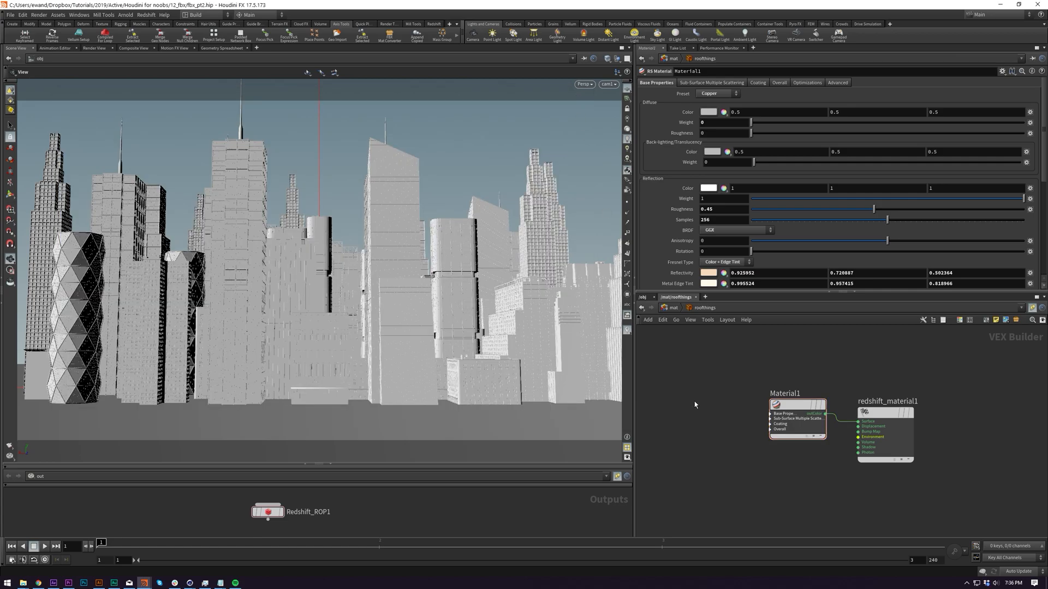
pyautogui.click(643, 297)
pyautogui.hotkey('ctrl', 's')
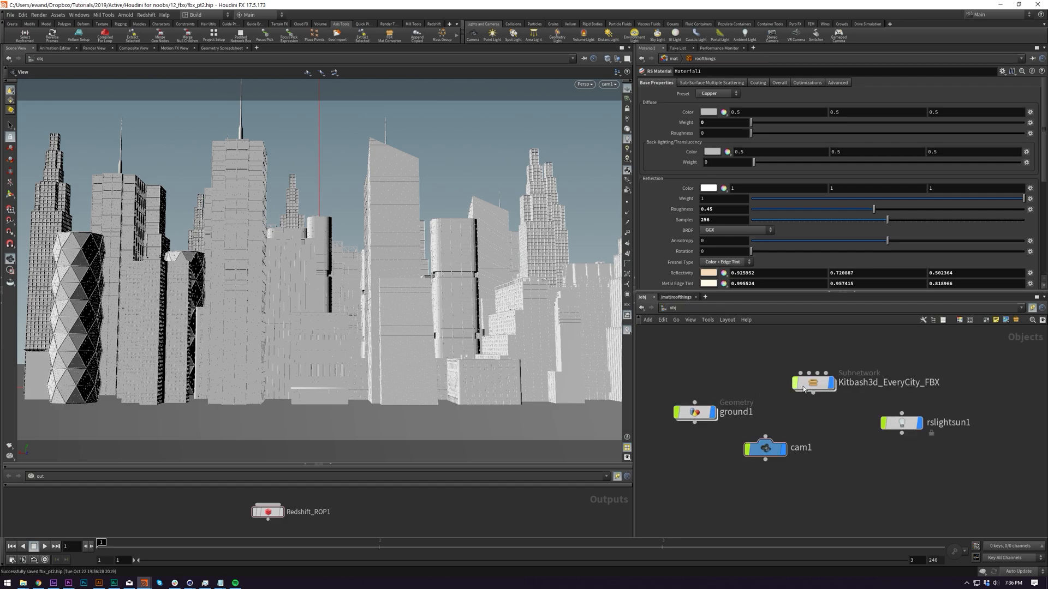
# - Inside the Merge geometry network, connect all the building OUT nulls to a new Switch node
pyautogui.press('1')
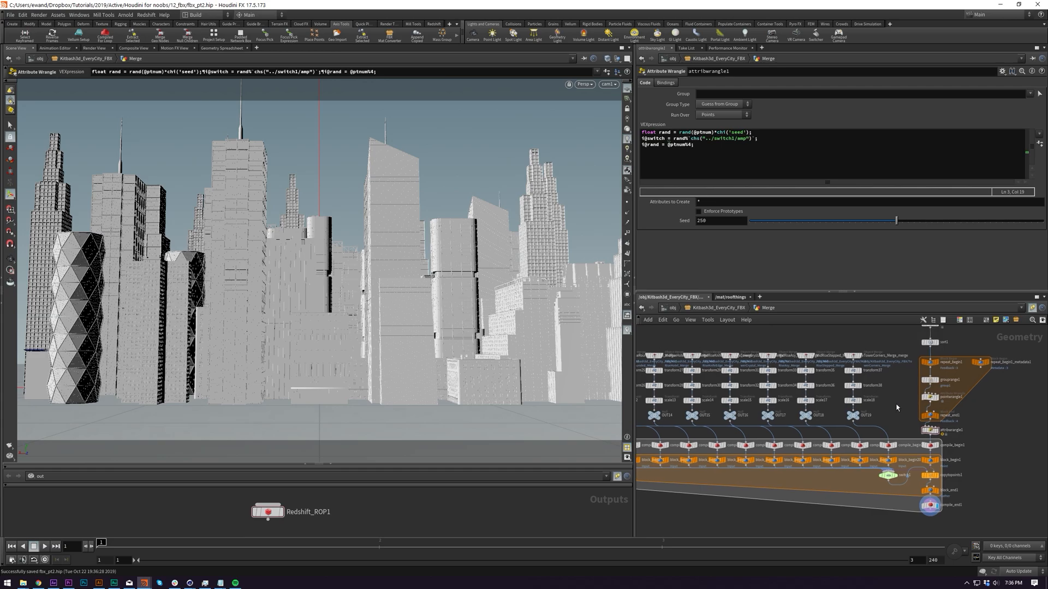
pyautogui.scroll(-3, 977, 463)
pyautogui.moveTo(699, 480); pyautogui.dragTo(849, 450, button='middle')
pyautogui.scroll(-2, 778, 454)
pyautogui.moveTo(687, 414); pyautogui.dragTo(989, 431)
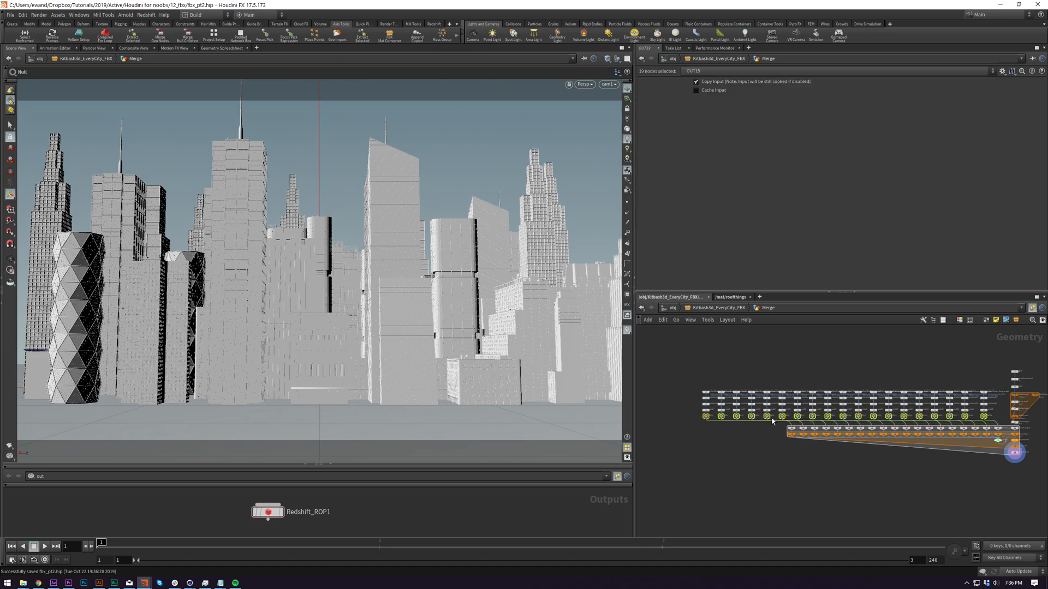
pyautogui.scroll(5, 712, 417)
pyautogui.moveTo(711, 413); pyautogui.dragTo(731, 489)
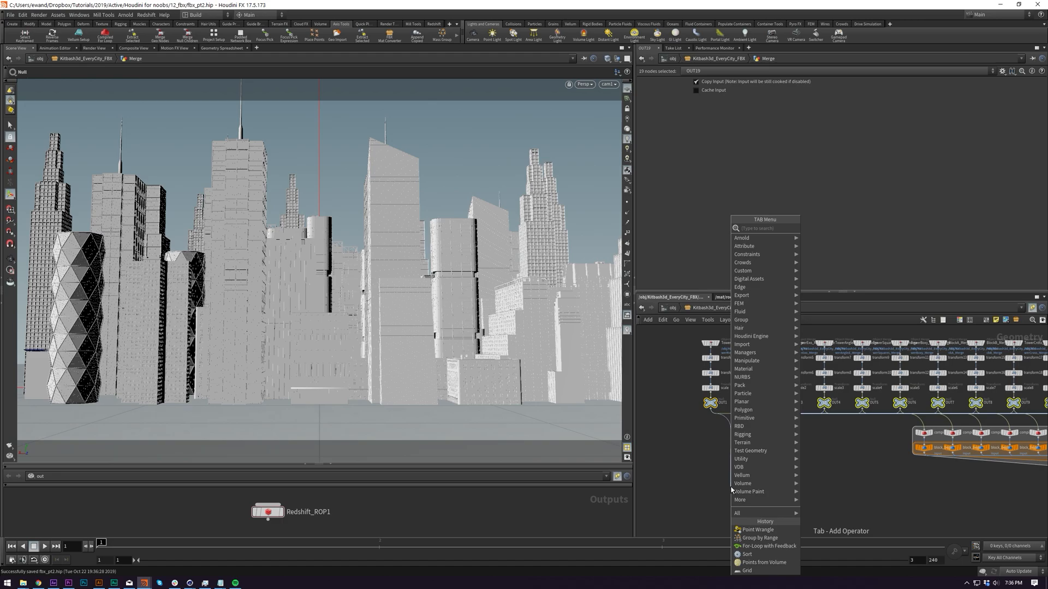
pyautogui.write('switch')
pyautogui.press('Return')
pyautogui.scroll(3, 745, 489)
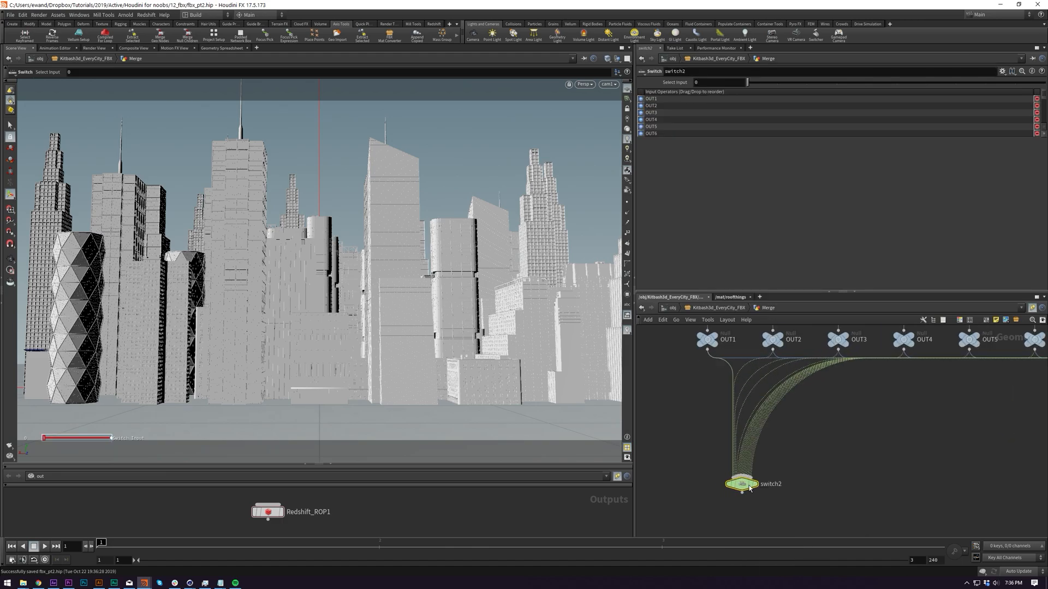
# - Drive the new switch's Select Input with the expression $F-1
pyautogui.click(703, 82)
pyautogui.write('$F-1')
pyautogui.press('Return')
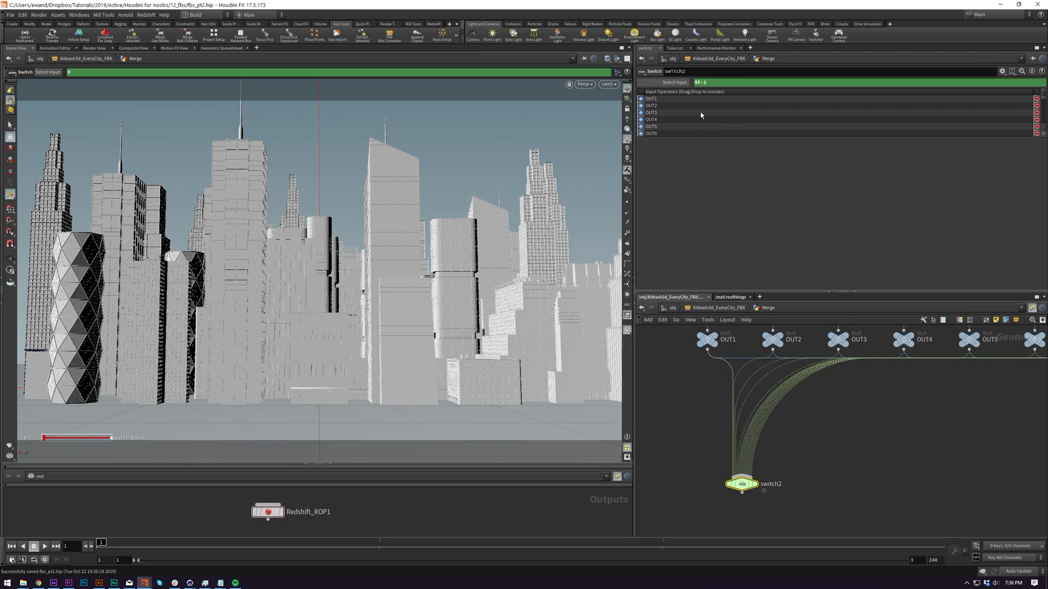
pyautogui.click(675, 82)
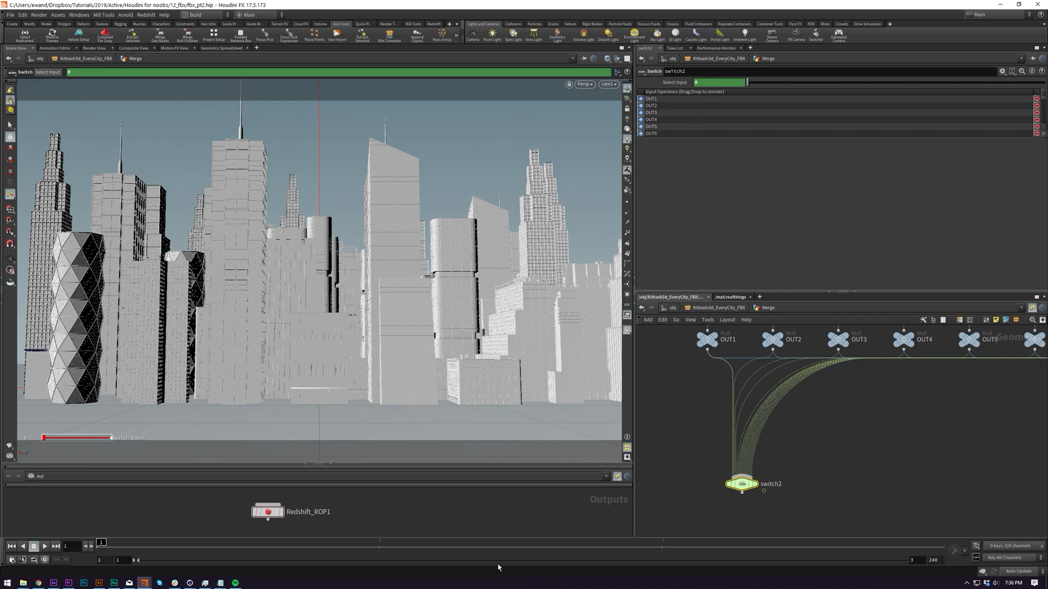
# - Display the new switch, extend the playback range to frame 248, play through the buildings and return to frame 1
pyautogui.click(754, 484)
pyautogui.moveTo(138, 560); pyautogui.dragTo(907, 560)
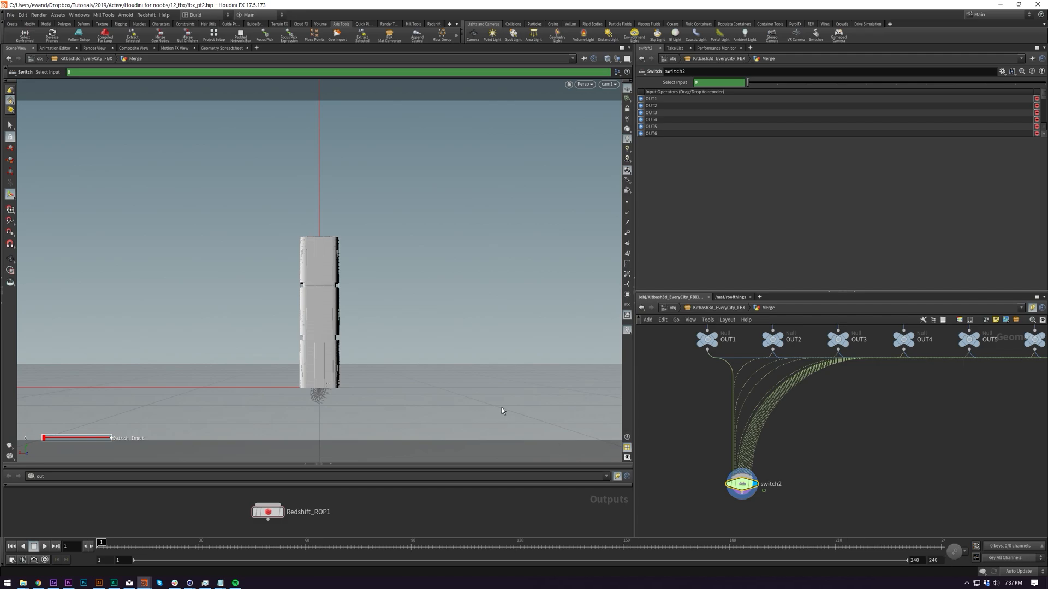
pyautogui.press('Escape')
pyautogui.press('Up')
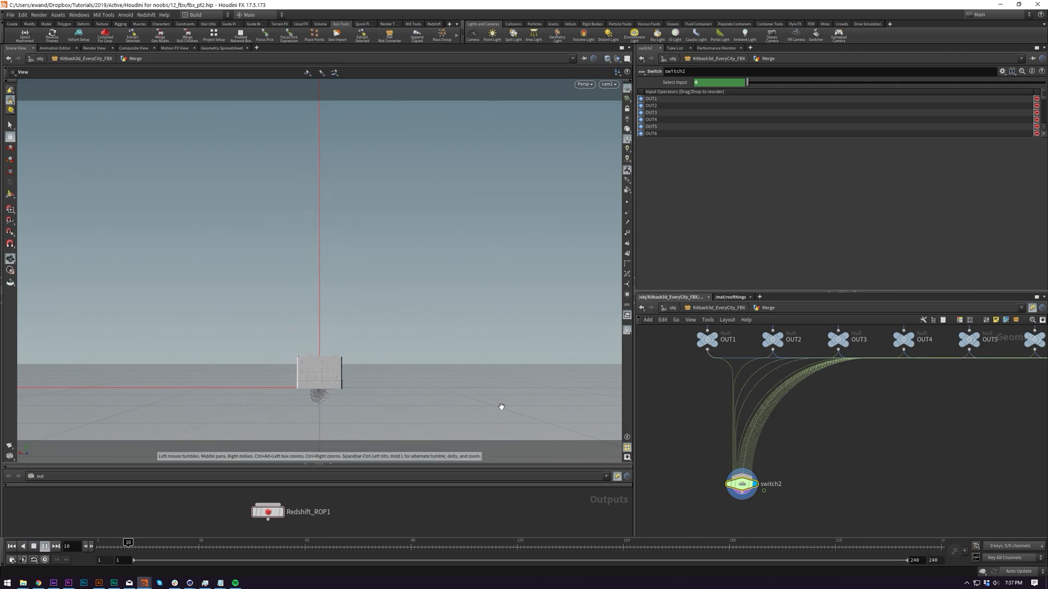
pyautogui.hotkey('ctrl', 'Up')
pyautogui.press('Up')
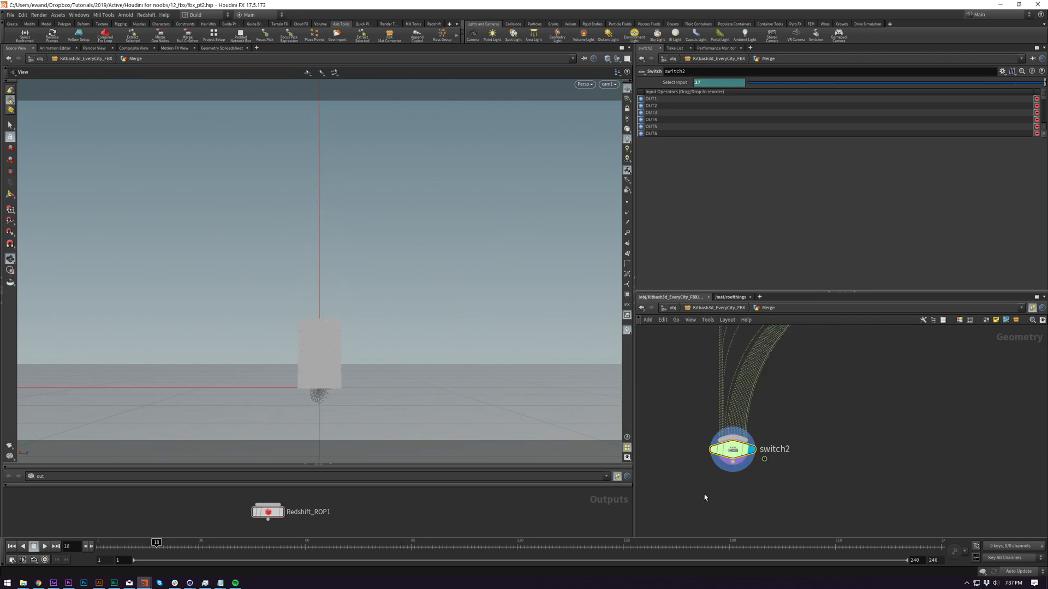
pyautogui.press('Right')
pyautogui.hotkey('ctrl', 'Up')
pyautogui.moveTo(234, 510); pyautogui.dragTo(199, 512, button='middle')
pyautogui.click(809, 495)
pyautogui.scroll(-4, 745, 486)
pyautogui.scroll(3, 745, 487)
pyautogui.moveTo(744, 501); pyautogui.dragTo(746, 478, button='middle')
pyautogui.press('Tab')
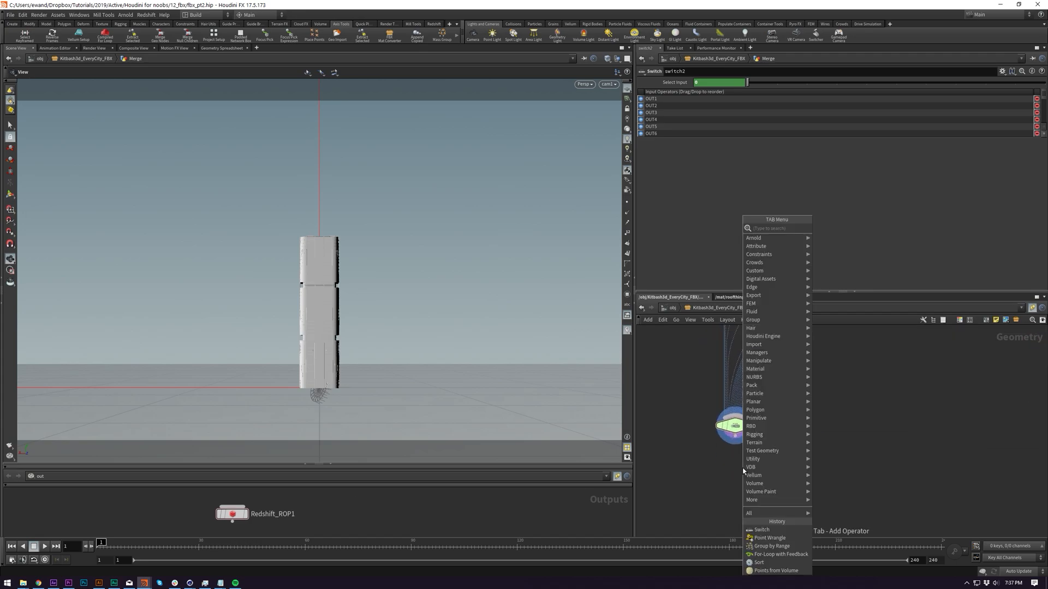
pyautogui.write('red')
pyautogui.press('Down')
pyautogui.press('Down')
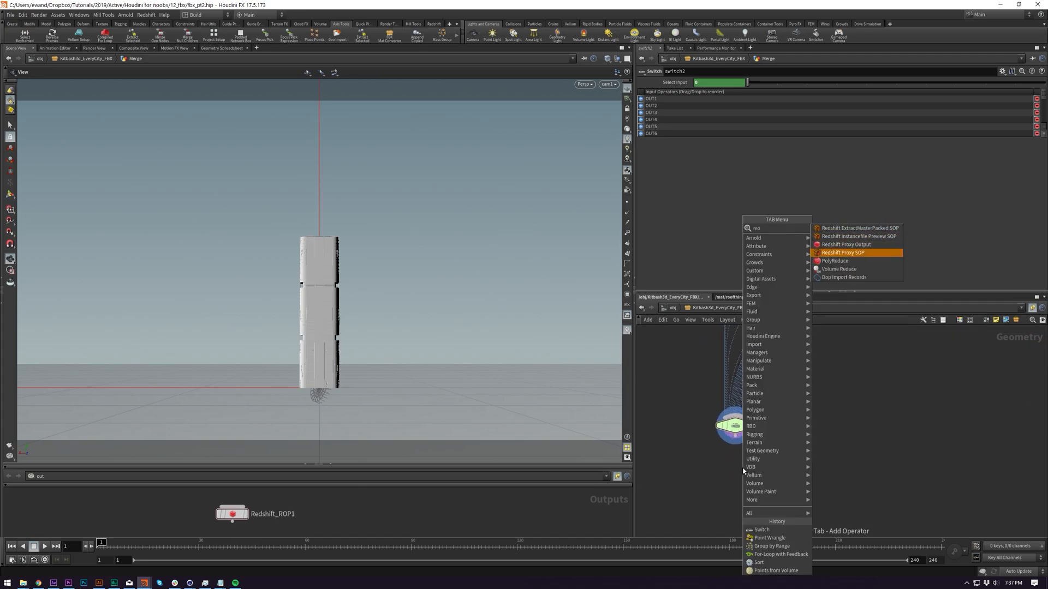
pyautogui.press('Return')
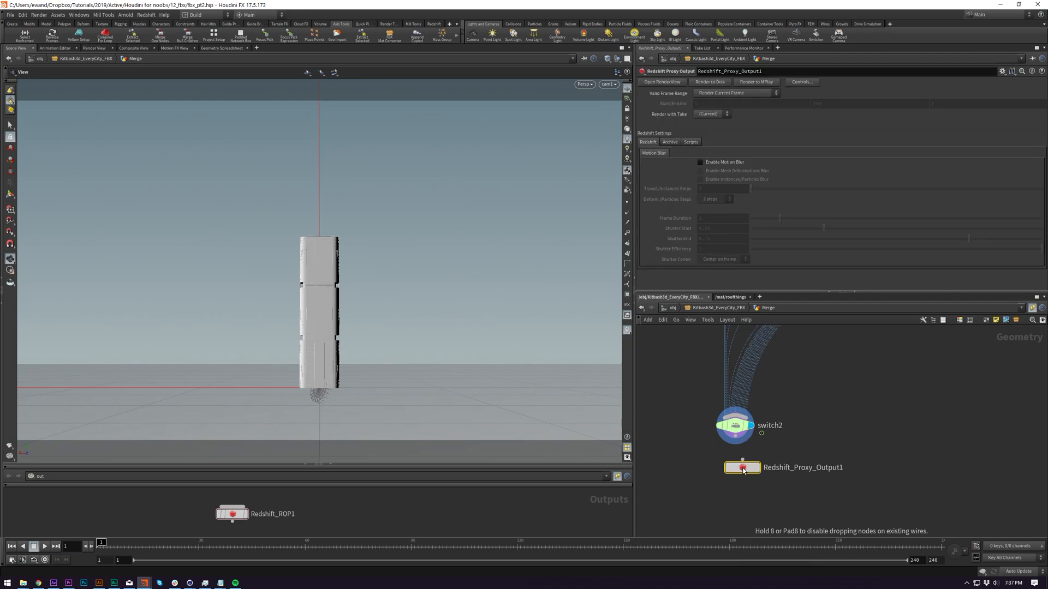
pyautogui.click(735, 486)
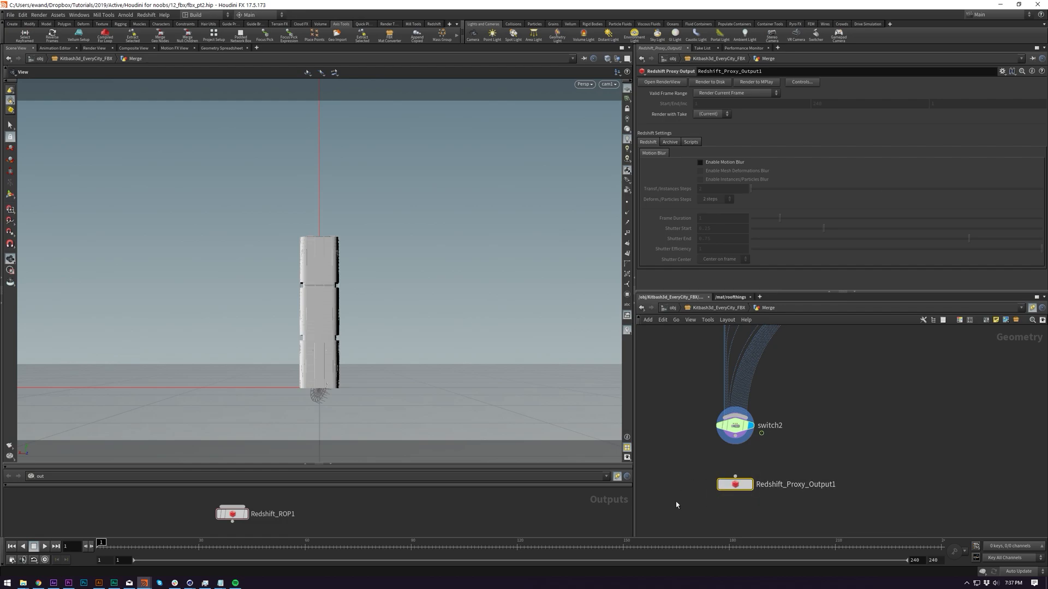
pyautogui.press('Delete')
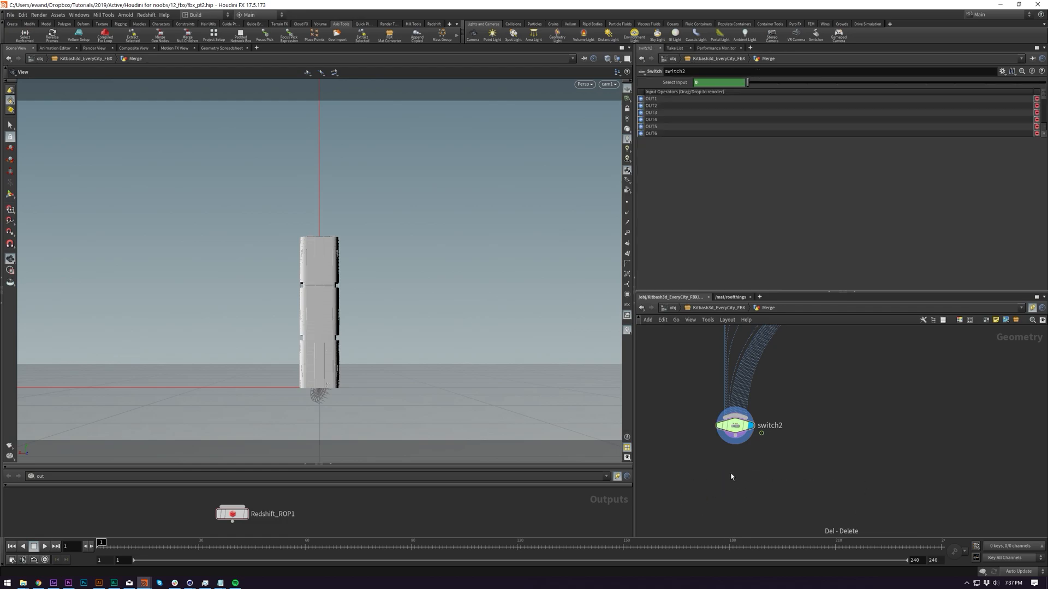
# - Add a displayed null named out below switch2, and go back up to the Kitbash3d_EveryCity_FBX level
pyautogui.click(735, 443)
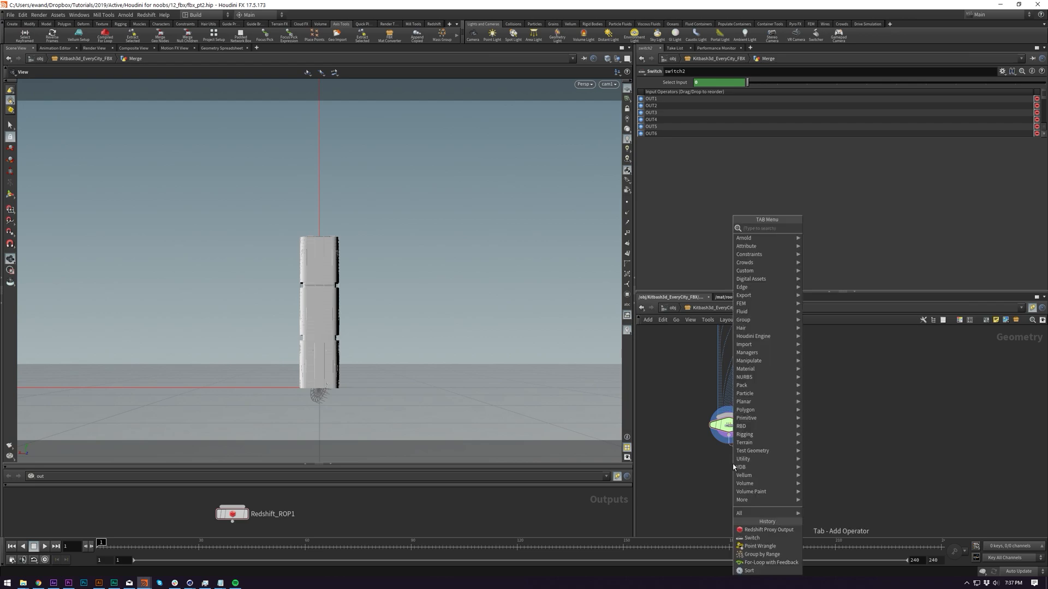
pyautogui.write('null')
pyautogui.press('Return')
pyautogui.doubleClick(753, 472)
pyautogui.press('Return')
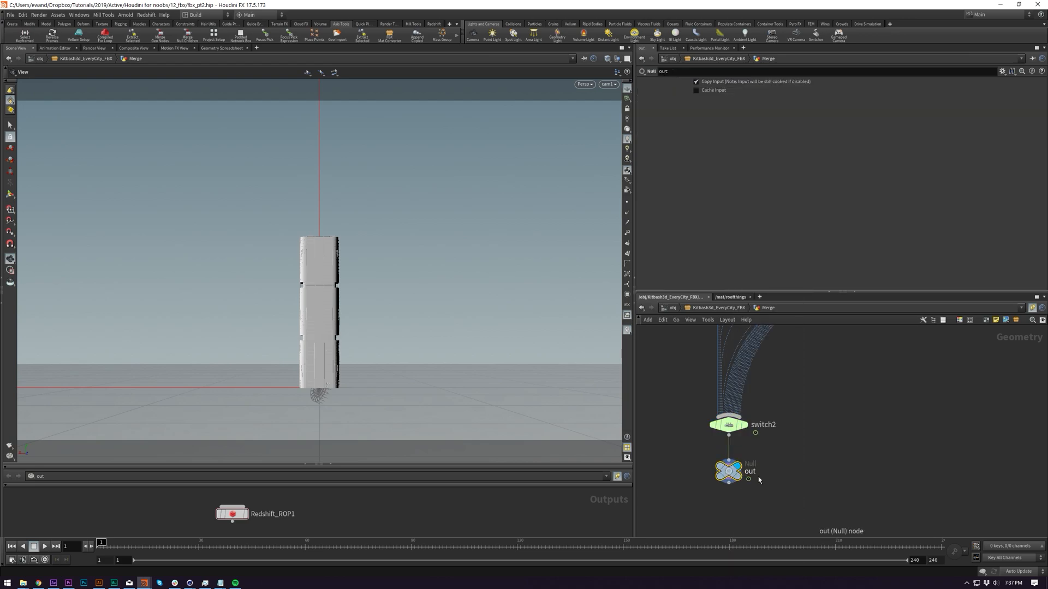
pyautogui.press('u')
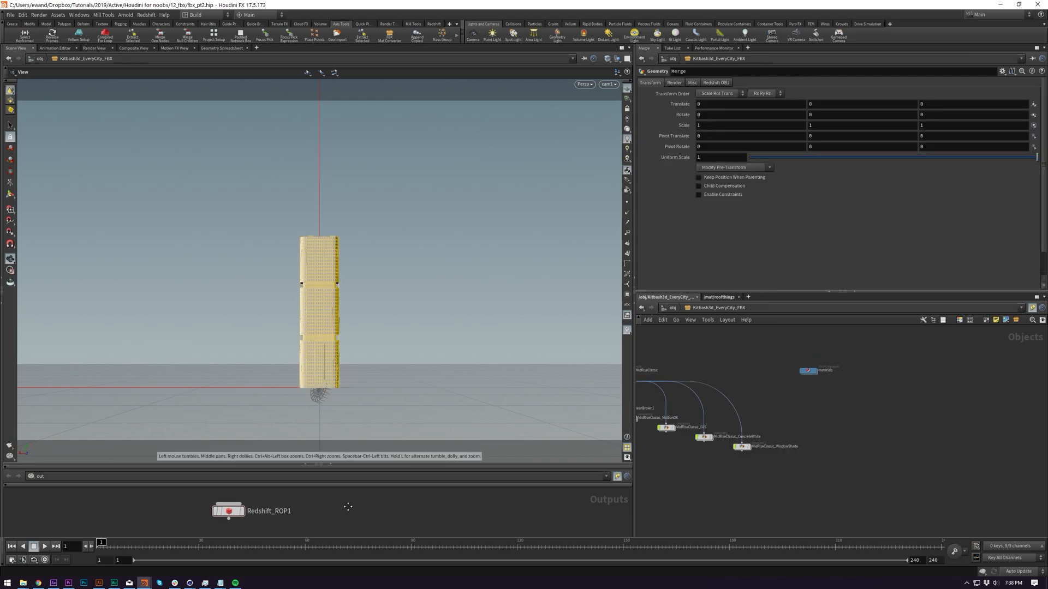
# - Rename the existing Redshift render node in the output network as render
pyautogui.doubleClick(272, 503)
pyautogui.write('render')
pyautogui.press('Return')
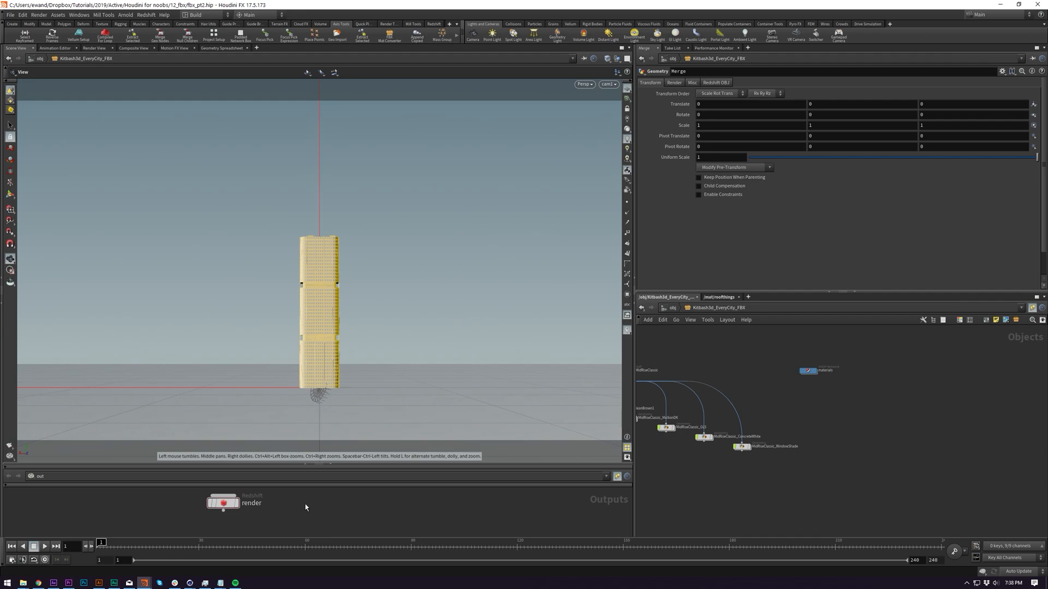
# - Add a second Redshift render node beside it in the output network and name it proxy_export
pyautogui.press('Tab')
pyautogui.write('red')
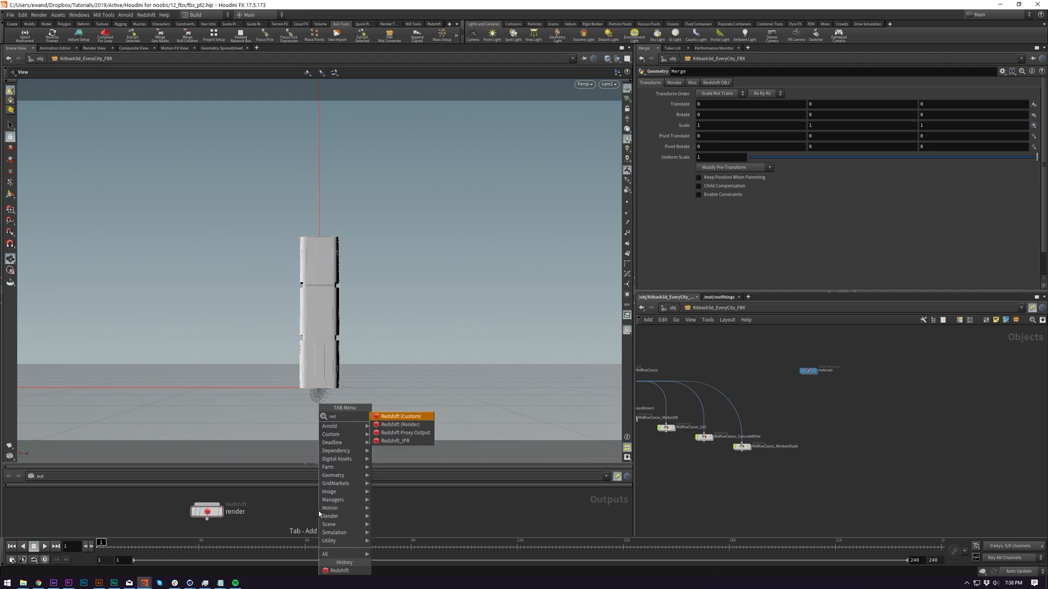
pyautogui.press('Return')
pyautogui.click(309, 509)
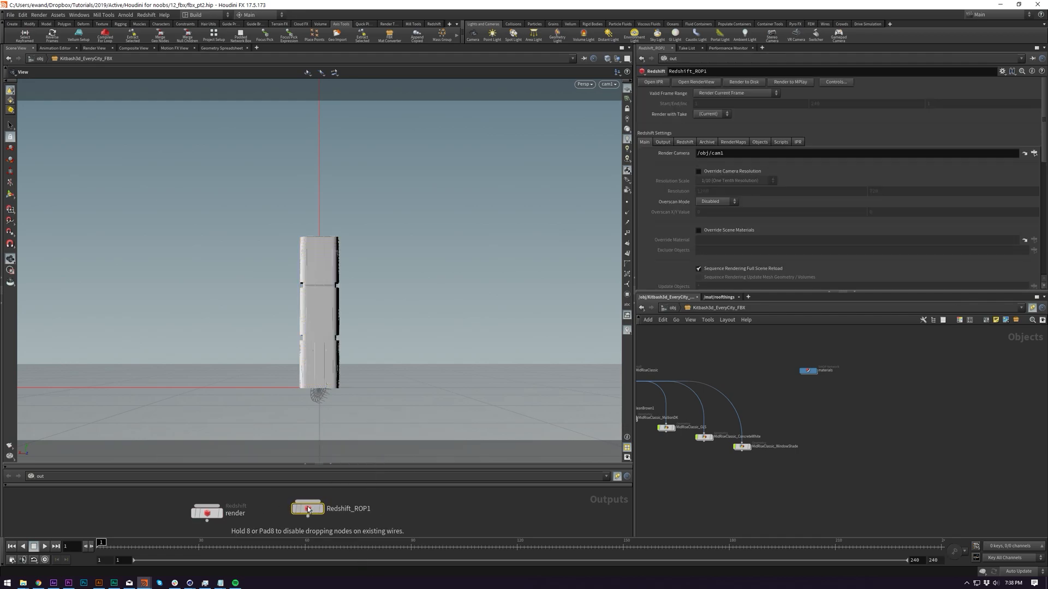
pyautogui.doubleClick(338, 517)
pyautogui.write('pr')
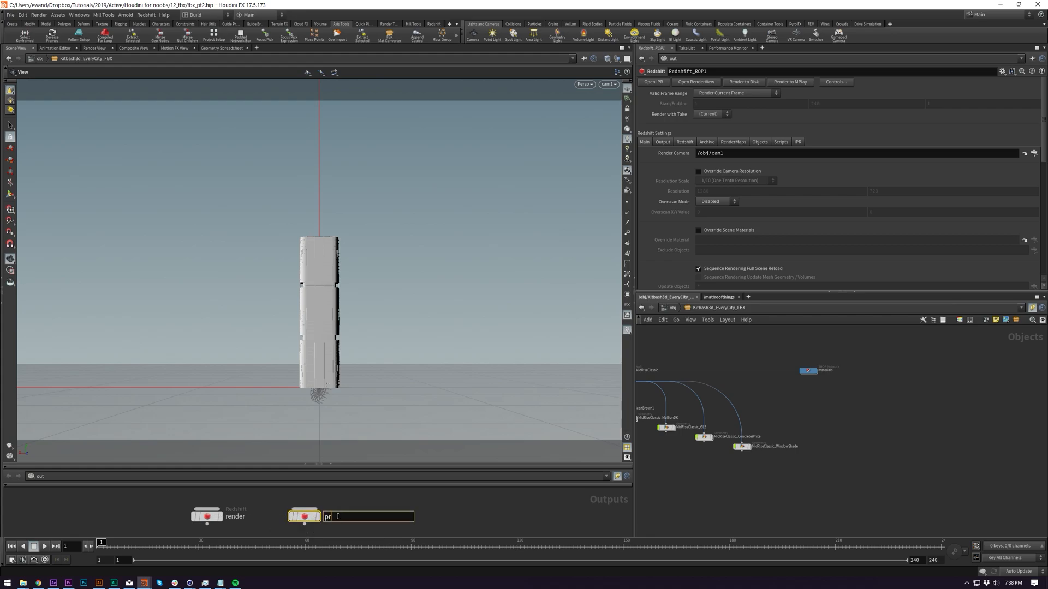
pyautogui.write('oxy_export')
pyautogui.press('Return')
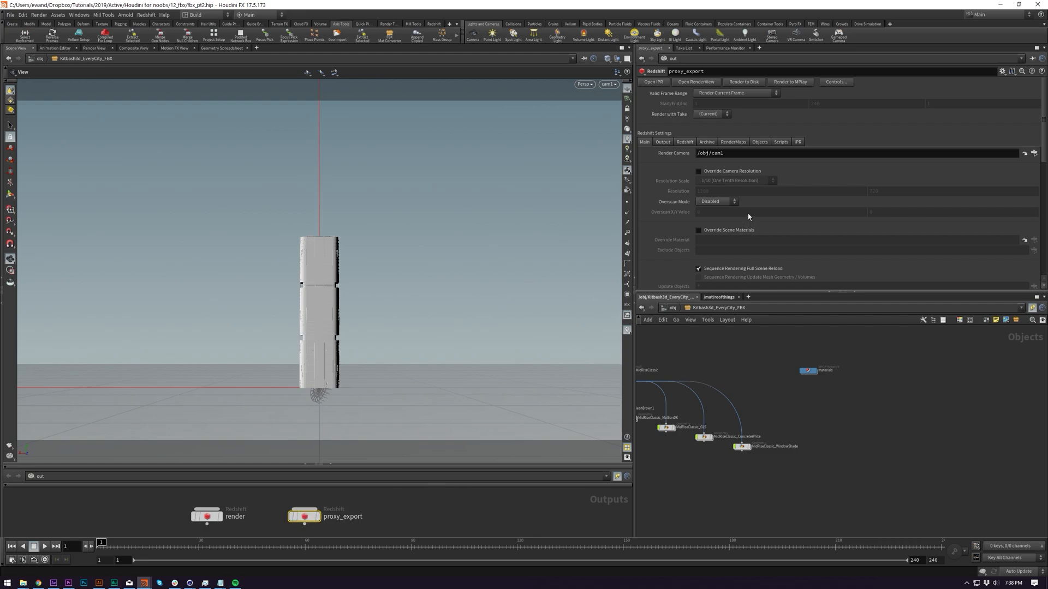
# - Locate the Merge geometry node in the object network, and enable .rs proxy file export on the proxy_export node
pyautogui.moveTo(801, 443); pyautogui.dragTo(765, 348, button='middle')
pyautogui.scroll(-4, 782, 371)
pyautogui.scroll(-4, 781, 457)
pyautogui.moveTo(777, 501); pyautogui.dragTo(783, 437, button='middle')
pyautogui.scroll(4, 758, 409)
pyautogui.scroll(6, 785, 414)
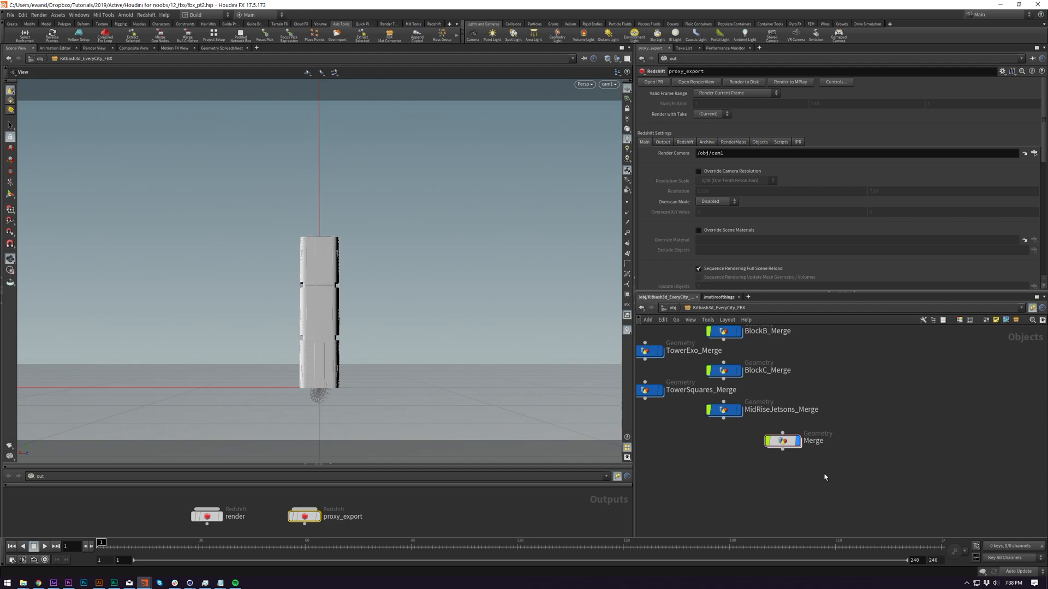
pyautogui.moveTo(795, 488); pyautogui.dragTo(745, 441)
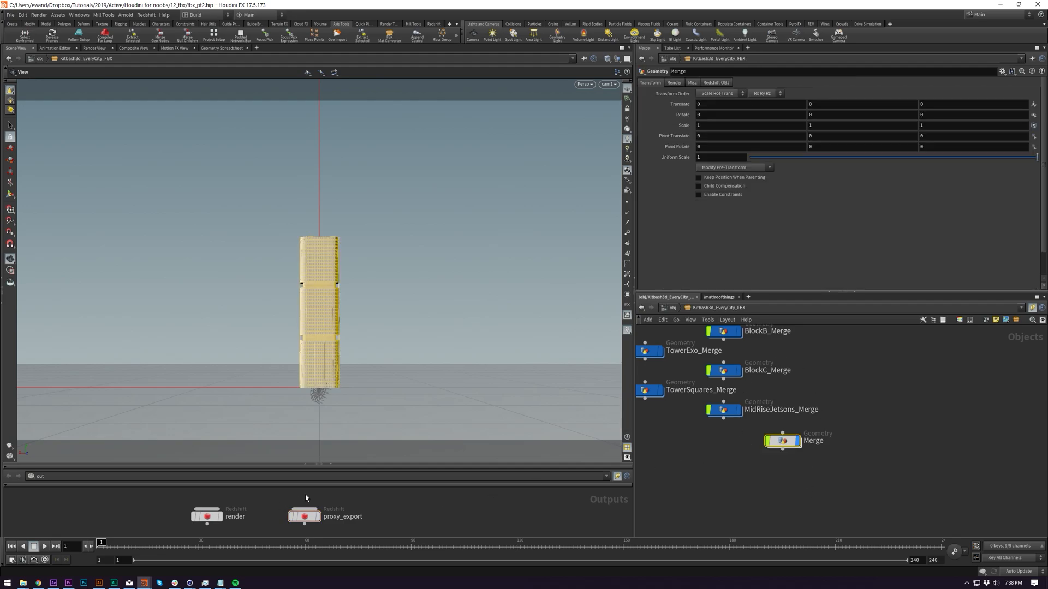
pyautogui.click(304, 515)
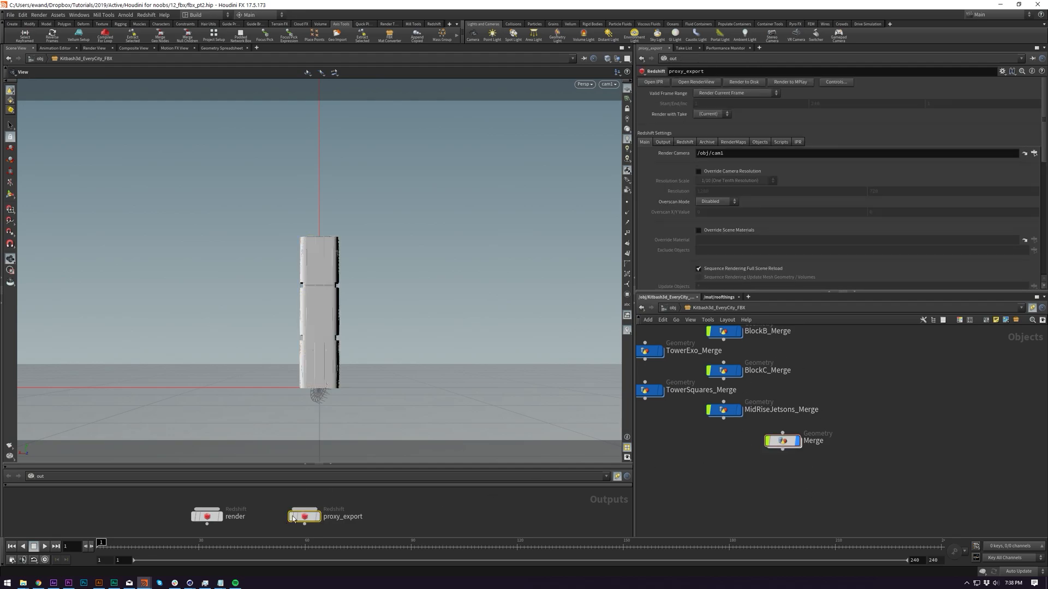
pyautogui.click(707, 142)
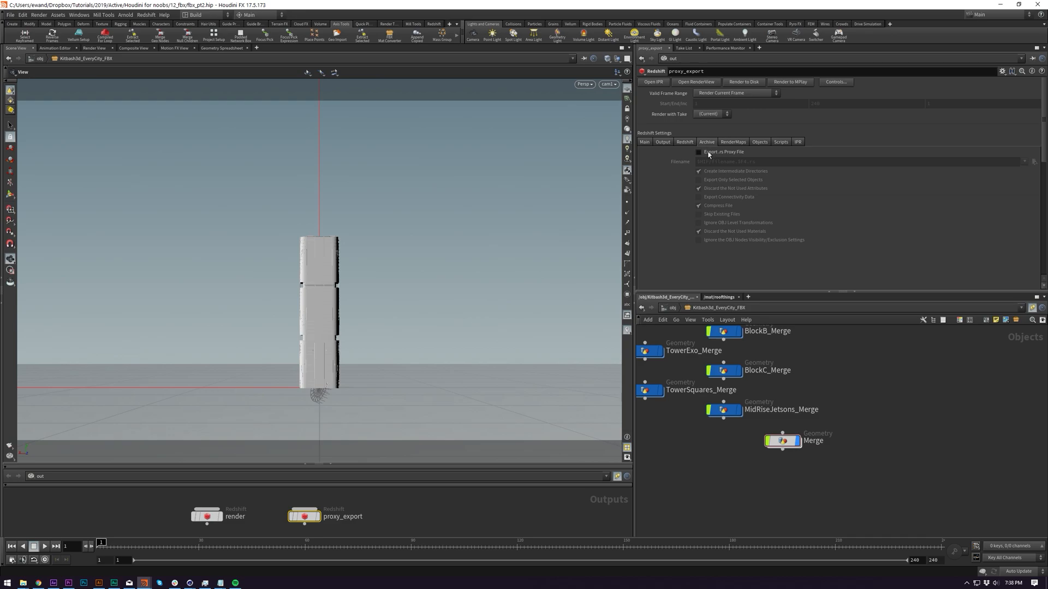
pyautogui.click(709, 153)
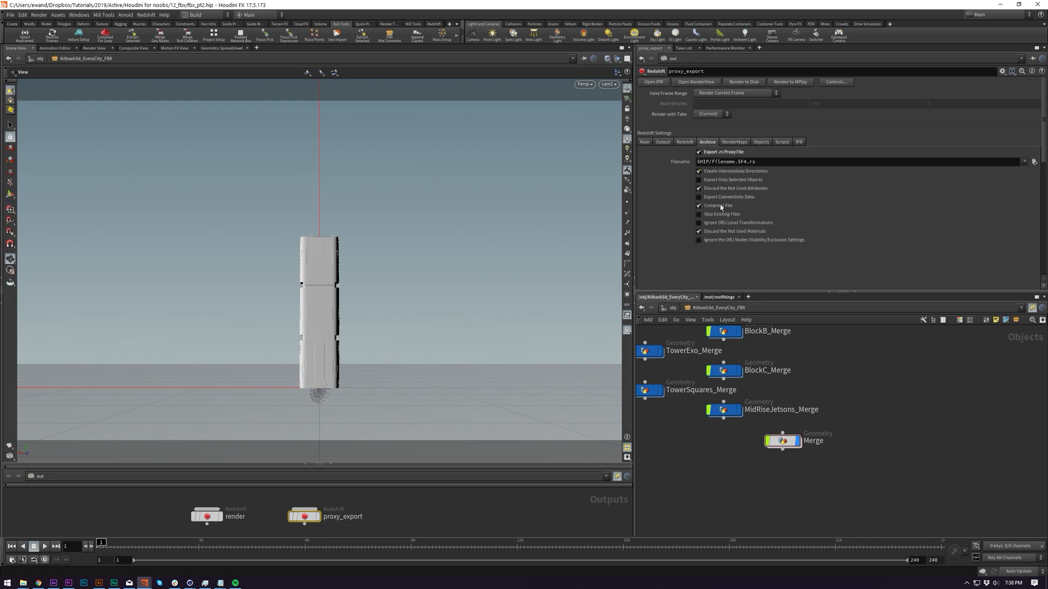
# - Set the proxy filename to $HIP/proxytutorial/proxytutorial.$F.rs
pyautogui.click(709, 160)
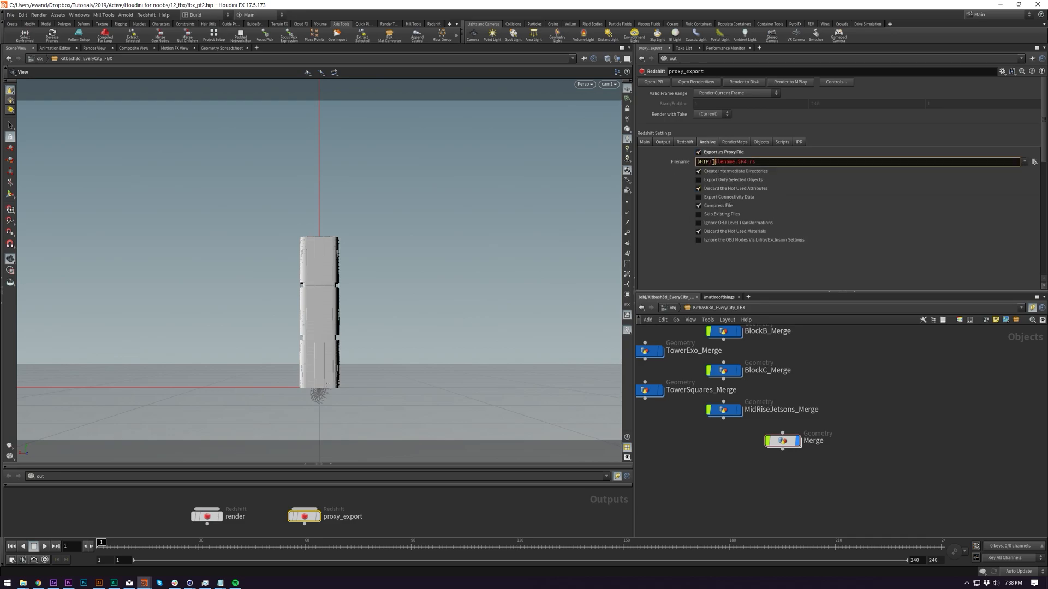
pyautogui.write('proxytutorial')
pyautogui.hotkey('ctrl', 'shift', 'Left')
pyautogui.hotkey('ctrl', 'c')
pyautogui.press('End')
pyautogui.hotkey('shift', 'End')
pyautogui.press('Delete')
pyautogui.hotkey('ctrl', 'v')
pyautogui.write('.$F')
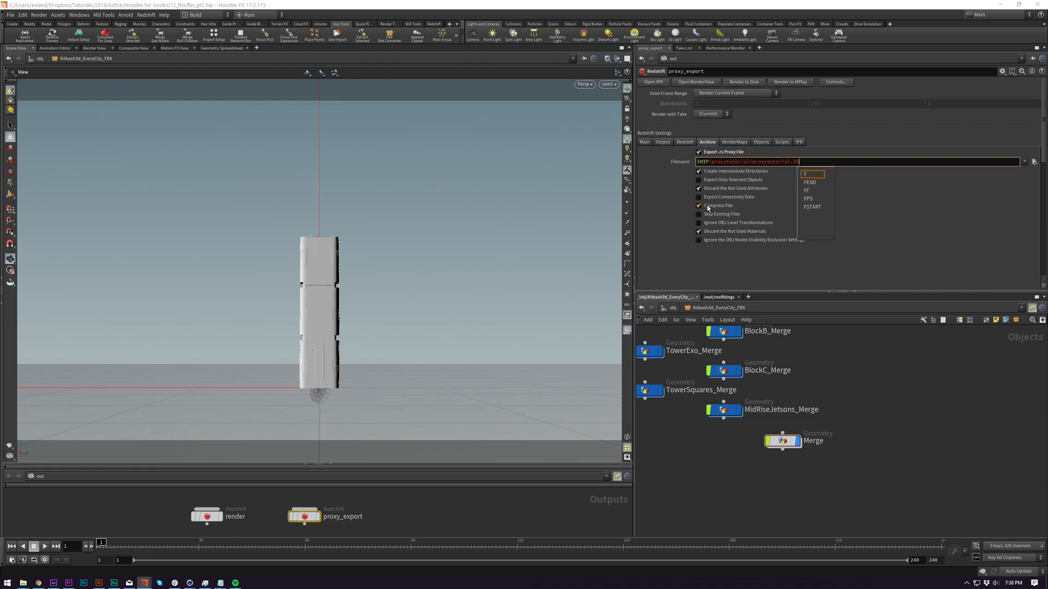
pyautogui.write('.rs')
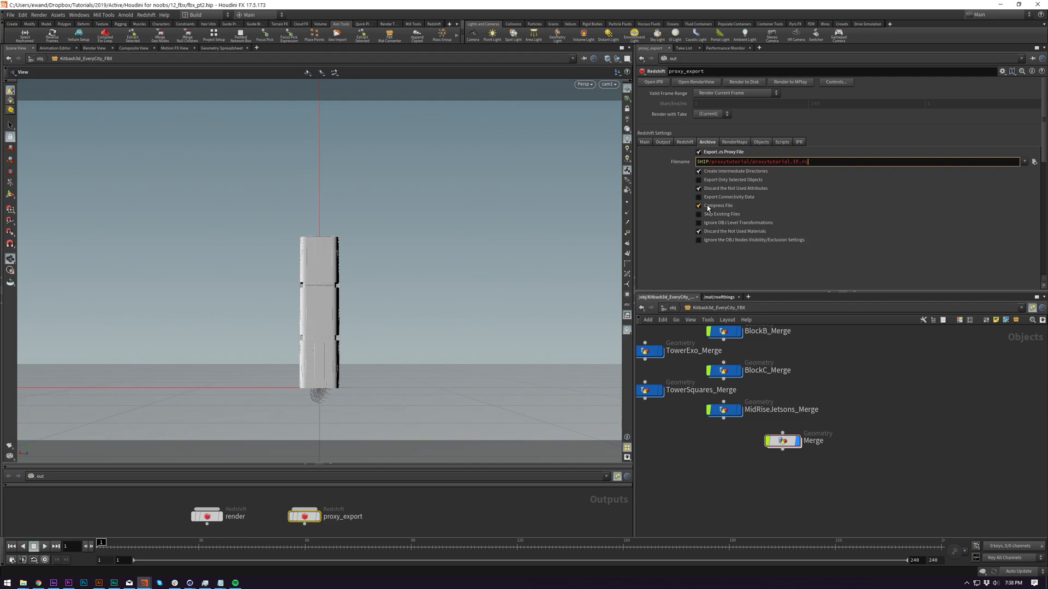
pyautogui.press('Return')
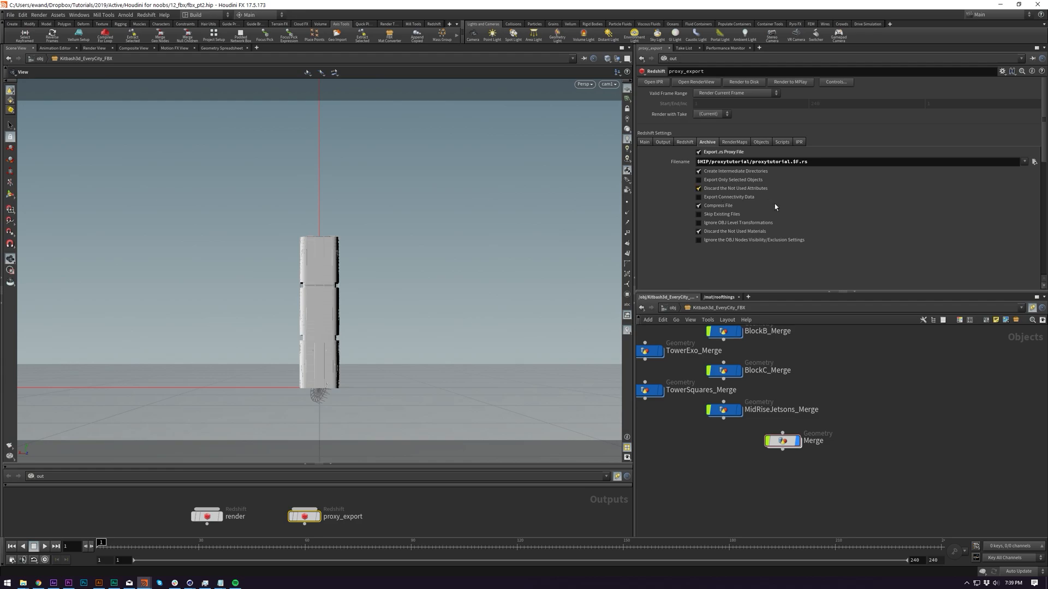
# - Clear the wildcards from the candidate objects and candidate lights of proxy_export
pyautogui.click(760, 144)
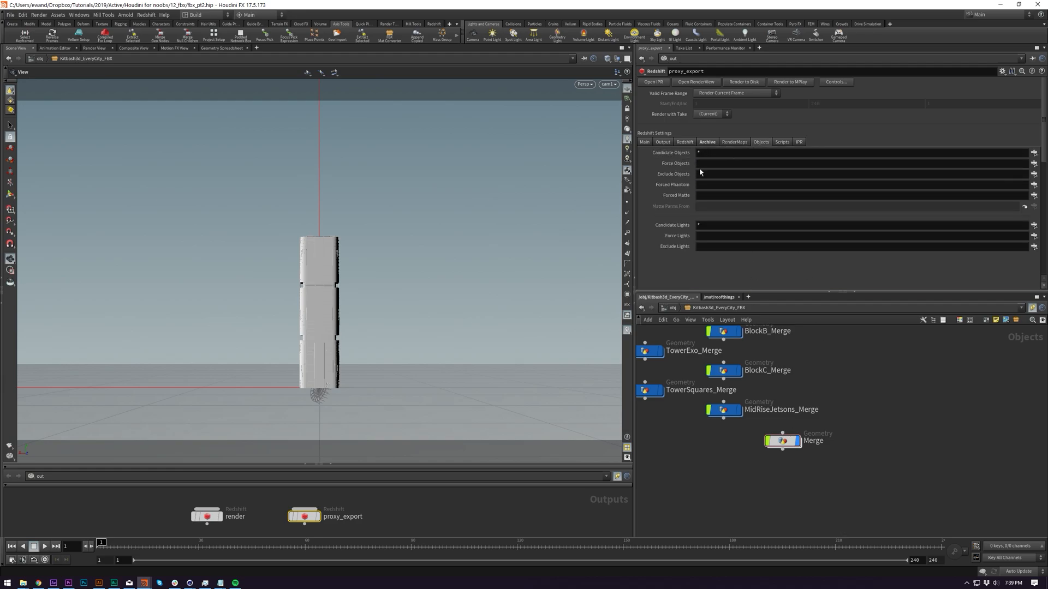
pyautogui.click(725, 225)
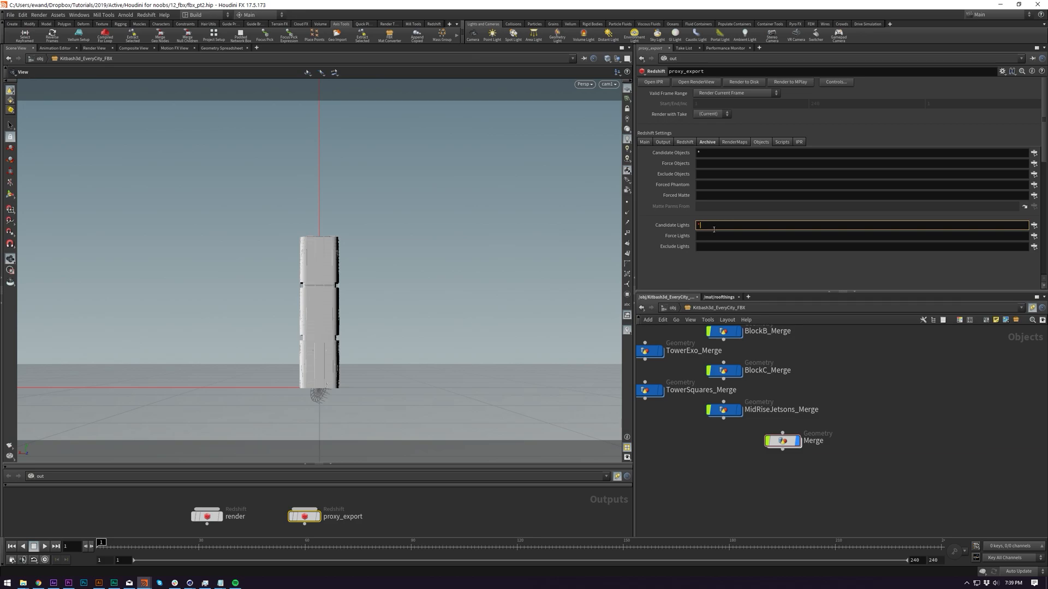
pyautogui.doubleClick(718, 227)
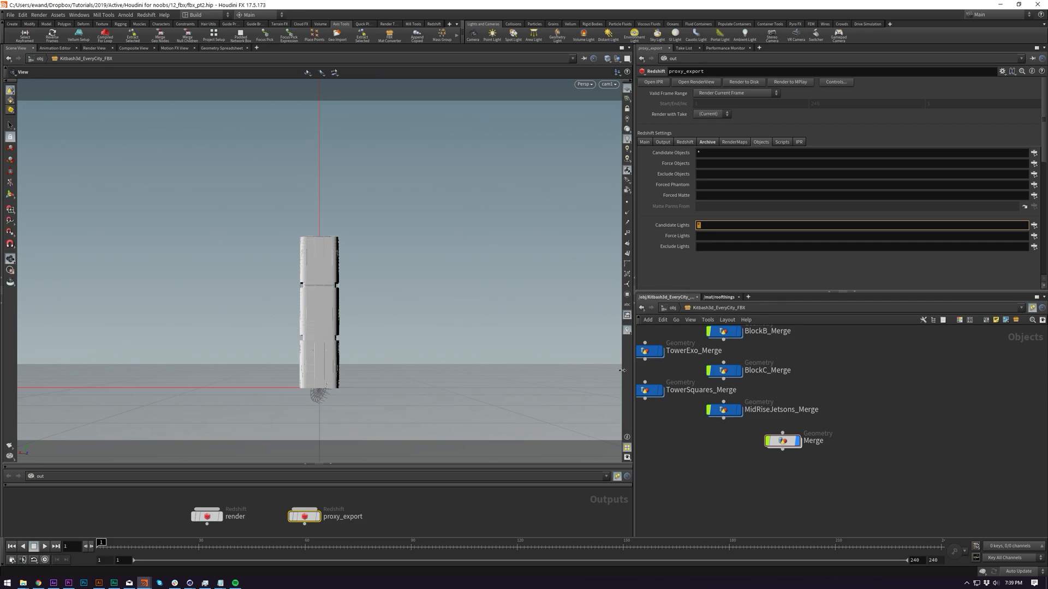
pyautogui.click(701, 154)
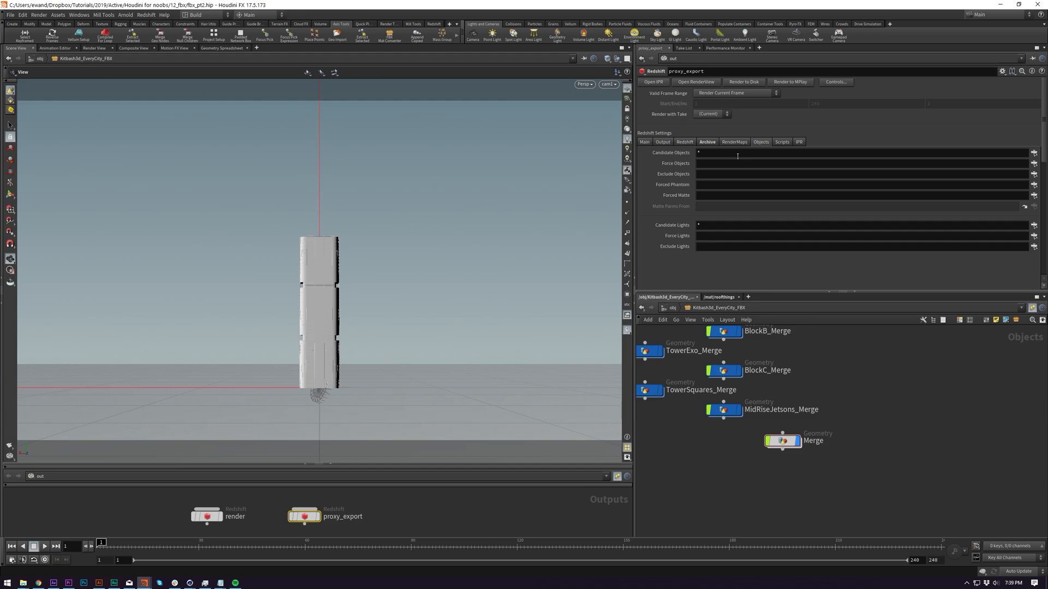
pyautogui.doubleClick(737, 156)
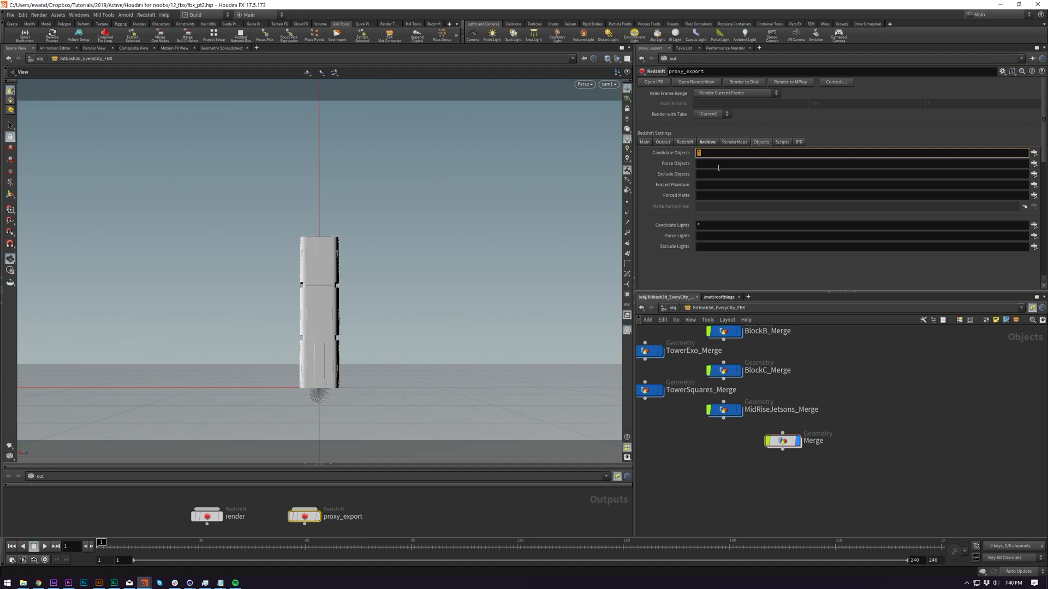
pyautogui.click(700, 225)
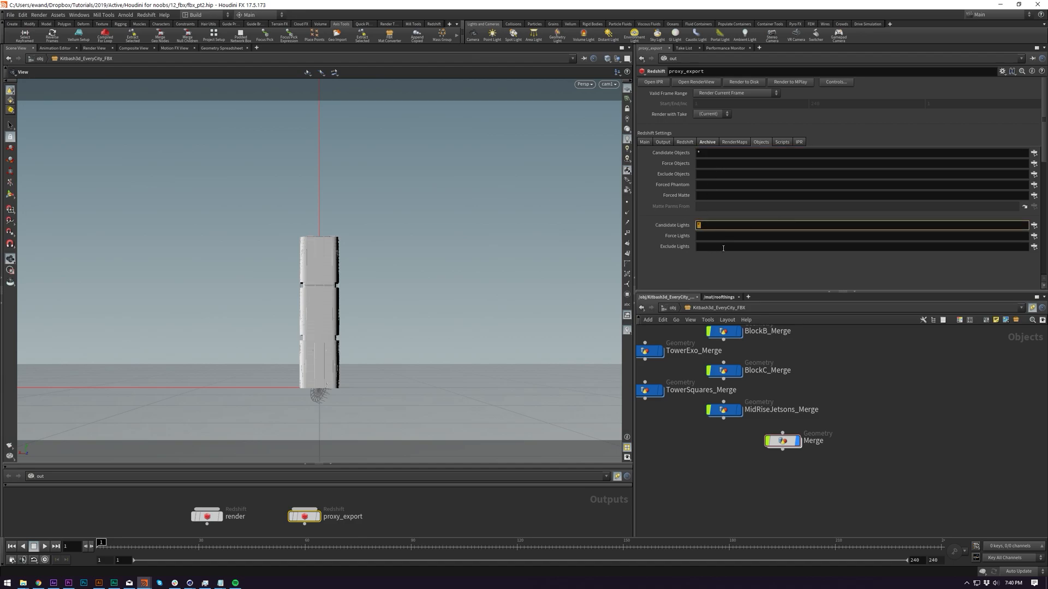
pyautogui.click(721, 267)
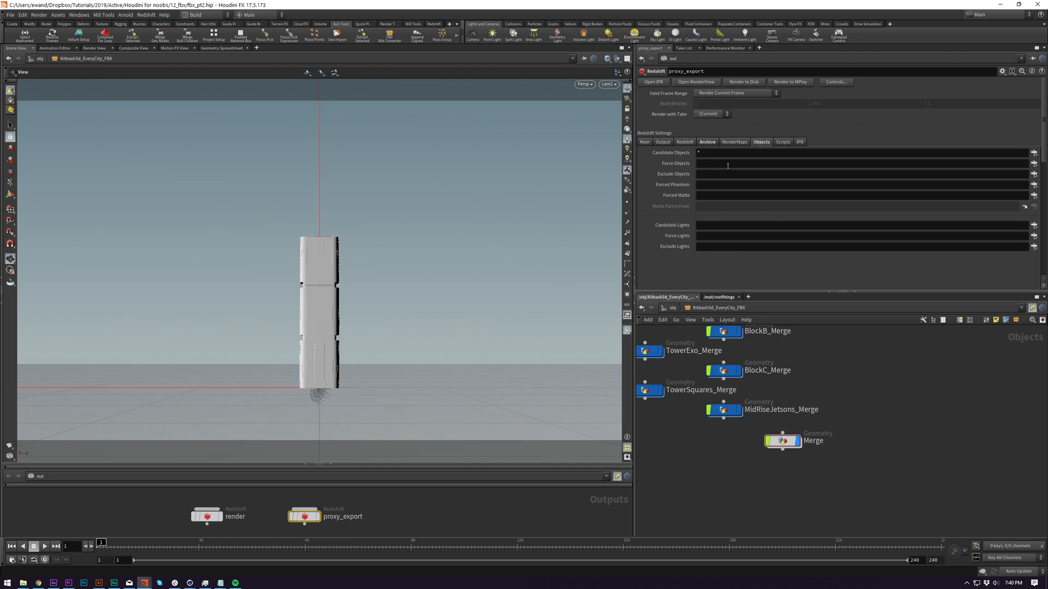
pyautogui.click(712, 153)
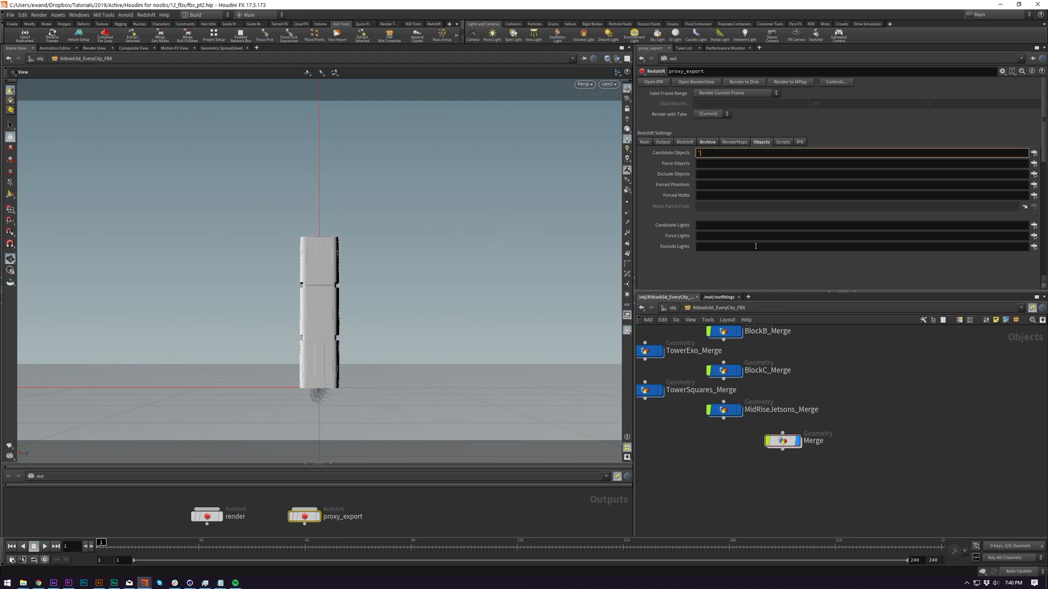
pyautogui.click(755, 264)
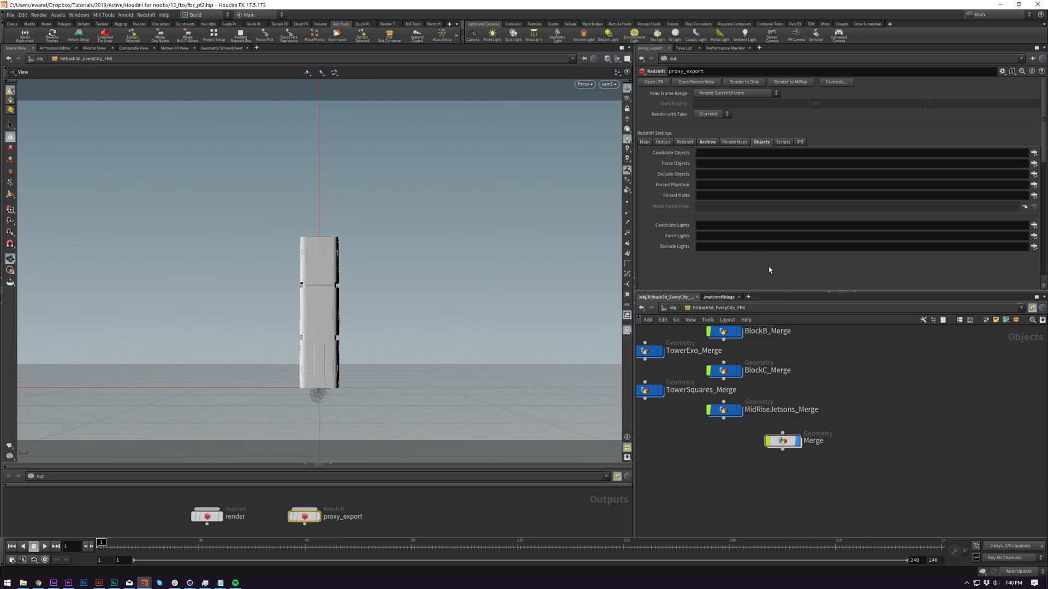
# - Set the force objects of proxy_export to /obj/Kitbash3d_EveryCity_FBX/Merge
pyautogui.moveTo(783, 440); pyautogui.dragTo(707, 168)
pyautogui.click(1034, 163)
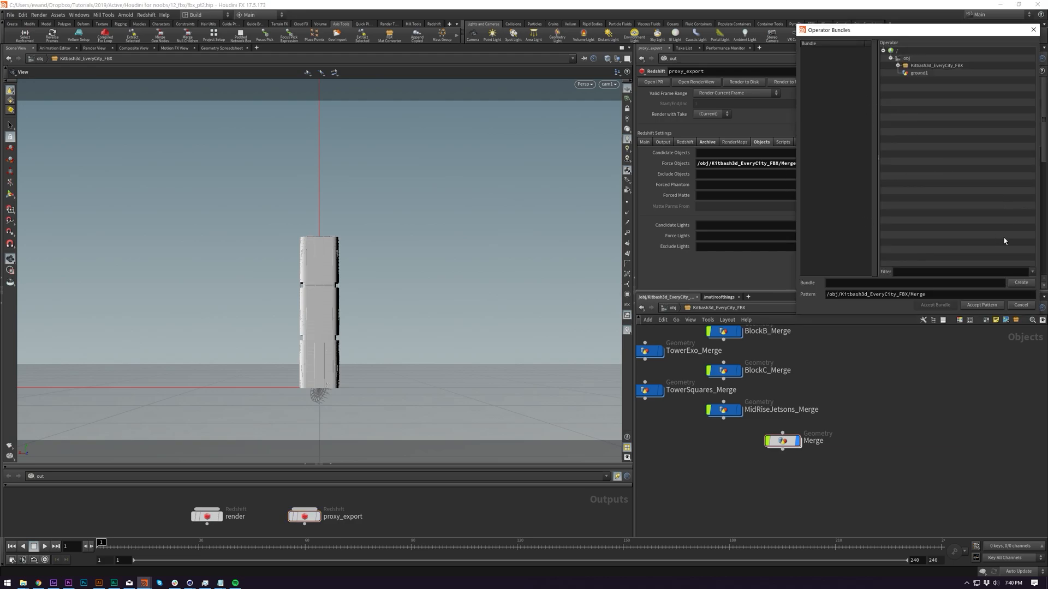
pyautogui.click(1020, 305)
pyautogui.click(823, 165)
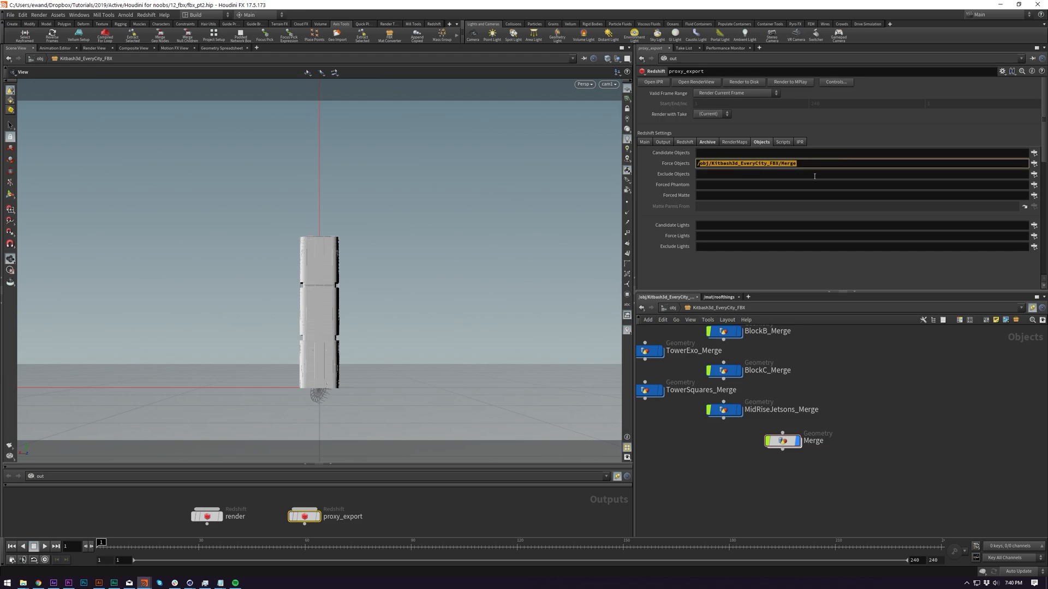
# - Hide and redisplay the Merge object, and return to the force objects setting of proxy_export
pyautogui.click(800, 442)
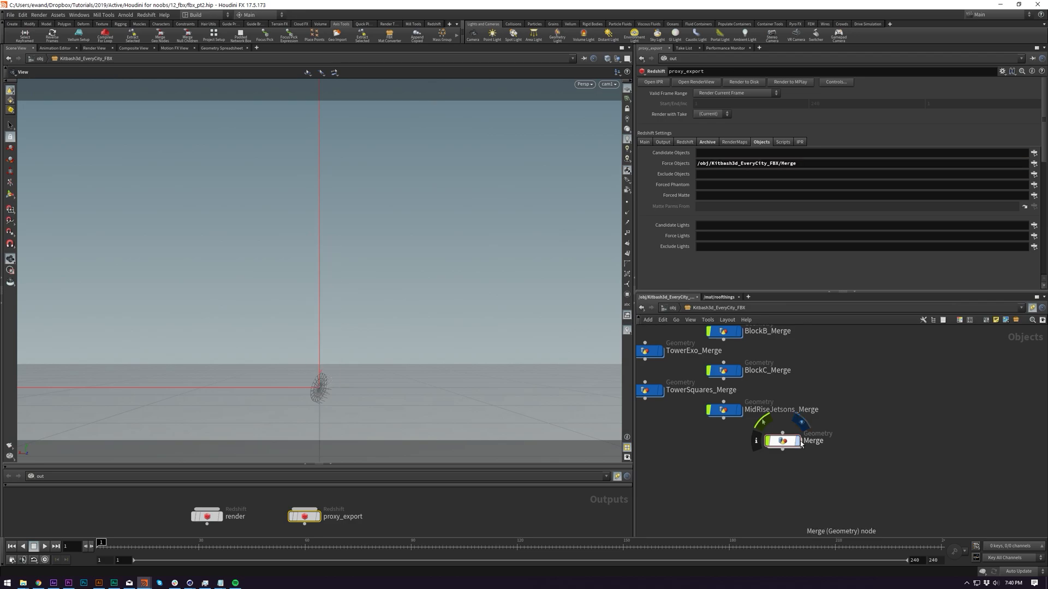
pyautogui.click(766, 443)
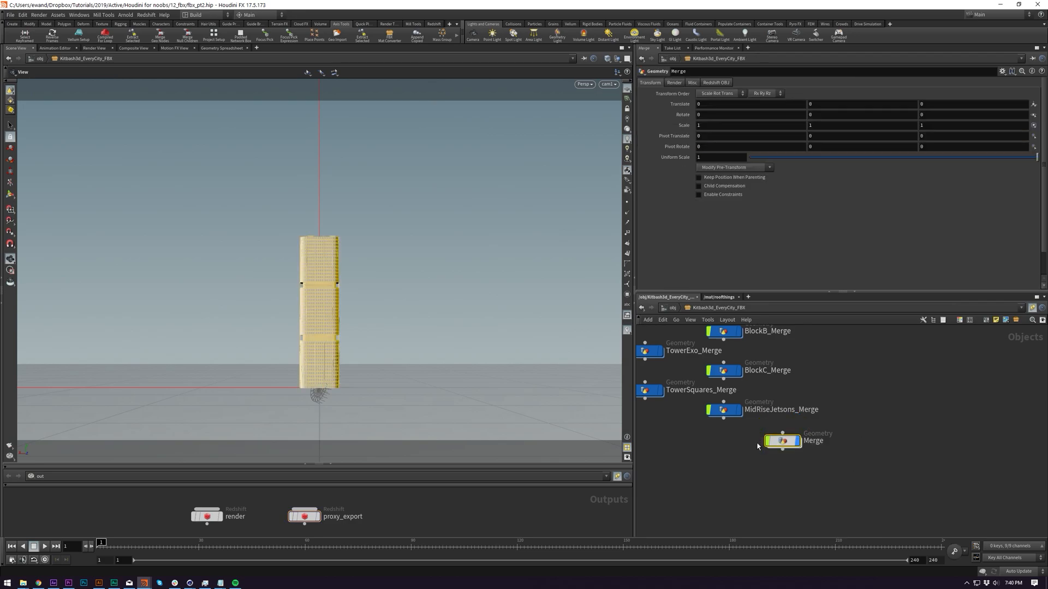
pyautogui.click(337, 519)
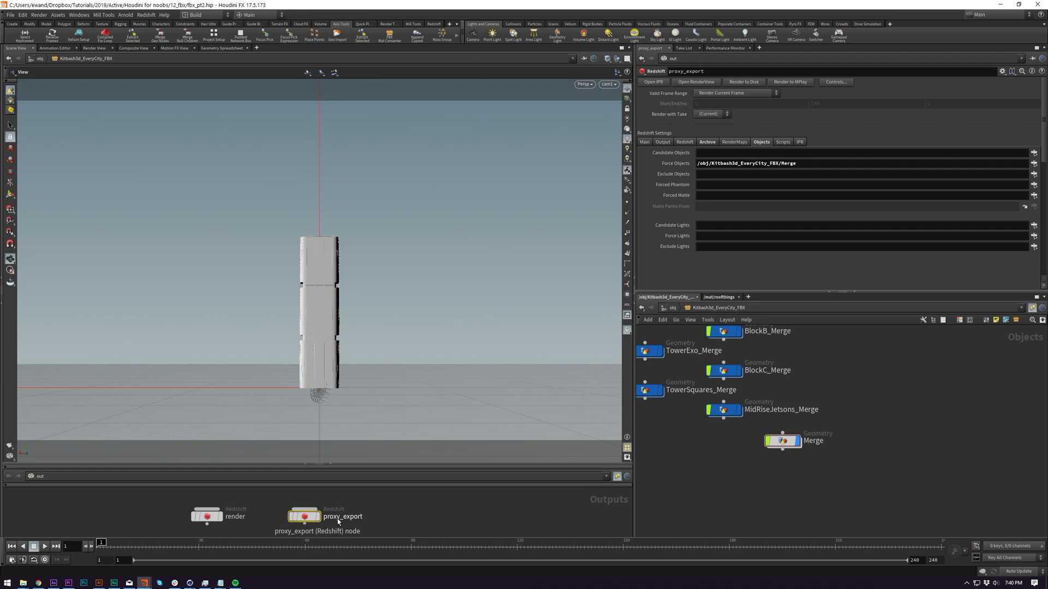
pyautogui.moveTo(820, 164); pyautogui.dragTo(695, 163)
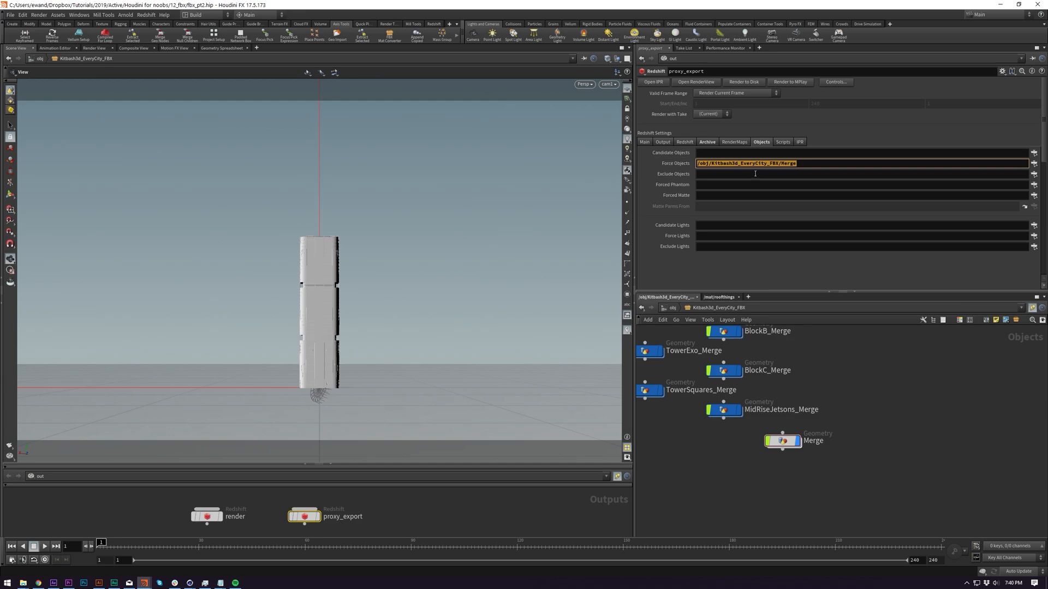
# - Set proxy_export to render a frame range with its end frame at 19
pyautogui.click(707, 142)
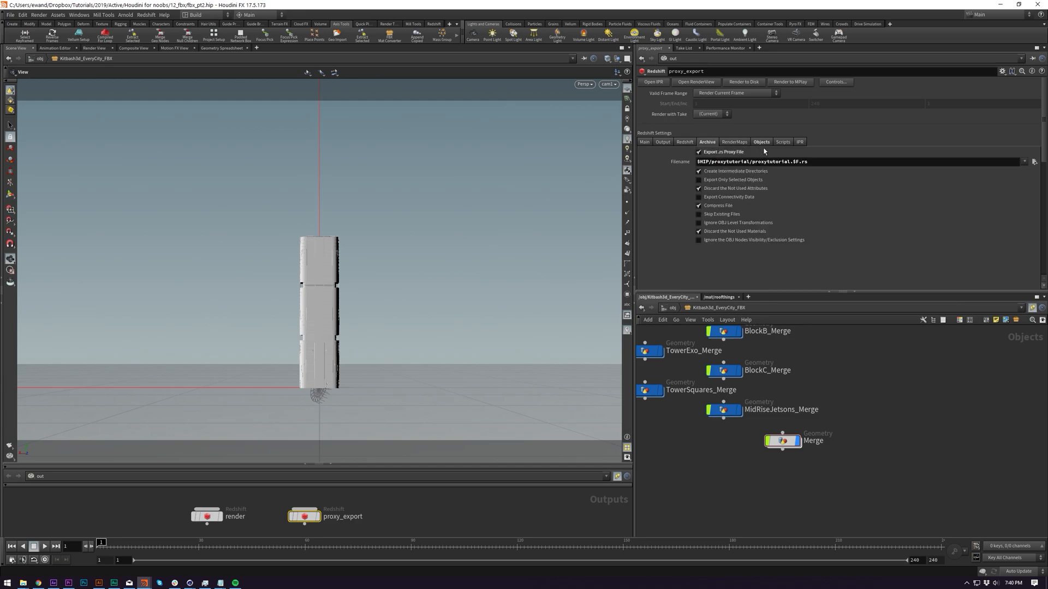
pyautogui.click(726, 94)
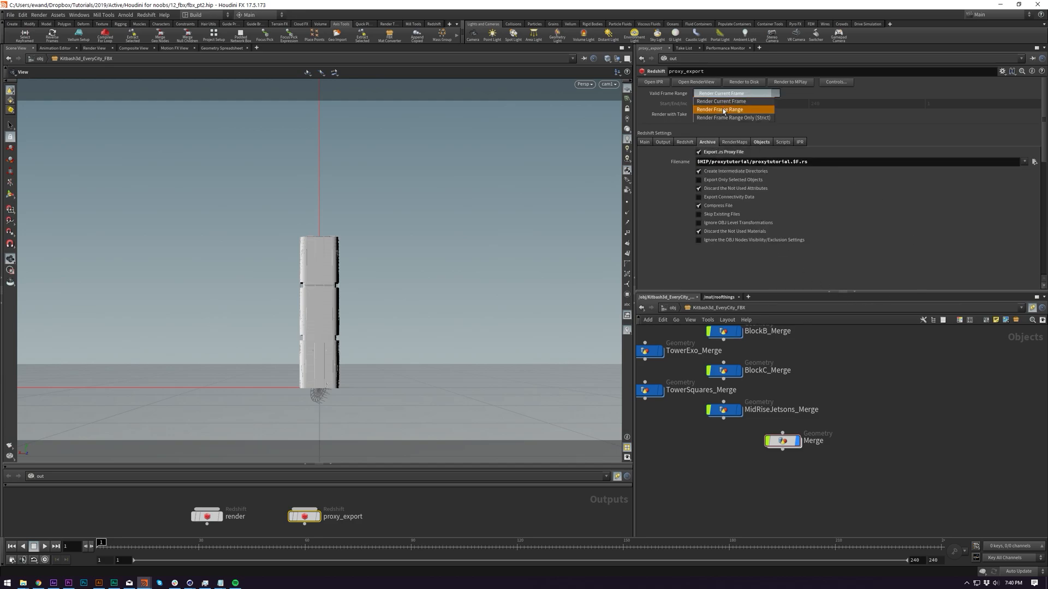
pyautogui.click(725, 109)
pyautogui.keyDown('ctrl'); pyautogui.keyDown('shift'); pyautogui.click(843, 105); pyautogui.keyUp('shift'); pyautogui.keyUp('ctrl')
pyautogui.doubleClick(843, 105)
pyautogui.write('190')
pyautogui.press('Return')
pyautogui.doubleClick(842, 105)
pyautogui.write('19')
pyautogui.press('Return')
# - Check the buildings around frame 19 through the camera view, and return the timeline to frame 1
pyautogui.moveTo(533, 188); pyautogui.dragTo(318, 406, button='right')
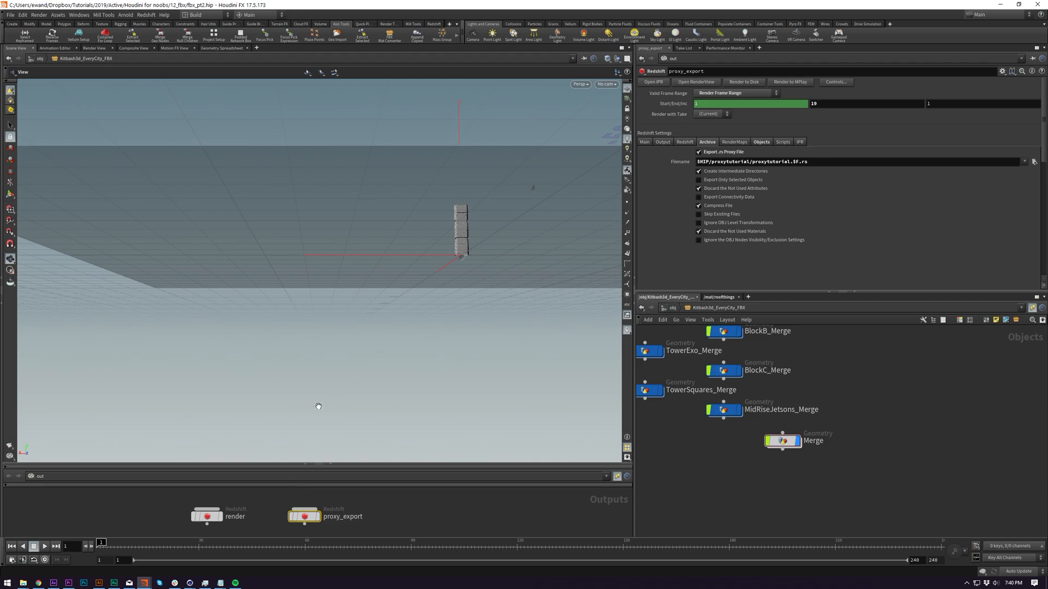
pyautogui.hotkey('shift', ']')
pyautogui.click(192, 543)
pyautogui.moveTo(192, 543); pyautogui.dragTo(160, 546)
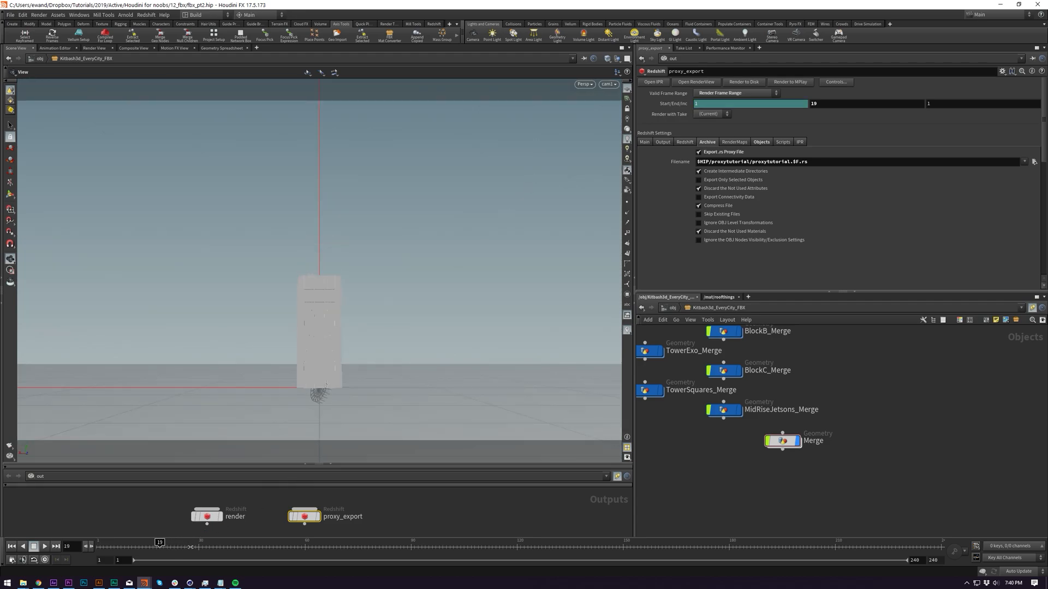
pyautogui.press('Left')
pyautogui.press('Right')
pyautogui.hotkey('ctrl', 'Up')
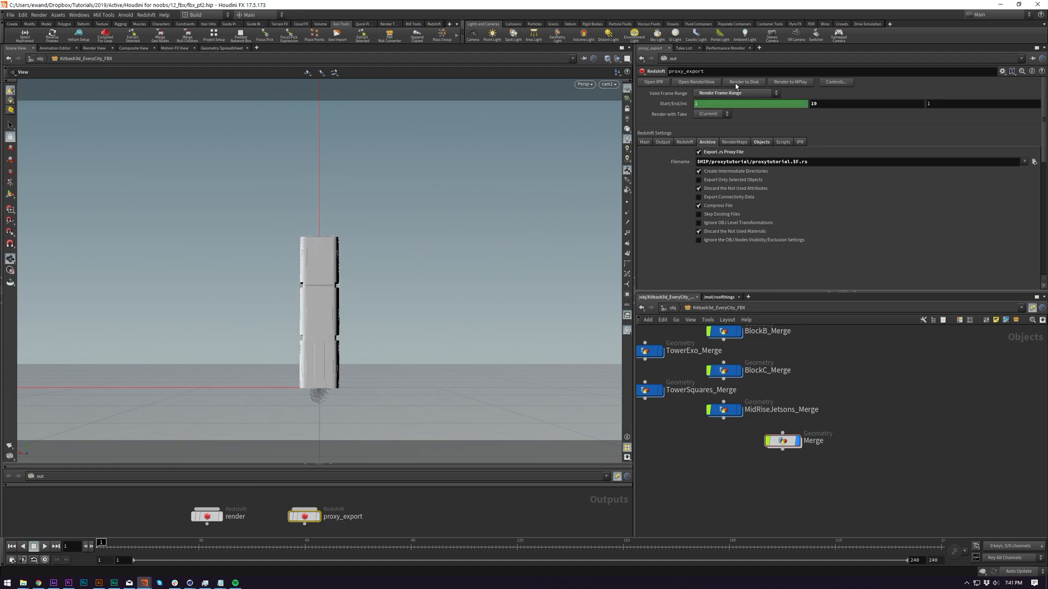
# - Render the proxy_export frame range to disk, and review the Merge object and the export settings
pyautogui.click(736, 84)
pyautogui.moveTo(764, 457); pyautogui.dragTo(755, 477, button='middle')
pyautogui.moveTo(722, 488); pyautogui.dragTo(786, 475)
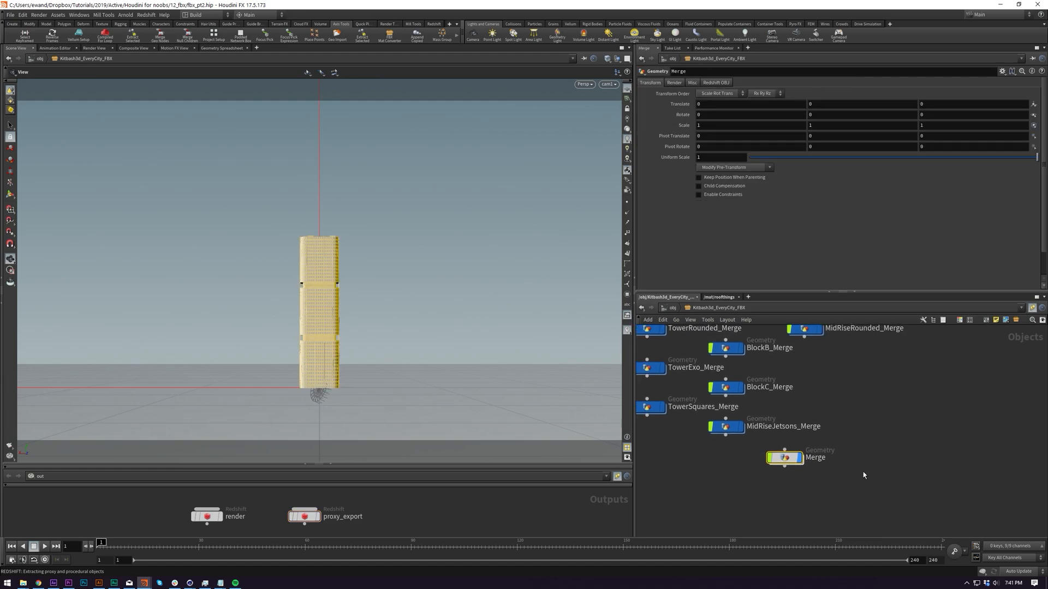
pyautogui.scroll(-5, 860, 476)
pyautogui.scroll(2, 860, 473)
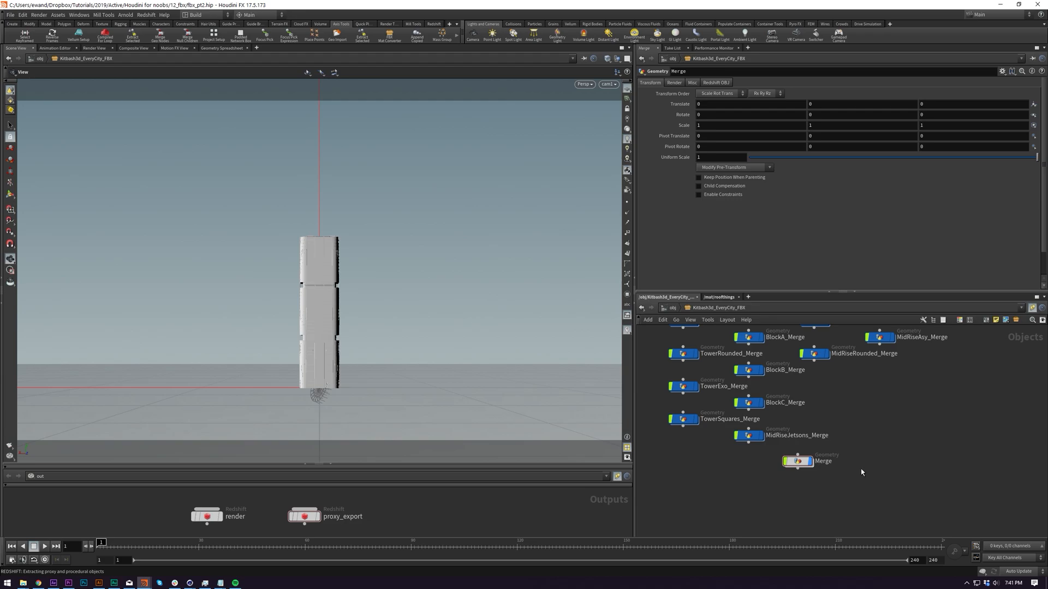
pyautogui.click(799, 462)
pyautogui.moveTo(393, 500); pyautogui.dragTo(271, 521)
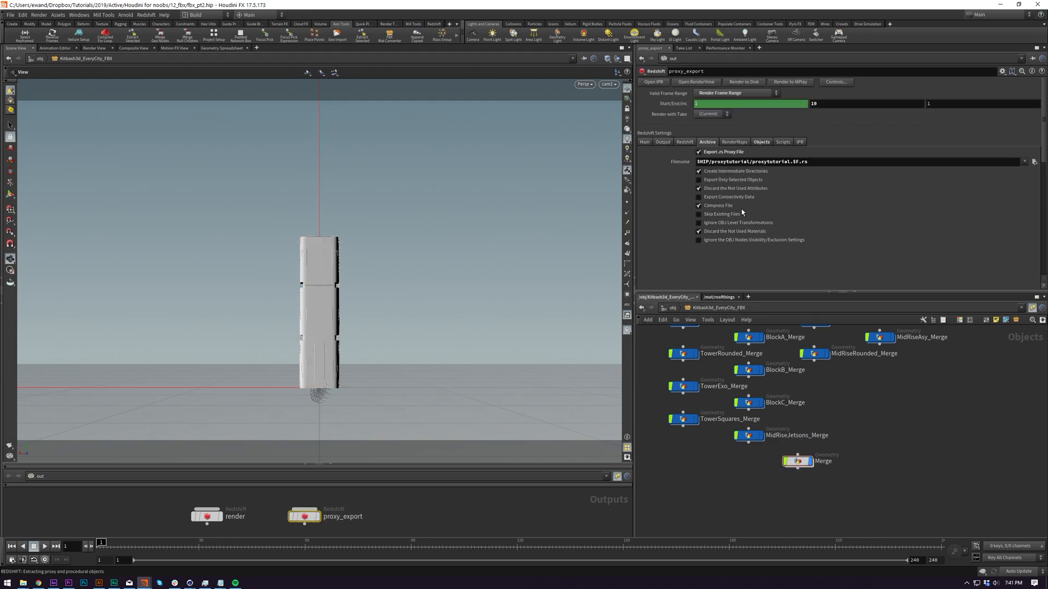
# - Open the Merge object's network and examine the attribwrangle1 node and the point setup above it
pyautogui.scroll(3, 780, 490)
pyautogui.click(841, 463)
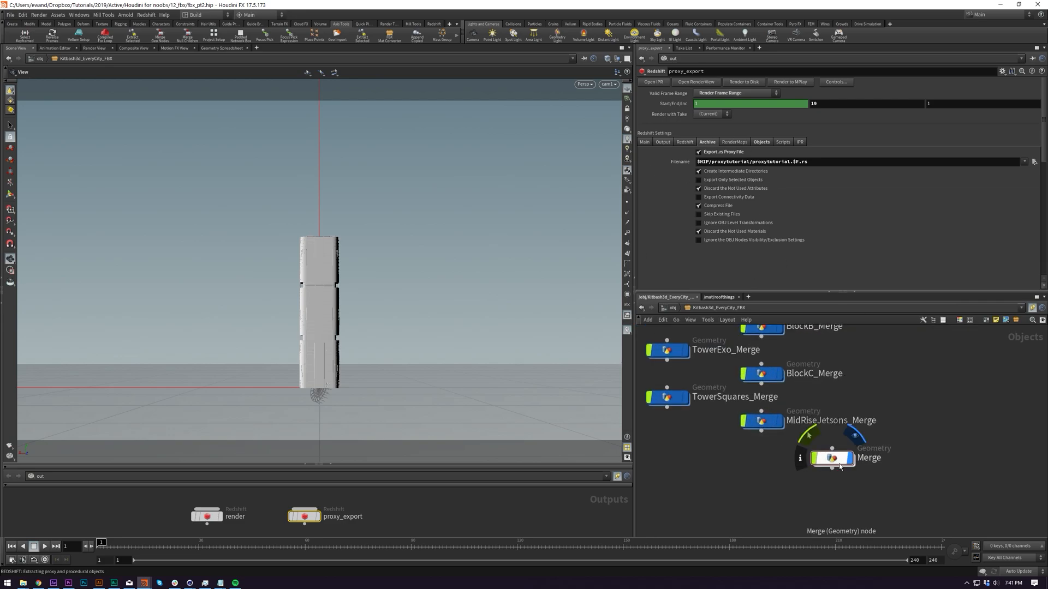
pyautogui.doubleClick(839, 462)
pyautogui.scroll(-4, 796, 457)
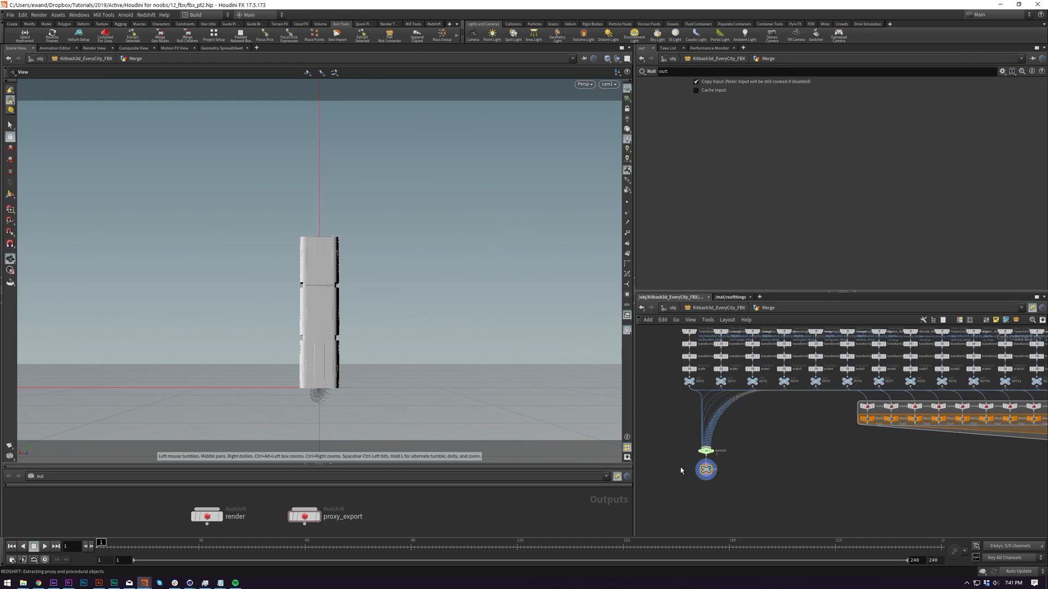
pyautogui.scroll(3, 850, 451)
pyautogui.scroll(4, 892, 446)
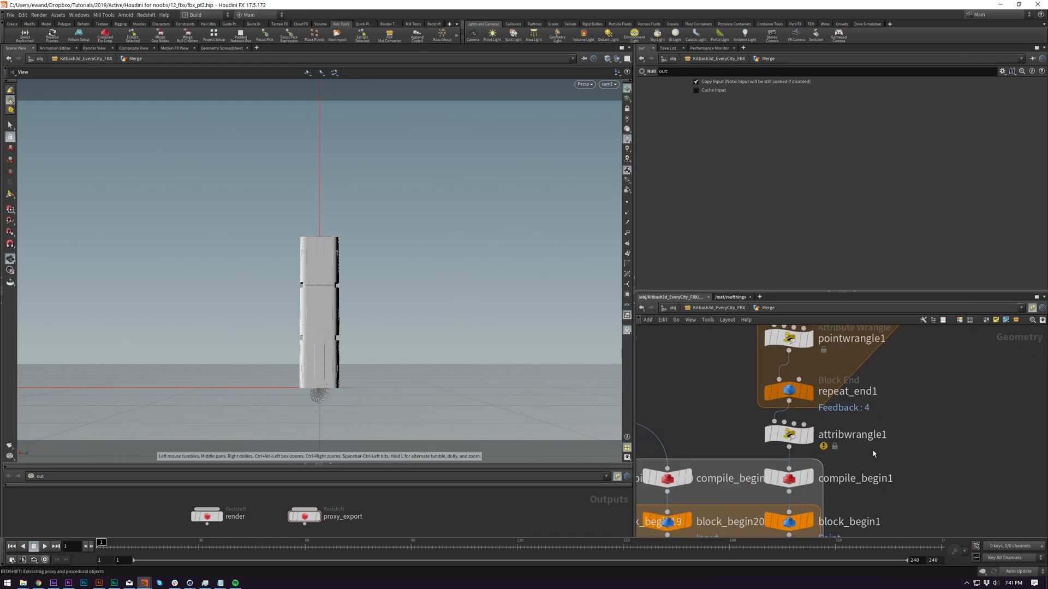
pyautogui.click(813, 435)
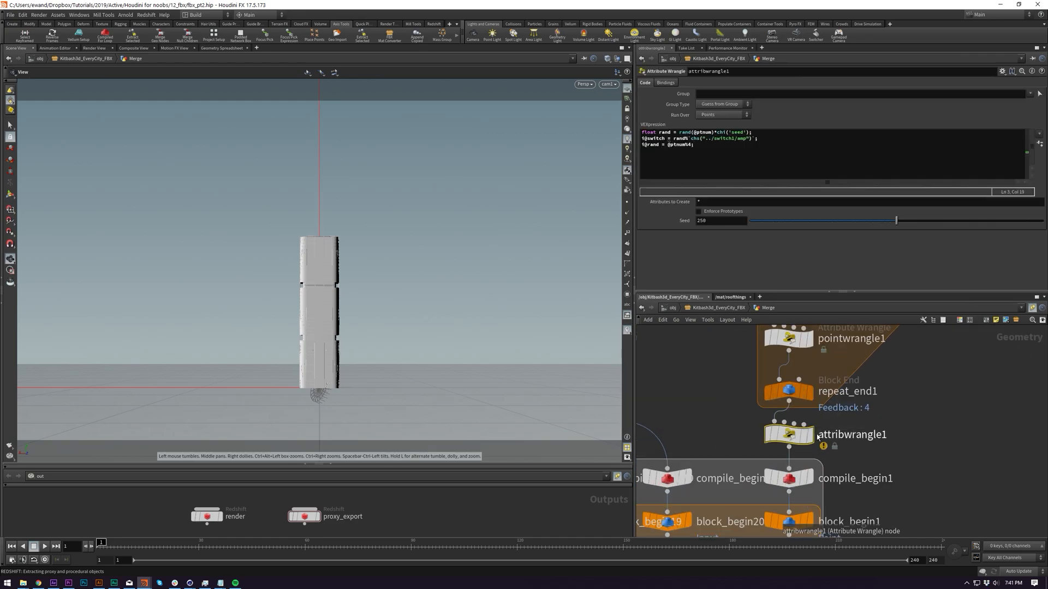
pyautogui.moveTo(877, 446); pyautogui.dragTo(796, 435, button='middle')
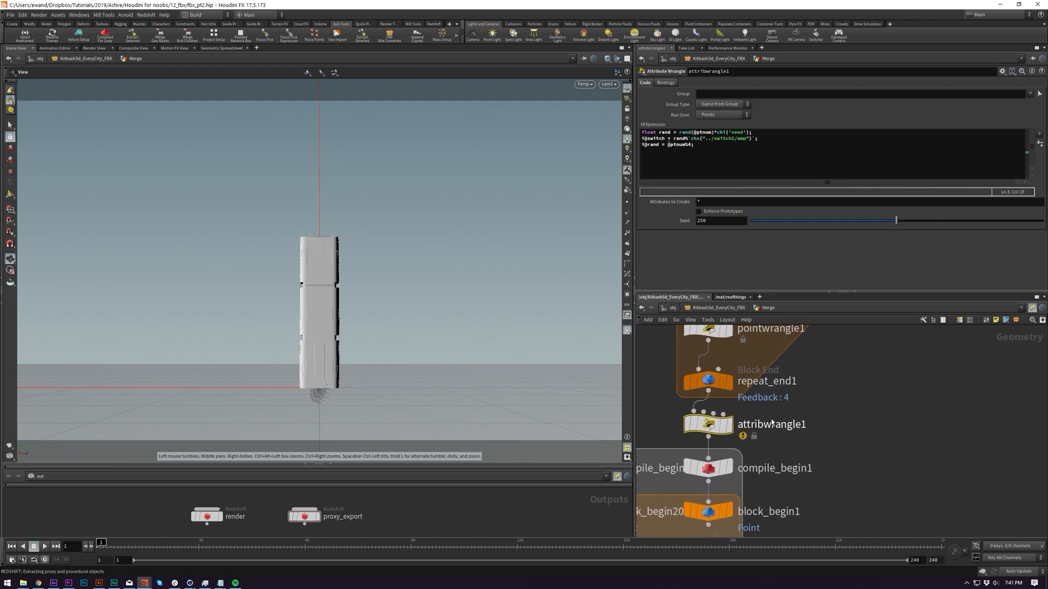
pyautogui.moveTo(750, 434)
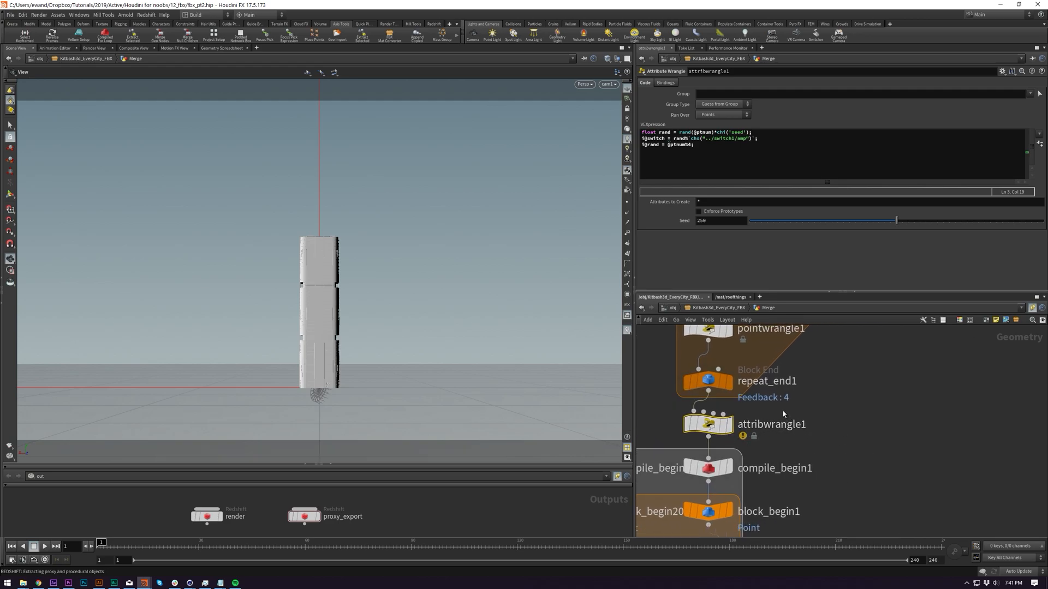
# - Branch a Null off repeat_end1, name it instance_point_out, and copy the node
pyautogui.click(712, 396)
pyautogui.click(868, 457)
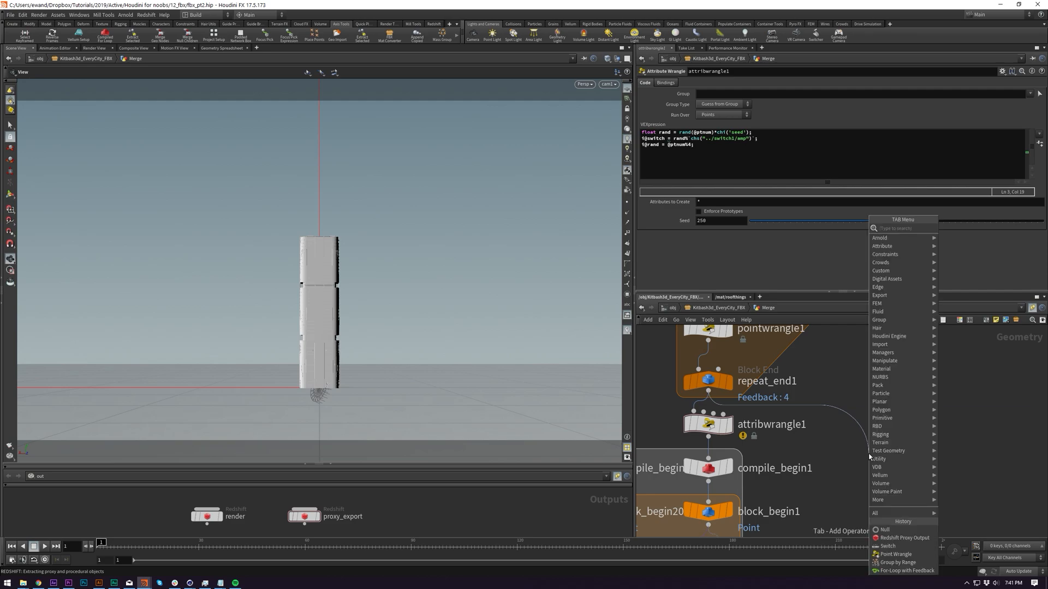
pyautogui.write('null')
pyautogui.press('Return')
pyautogui.doubleClick(907, 454)
pyautogui.write('instance_point_')
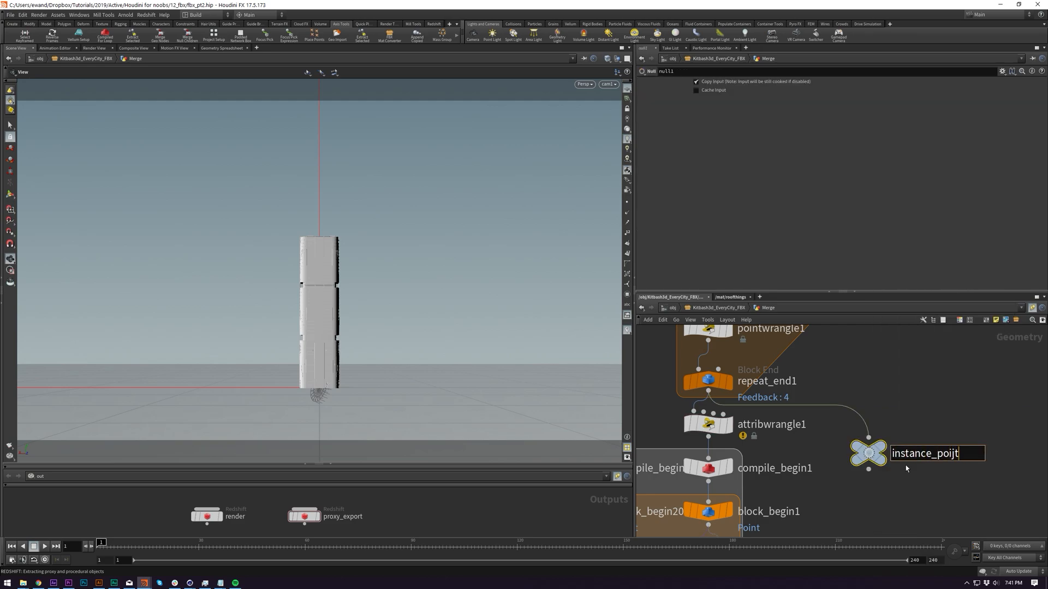
pyautogui.write('out')
pyautogui.press('Return')
pyautogui.hotkey('ctrl', 'c')
# - Return to the top object level and add an Instance object near the camera
pyautogui.press('u')
pyautogui.press('u')
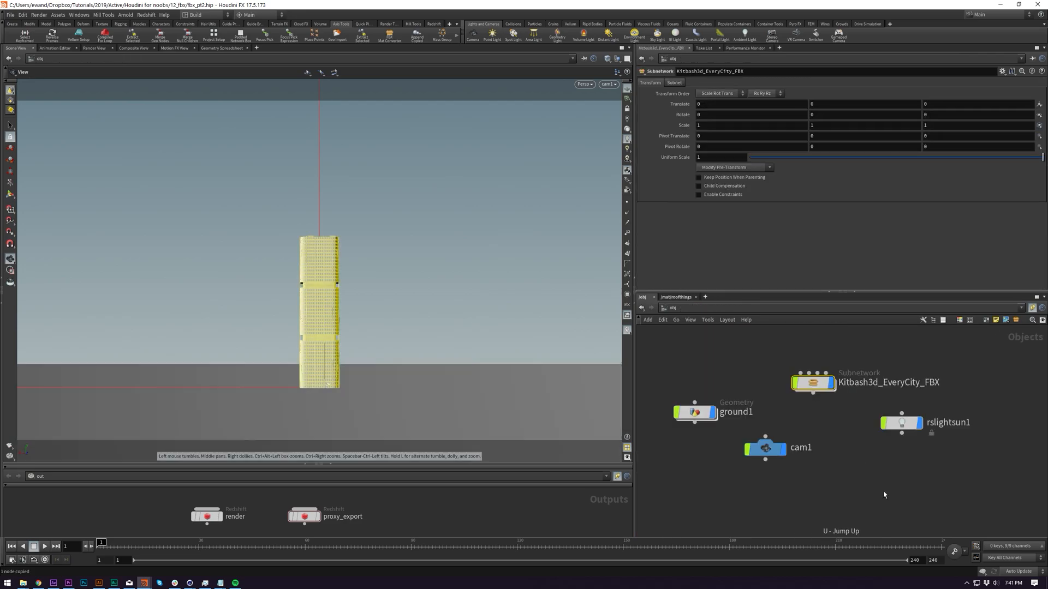
pyautogui.press('Tab')
pyautogui.write('inst')
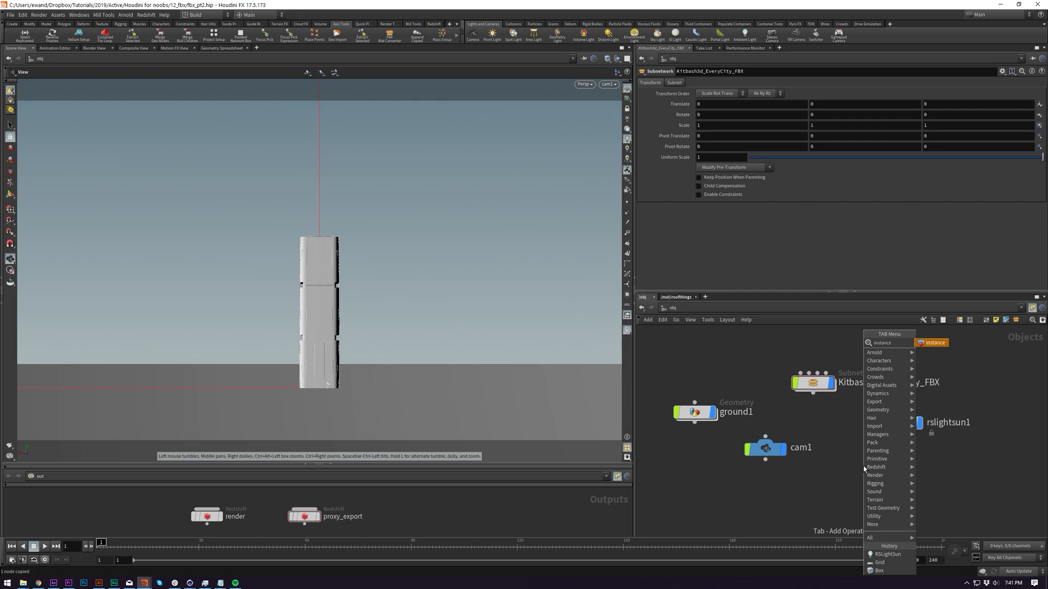
pyautogui.press('Return')
pyautogui.click(864, 469)
pyautogui.moveTo(863, 468)
pyautogui.mouseDown()
pyautogui.moveTo(847, 450)
pyautogui.moveTo(855, 474)
pyautogui.mouseUp()
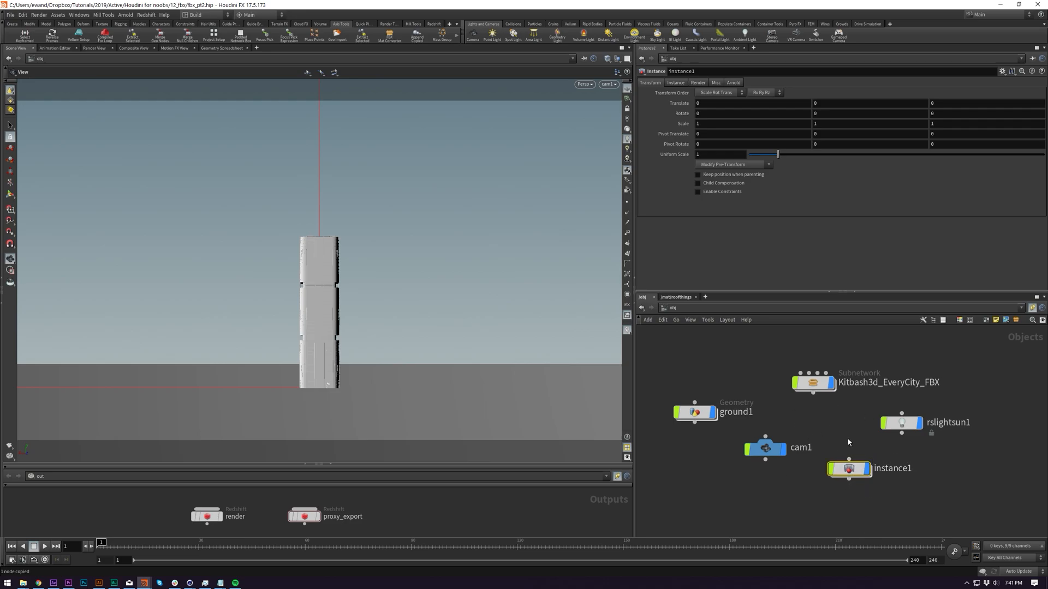
# - Set the Point Instancing mode of instance1 to Fast point instancing
pyautogui.click(679, 82)
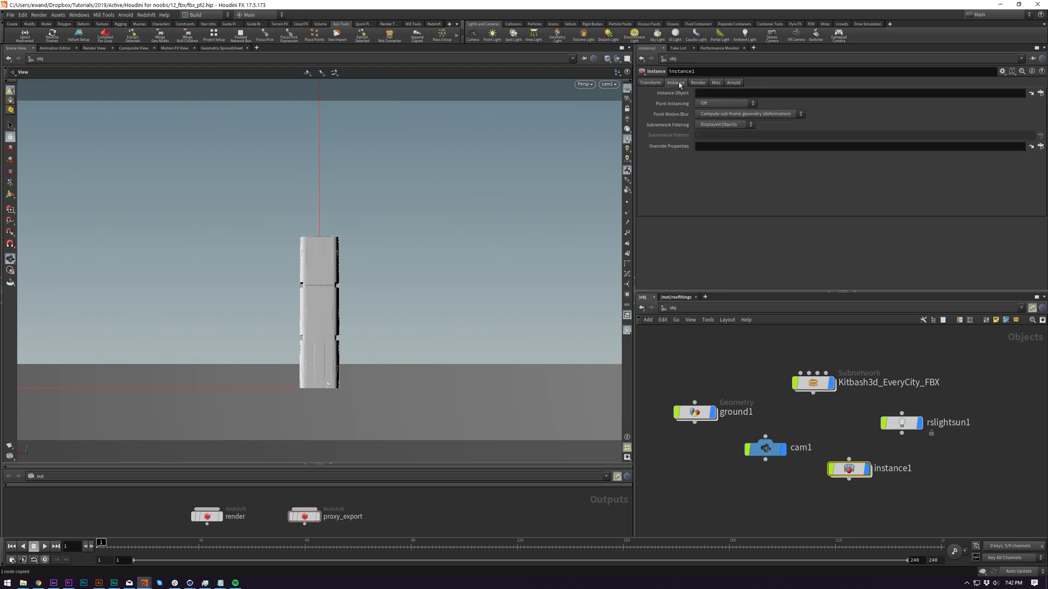
pyautogui.click(720, 104)
pyautogui.click(718, 128)
pyautogui.click(753, 103)
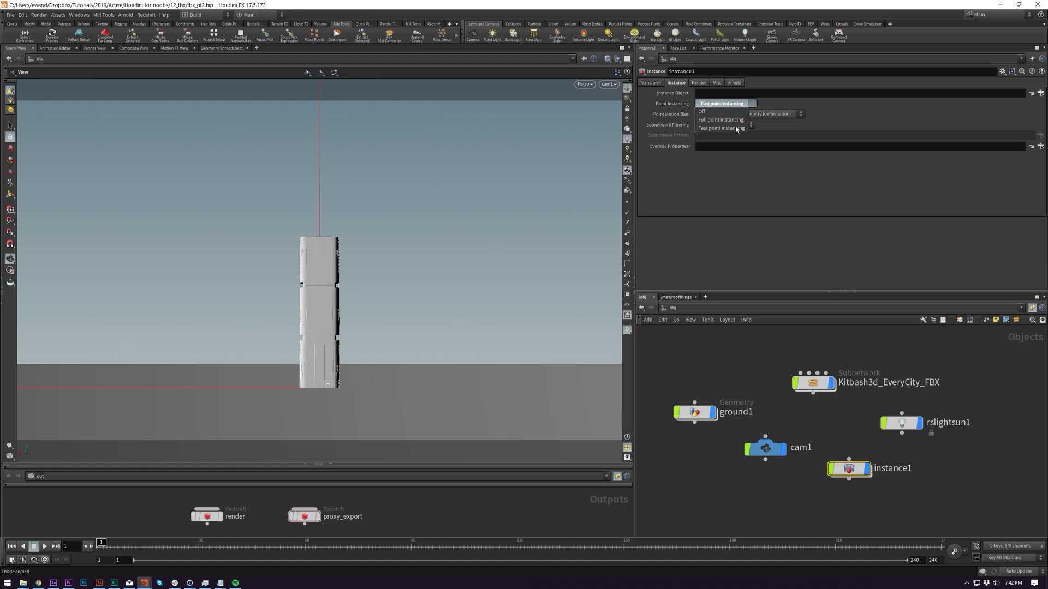
pyautogui.click(820, 214)
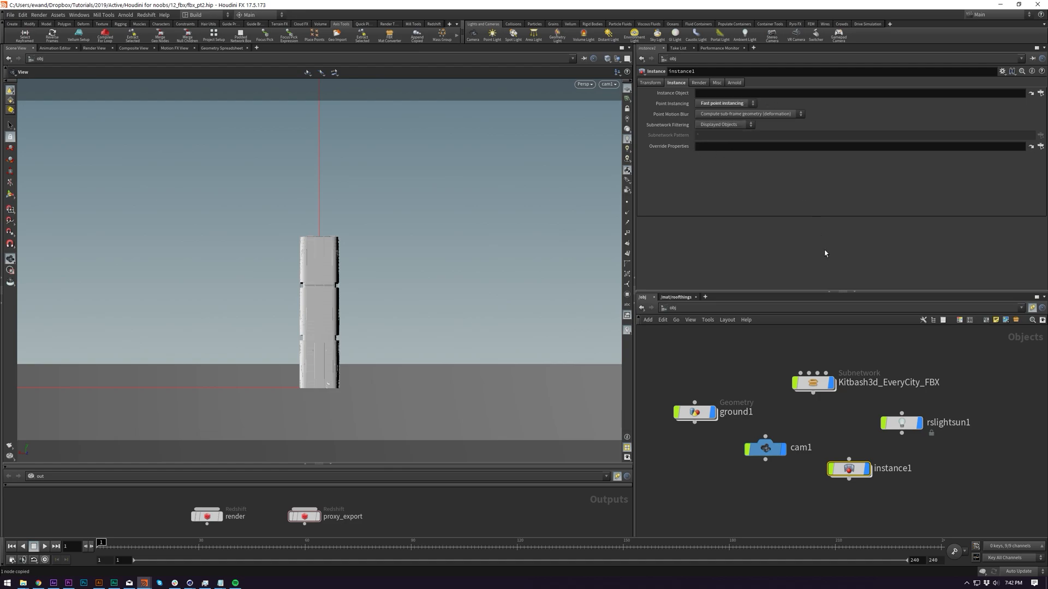
# - Reposition instance1 in the object network, and delete the default Add node inside it
pyautogui.moveTo(831, 411); pyautogui.dragTo(834, 398, button='middle')
pyautogui.moveTo(851, 456); pyautogui.dragTo(816, 479)
pyautogui.moveTo(828, 418)
pyautogui.mouseDown(button='middle')
pyautogui.moveTo(798, 415)
pyautogui.moveTo(830, 404)
pyautogui.mouseUp(button='middle')
pyautogui.click(810, 368)
pyautogui.doubleClick(814, 466)
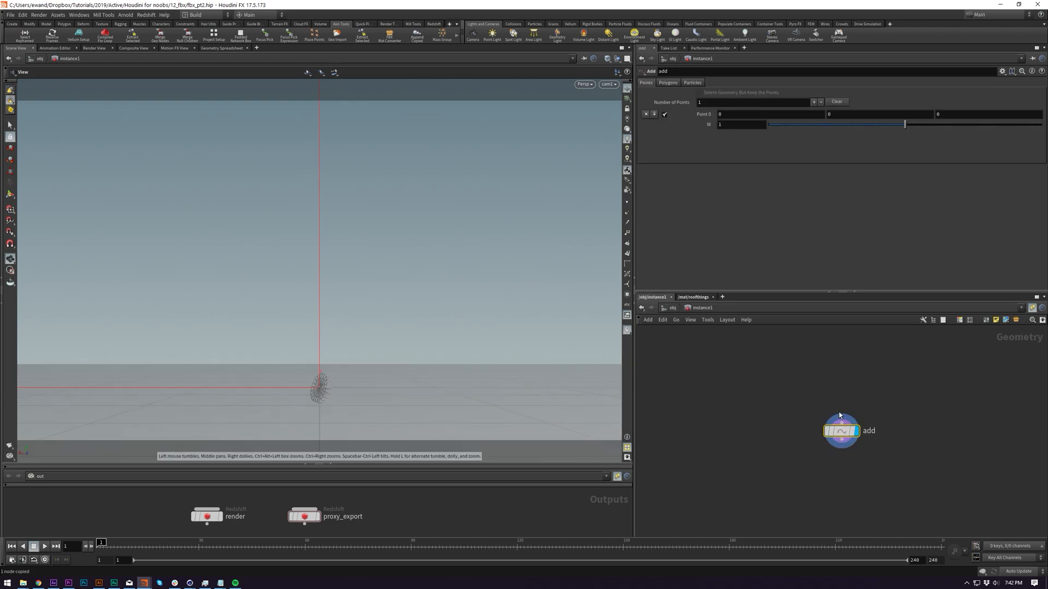
pyautogui.press('Delete')
# - Add an Object Merge inside instance1 that loads /obj/Kitbash3d_EveryCity_FBX/Merge/instance_point_out with Transform set to Into This Object
pyautogui.press('Tab')
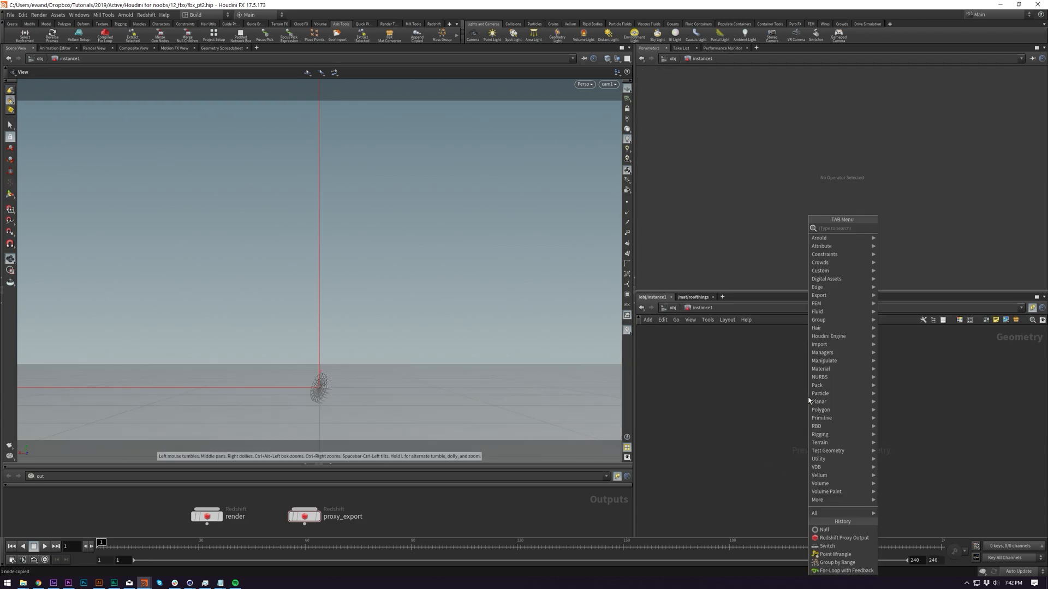
pyautogui.write('obj')
pyautogui.press('Return')
pyautogui.click(808, 398)
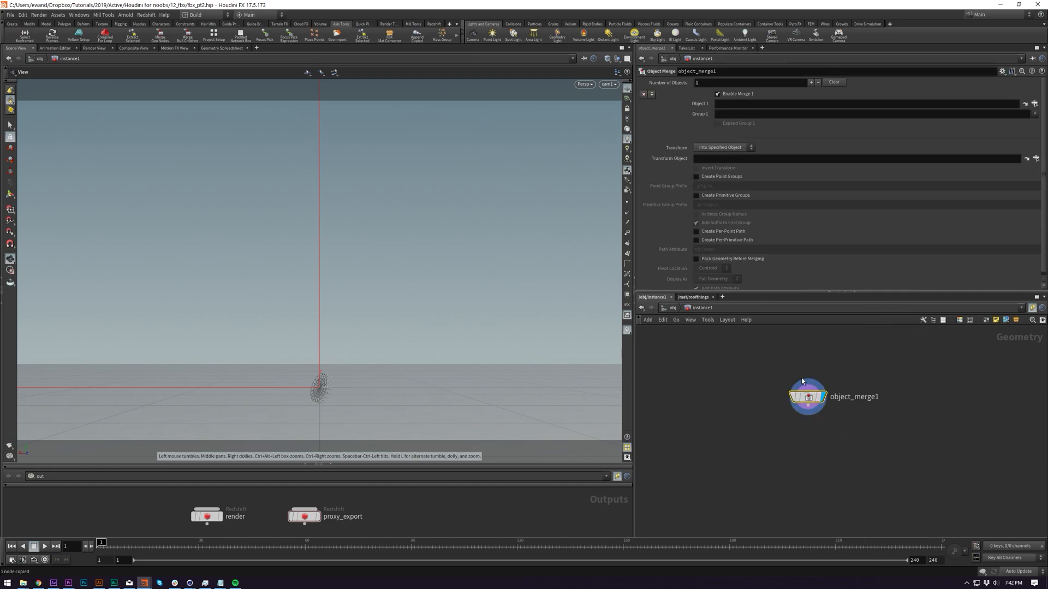
pyautogui.click(754, 104)
pyautogui.hotkey('ctrl', 'v')
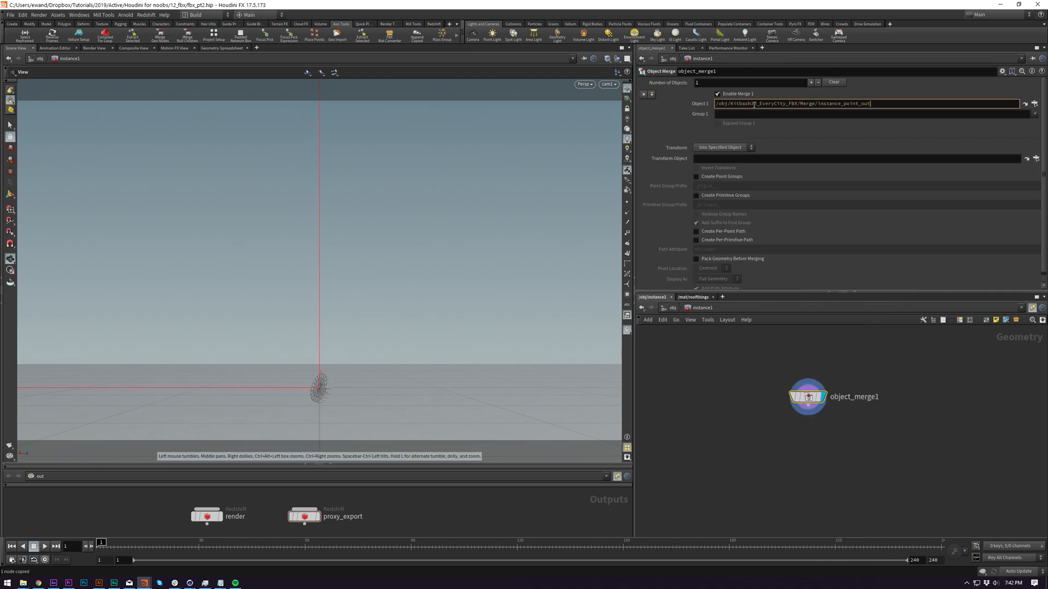
pyautogui.press('Return')
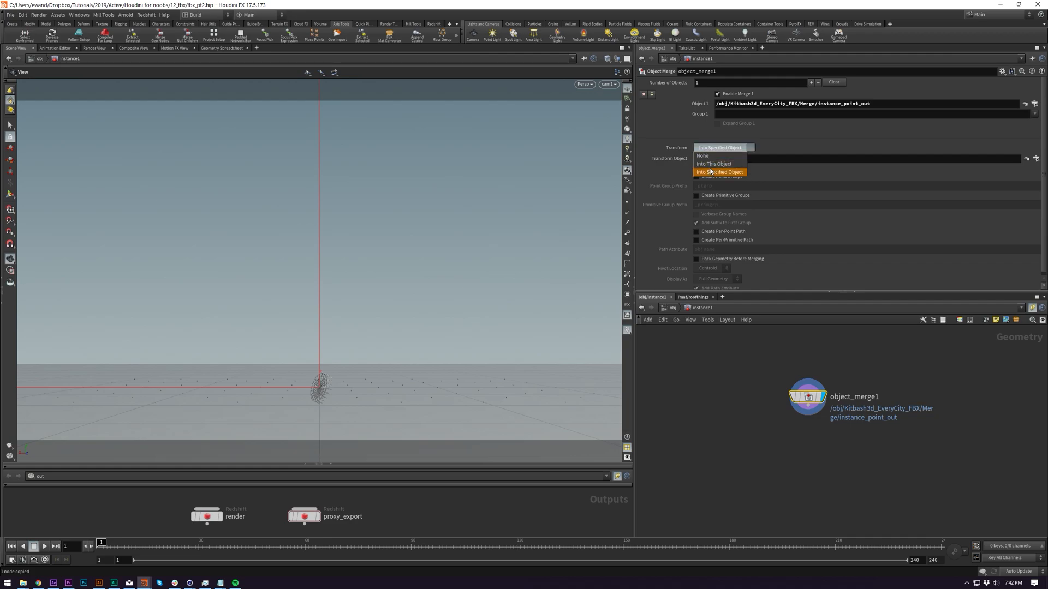
pyautogui.click(718, 164)
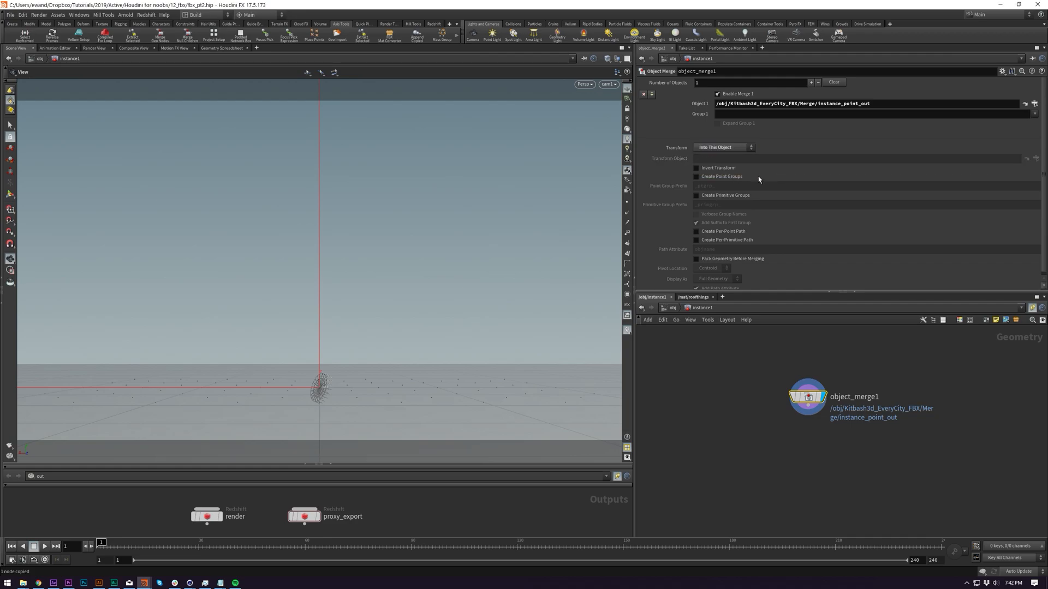
# - Try shifting the whole instance1 object along X, and undo the translation
pyautogui.press('u')
pyautogui.click(649, 82)
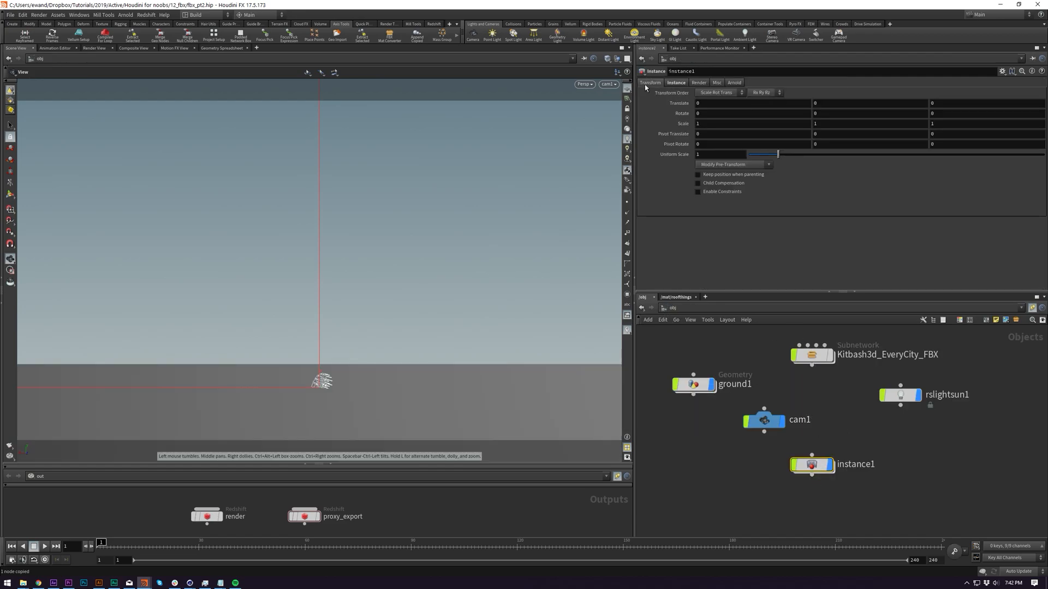
pyautogui.moveTo(704, 103); pyautogui.dragTo(757, 110, button='middle')
pyautogui.hotkey('ctrl', 'z')
# - Add a Point Wrangle connected below object_merge1 inside instance1
pyautogui.doubleClick(811, 464)
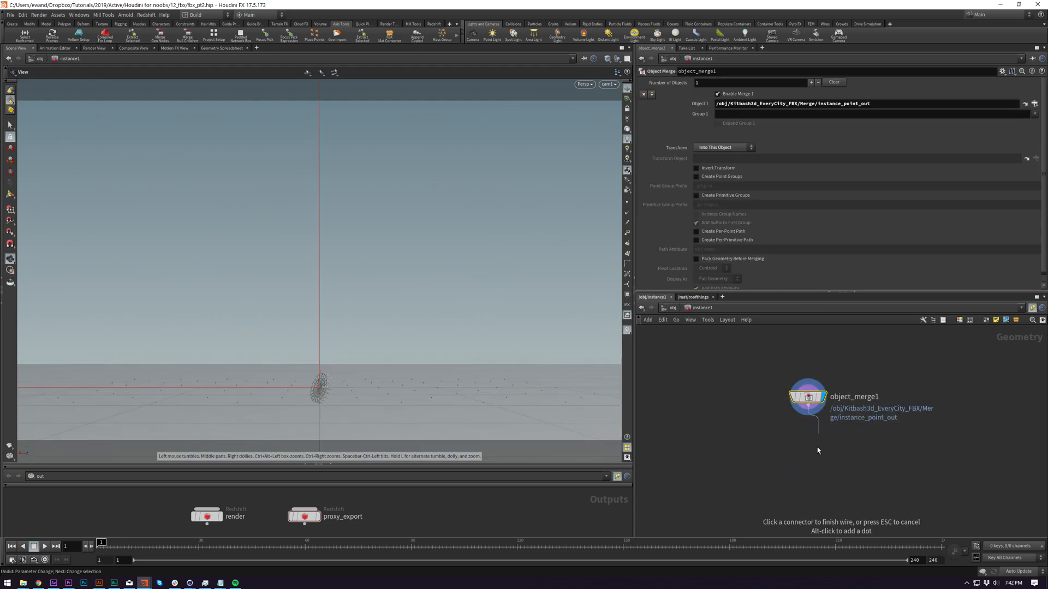
pyautogui.press('Tab')
pyautogui.write('pw')
pyautogui.press('Return')
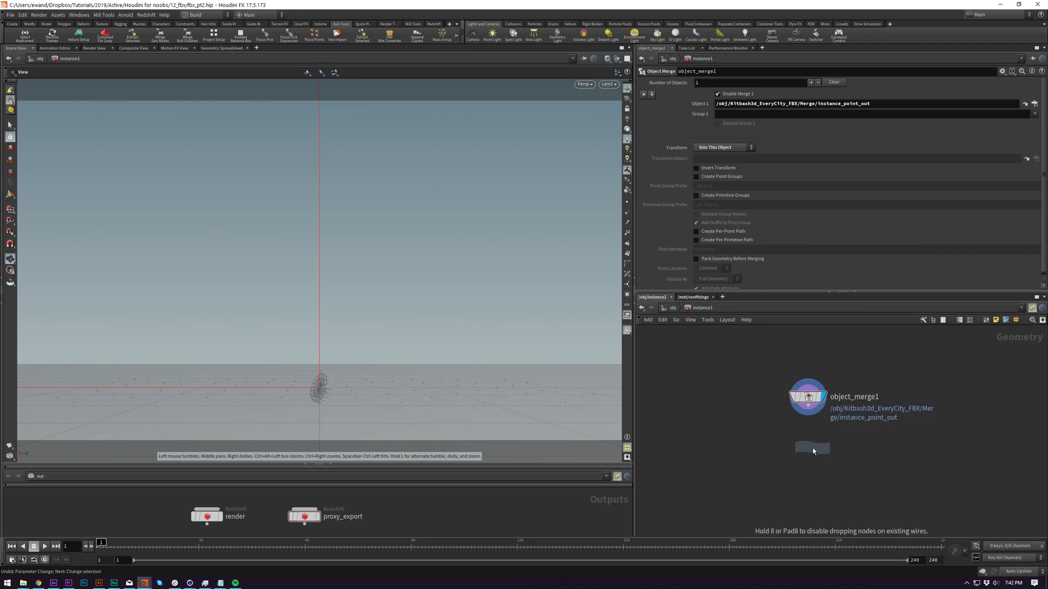
pyautogui.click(810, 449)
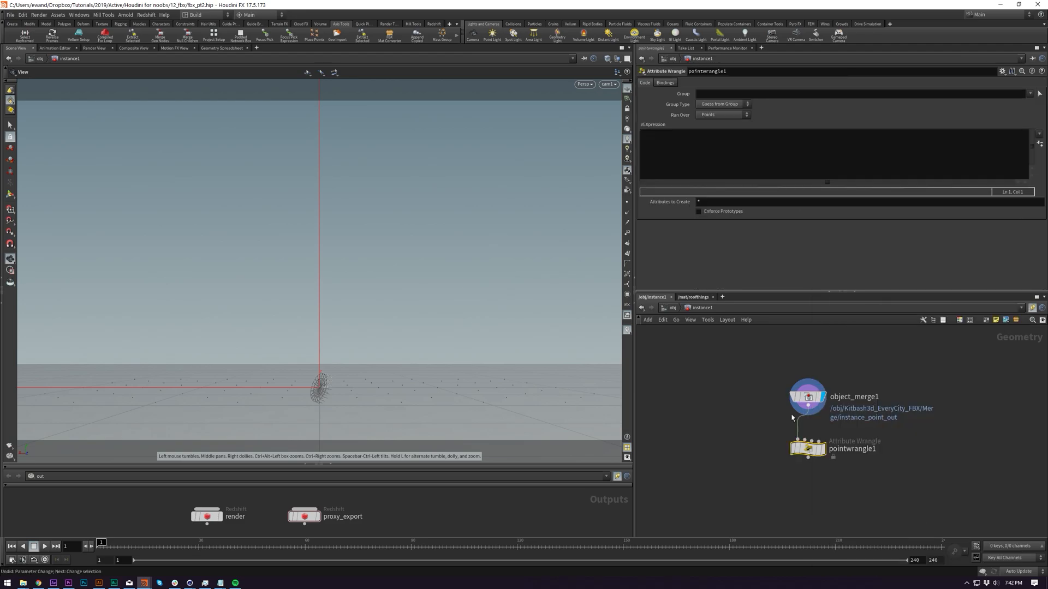
# - Return to the object level and review the objects available as instance1's Instance Object
pyautogui.press('u')
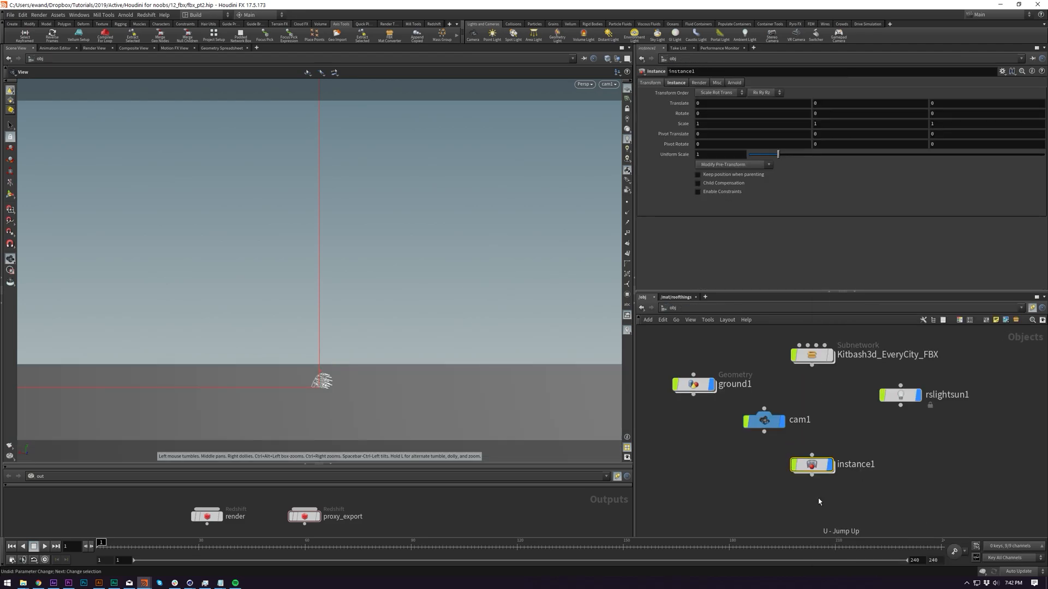
pyautogui.click(683, 84)
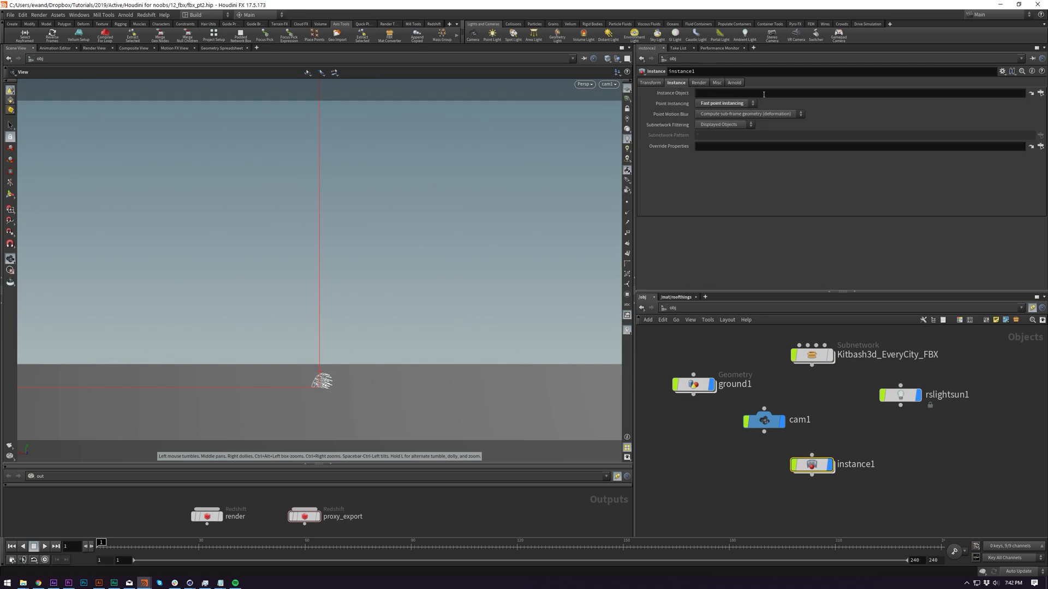
pyautogui.click(1040, 93)
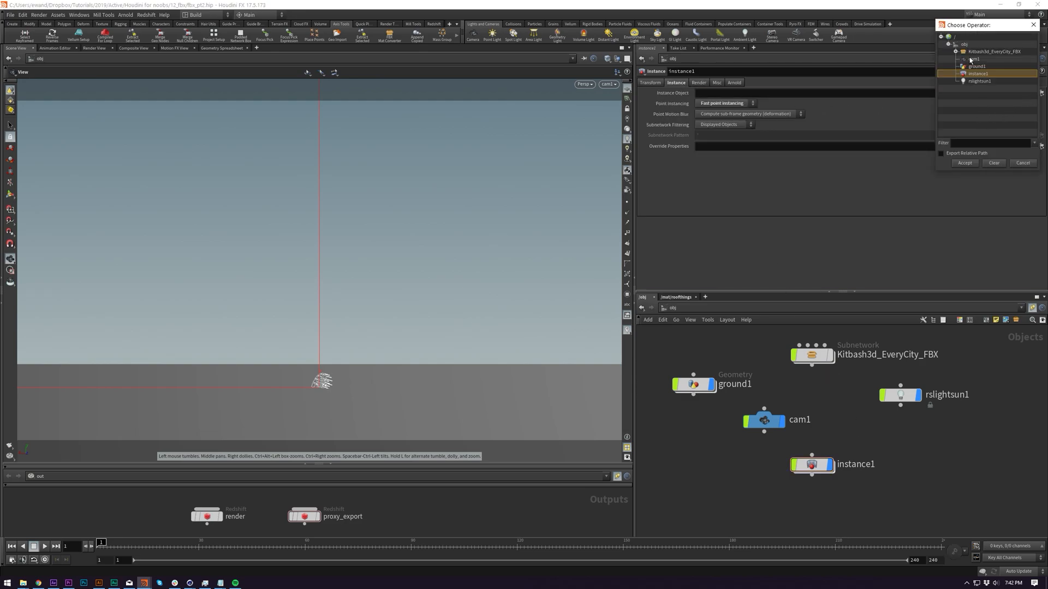
pyautogui.click(1033, 25)
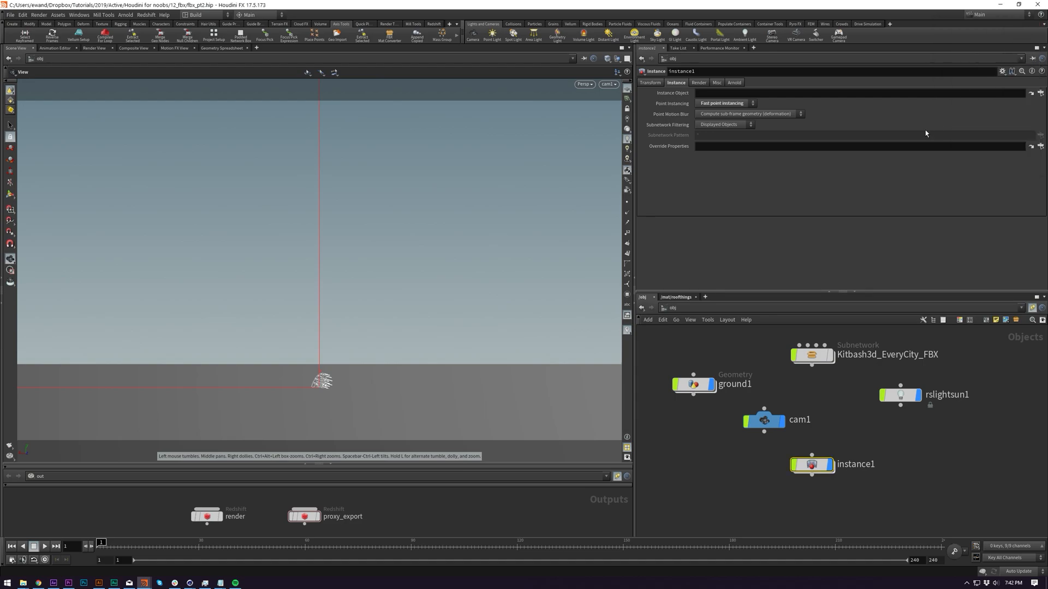
pyautogui.moveTo(857, 440)
pyautogui.mouseDown(button='middle')
pyautogui.moveTo(863, 424)
pyautogui.moveTo(869, 434)
pyautogui.mouseUp(button='middle')
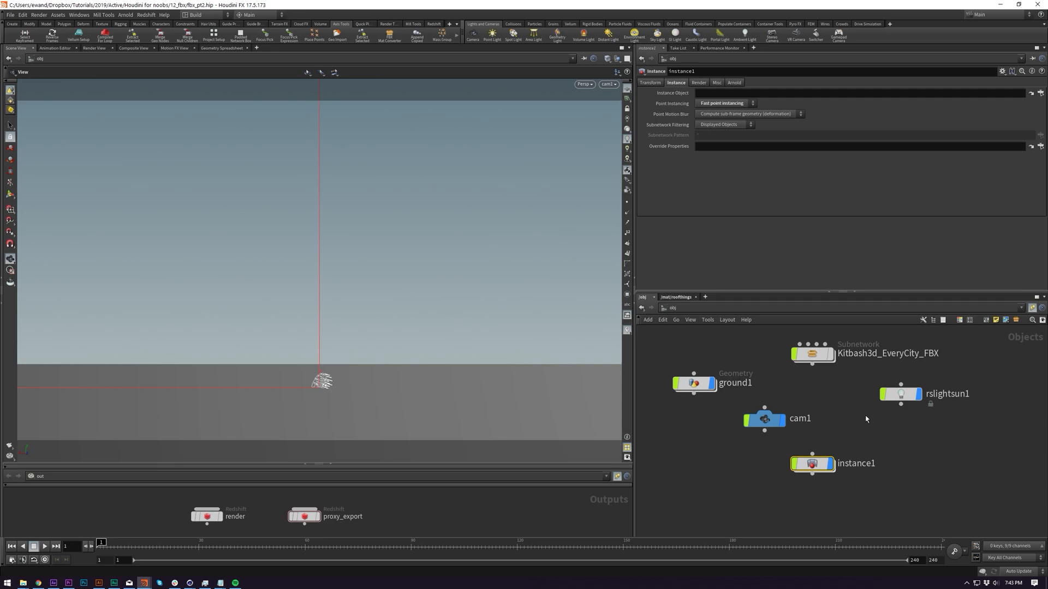
# - Import the Redshift proxies proxytutorial.8.rs through proxytutorial.19.rs from the proxytutorial folder, using the name building
pyautogui.click(388, 24)
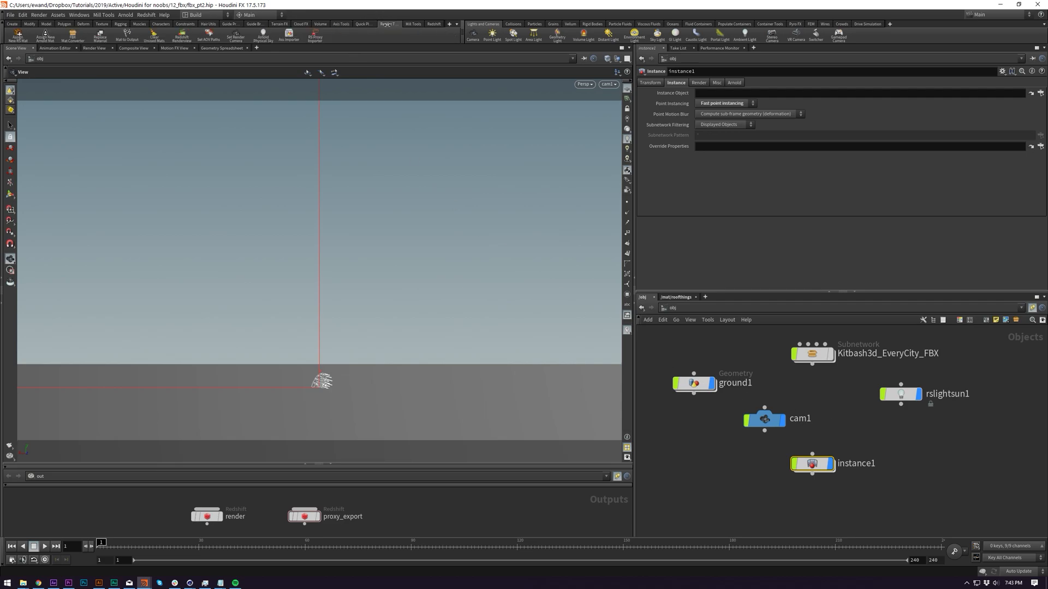
pyautogui.click(314, 36)
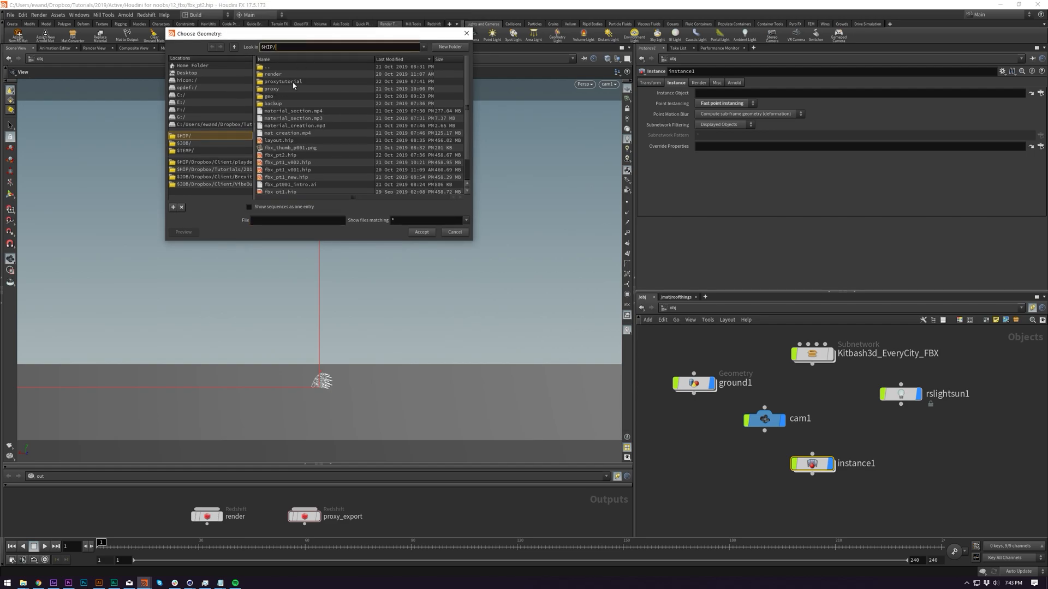
pyautogui.doubleClick(294, 82)
pyautogui.click(292, 74)
pyautogui.keyDown('shift'); pyautogui.click(307, 156); pyautogui.keyUp('shift')
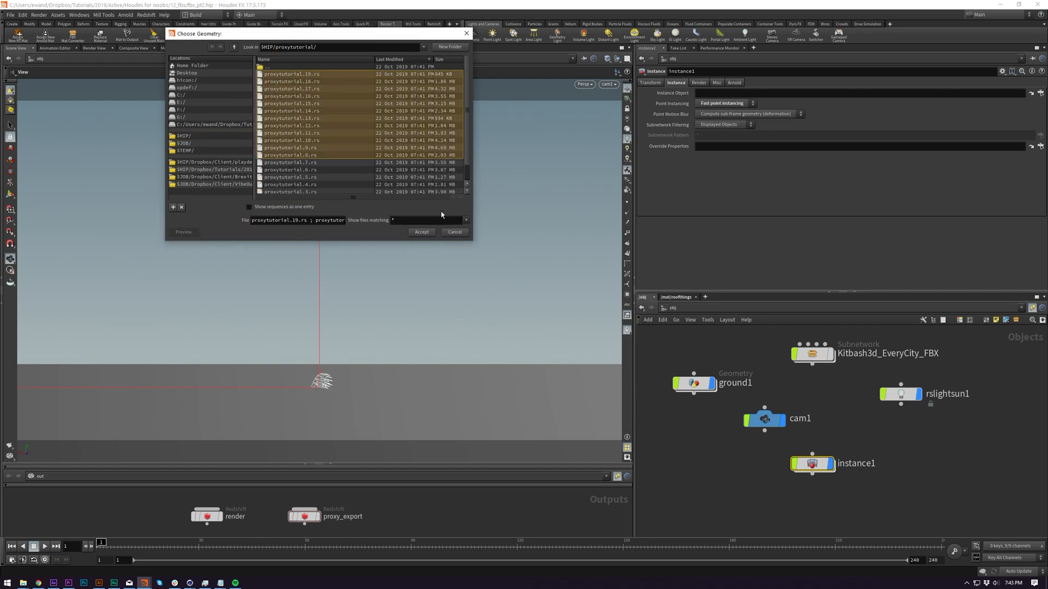
pyautogui.click(421, 232)
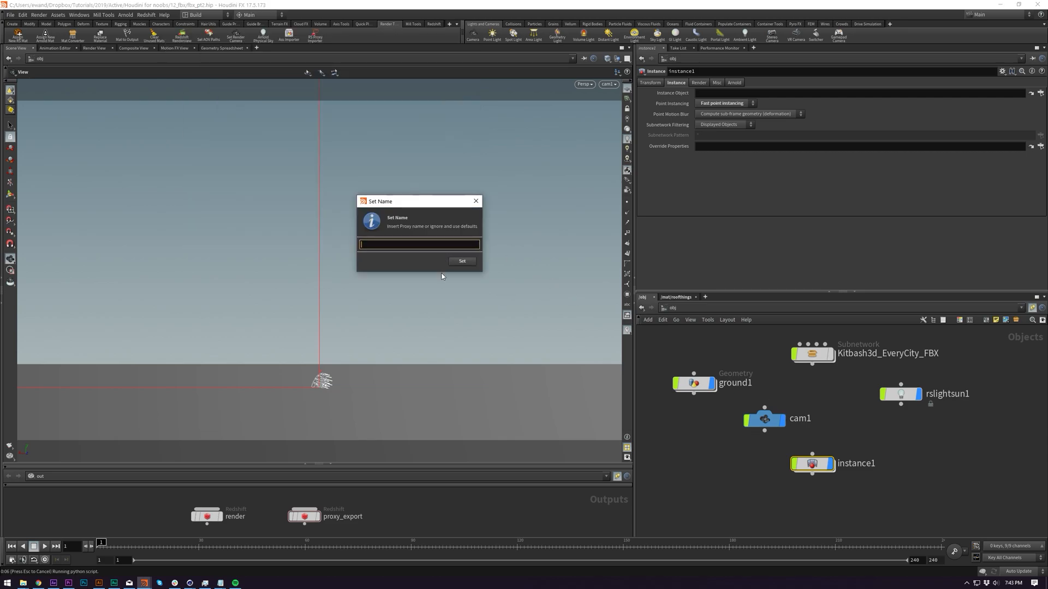
pyautogui.write('building')
pyautogui.press('Return')
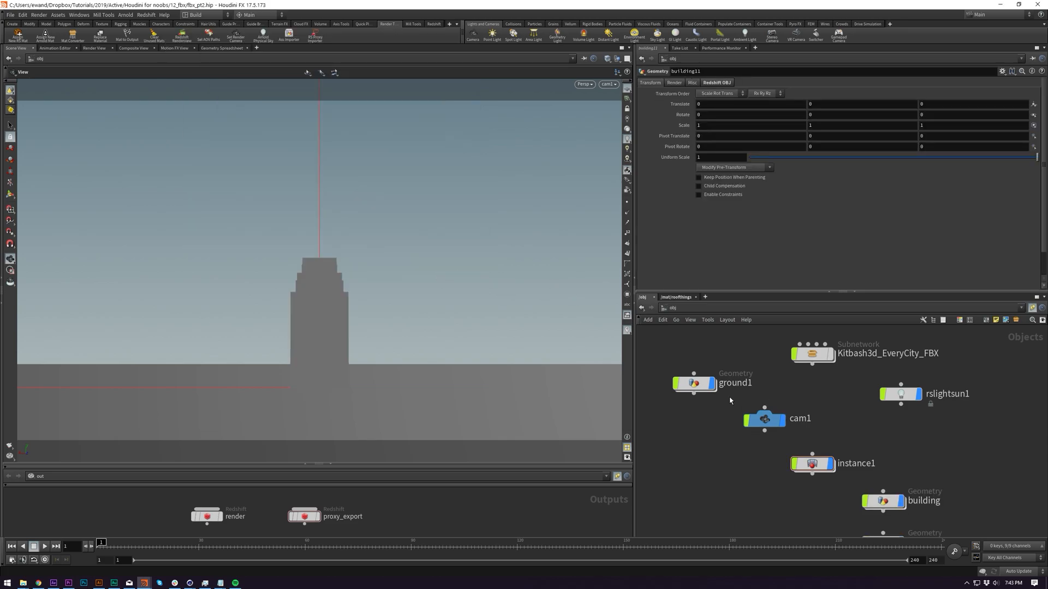
# - Look over the imported proxy objects in the network and select the first one, building
pyautogui.scroll(-5, 730, 401)
pyautogui.scroll(2, 775, 382)
pyautogui.click(748, 368)
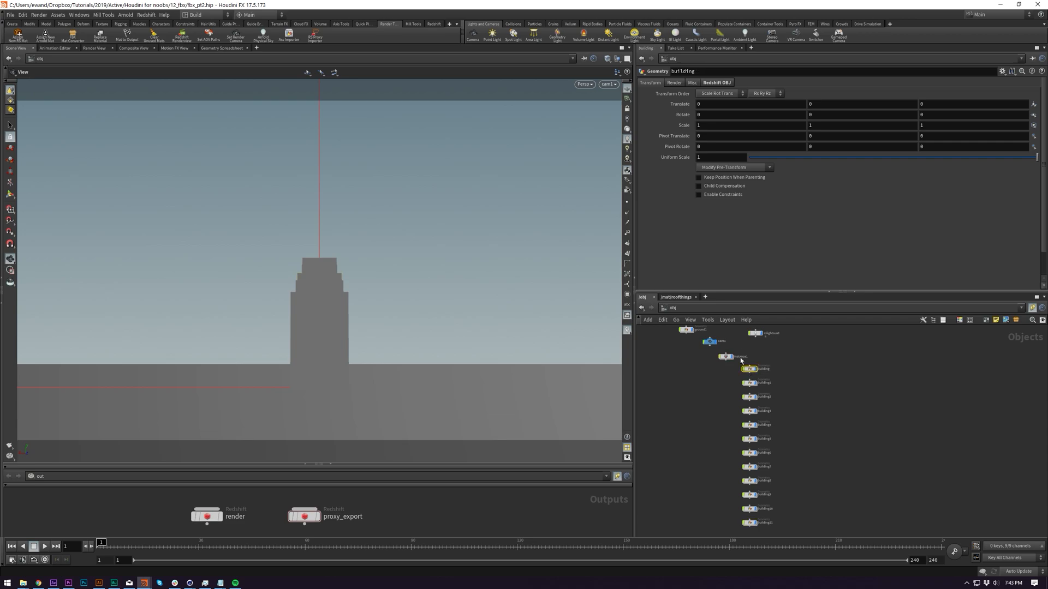
# - Check the first building object's Redshift proxy filename, and delete all the imported building proxy objects
pyautogui.click(716, 83)
pyautogui.click(671, 93)
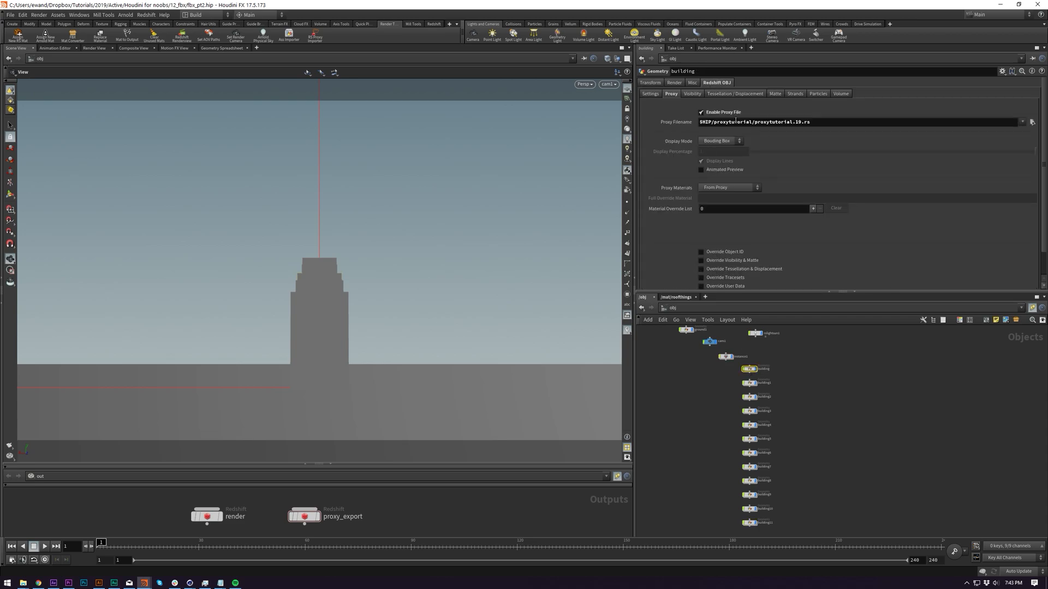
pyautogui.doubleClick(746, 122)
pyautogui.moveTo(826, 122); pyautogui.dragTo(625, 119)
pyautogui.click(837, 435)
pyautogui.moveTo(780, 352); pyautogui.dragTo(746, 531)
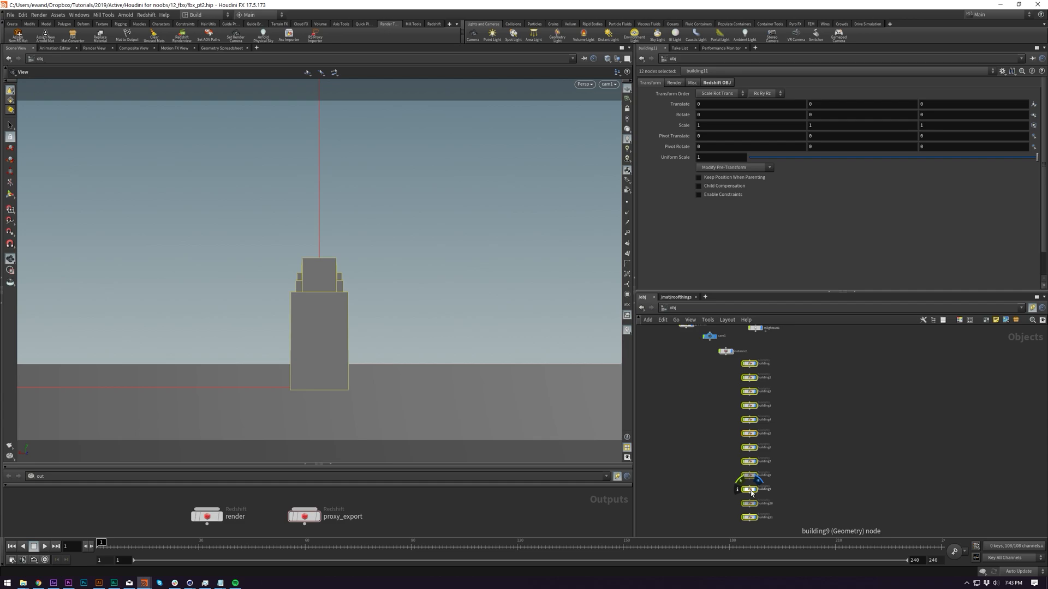
pyautogui.press('Delete')
# - Rename the instance1 object as building_instance
pyautogui.scroll(5, 720, 329)
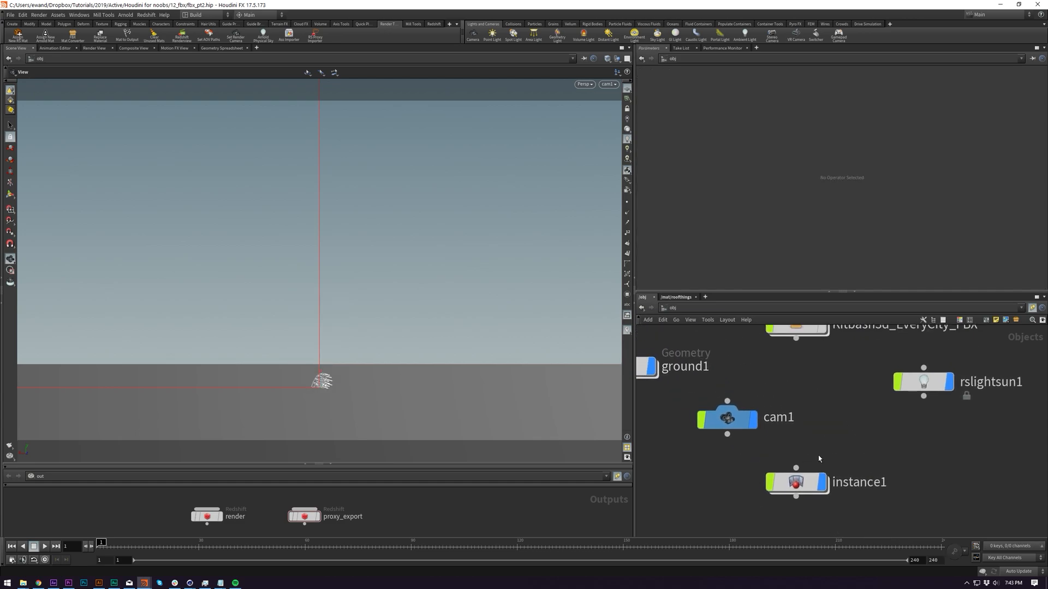
pyautogui.moveTo(795, 484)
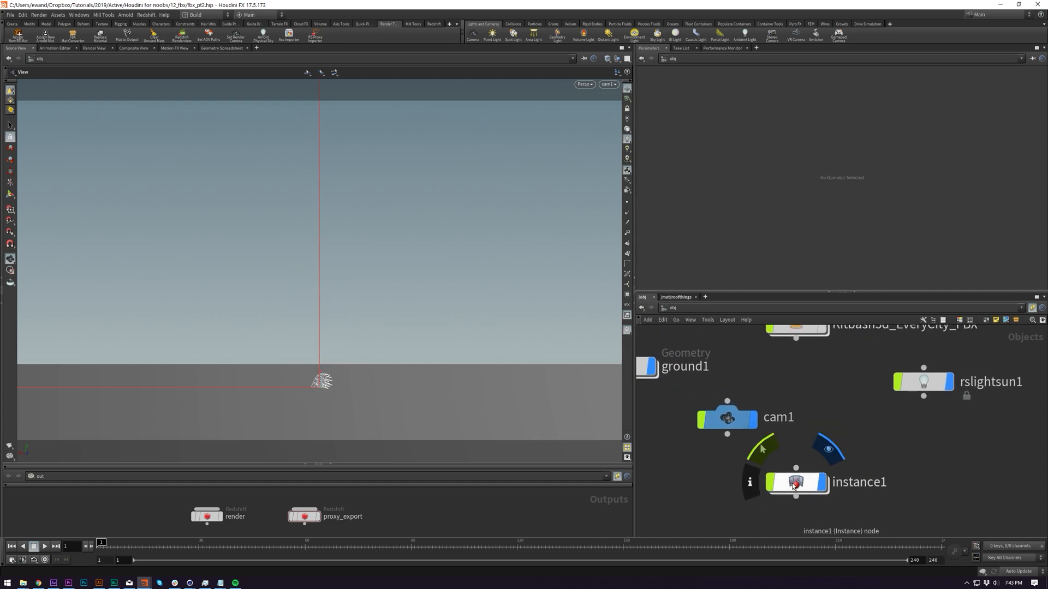
pyautogui.doubleClick(852, 483)
pyautogui.write('building')
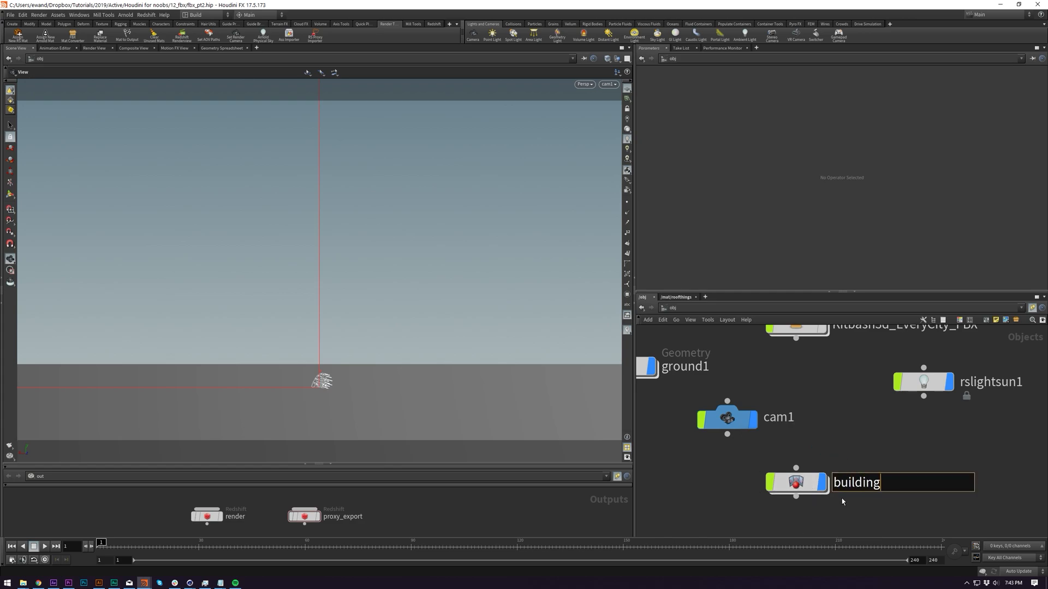
pyautogui.write('_instance')
pyautogui.press('Return')
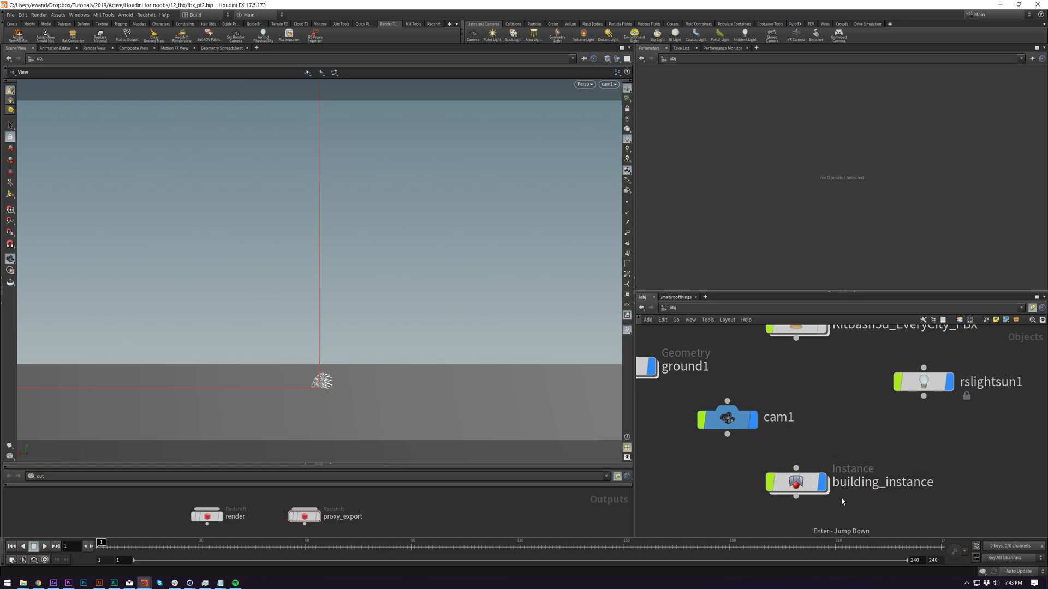
# - Rename the point wrangle inside building_instance as instance_buildings
pyautogui.doubleClick(809, 482)
pyautogui.doubleClick(844, 448)
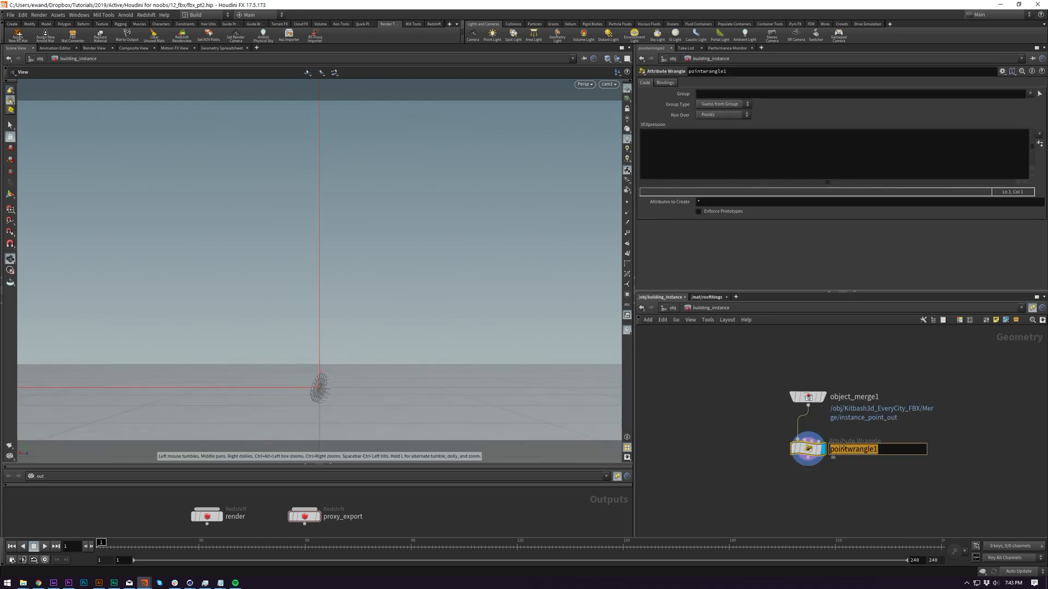
pyautogui.write('instance_buildings')
pyautogui.press('Return')
pyautogui.click(725, 150)
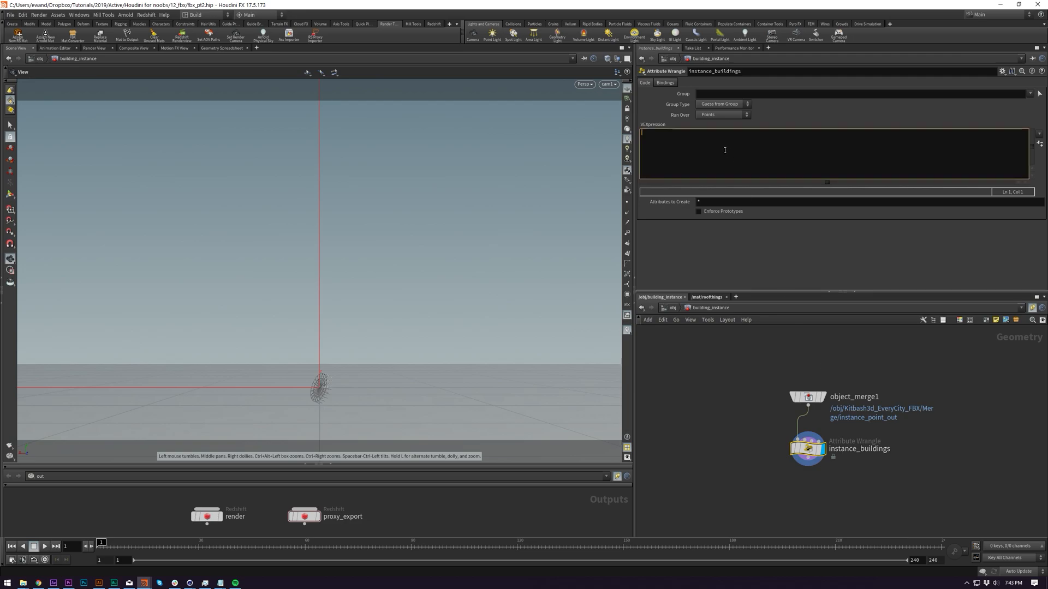
pyautogui.write('i@rand =')
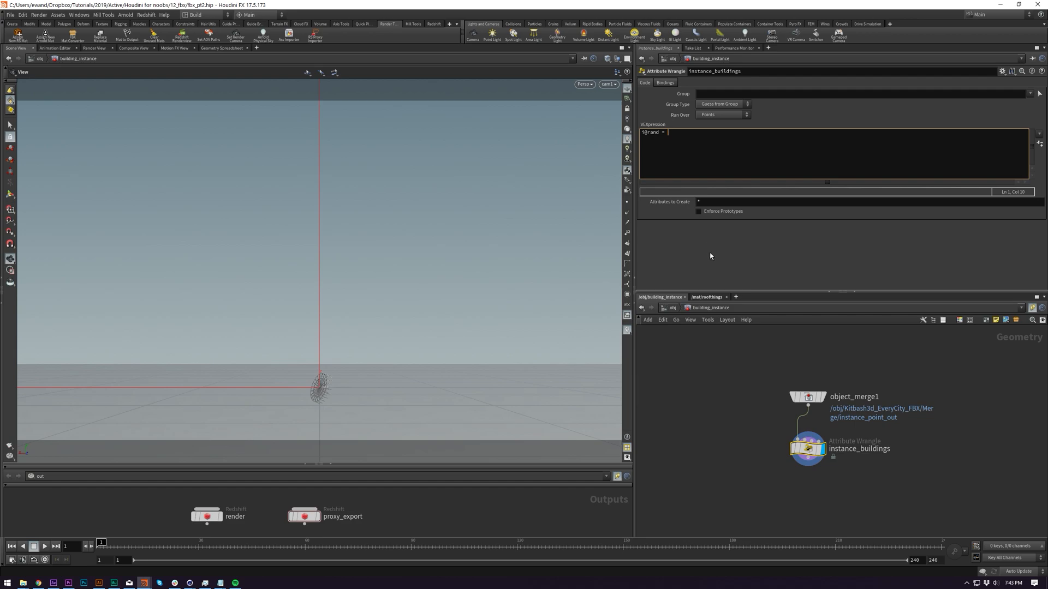
pyautogui.write('ptnum%4;')
pyautogui.press('Return')
pyautogui.press('Return')
pyautogui.write('@')
pyautogui.press('BackSpace')
pyautogui.write('s@instance')
pyautogui.click(710, 256)
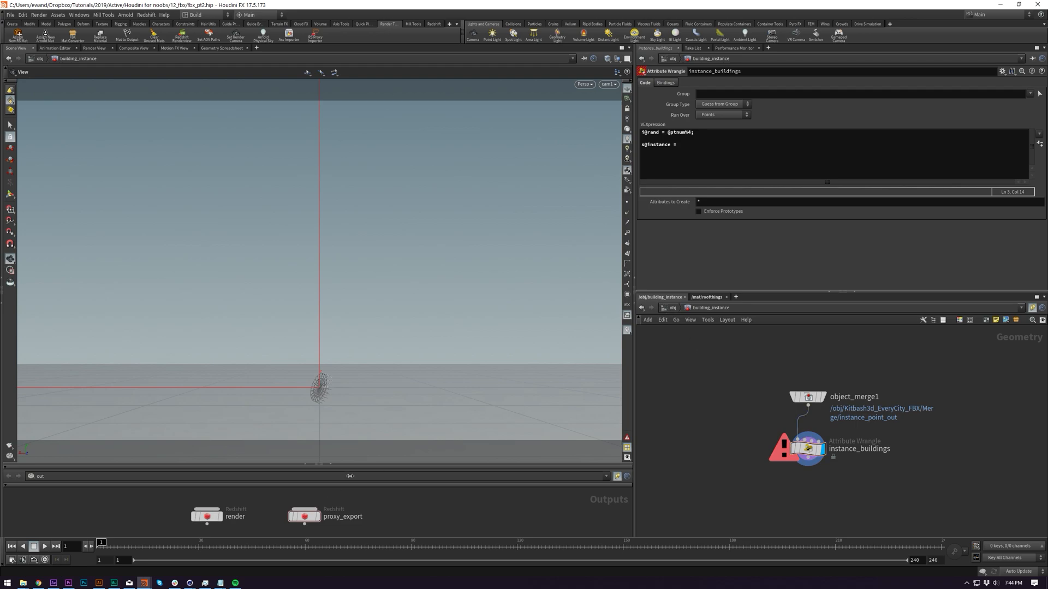
# - Copy the expanded archive file path of proxy_export up to "proxytutorial.", without the frame number and .rs extension
pyautogui.click(304, 516)
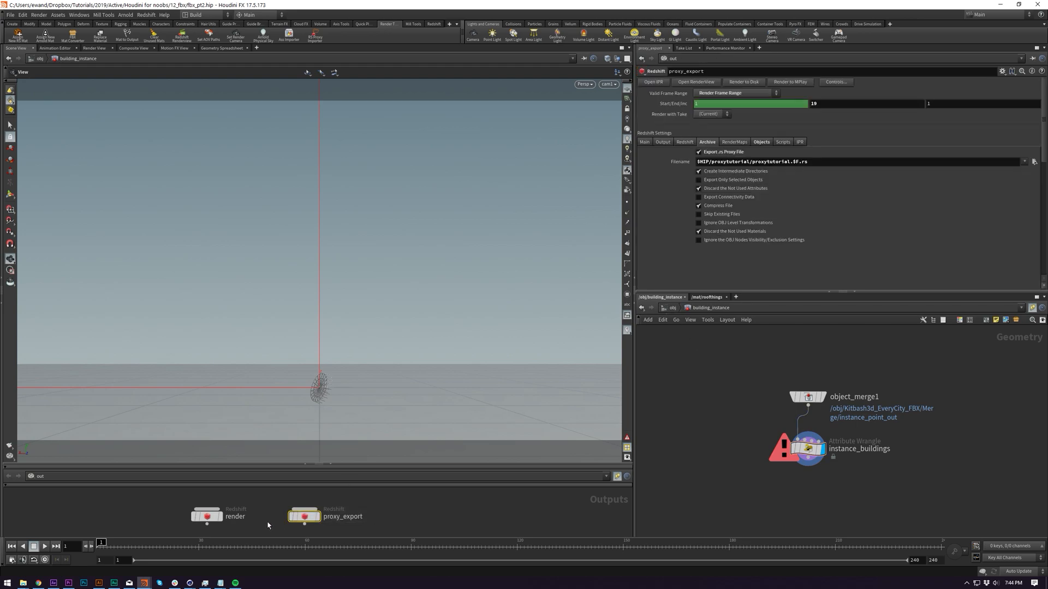
pyautogui.click(685, 163)
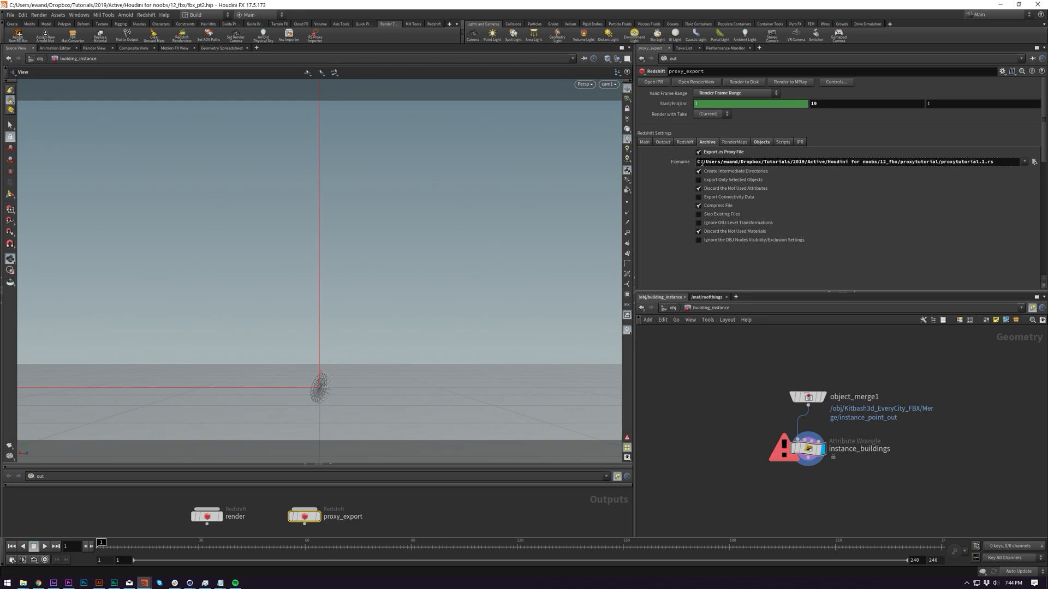
pyautogui.moveTo(696, 162); pyautogui.dragTo(1046, 152)
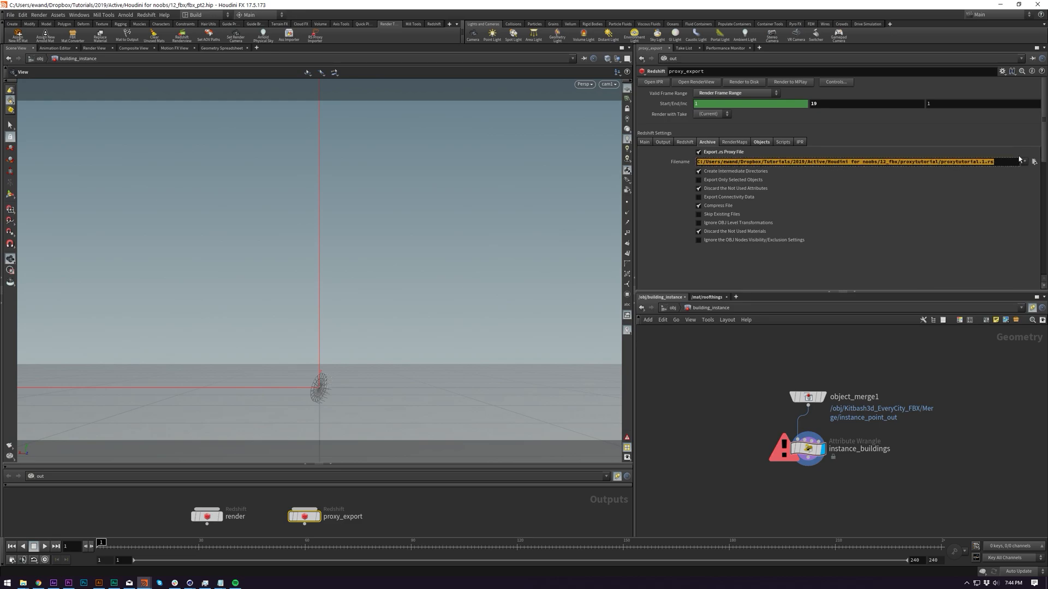
pyautogui.click(982, 162)
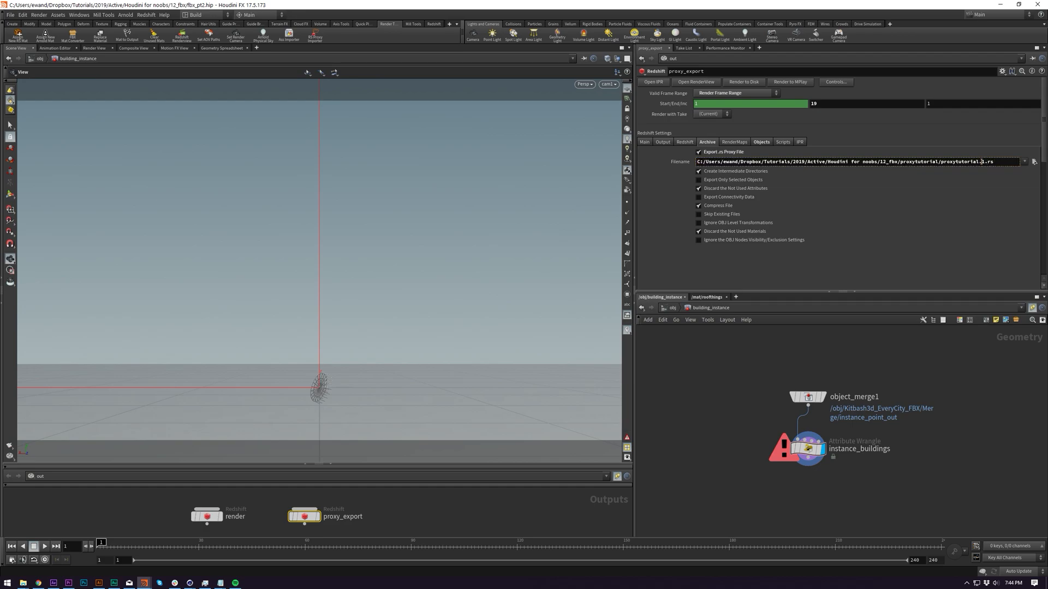
pyautogui.moveTo(982, 162); pyautogui.dragTo(677, 162)
pyautogui.hotkey('ctrl', 'c')
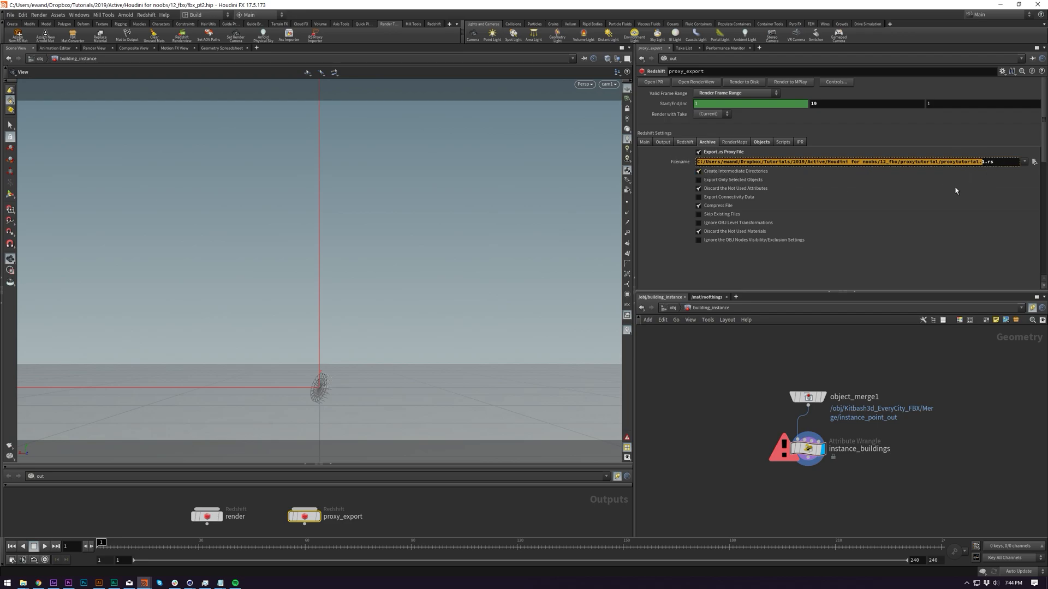
pyautogui.click(955, 211)
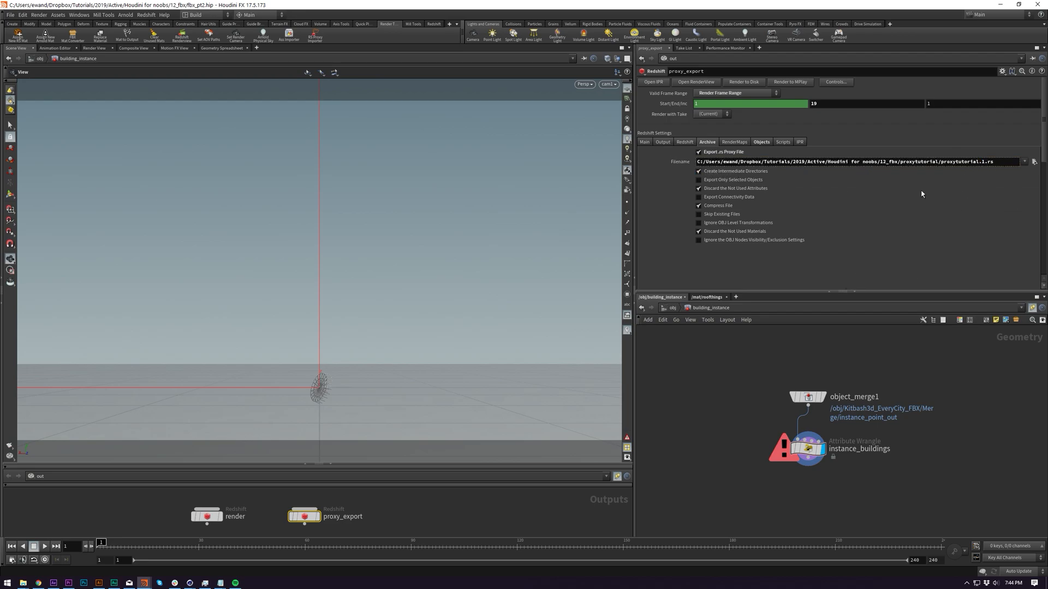
# - Assign the copied proxytutorial path to s@instance in instance_buildings as a single-quoted string
pyautogui.click(807, 448)
pyautogui.click(726, 155)
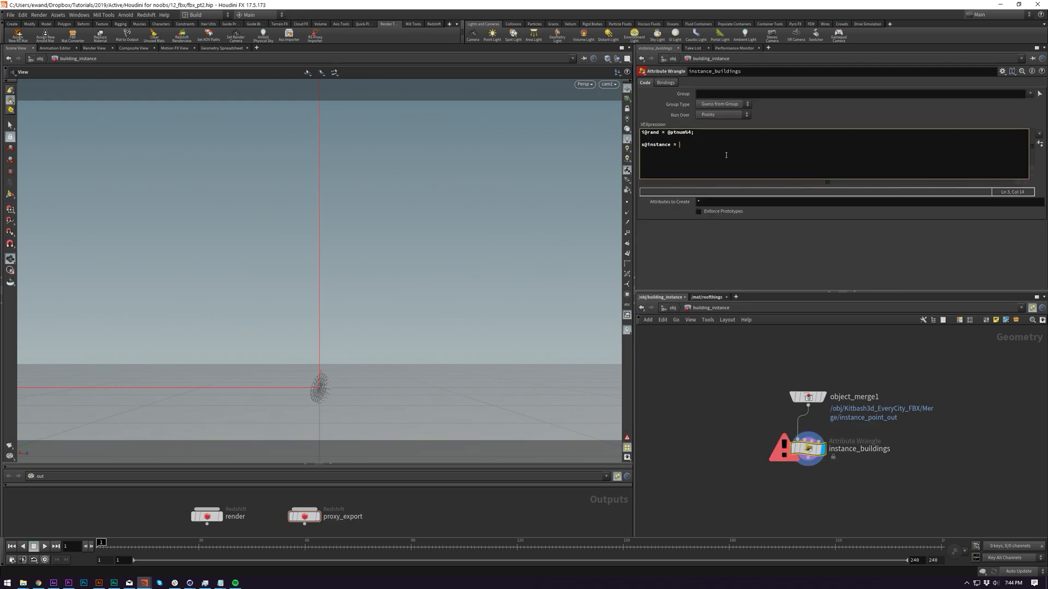
pyautogui.hotkey('ctrl', 'v')
pyautogui.hotkey('ctrl', 'z')
pyautogui.write("'")
pyautogui.hotkey('ctrl', 'v')
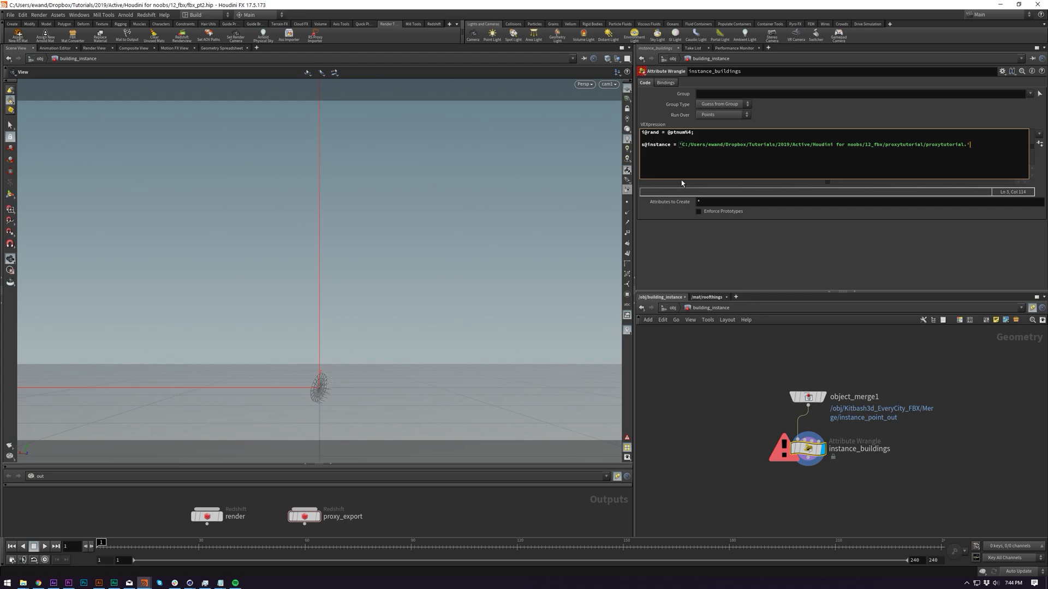
pyautogui.click(899, 249)
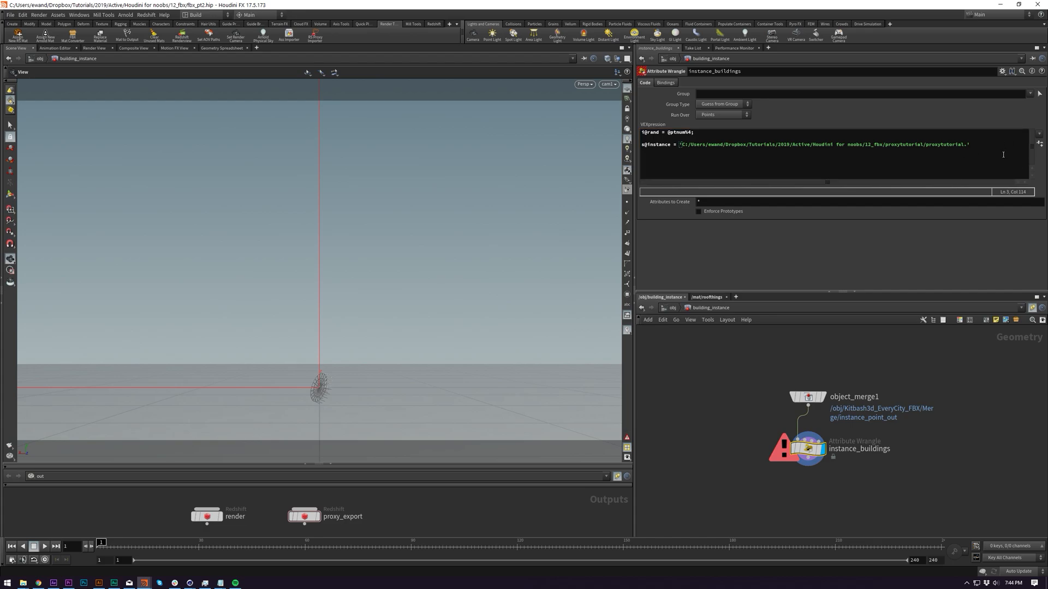
# - In attribwrangle1 inside the Kitbash3d_EveryCity_FBX Merge network, replace the seed channel reference with 250 in the float rand line
pyautogui.press('u')
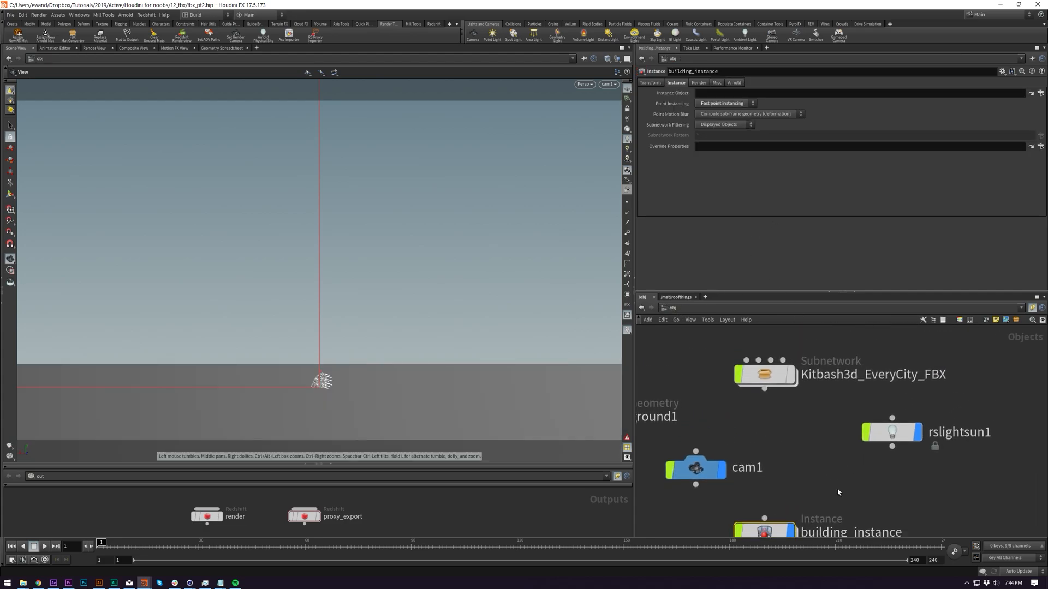
pyautogui.press('1')
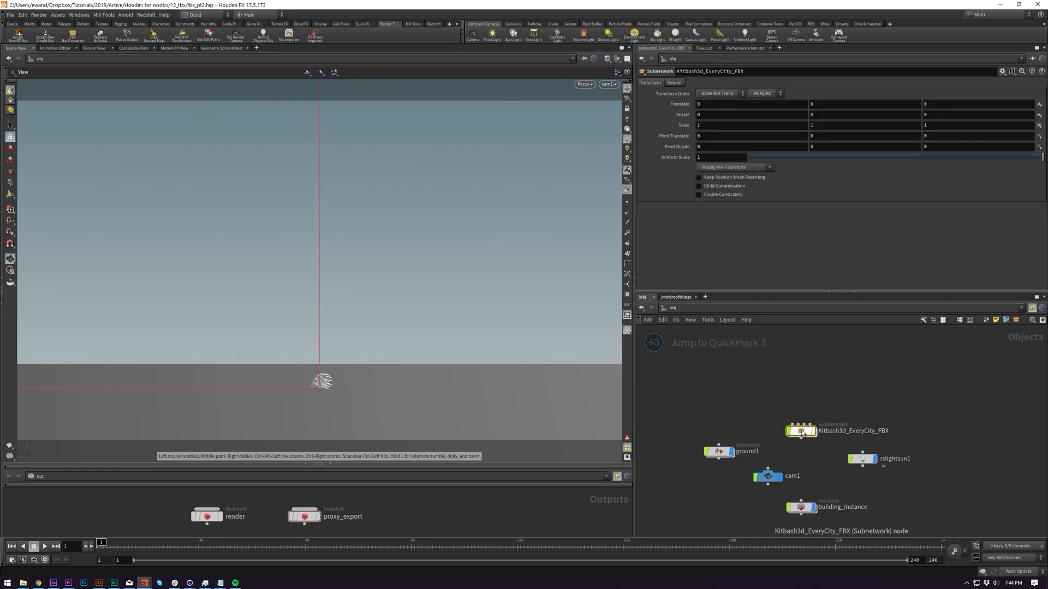
pyautogui.doubleClick(839, 462)
pyautogui.click(708, 424)
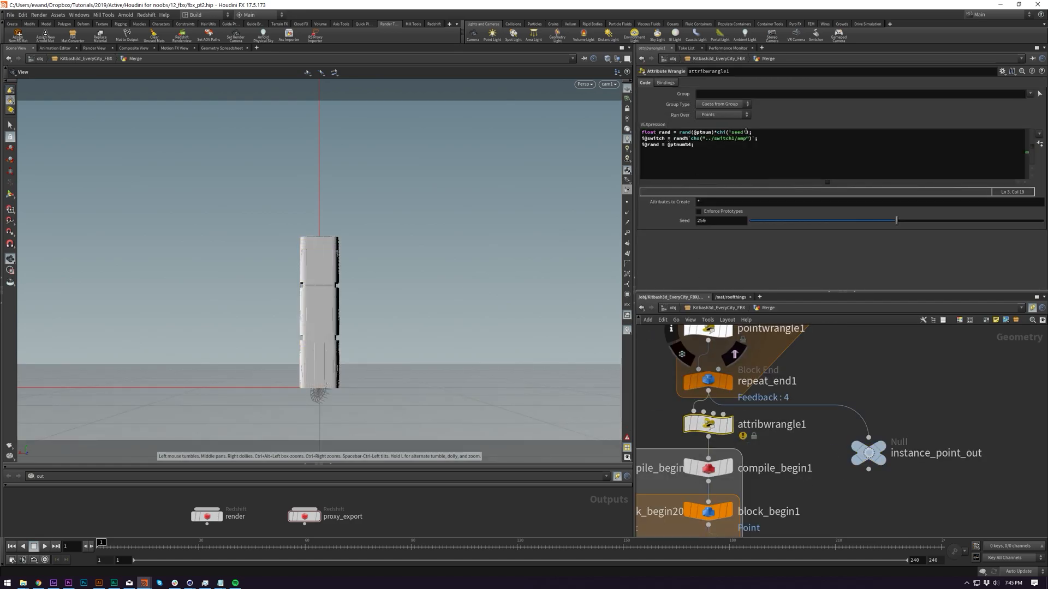
pyautogui.moveTo(748, 132); pyautogui.dragTo(717, 132)
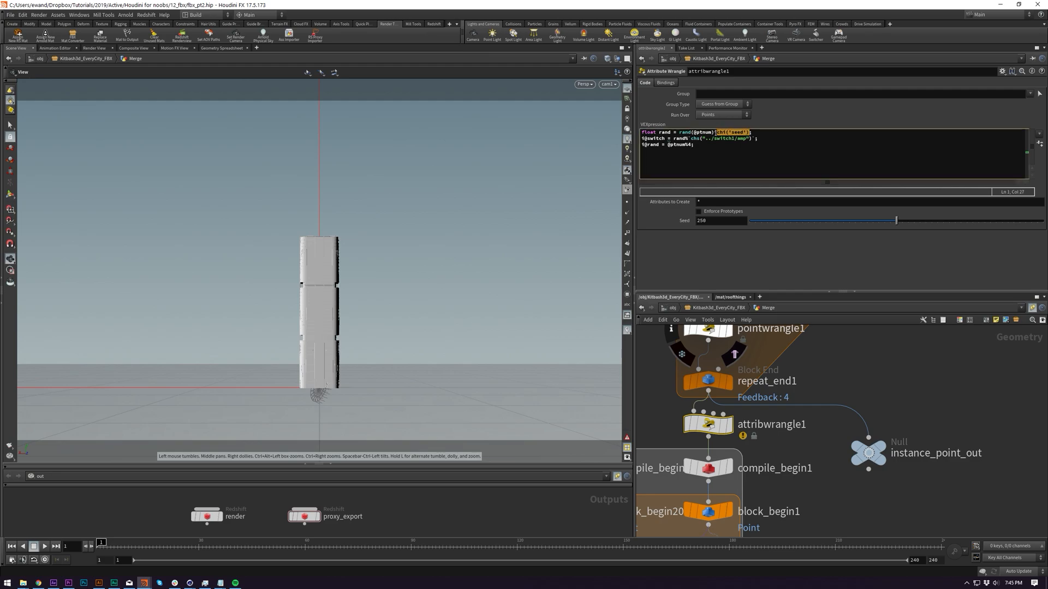
pyautogui.write('250')
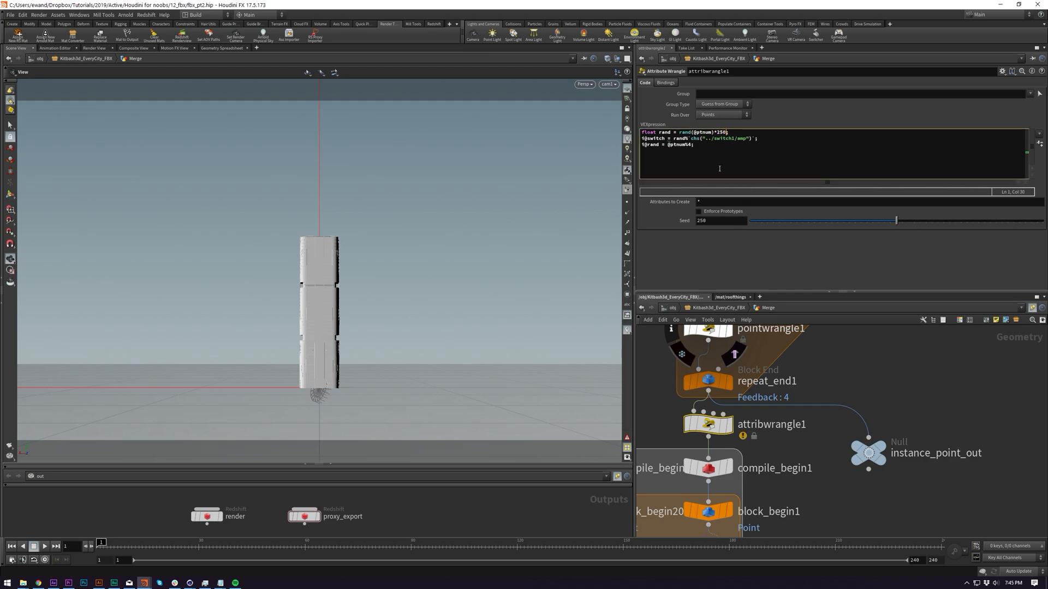
pyautogui.moveTo(742, 134); pyautogui.dragTo(641, 136)
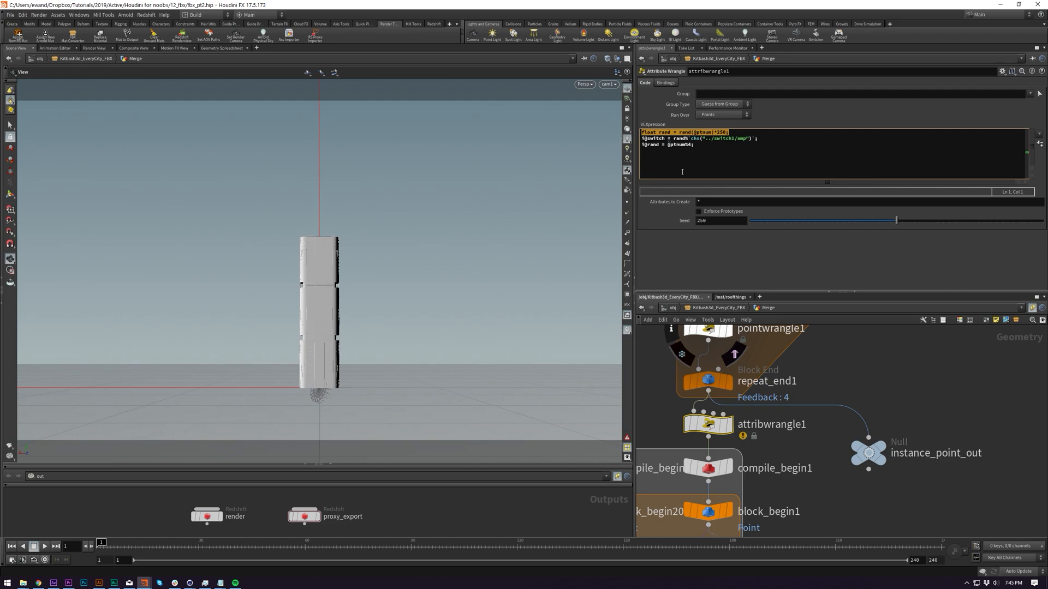
pyautogui.click(764, 262)
pyautogui.click(684, 146)
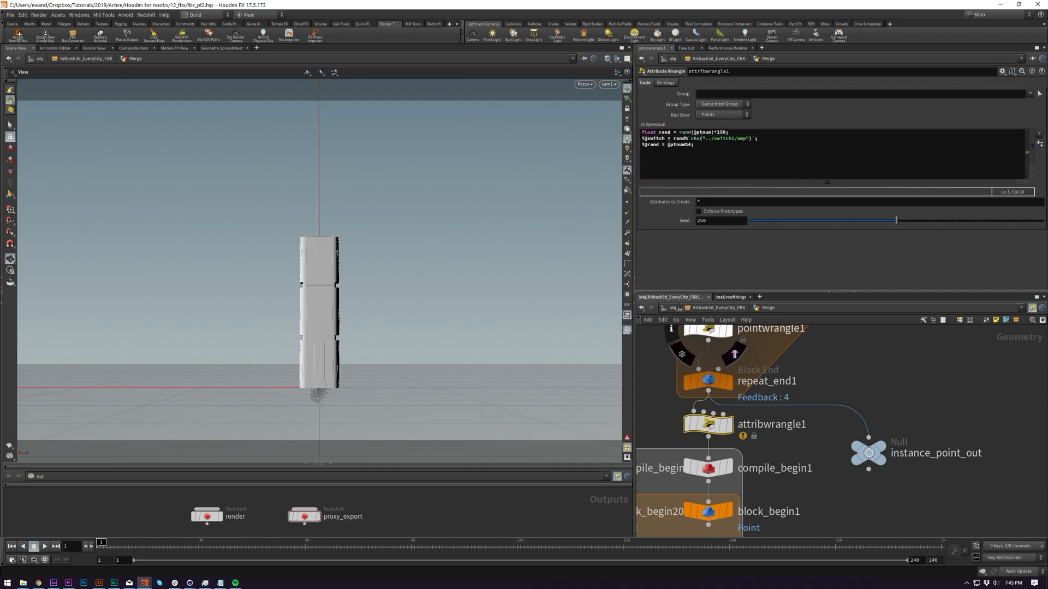
pyautogui.click(746, 135)
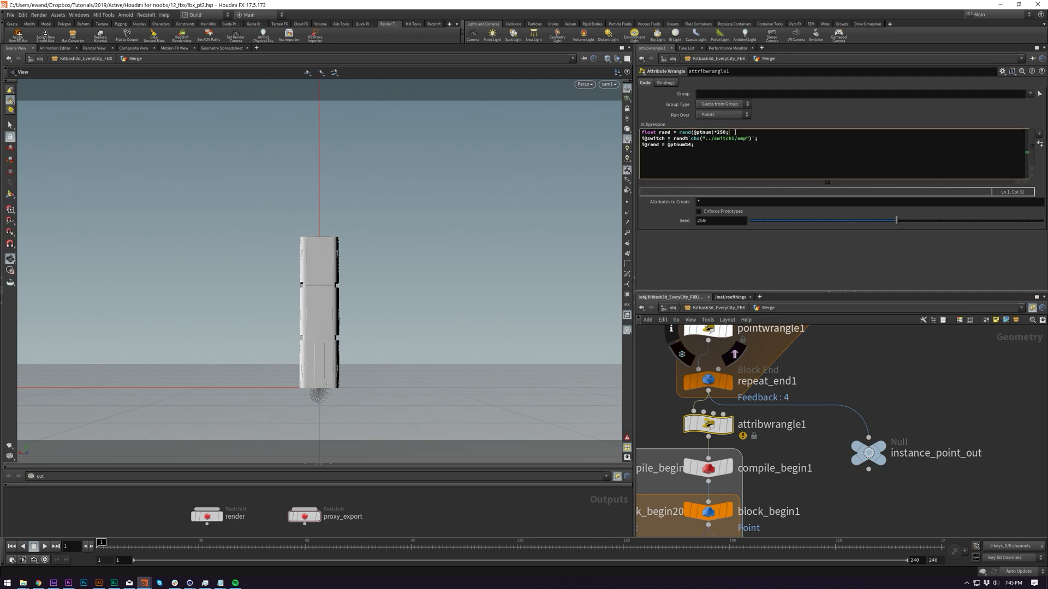
pyautogui.moveTo(734, 133); pyautogui.dragTo(641, 133)
pyautogui.hotkey('ctrl', 'c')
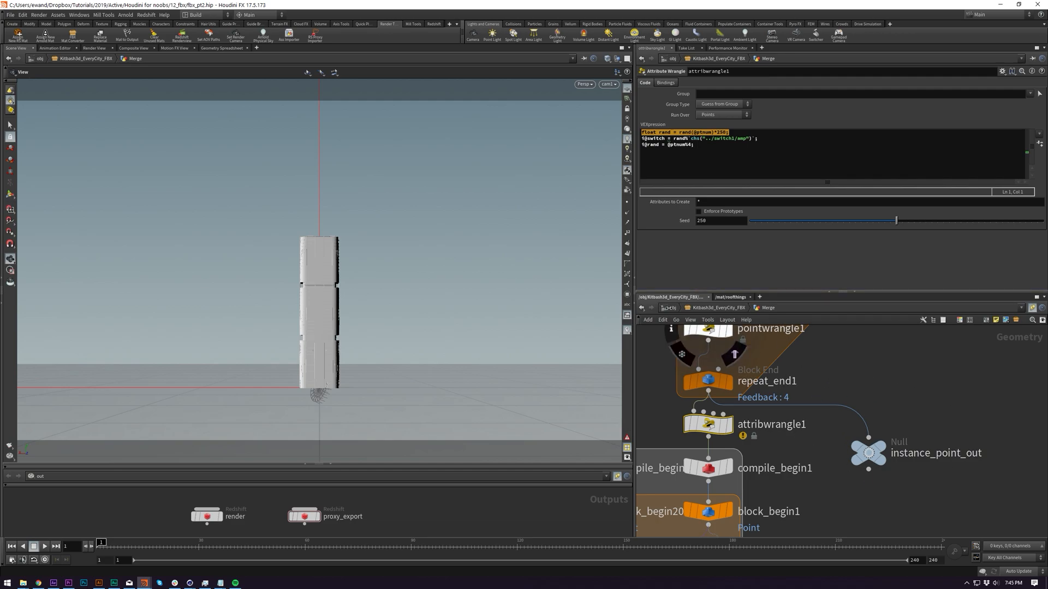
pyautogui.click(669, 307)
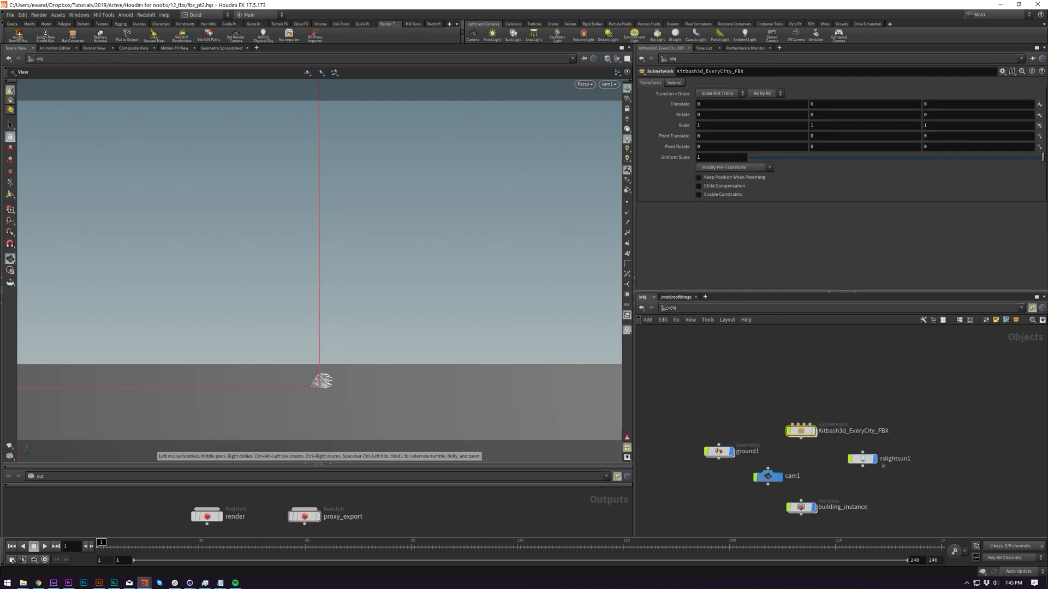
pyautogui.doubleClick(800, 446)
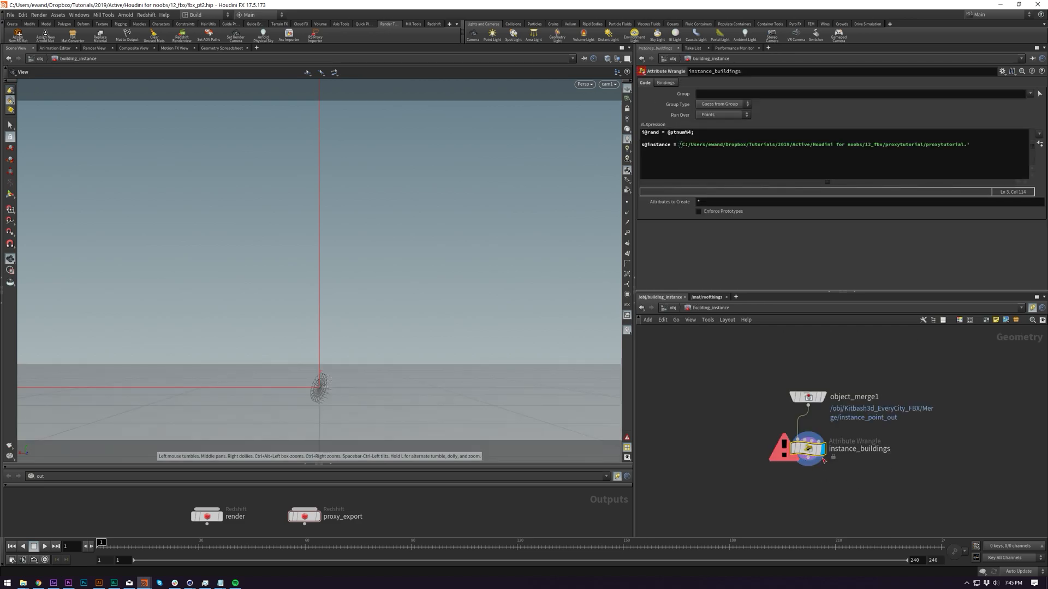
pyautogui.click(689, 138)
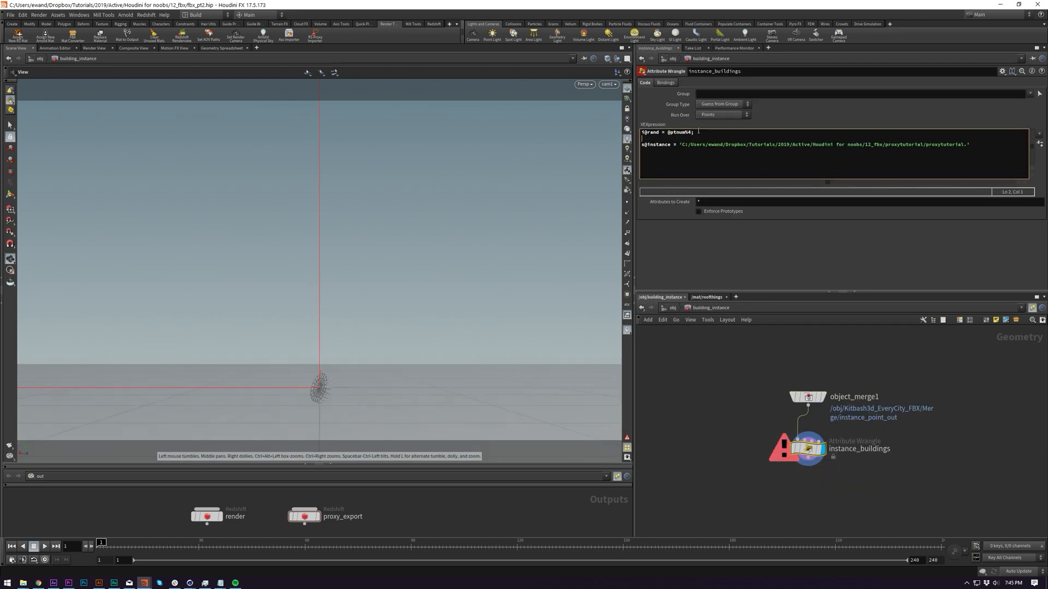
pyautogui.hotkey('ctrl', 'v')
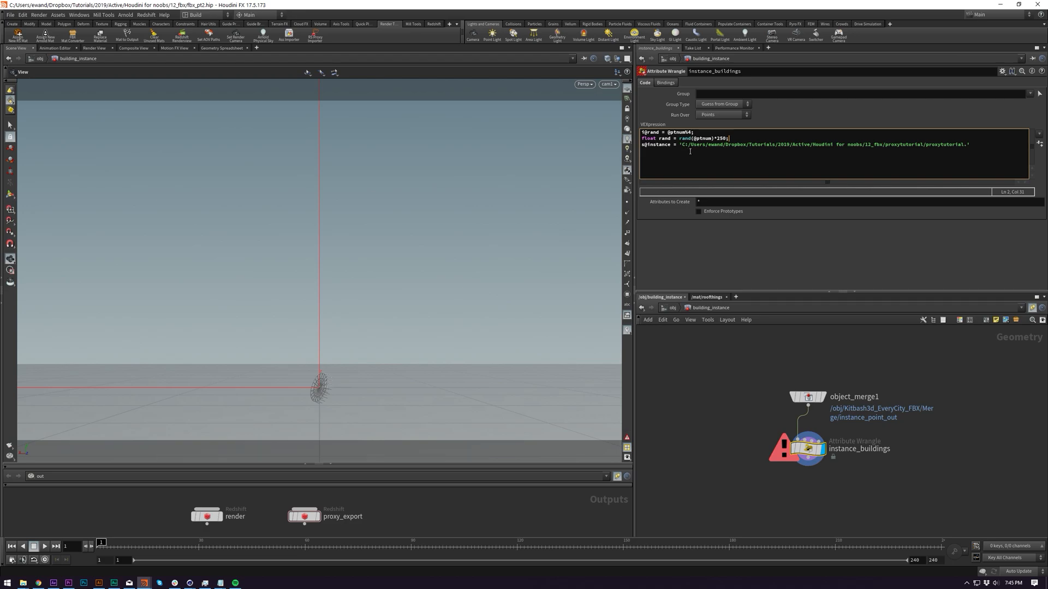
# - Rename the pasted float variable to switch and add the line int switch2 = switch%19; below it
pyautogui.press('Return')
pyautogui.write('int rand =')
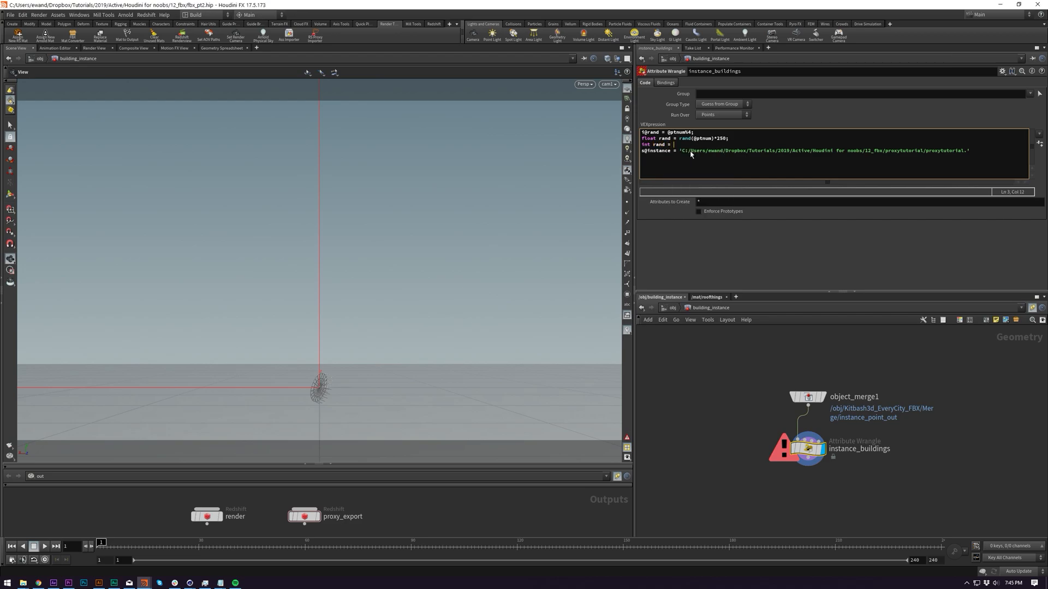
pyautogui.doubleClick(665, 139)
pyautogui.write('switch')
pyautogui.click(659, 145)
pyautogui.doubleClick(659, 145)
pyautogui.write('switch')
pyautogui.click(689, 145)
pyautogui.write('switch%19;')
pyautogui.click(786, 226)
# - Complete the s@instance line by appending +itoa(switch2)+'.rs'; after the proxytutorial path string
pyautogui.click(986, 153)
pyautogui.write('(')
pyautogui.write('switch2')
pyautogui.click(1000, 151)
pyautogui.write("2)+'.rs';")
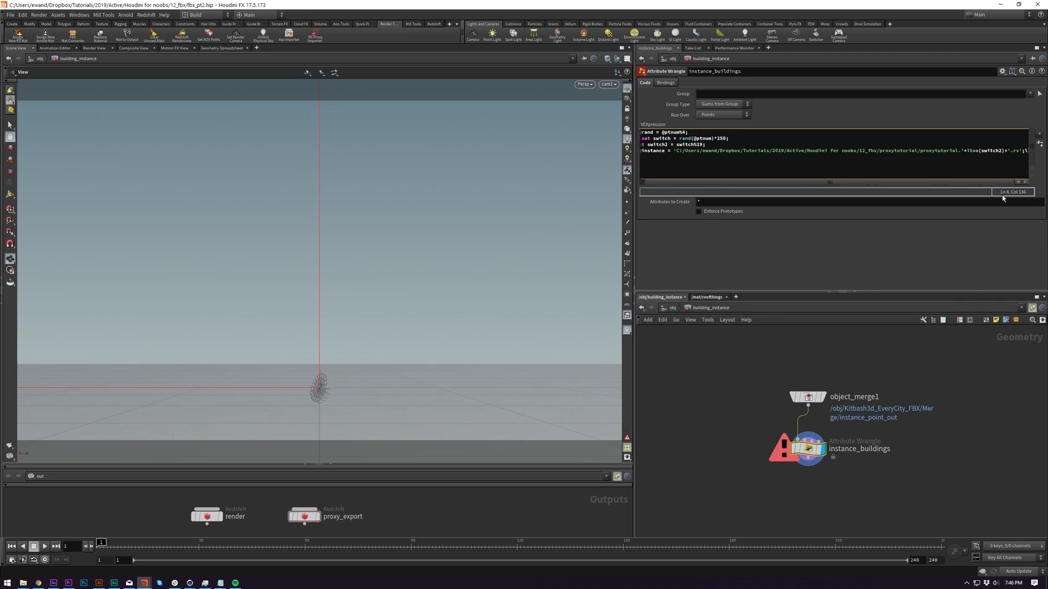
pyautogui.click(962, 239)
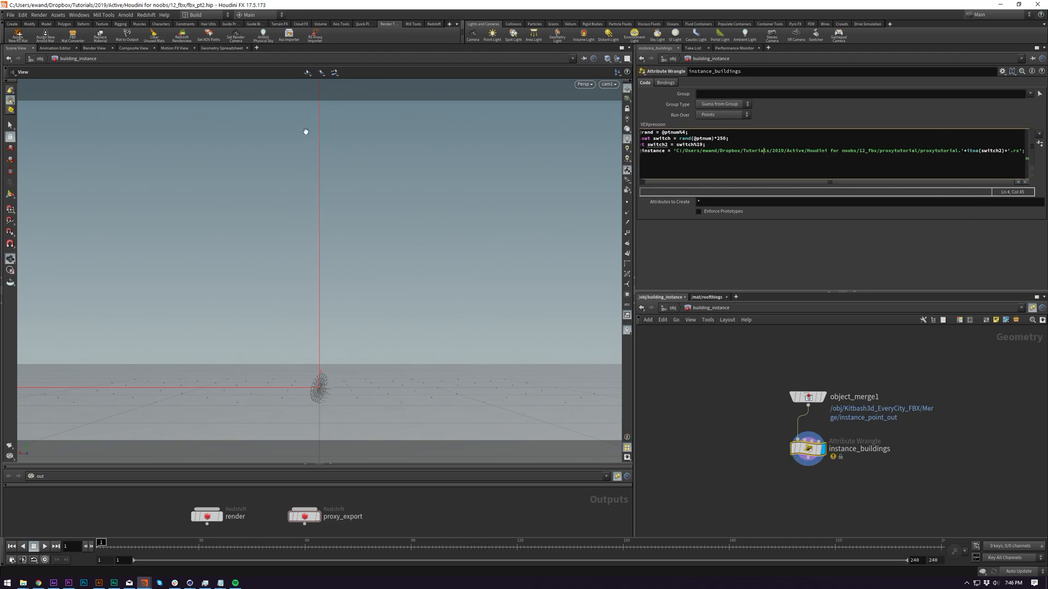
# - Inspect the instance attribute of instance_buildings in the geometry spreadsheet, widening its column to read the full proxy file paths
pyautogui.click(220, 48)
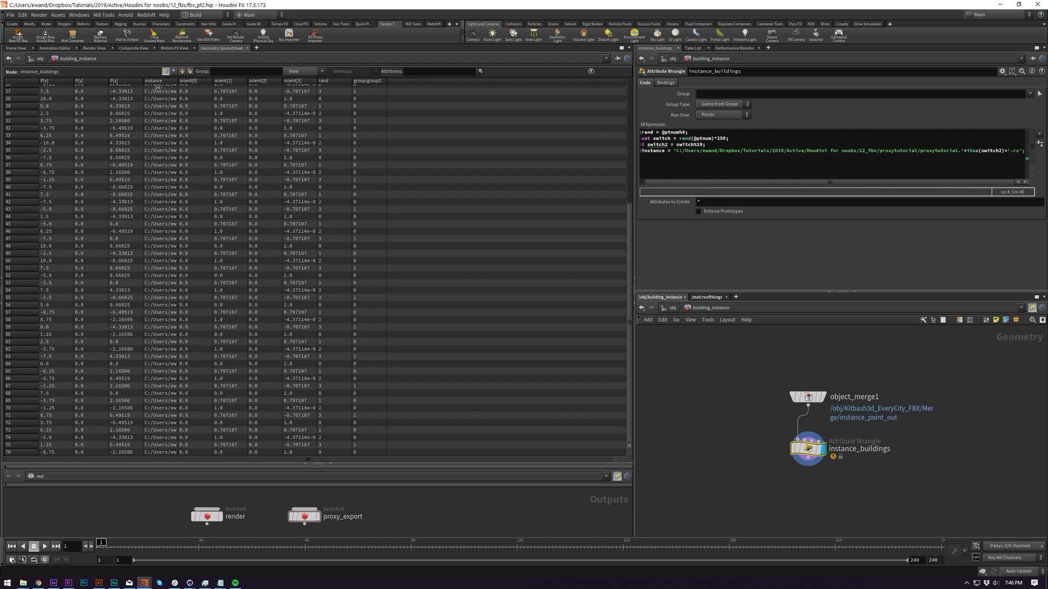
pyautogui.moveTo(178, 81); pyautogui.dragTo(488, 86)
pyautogui.scroll(3, 437, 126)
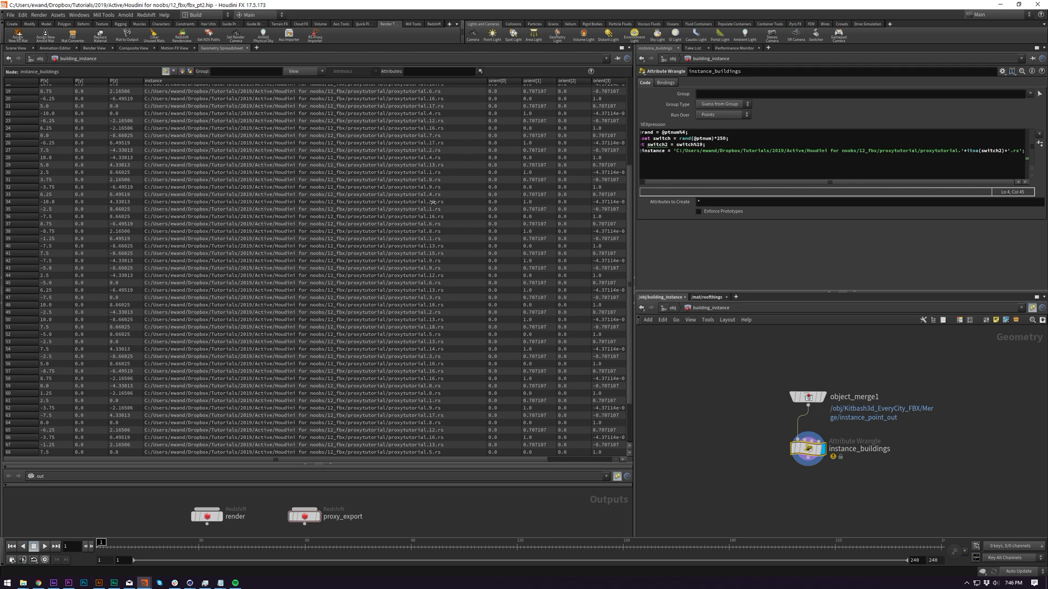
pyautogui.scroll(3, 455, 277)
pyautogui.scroll(-4, 454, 278)
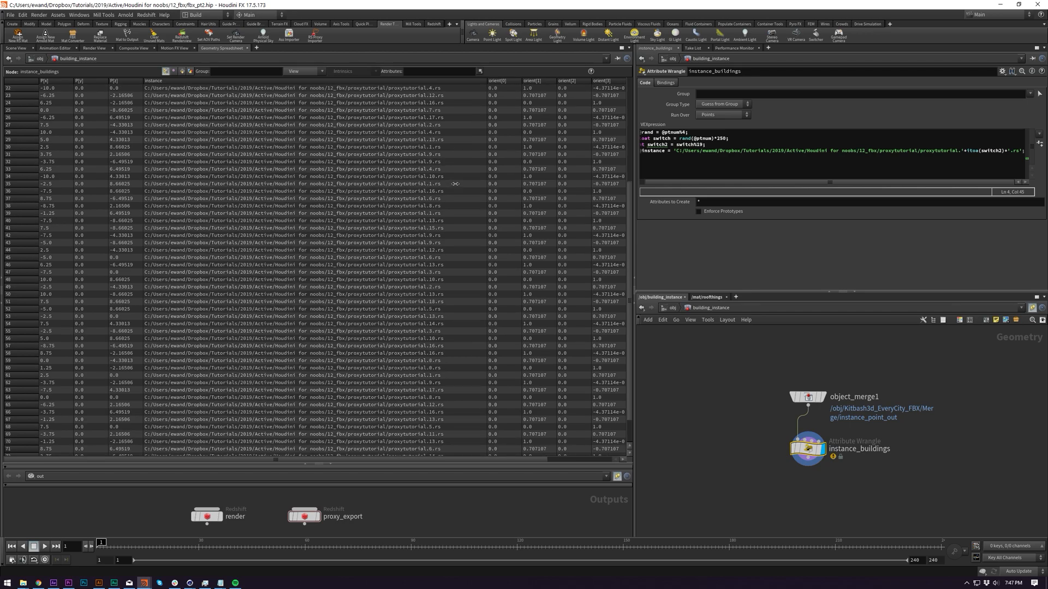
pyautogui.scroll(-2, 455, 184)
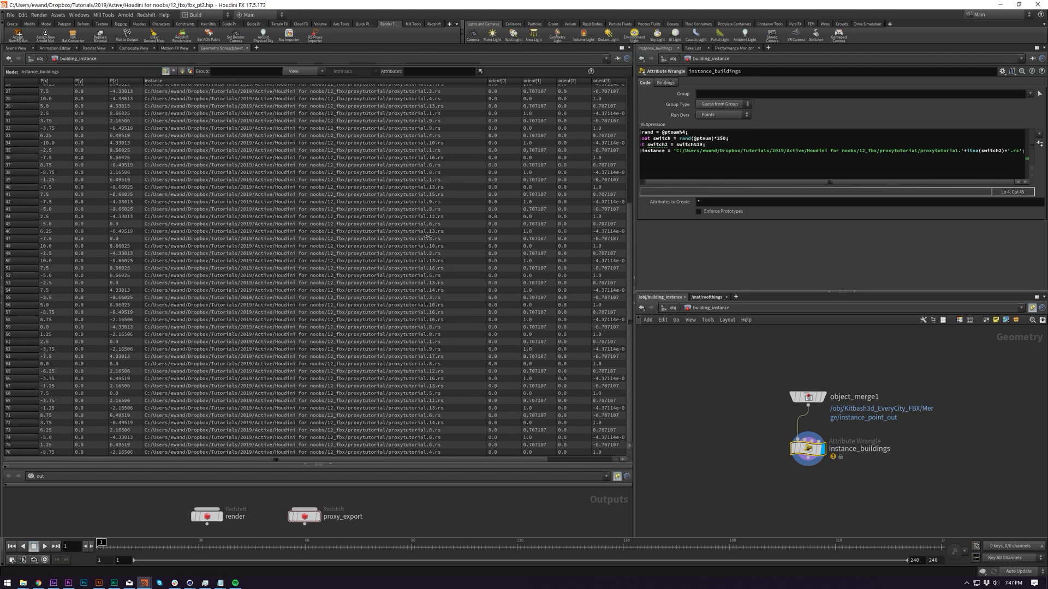
pyautogui.scroll(3, 532, 287)
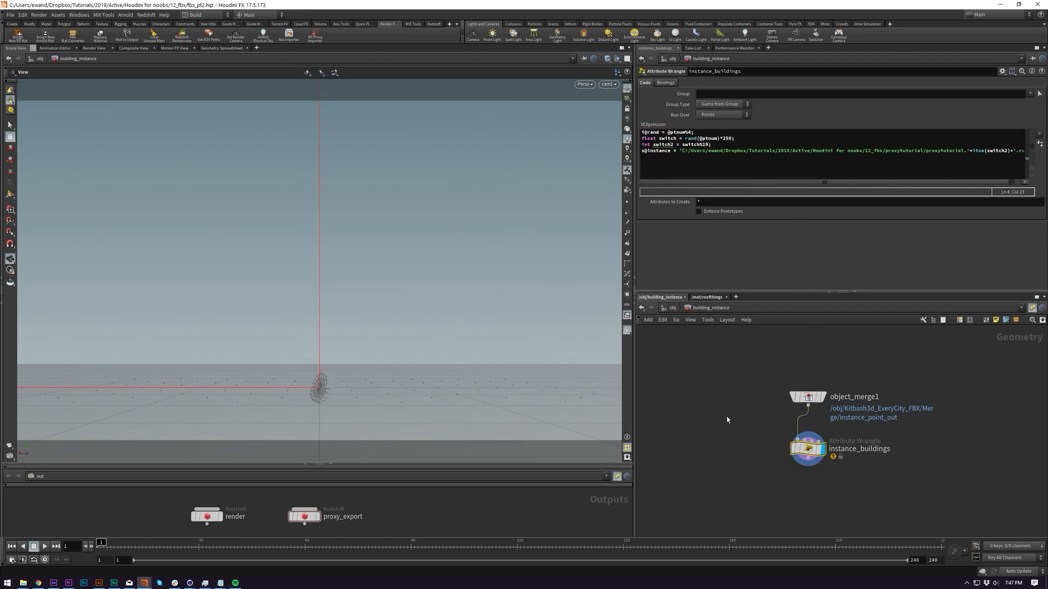
# - Save the scene, return to the object level and render the current frame from the render node in Redshift RenderView
pyautogui.click(9, 15)
pyautogui.click(18, 57)
pyautogui.press('u')
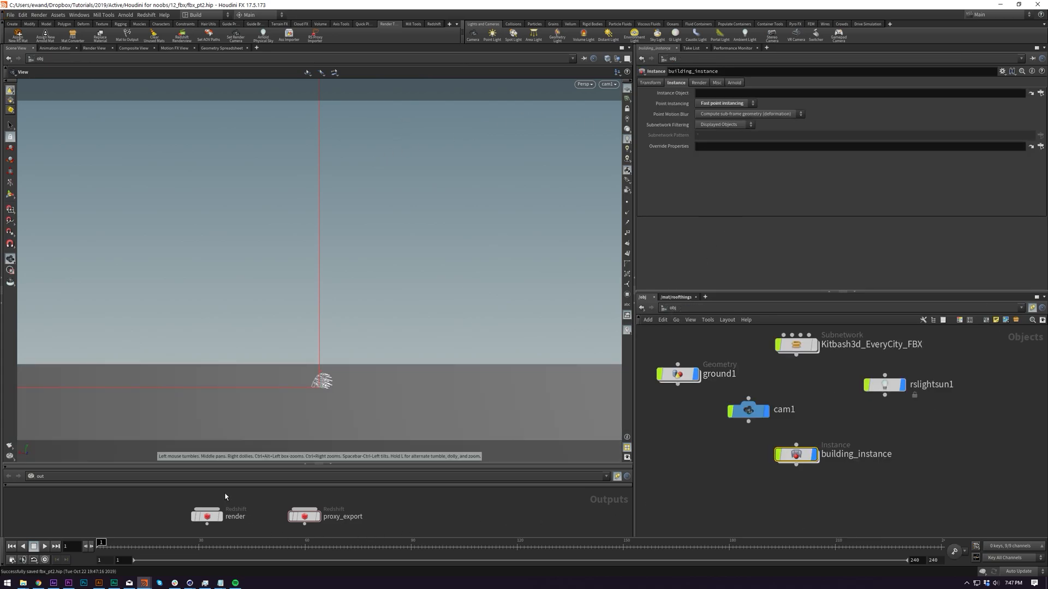
pyautogui.click(207, 516)
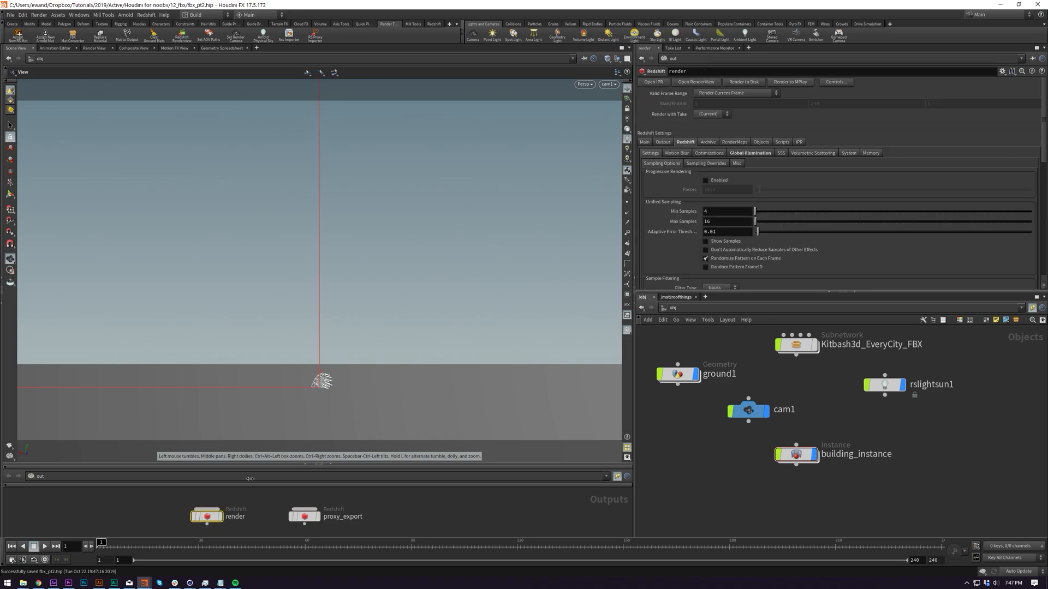
pyautogui.click(696, 83)
pyautogui.click(78, 119)
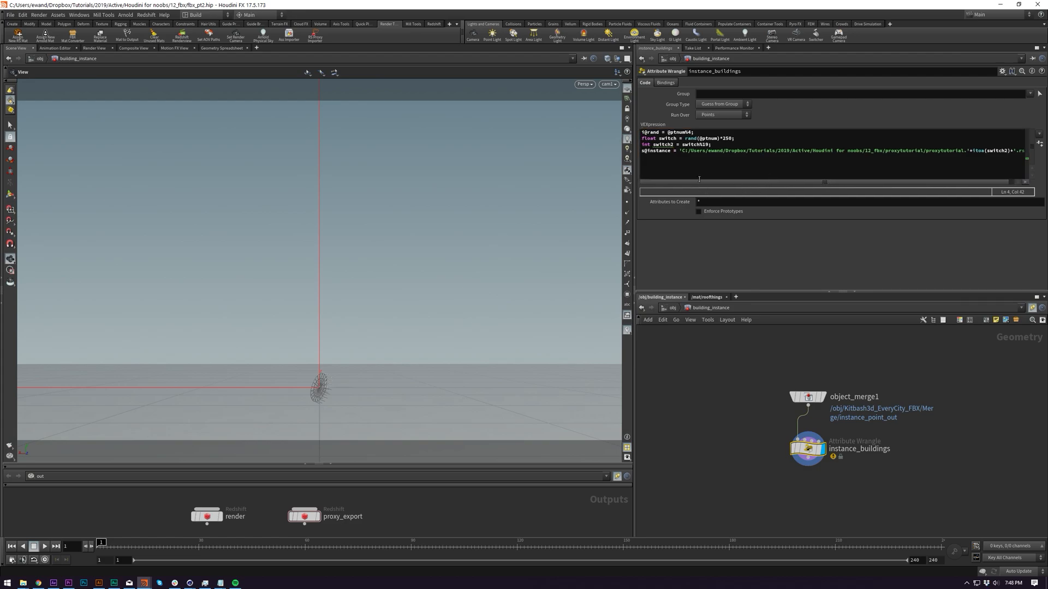
# - Rename the s@instance attribute to s@instancefile in instance_buildings' code, keeping the proxy path expression
pyautogui.click(673, 150)
pyautogui.write('file')
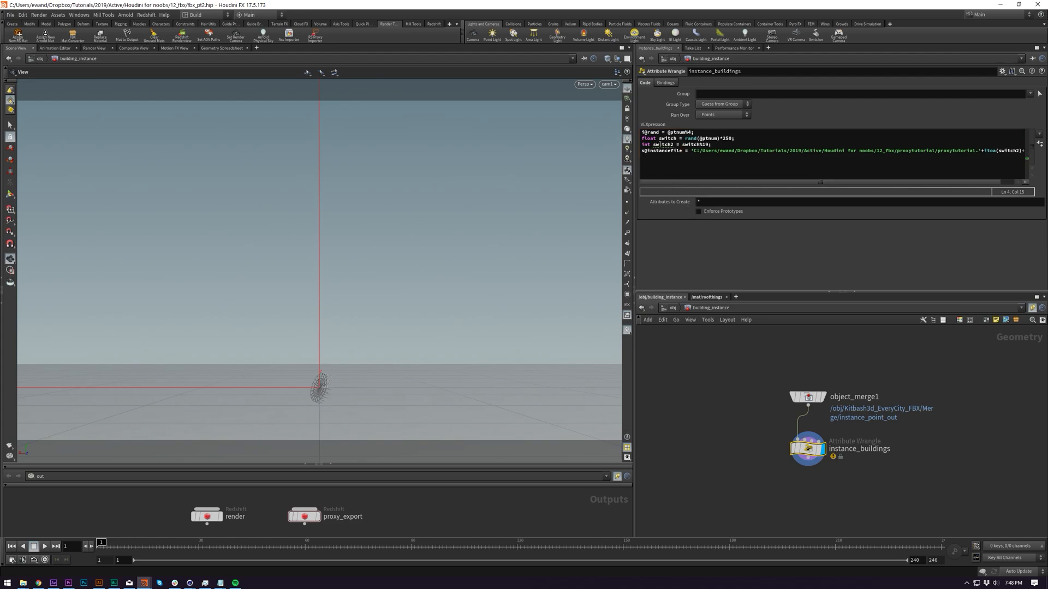
pyautogui.moveTo(670, 151); pyautogui.dragTo(647, 151)
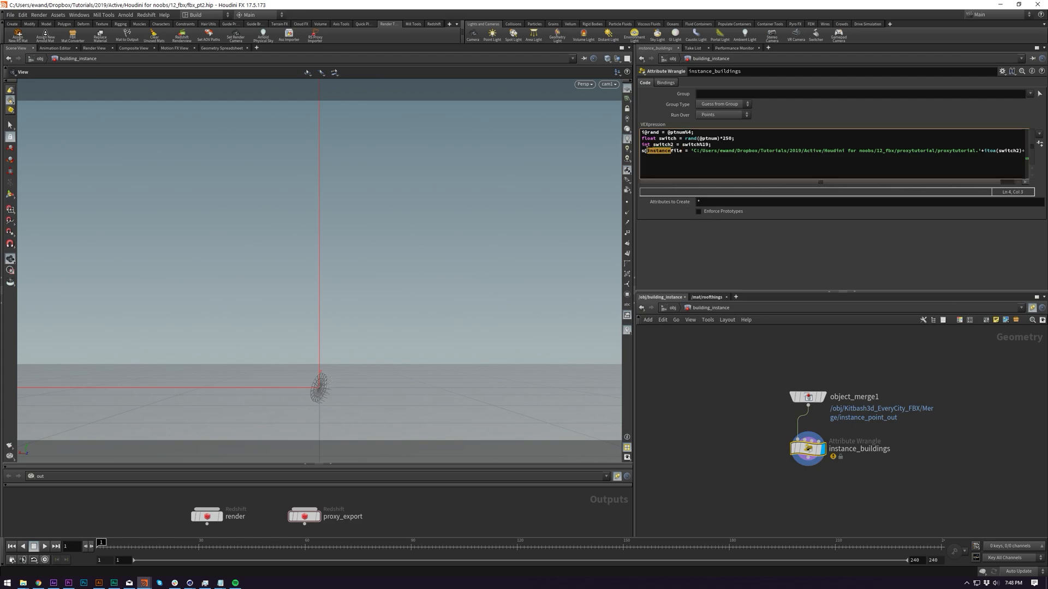
pyautogui.click(679, 151)
pyautogui.moveTo(694, 151); pyautogui.dragTo(1025, 152)
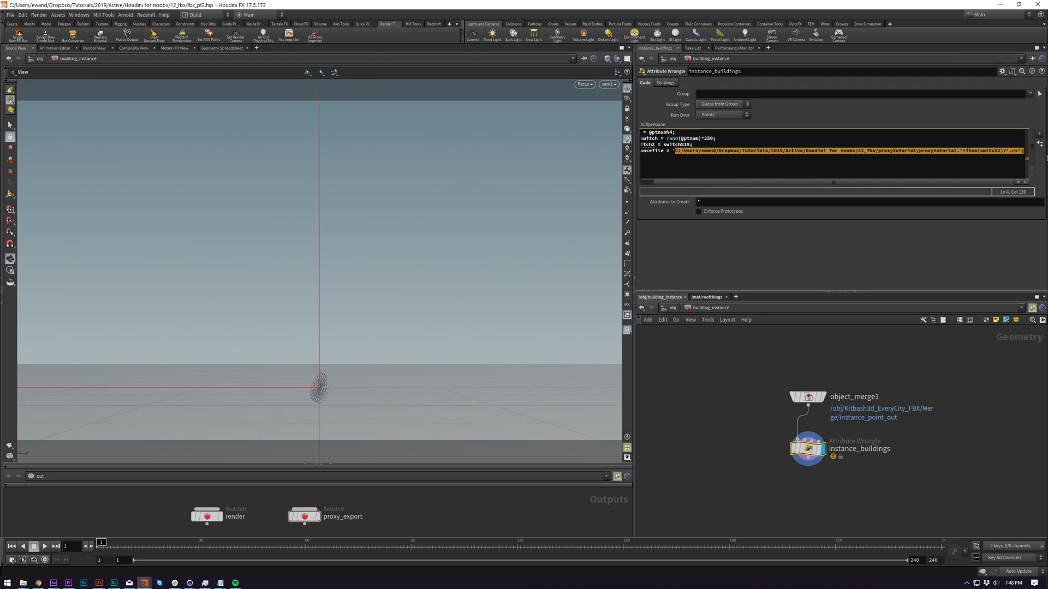
# - Go back up to the object level, save the scene and rerun the Redshift render with the instancefile attribute
pyautogui.click(673, 308)
pyautogui.hotkey('ctrl', 's')
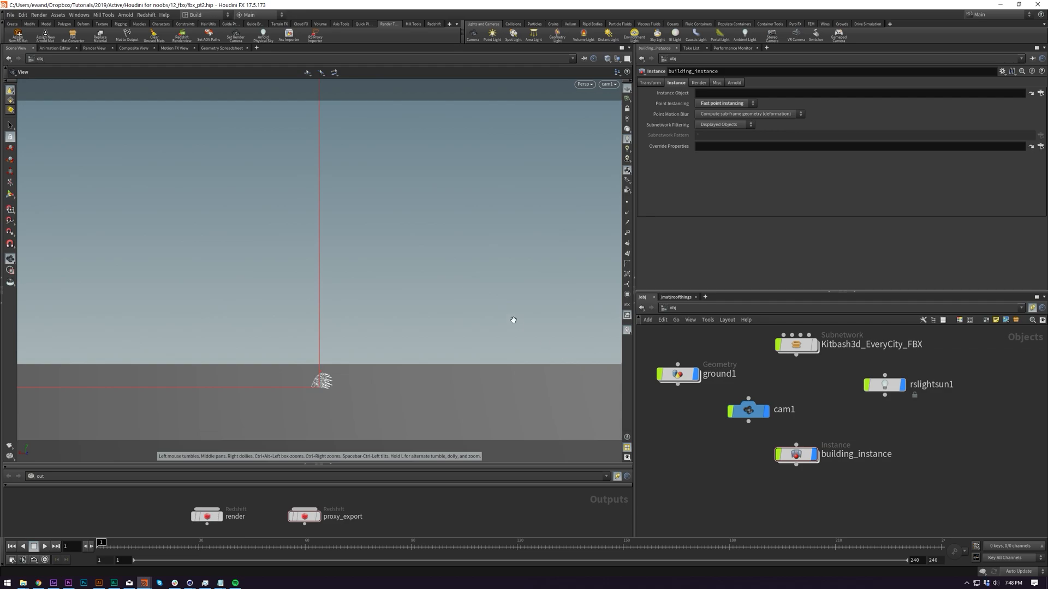
pyautogui.click(207, 516)
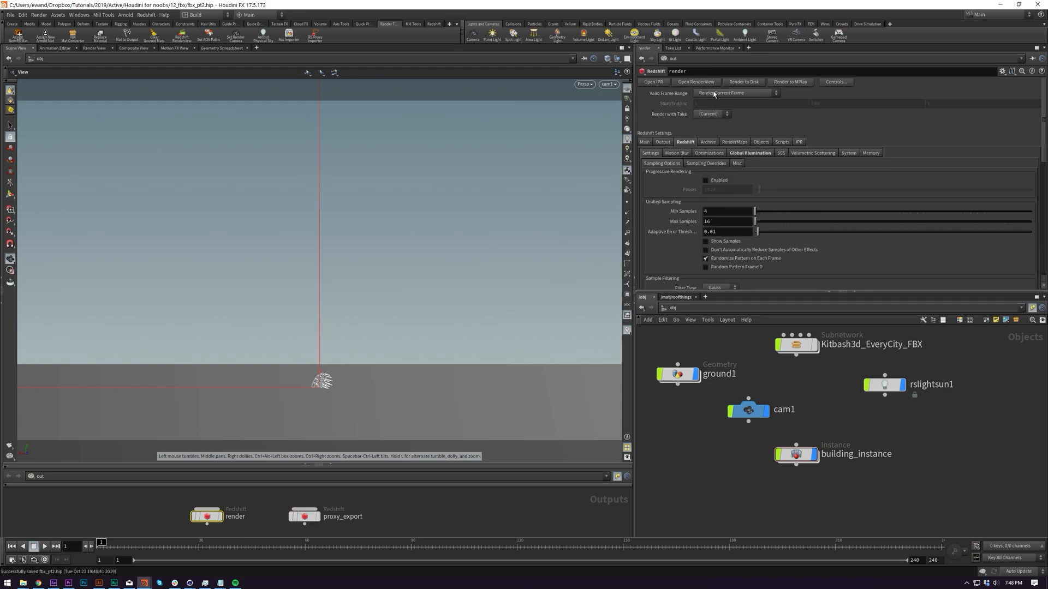
pyautogui.click(696, 82)
pyautogui.click(93, 120)
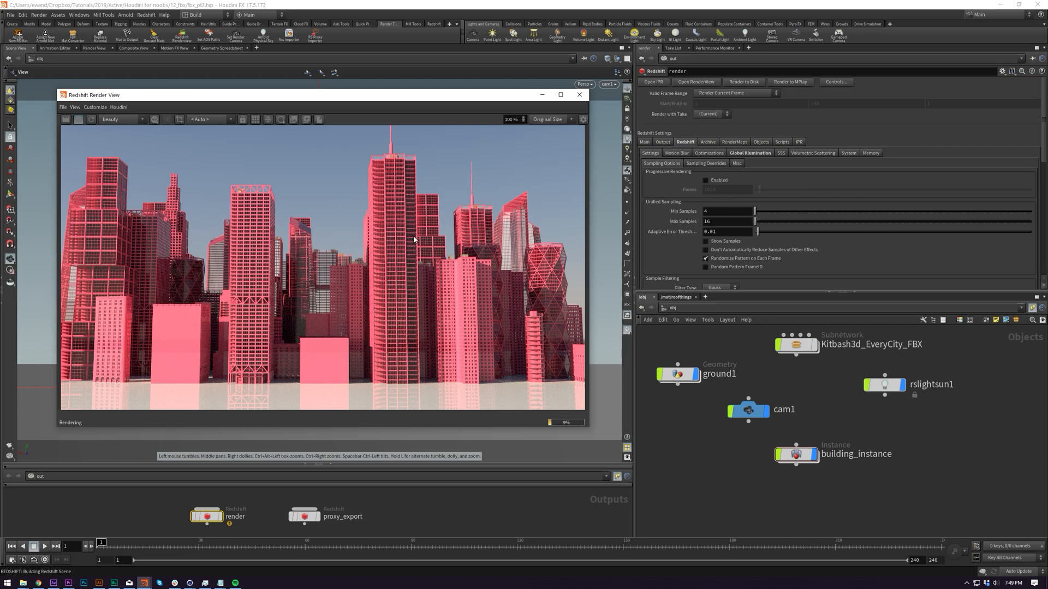
# - Add the Redshift object parameters to building_instance with ObjParms
pyautogui.click(796, 454)
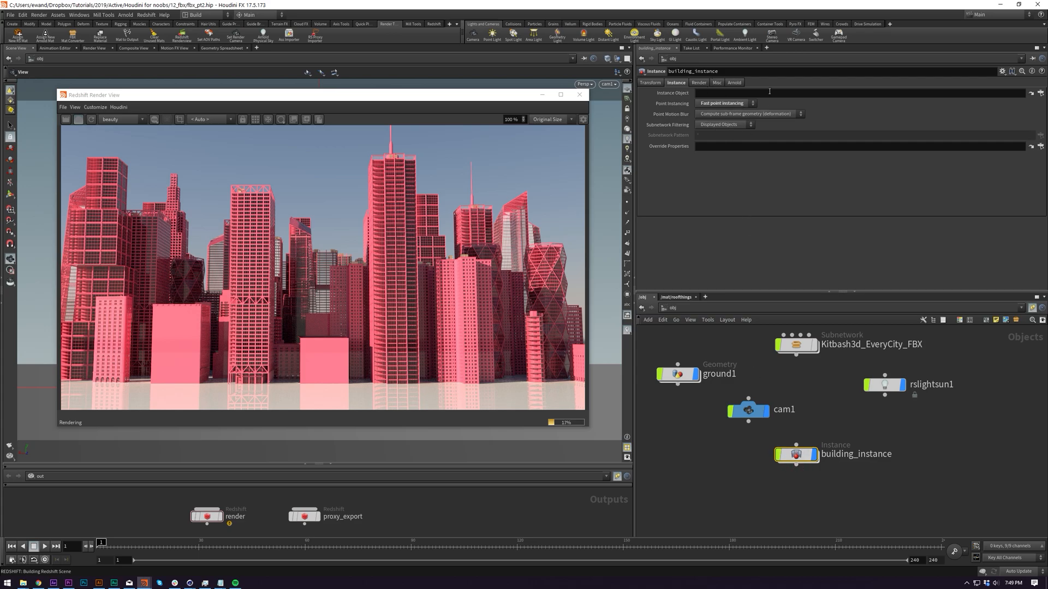
pyautogui.press('Tab')
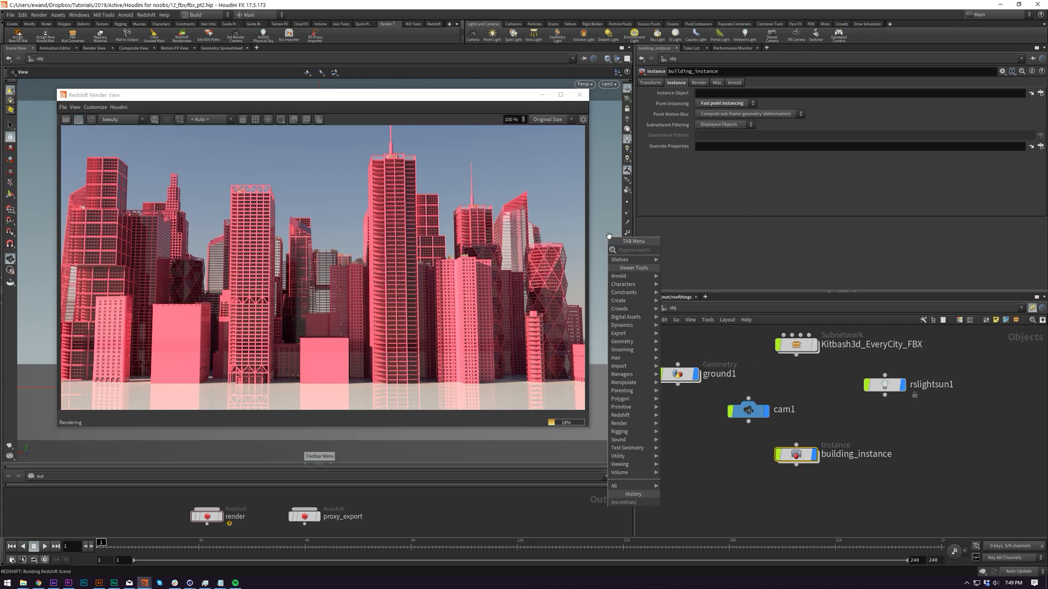
pyautogui.press('Escape')
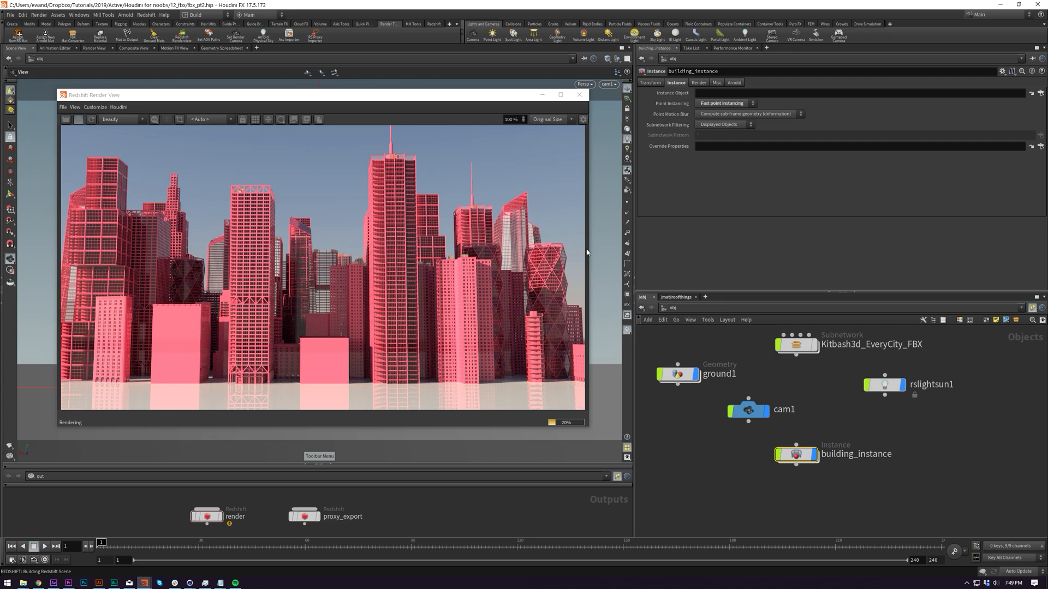
pyautogui.press('Tab')
pyautogui.write('obj')
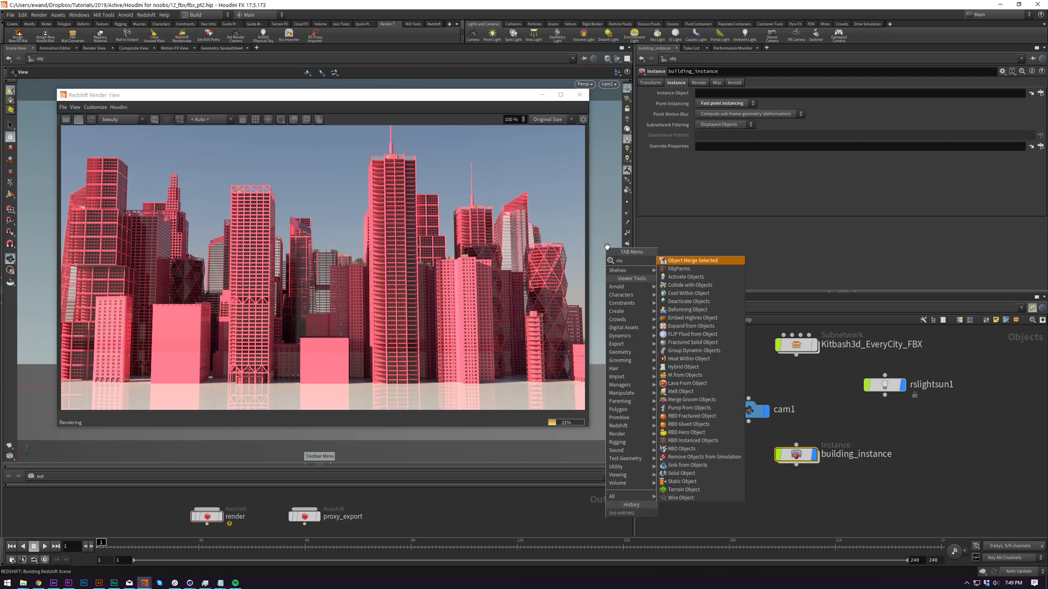
pyautogui.press('Down')
pyautogui.press('Return')
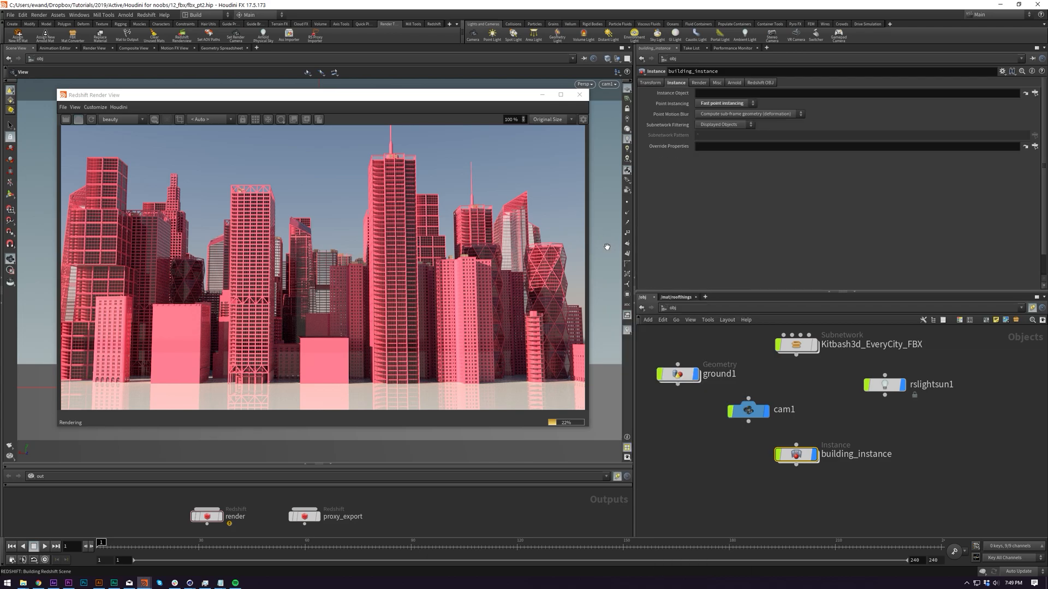
# - Enable Override User Data in building_instance's Redshift proxy settings and refresh the render
pyautogui.click(774, 83)
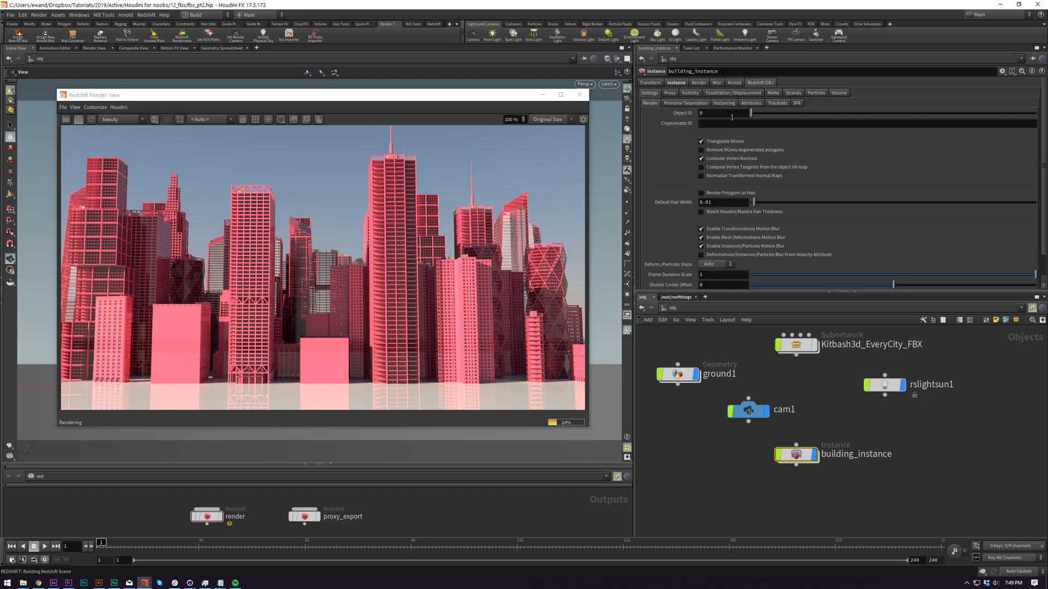
pyautogui.click(671, 95)
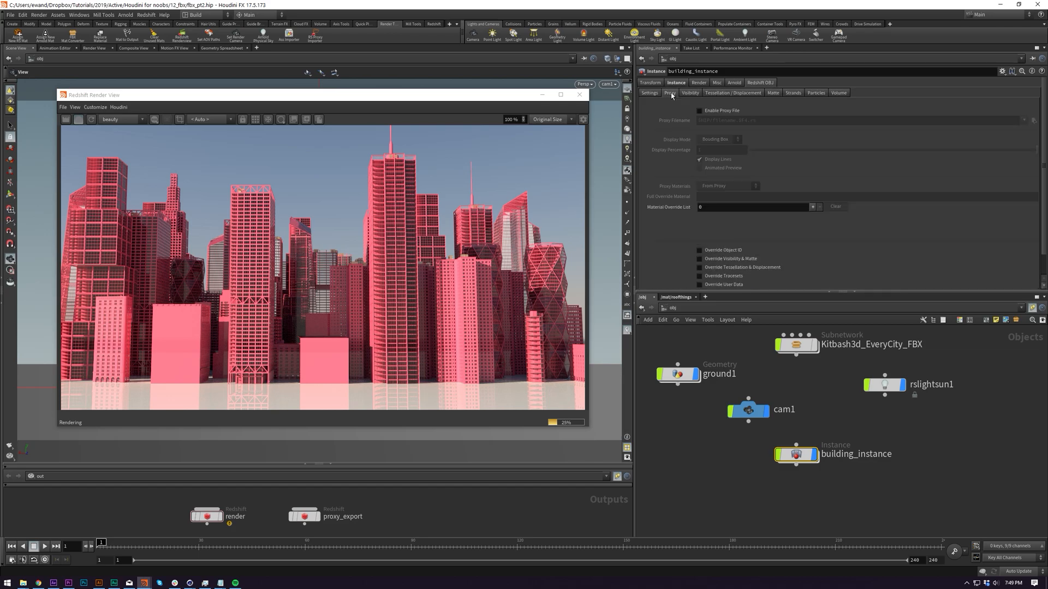
pyautogui.scroll(-2, 691, 204)
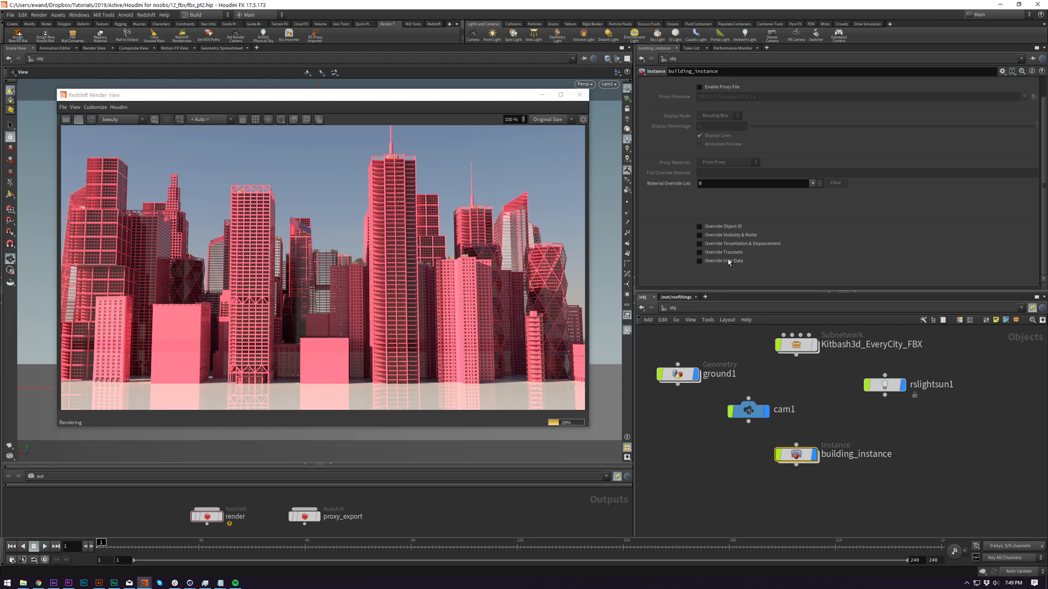
pyautogui.click(729, 262)
pyautogui.click(92, 120)
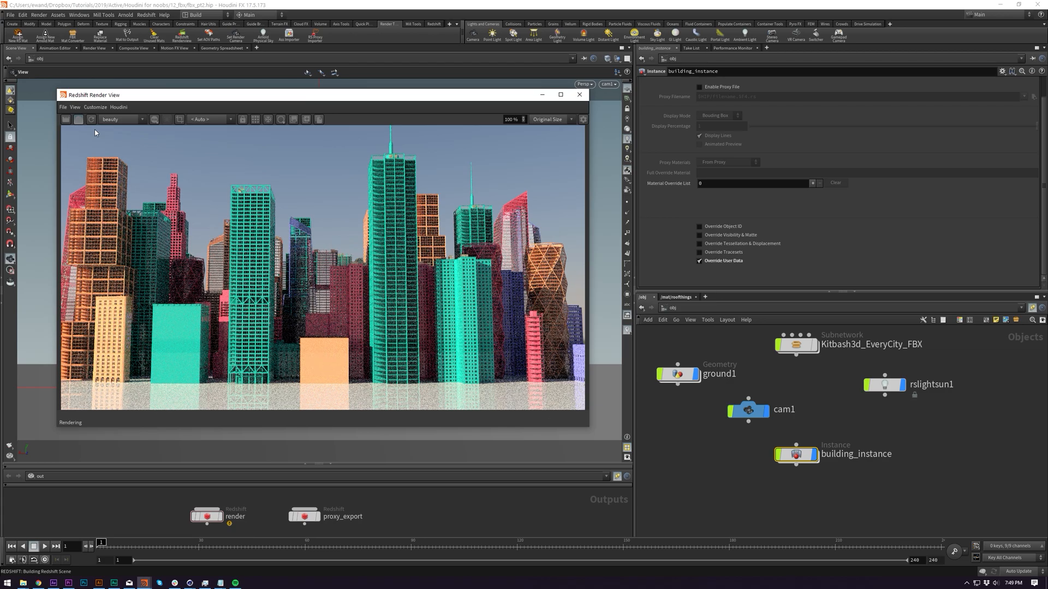
# - Apply the Copper preset to Material1 inside building_shader in the Kitbash3d_EveryCity_FBX materials network
pyautogui.click(677, 297)
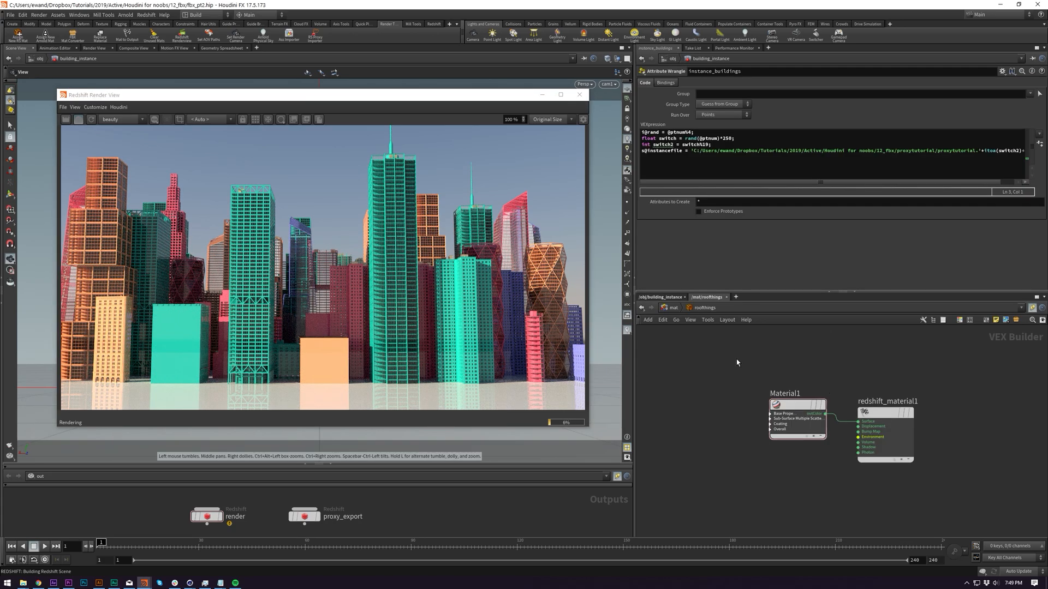
pyautogui.click(673, 307)
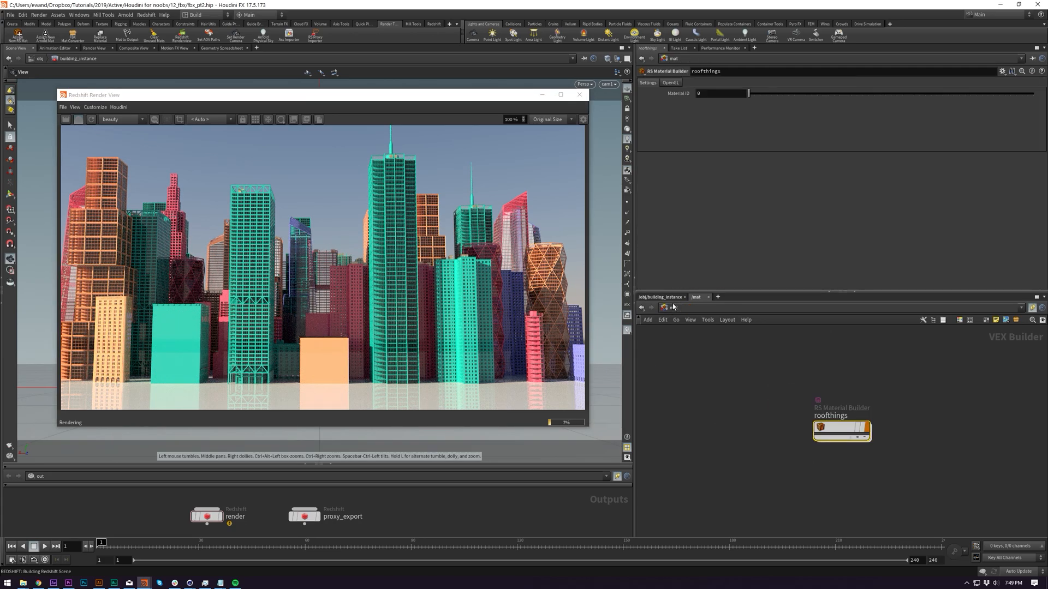
pyautogui.press('2')
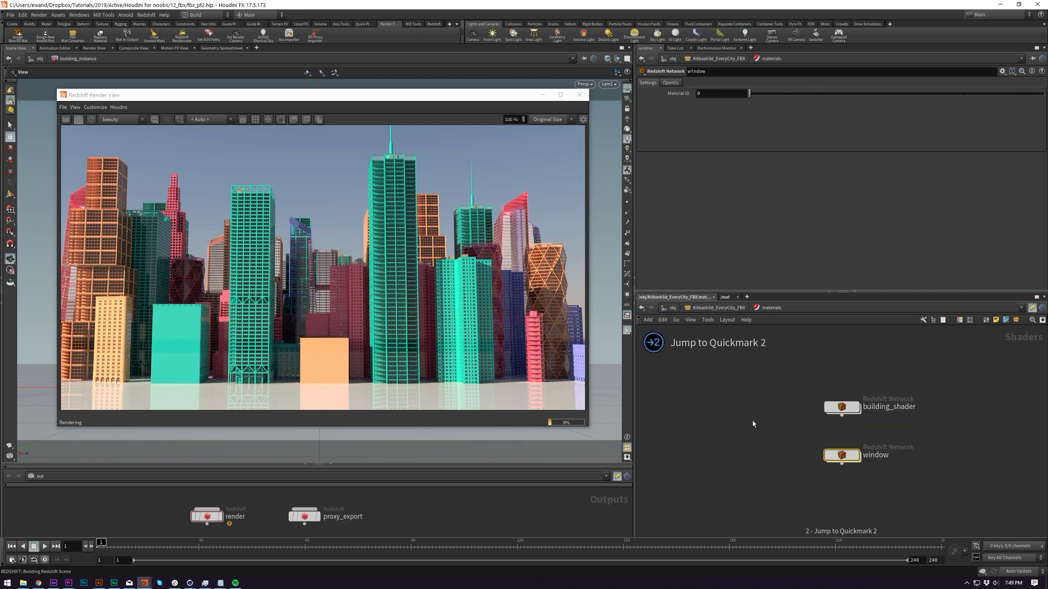
pyautogui.doubleClick(842, 408)
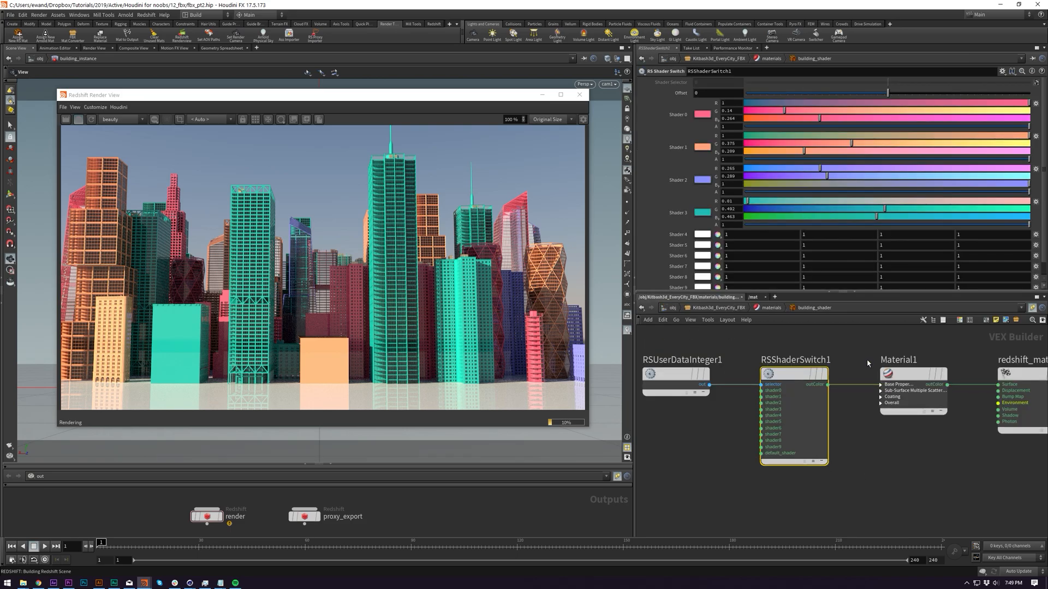
pyautogui.click(909, 376)
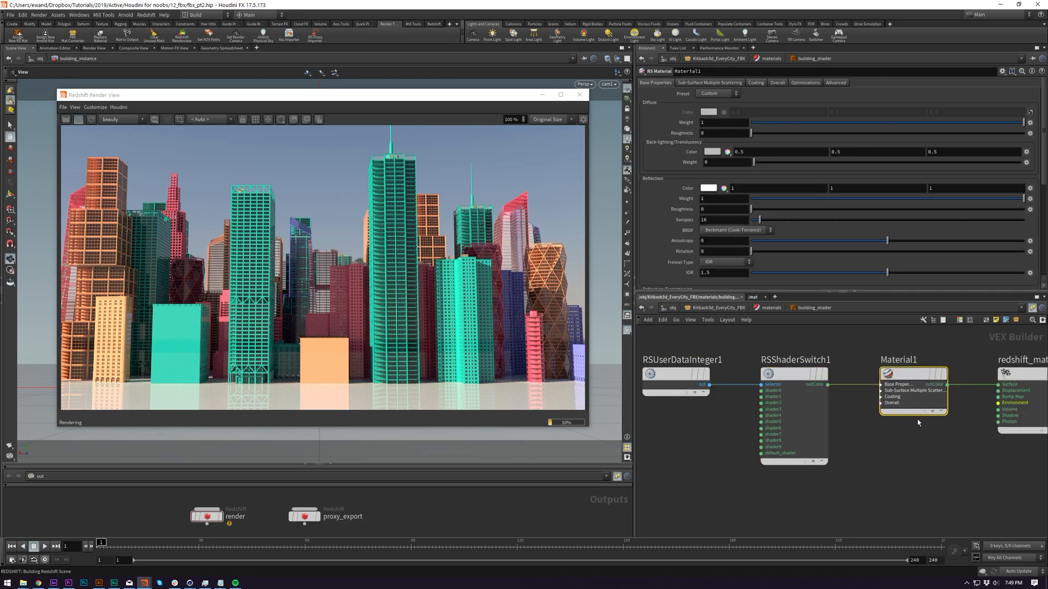
pyautogui.click(716, 94)
pyautogui.click(713, 163)
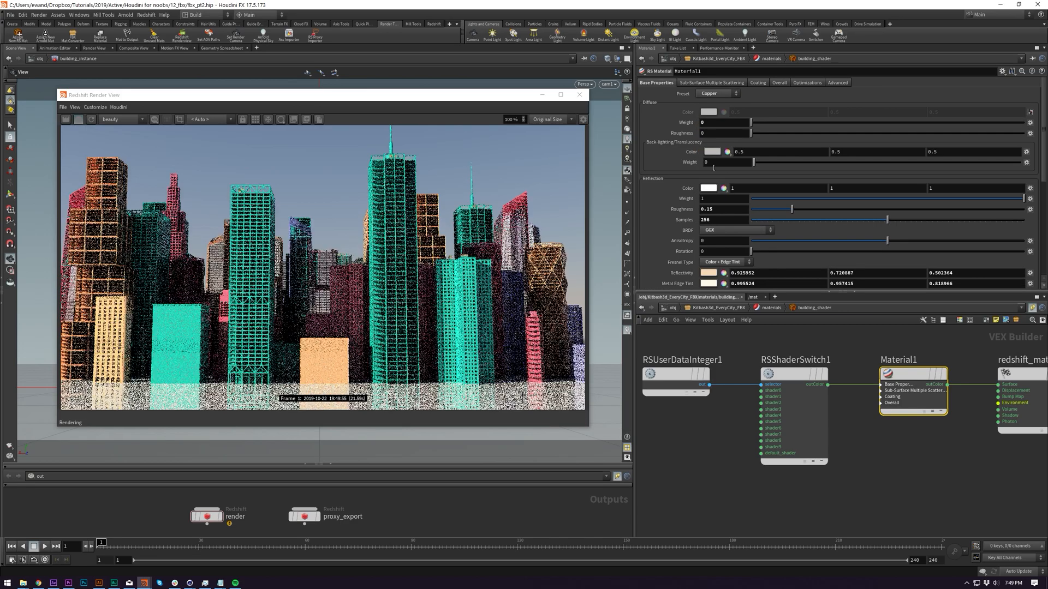
pyautogui.click(947, 511)
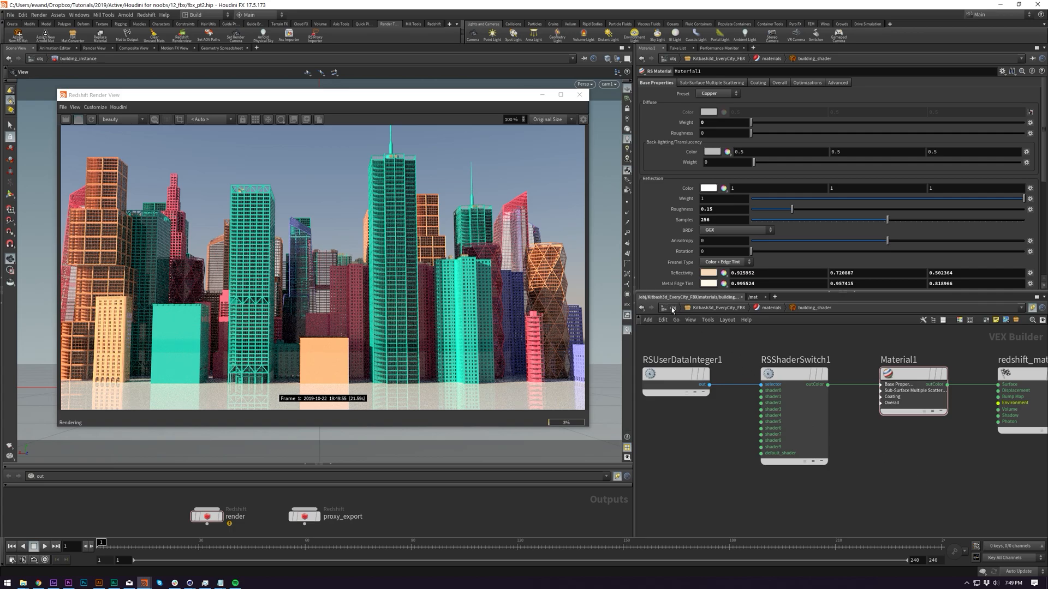
# - Enable Override 'instancefile' Proxy Materials From Scene Materials in building_instance's Redshift instancing settings and refresh the render
pyautogui.click(672, 309)
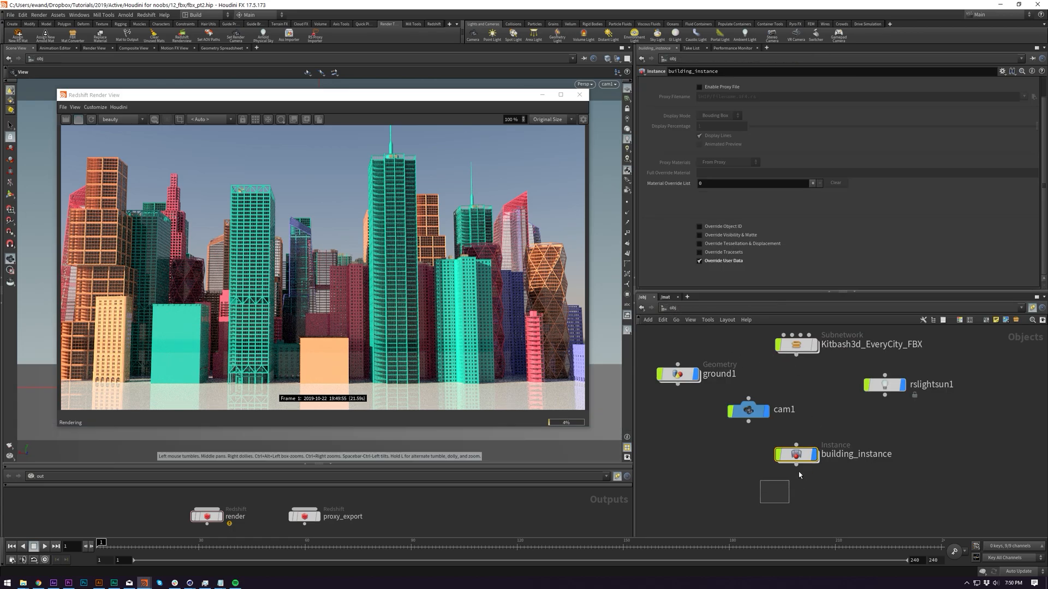
pyautogui.moveTo(797, 456)
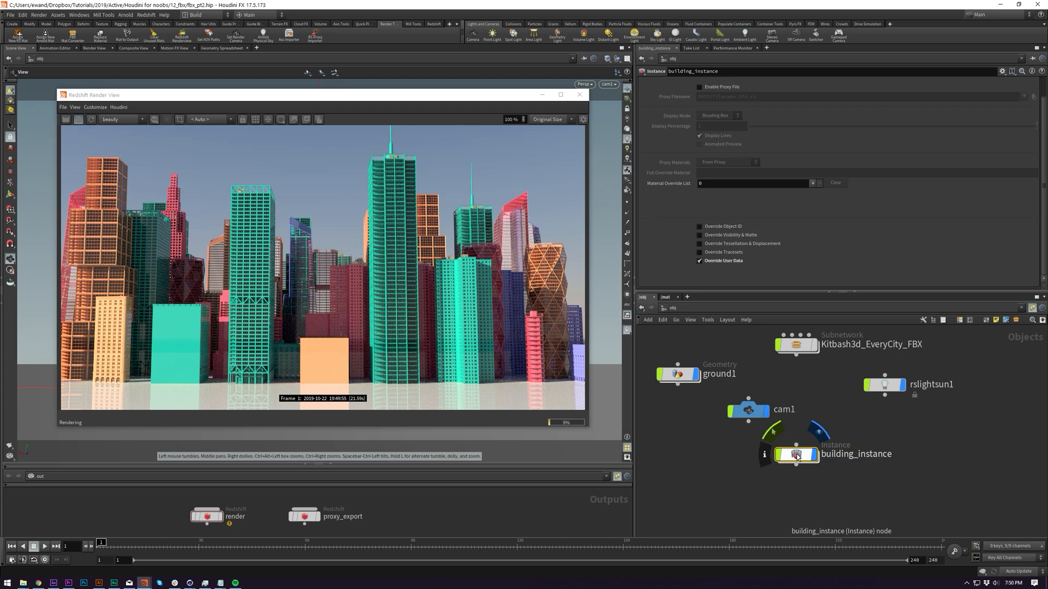
pyautogui.scroll(1, 674, 247)
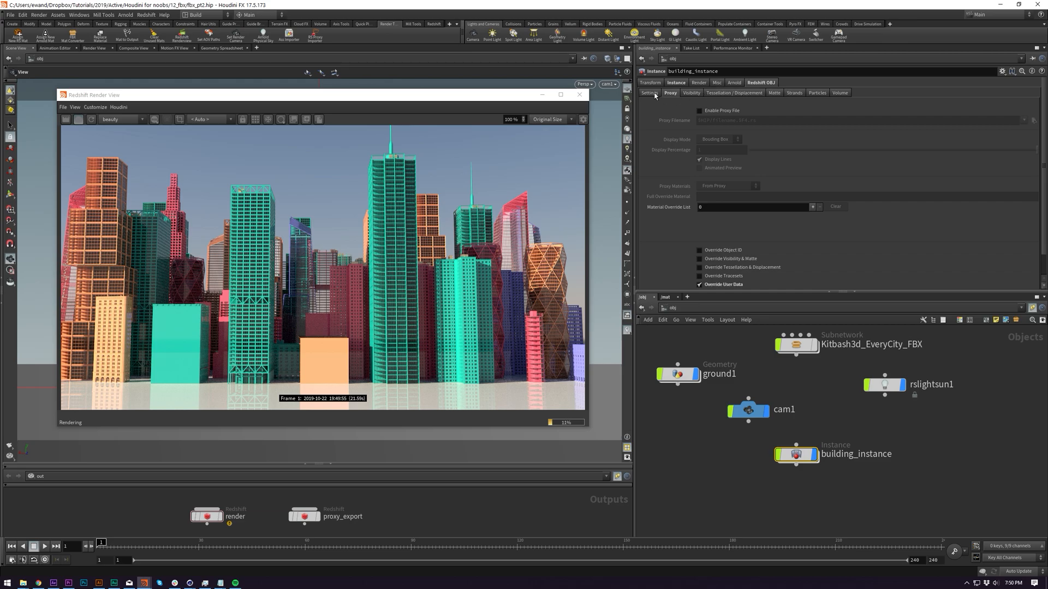
pyautogui.click(651, 94)
pyautogui.click(726, 104)
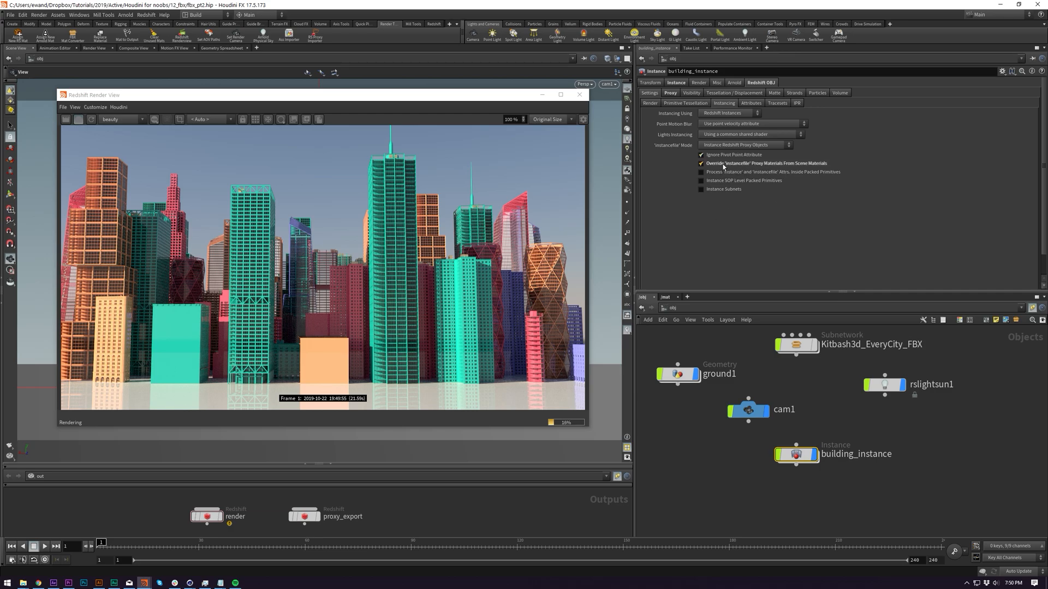
pyautogui.click(92, 123)
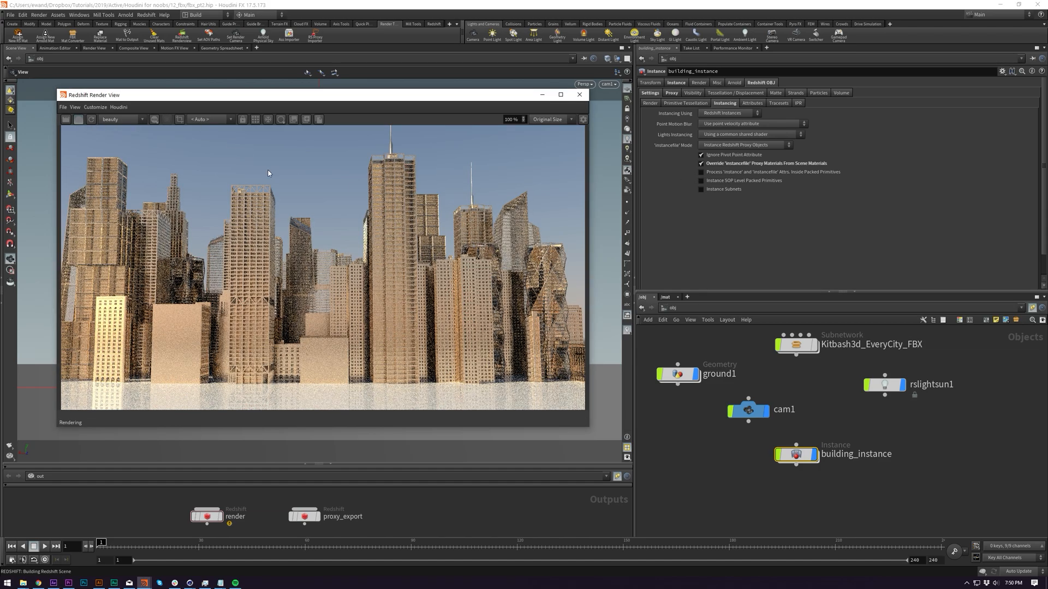
# - Open the building_shader network inside the Kitbash3d_EveryCity_FBX materials network
pyautogui.click(671, 298)
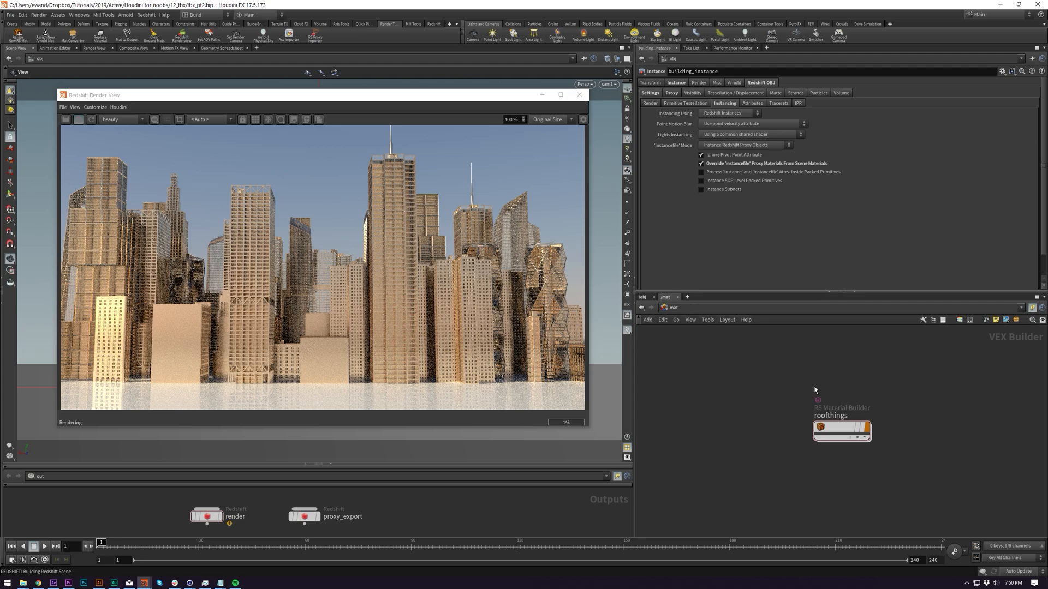
pyautogui.click(840, 428)
pyautogui.click(644, 298)
pyautogui.press('1')
pyautogui.press('2')
pyautogui.click(827, 462)
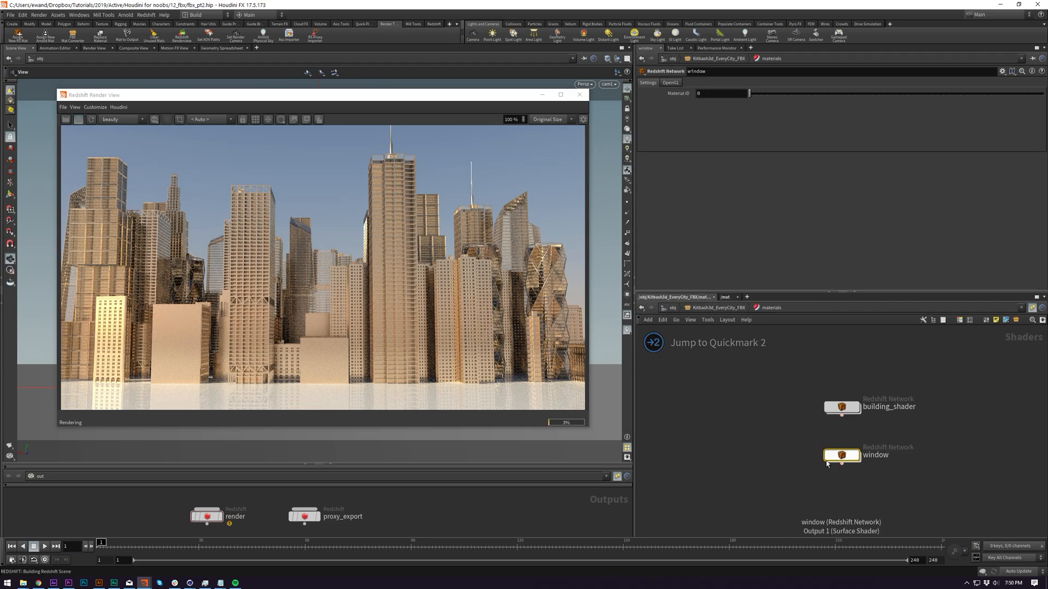
pyautogui.doubleClick(842, 406)
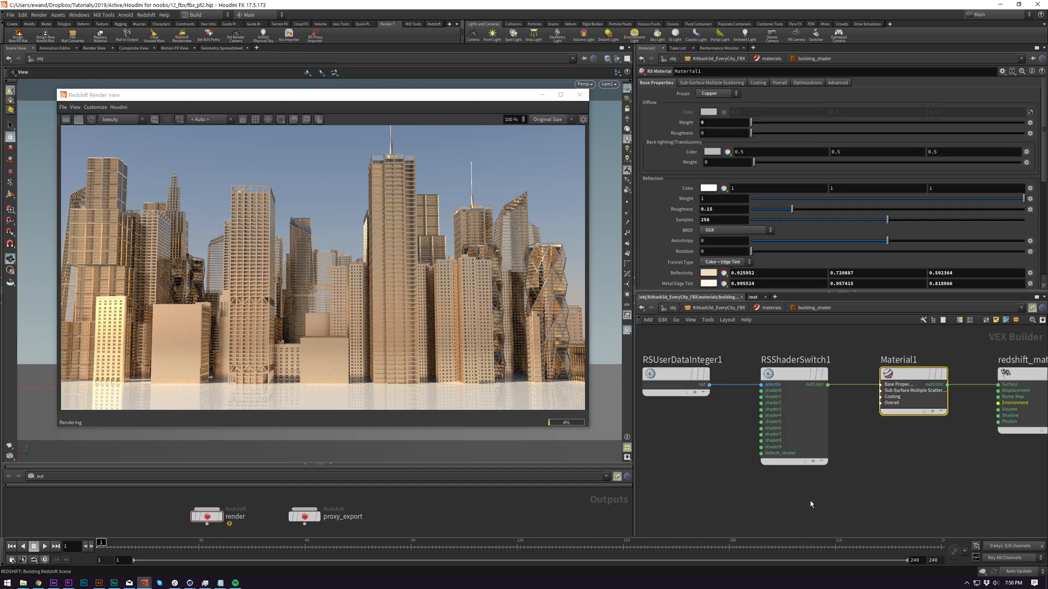
# - Try the Jade and Milky Coffee presets on Material1 and inspect the render from above before returning to the camera view
pyautogui.click(717, 93)
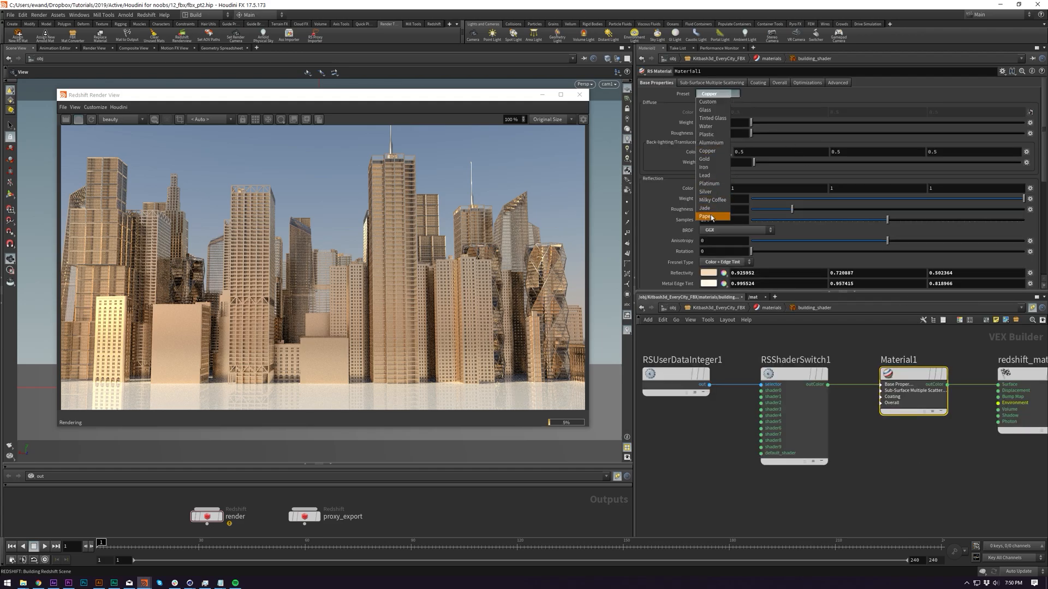
pyautogui.click(705, 207)
pyautogui.click(708, 95)
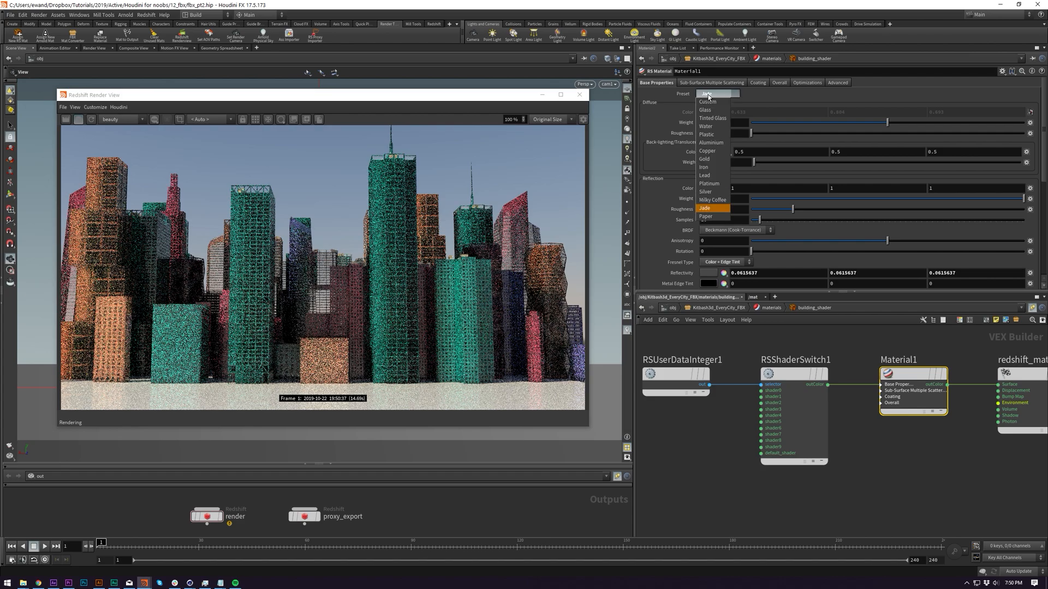
pyautogui.click(709, 200)
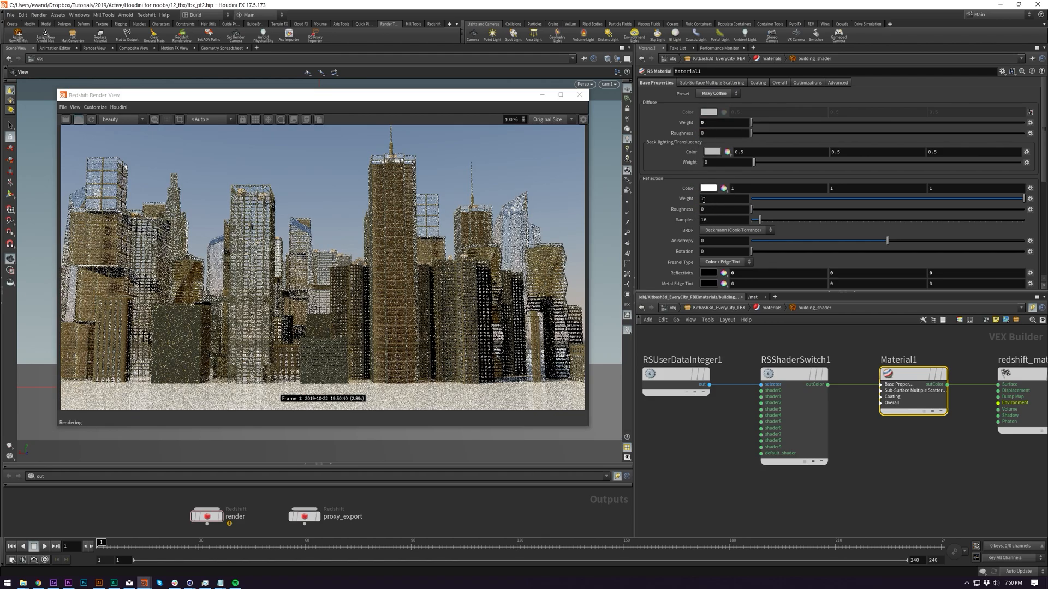
pyautogui.moveTo(607, 244); pyautogui.dragTo(599, 327)
pyautogui.moveTo(457, 81); pyautogui.dragTo(535, 250, button='middle')
pyautogui.moveTo(612, 228)
pyautogui.mouseDown(button='right')
pyautogui.moveTo(663, 113)
pyautogui.moveTo(617, 229)
pyautogui.mouseUp(button='right')
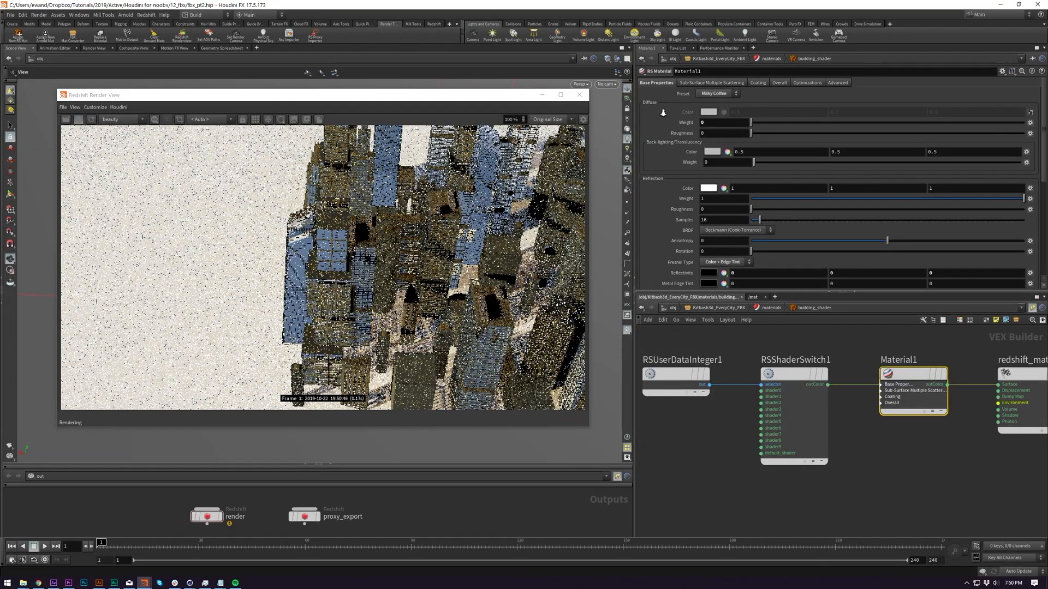
pyautogui.hotkey('shift', ']')
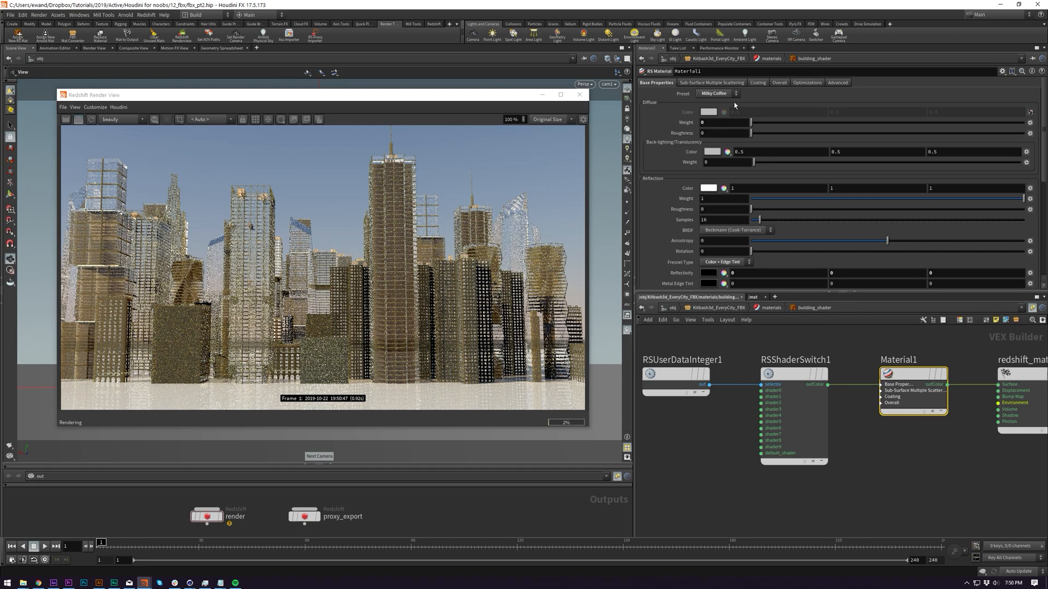
# - Apply the Aluminium preset to Material1 and set its reflection roughness to about 0.559
pyautogui.click(718, 93)
pyautogui.click(717, 143)
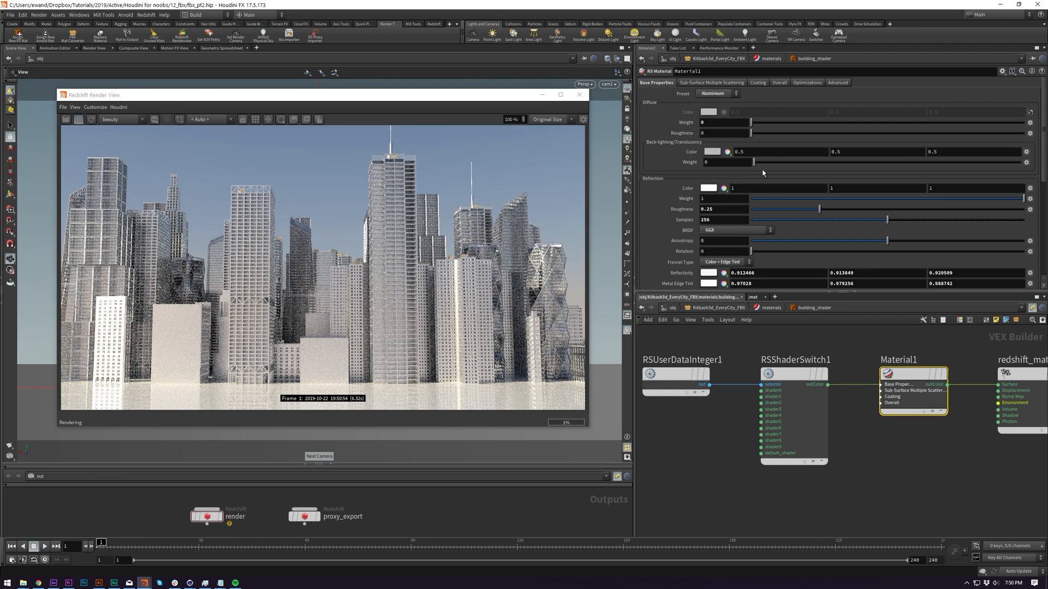
pyautogui.moveTo(815, 213); pyautogui.dragTo(777, 210)
pyautogui.click(902, 208)
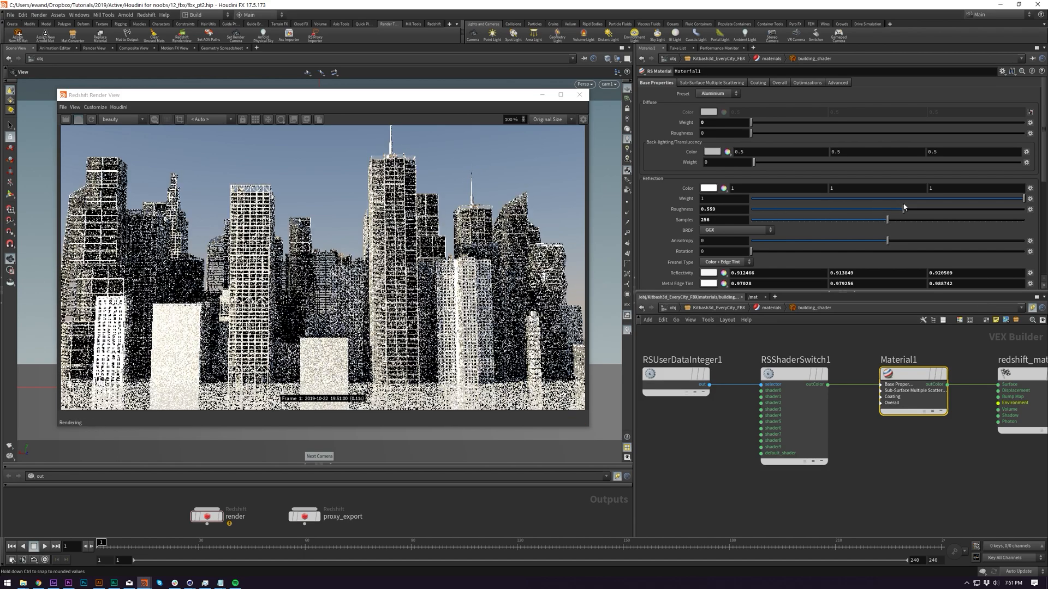